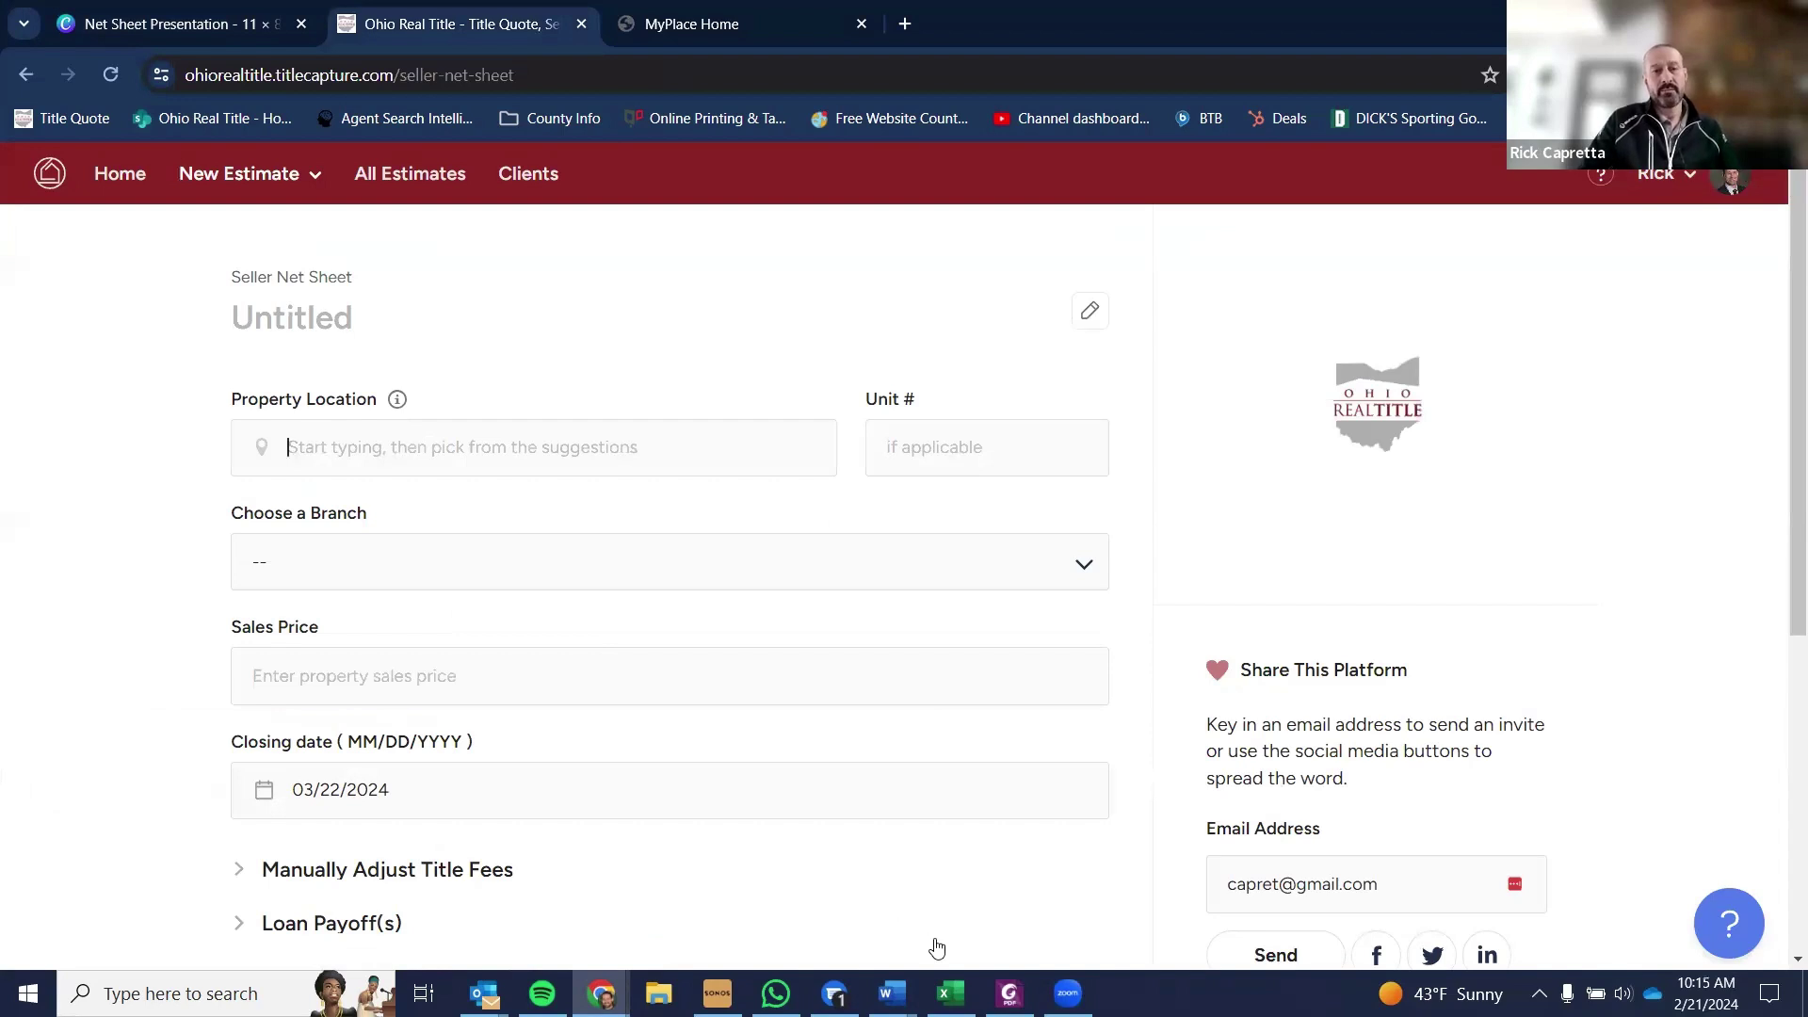
- Clear the pre-filled share email from the Email Address field
left_click(1067, 993)
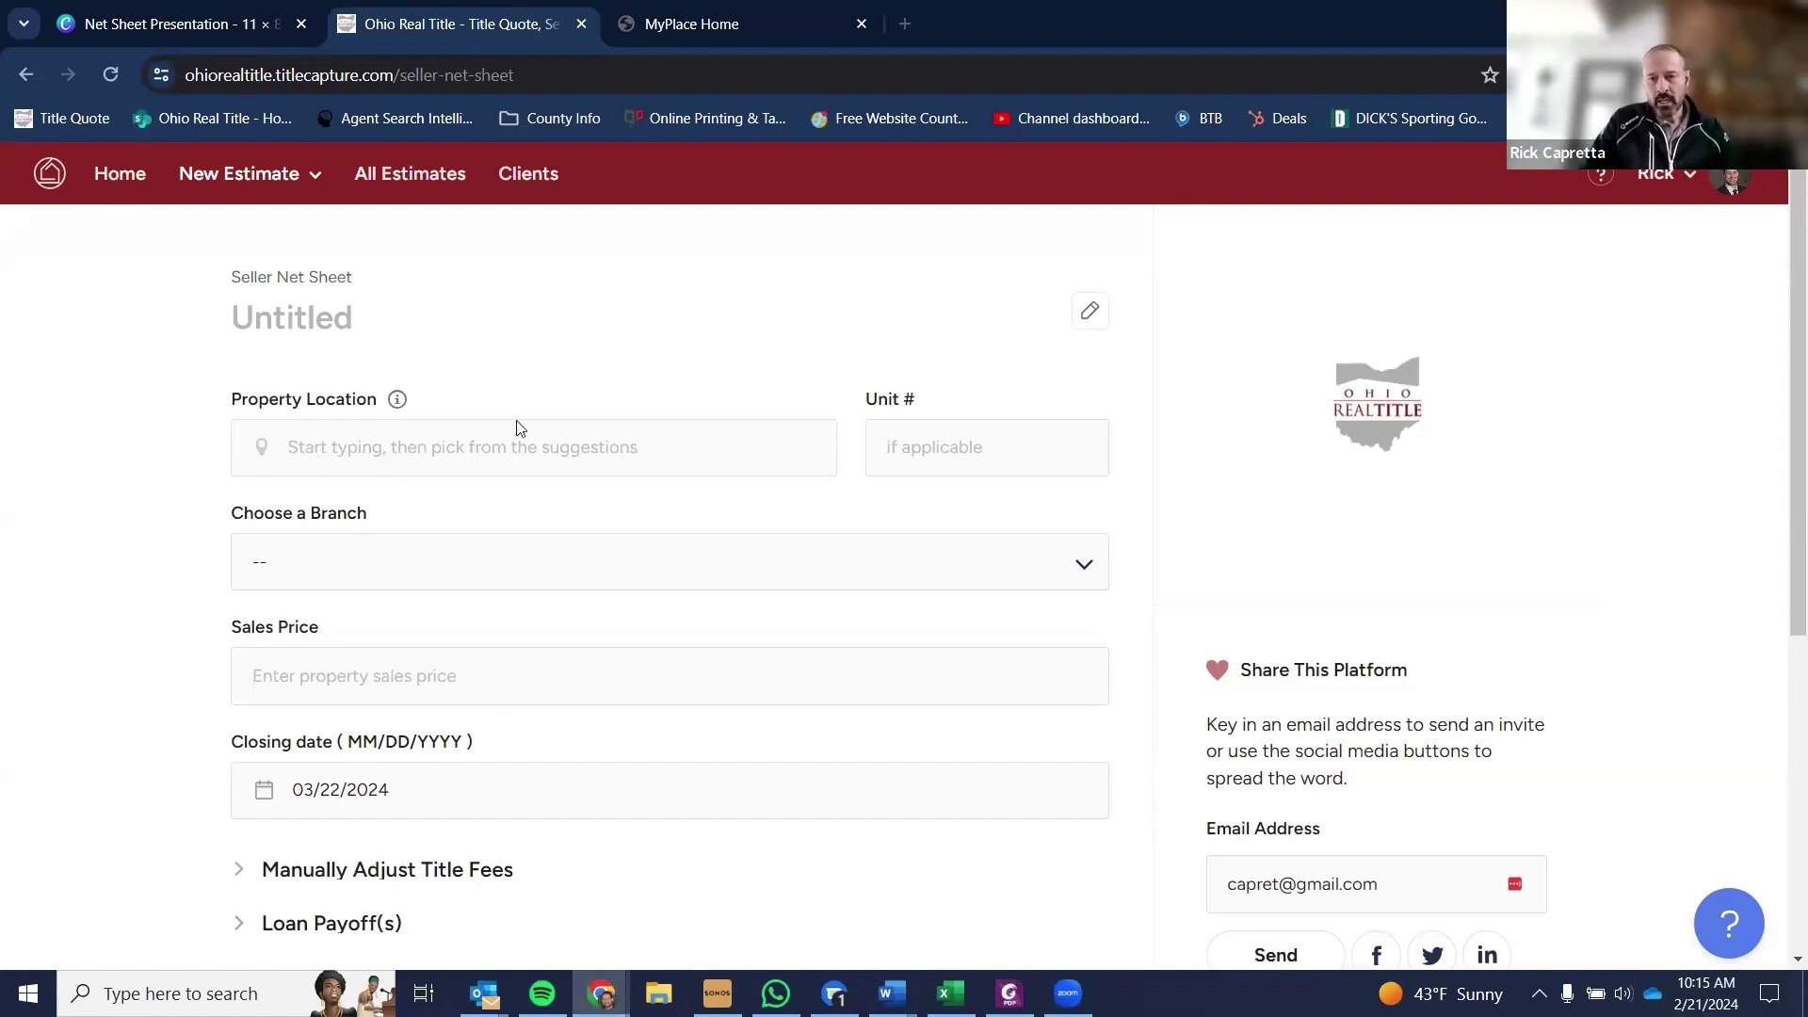
left_click_drag(1401, 883, 1231, 890)
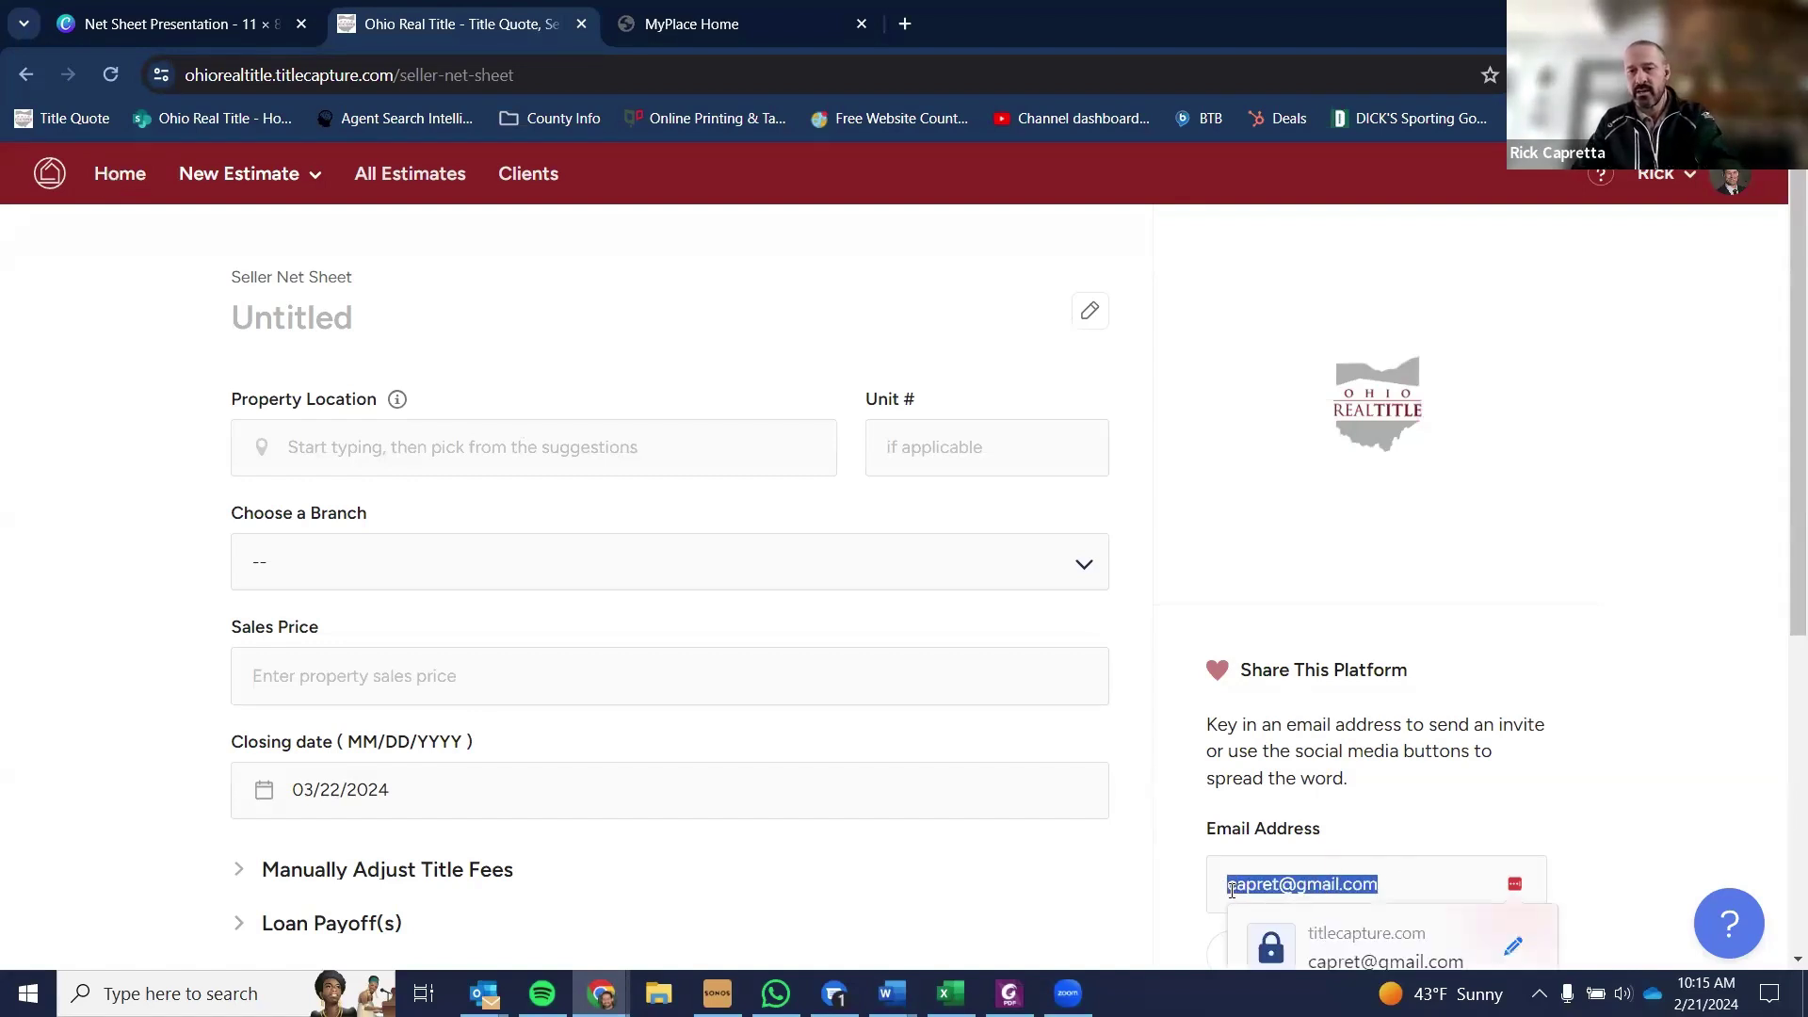
key("BackSpace")
- Type the property's street address into Property Location, correcting typos along the way
left_click(397, 326)
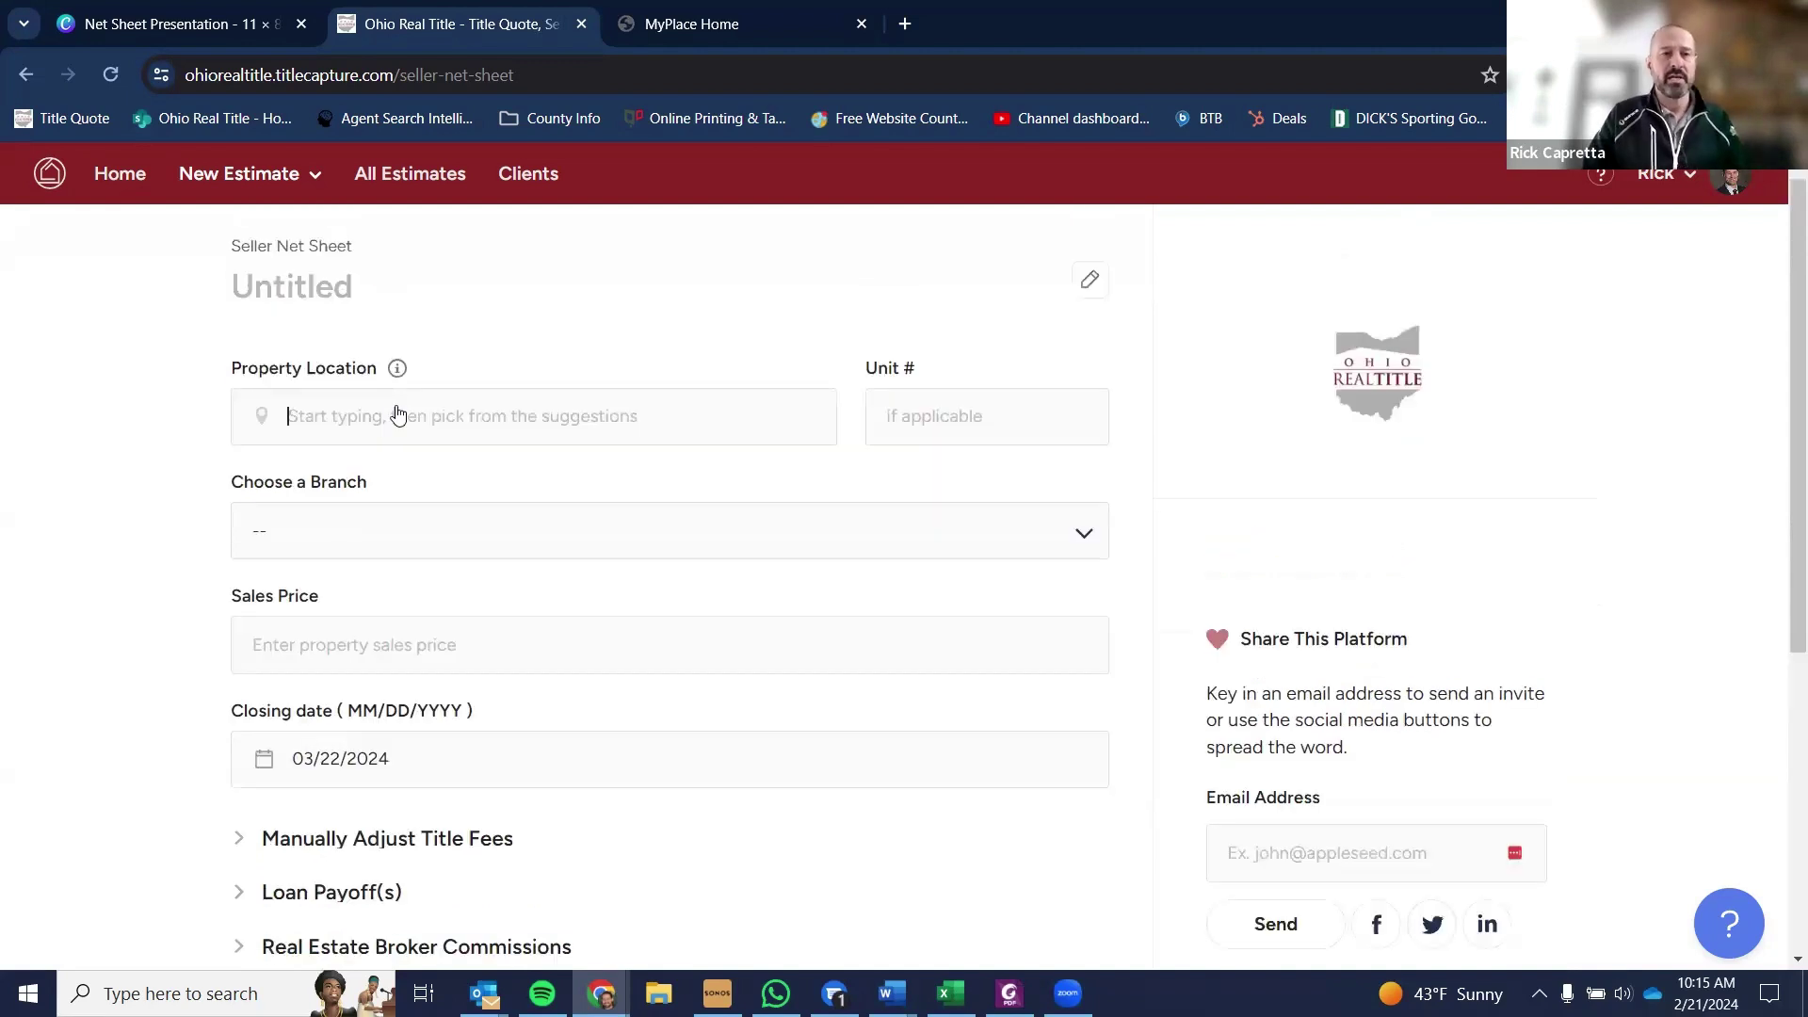
scroll(398, 415, "up", 1)
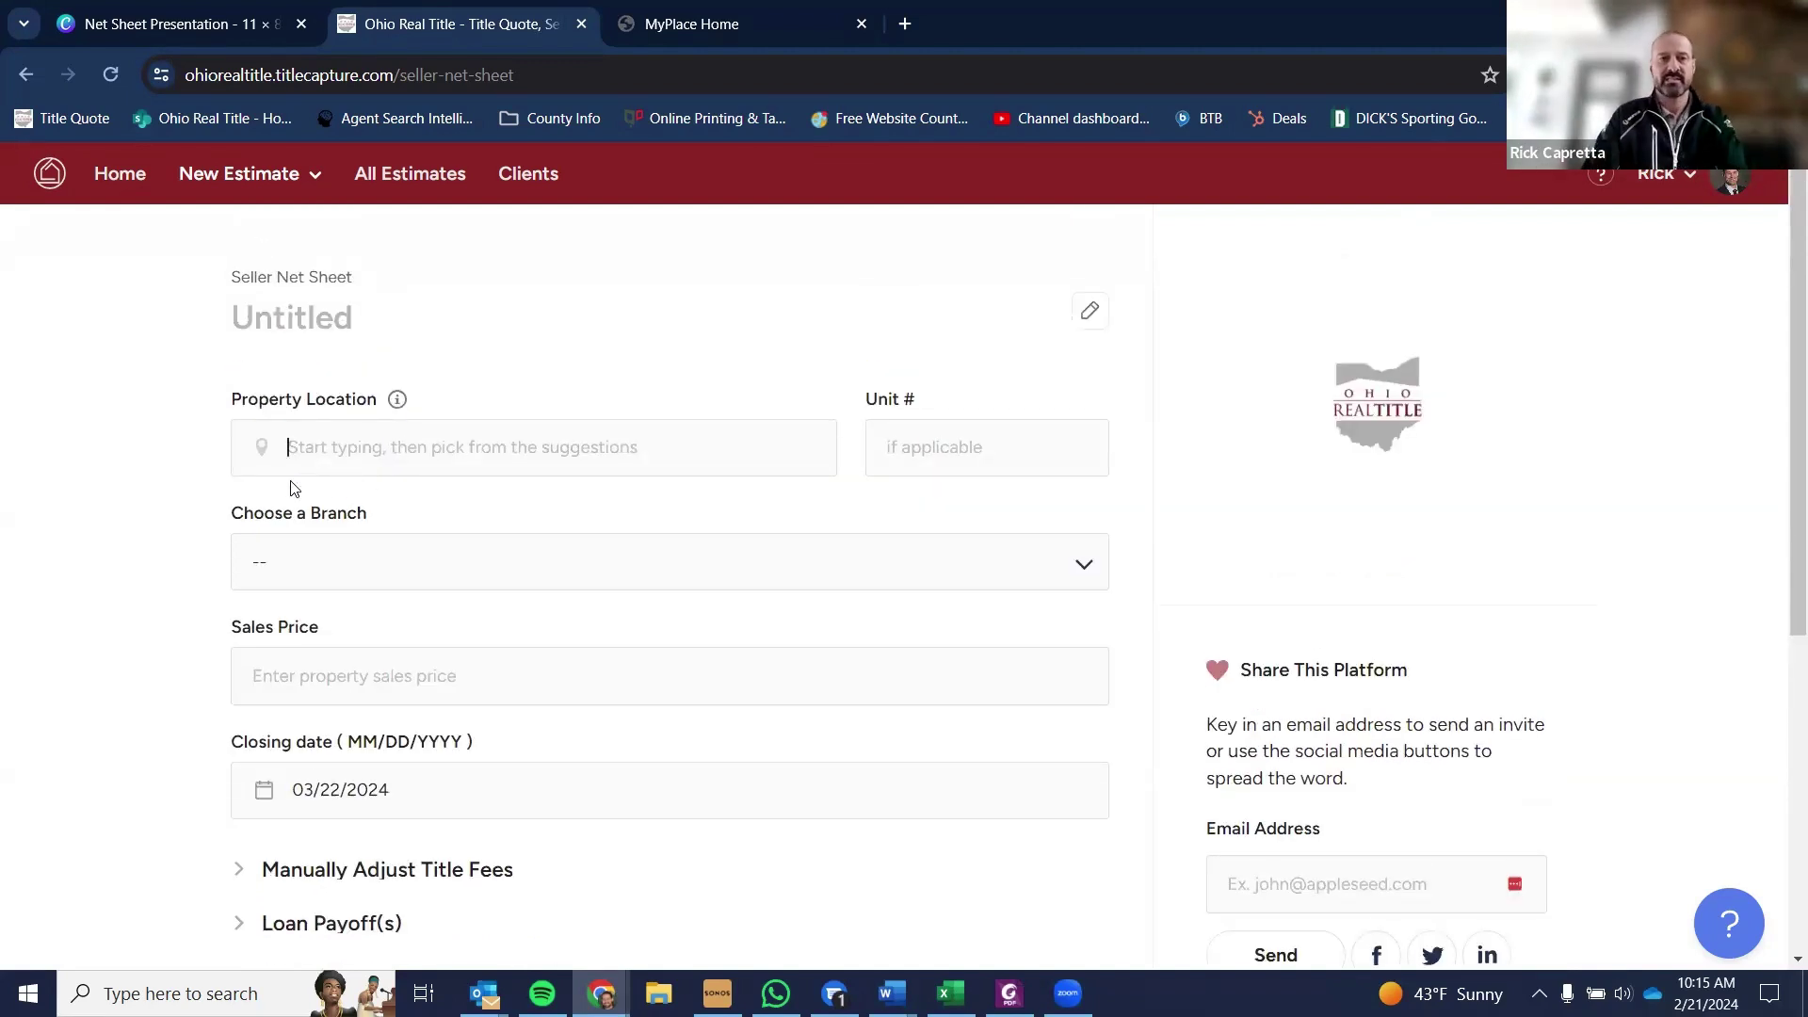
type("0")
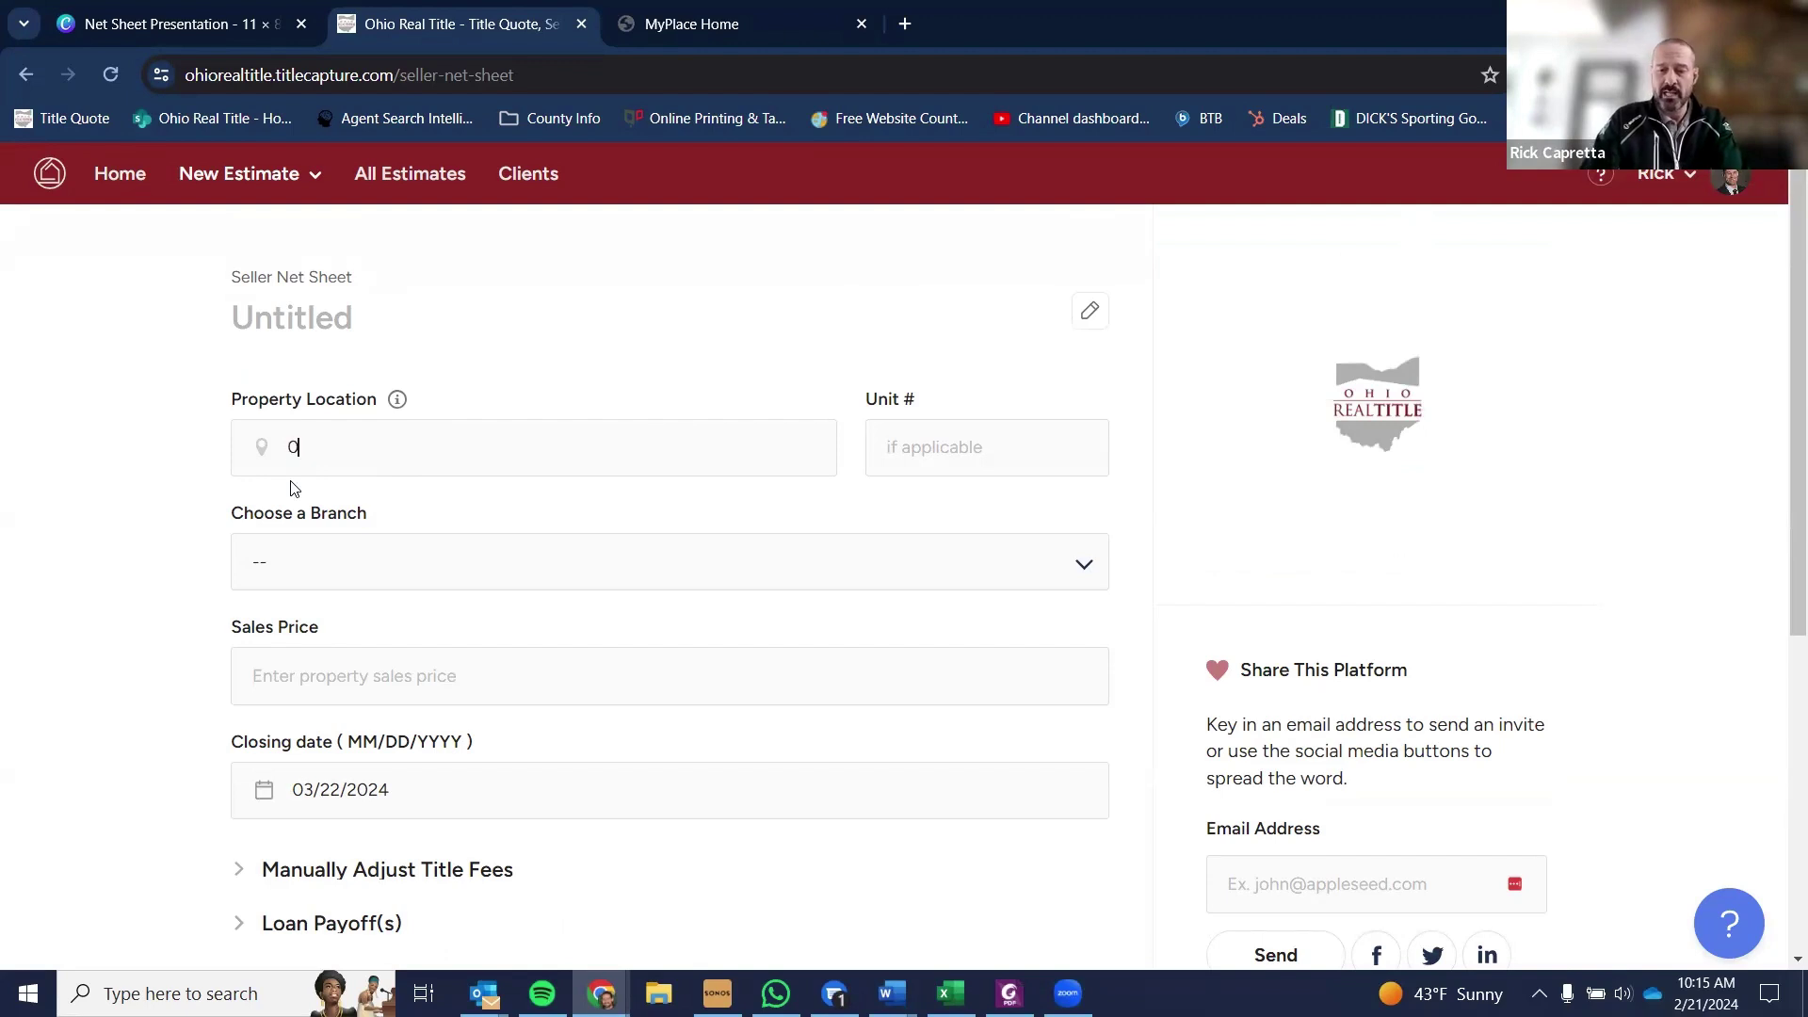
key("BackSpace")
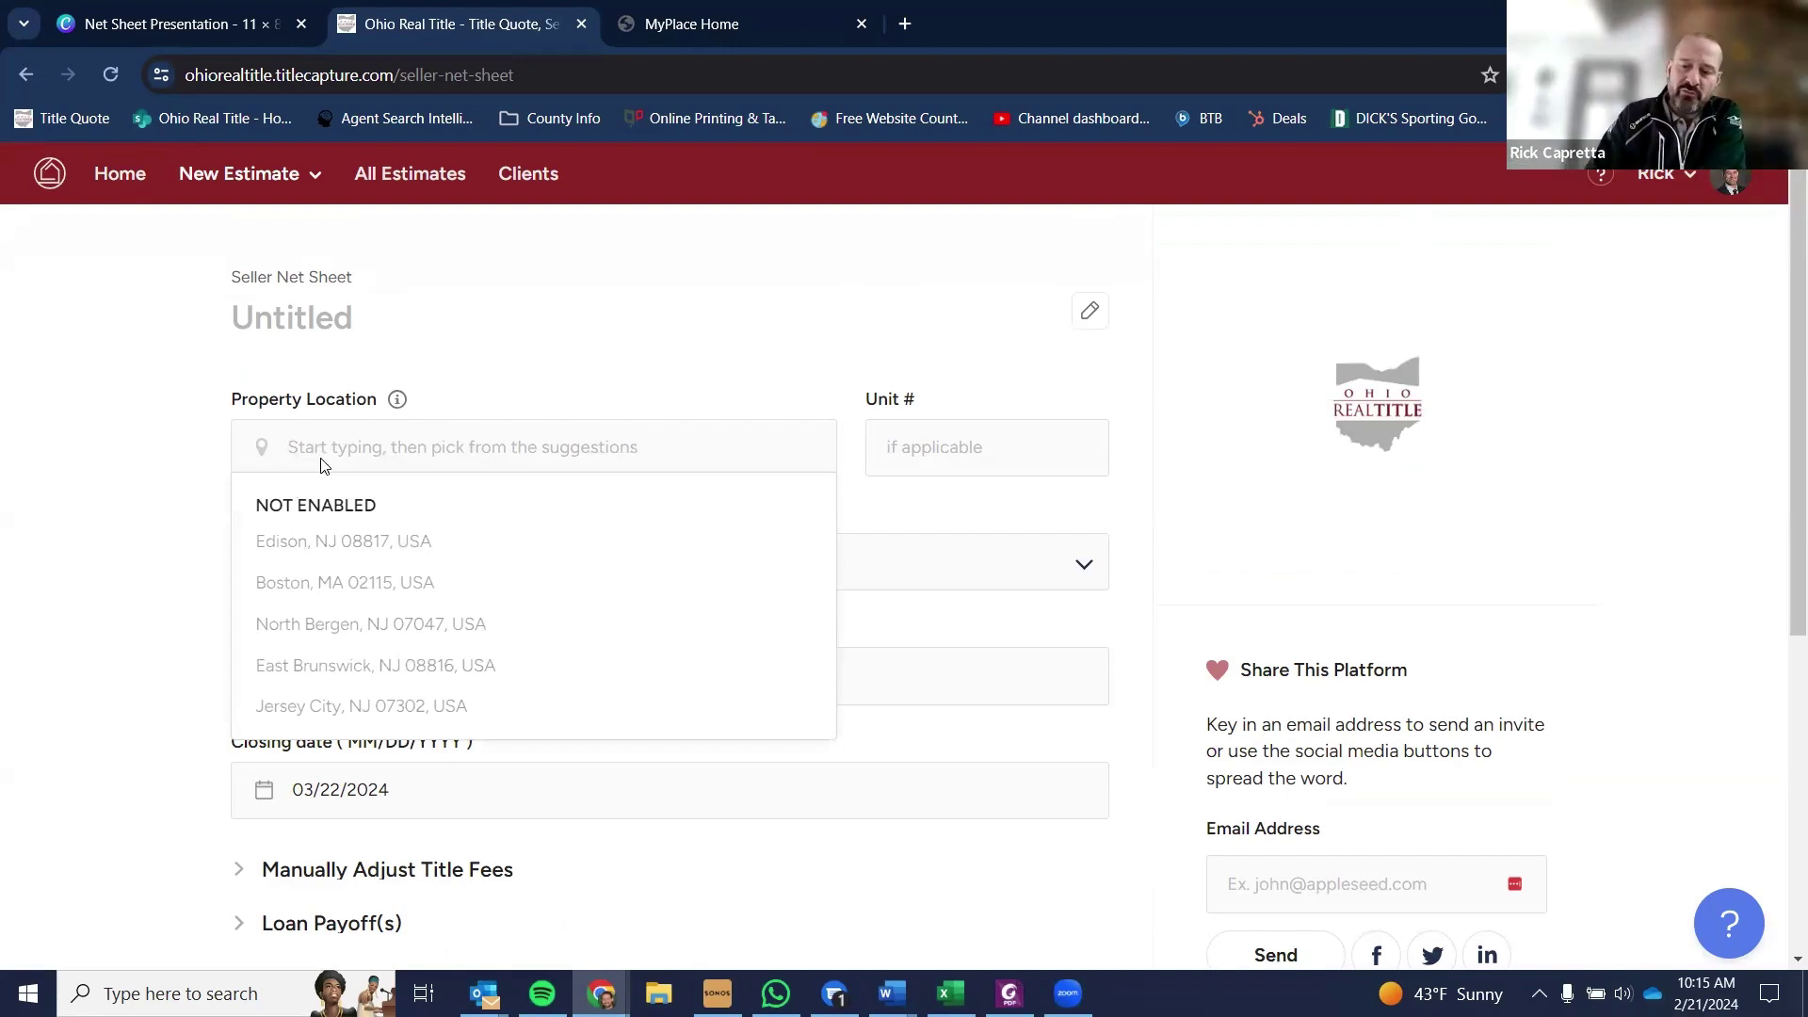
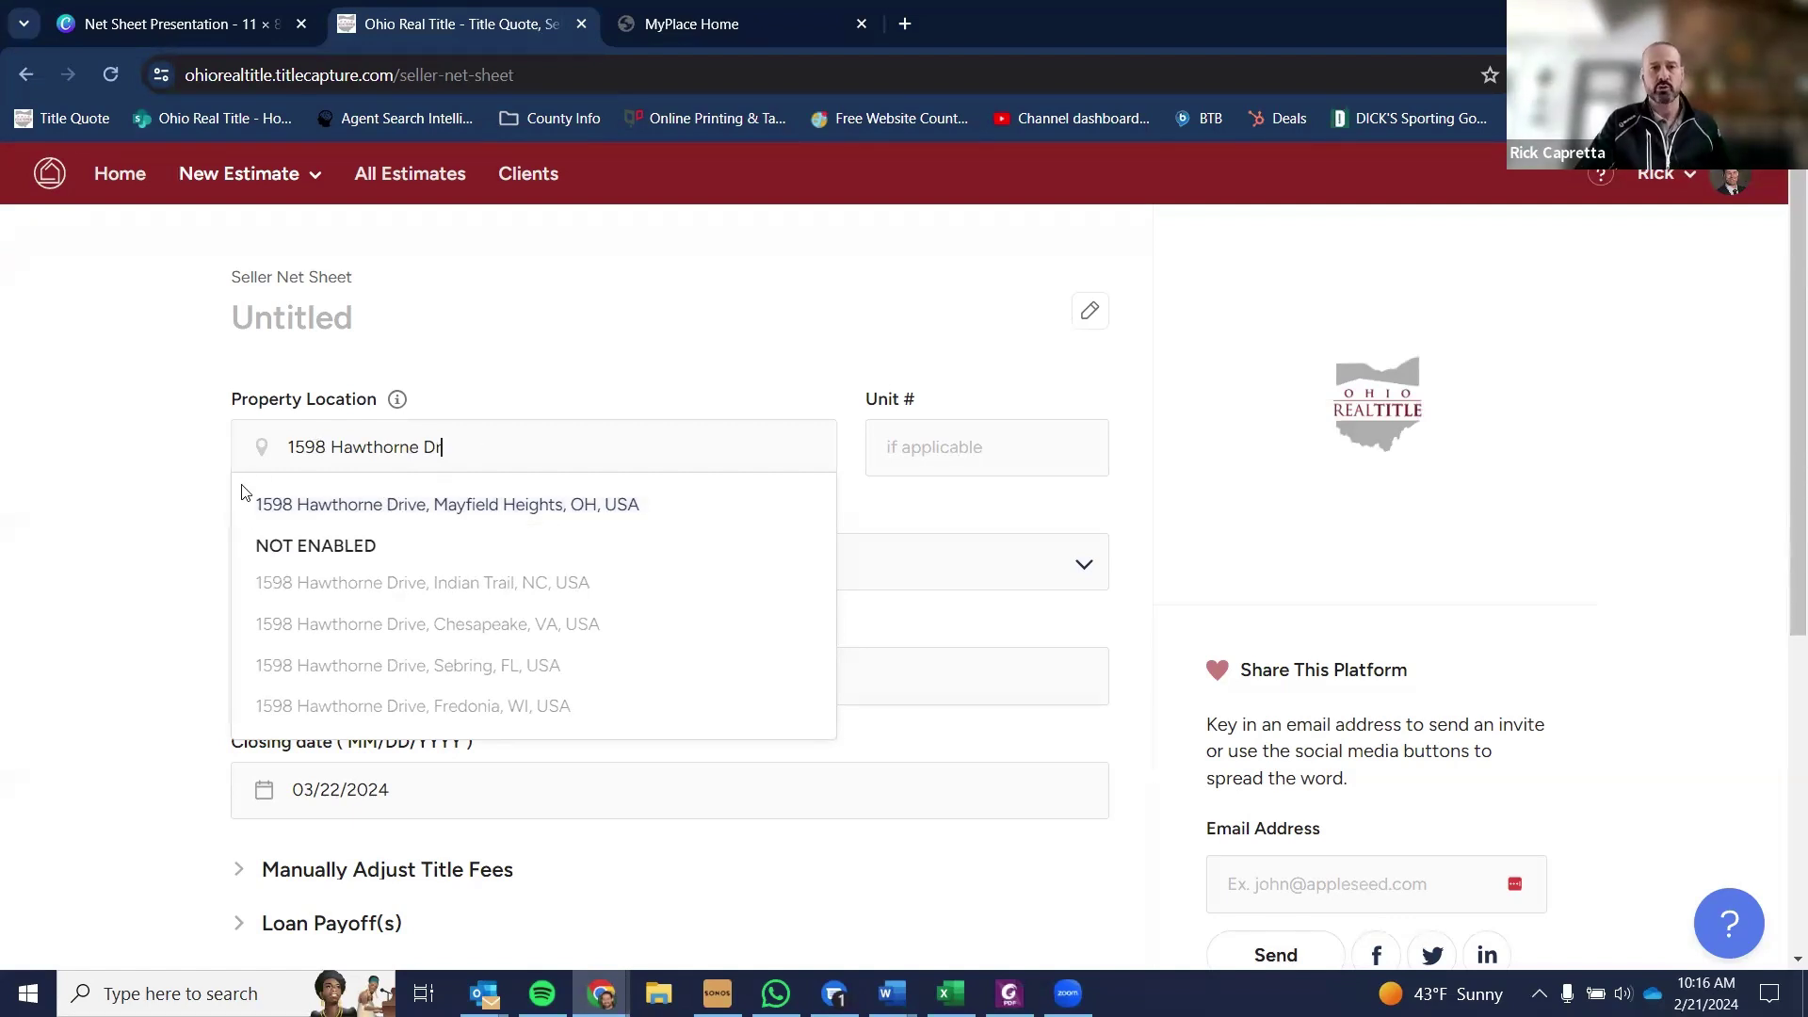
- Search the location with the city and pick the Mayfield Heights, OH, USA suggestion
key("ctrl+a")
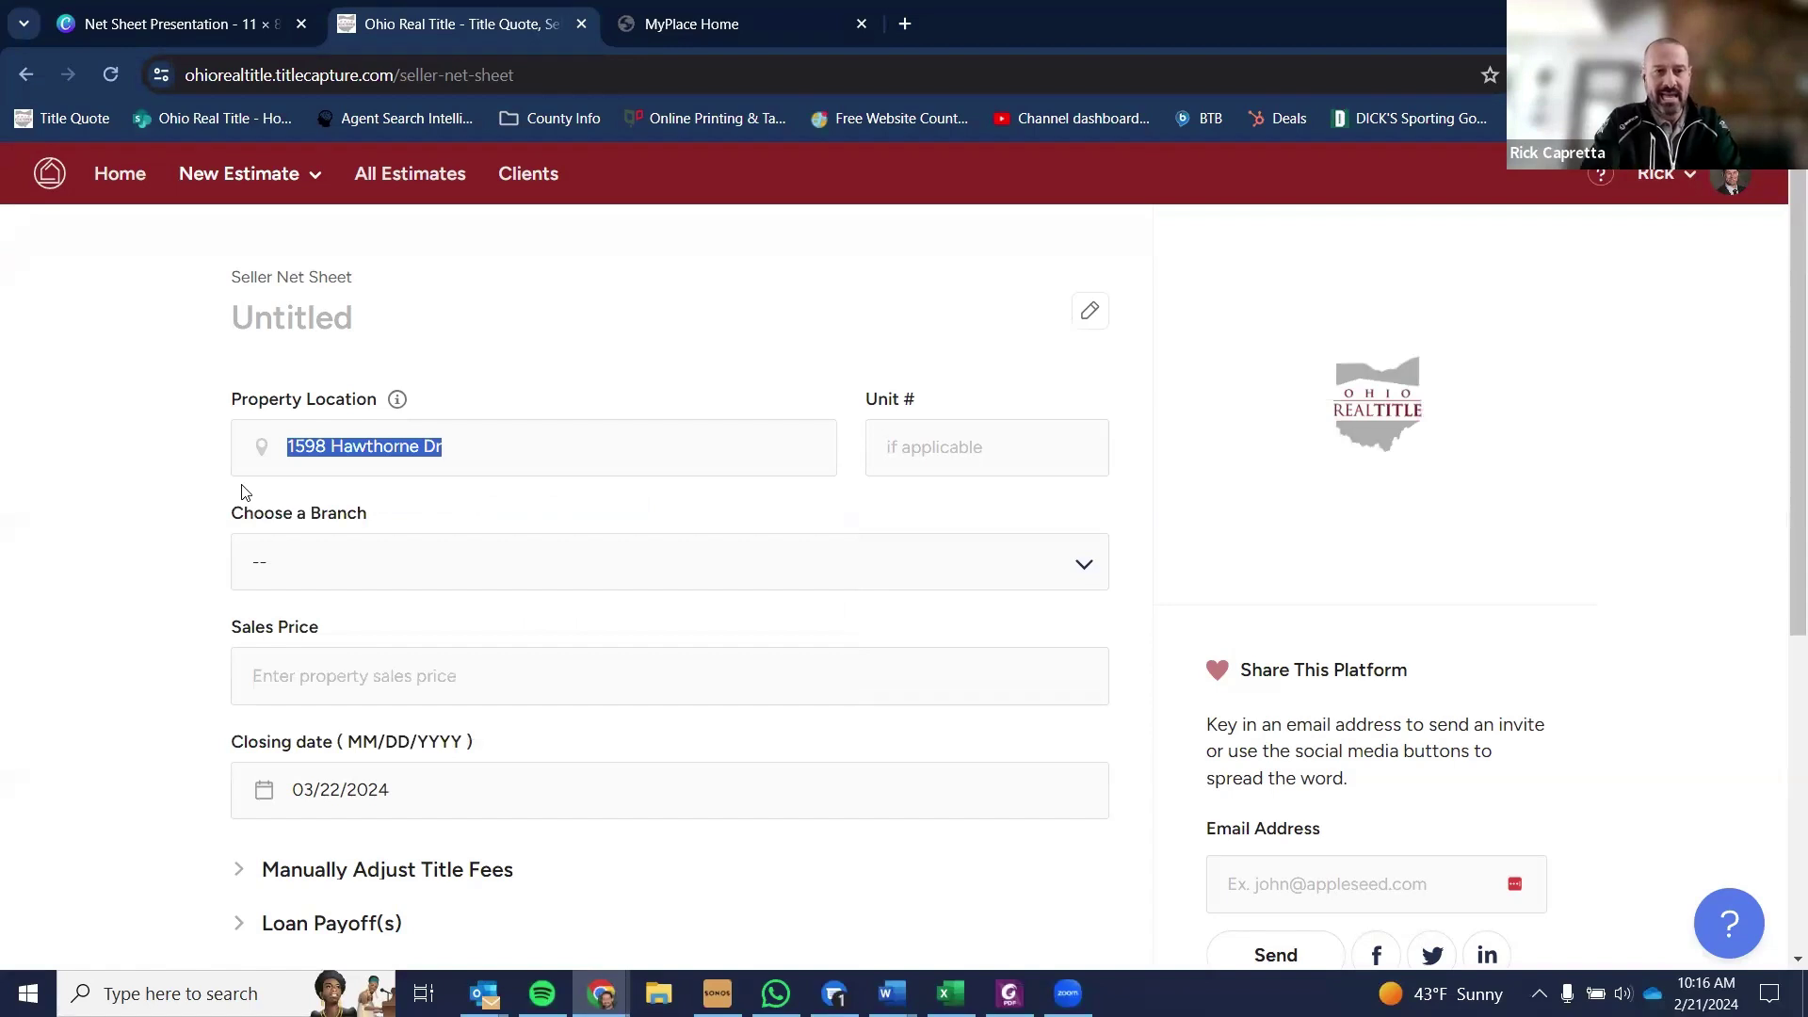
type("ha")
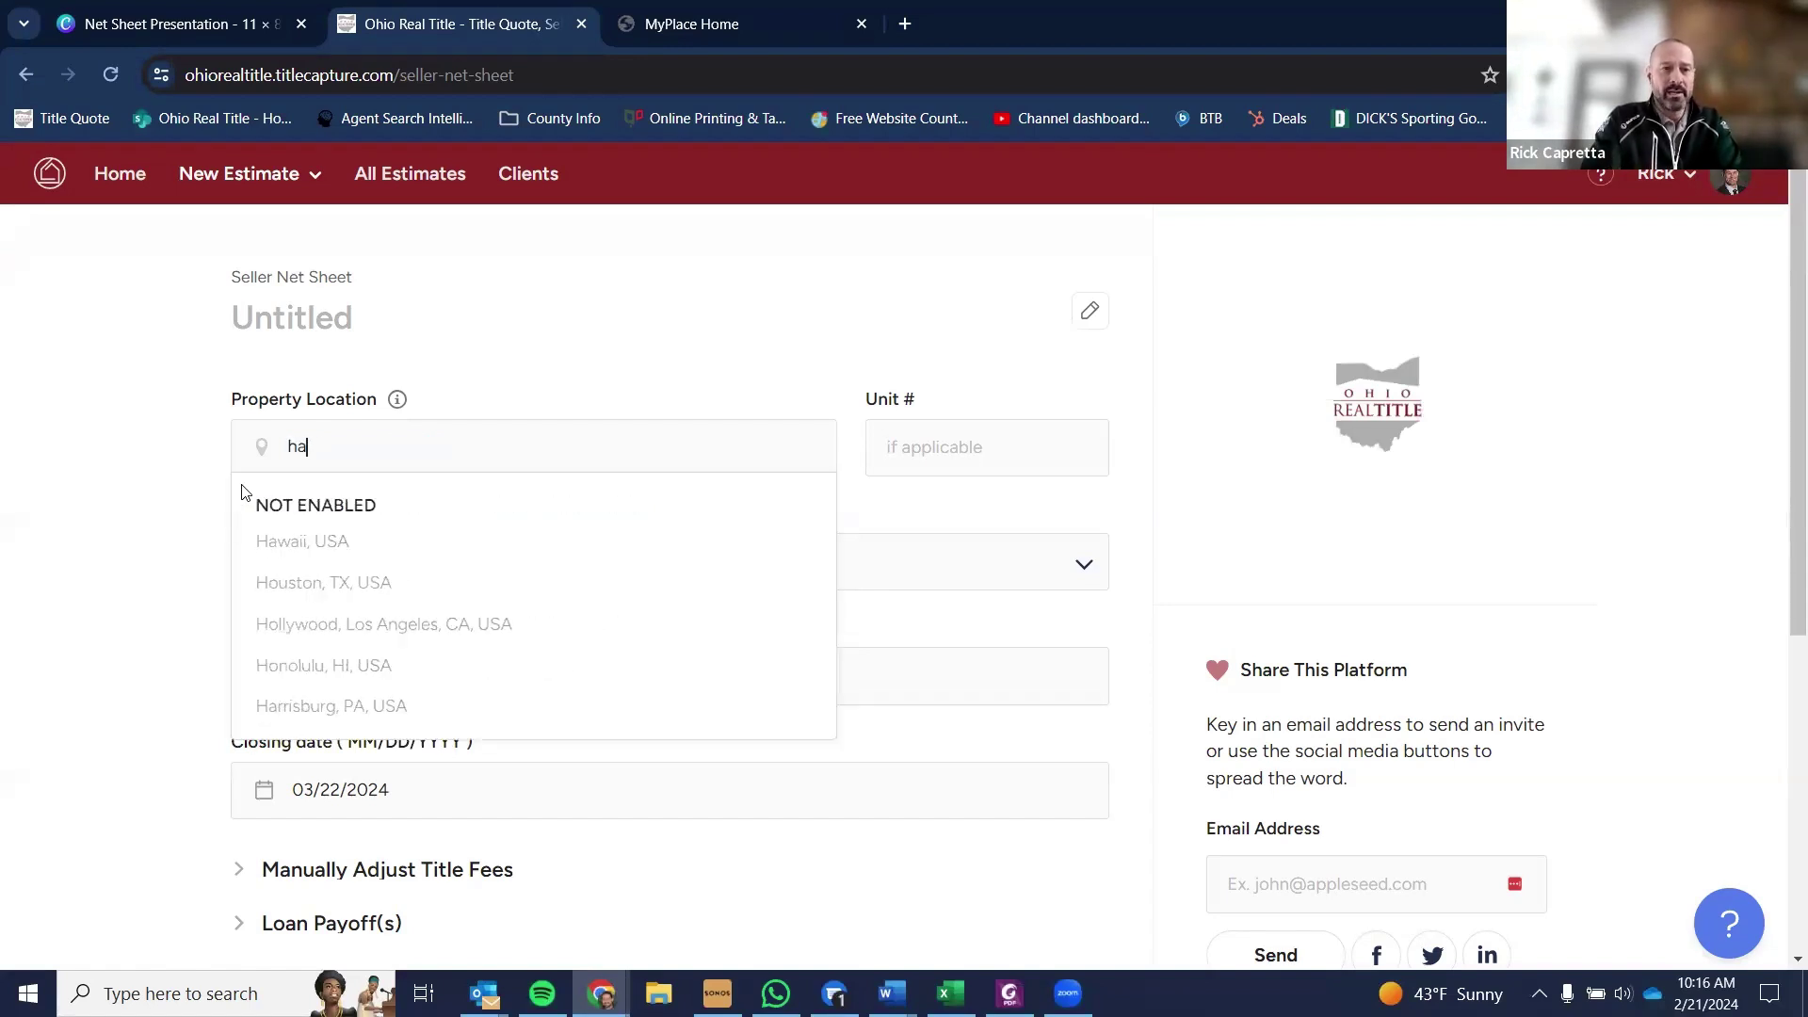
type("wth")
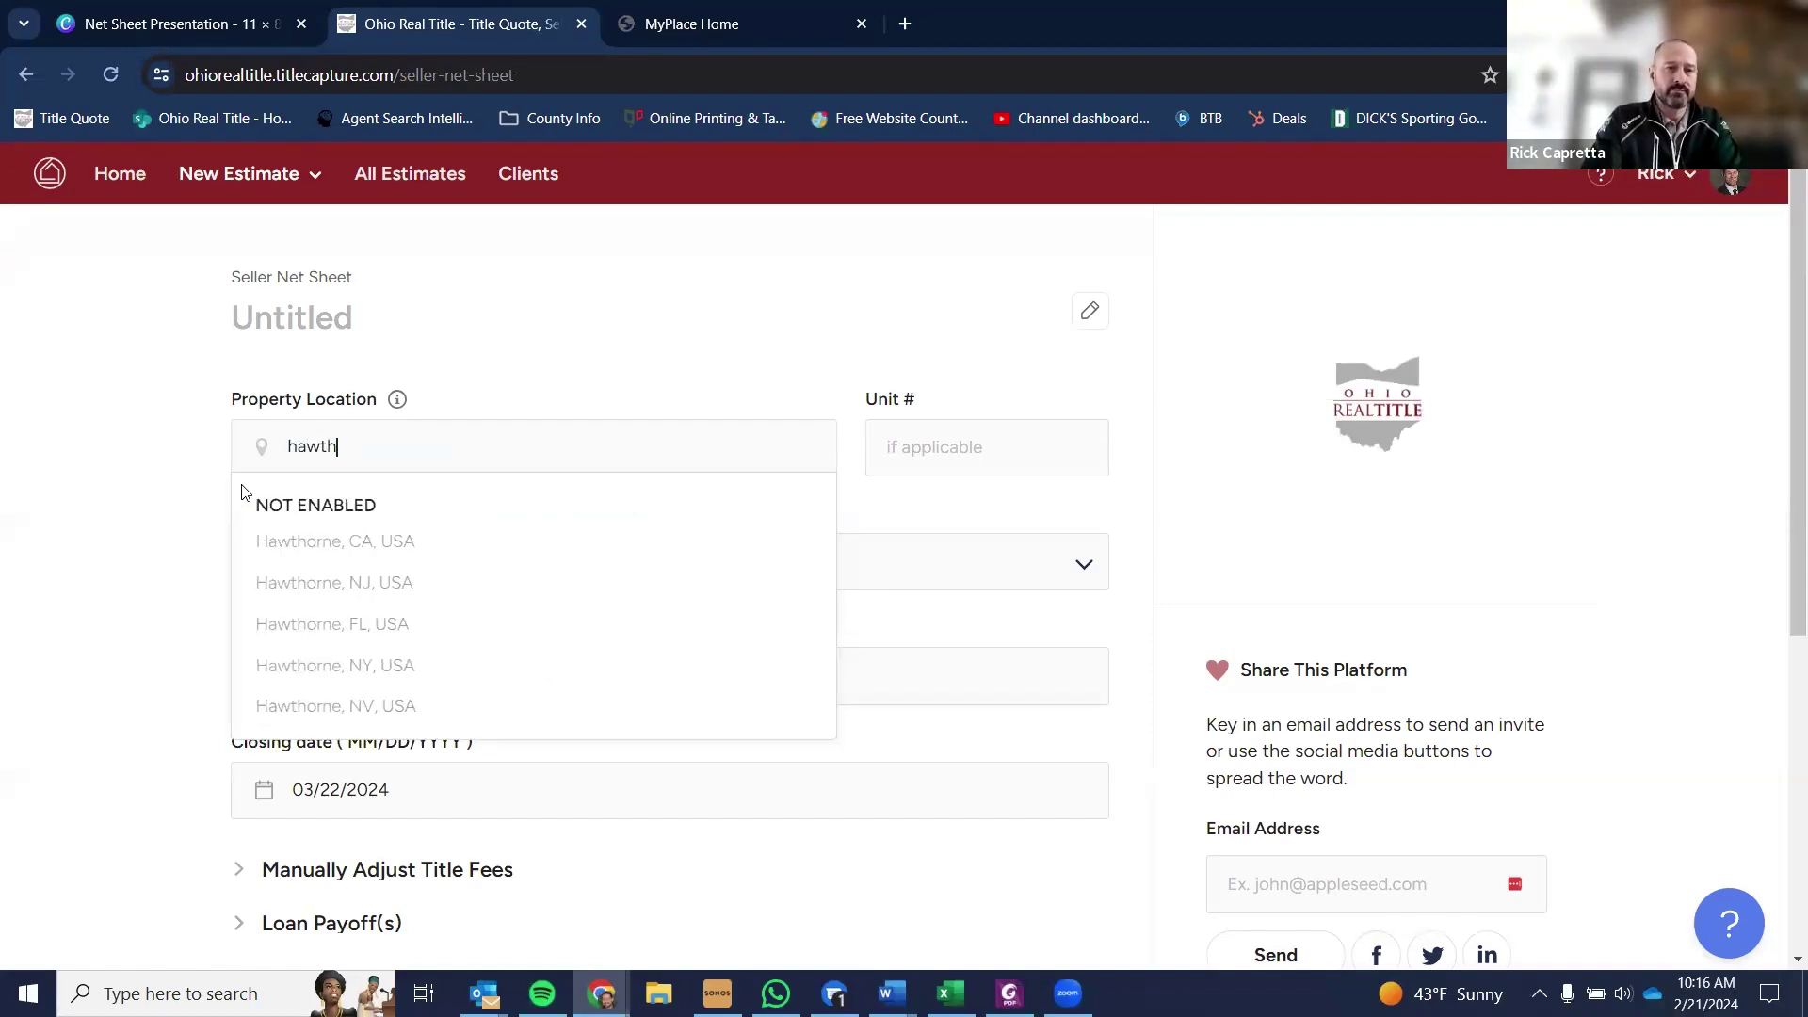
type("orne dr")
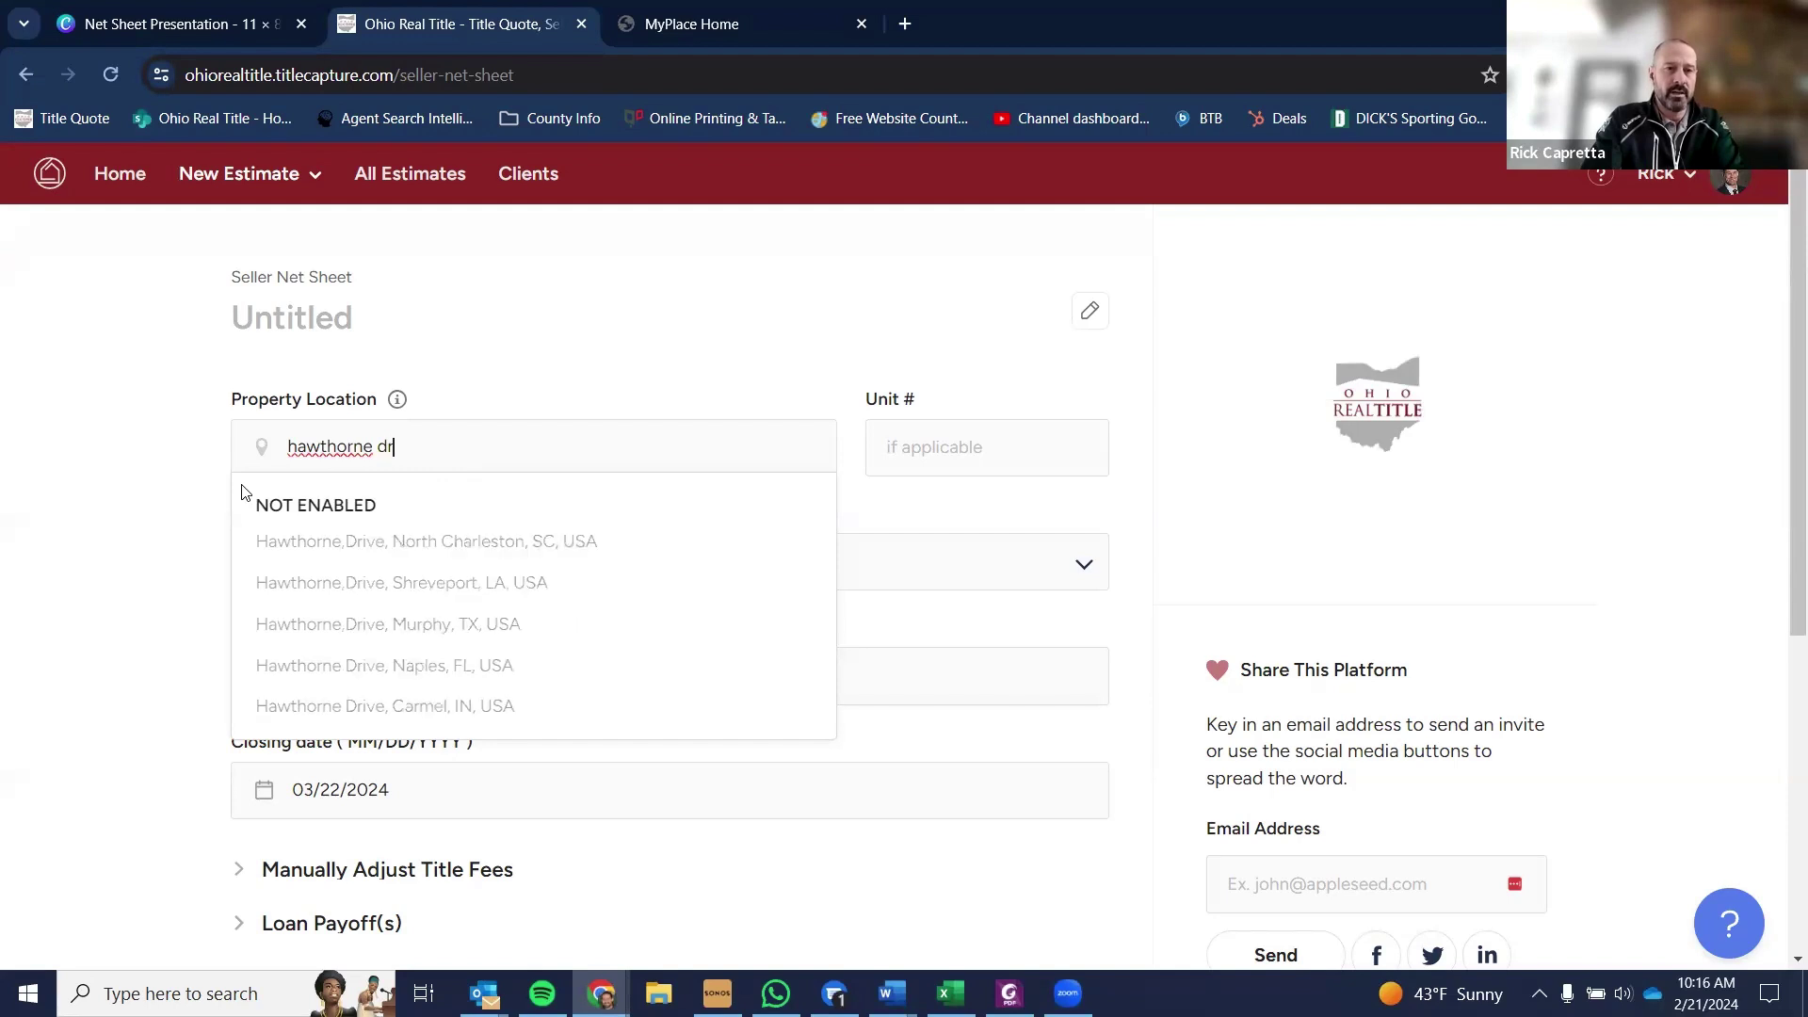
type(", mayf")
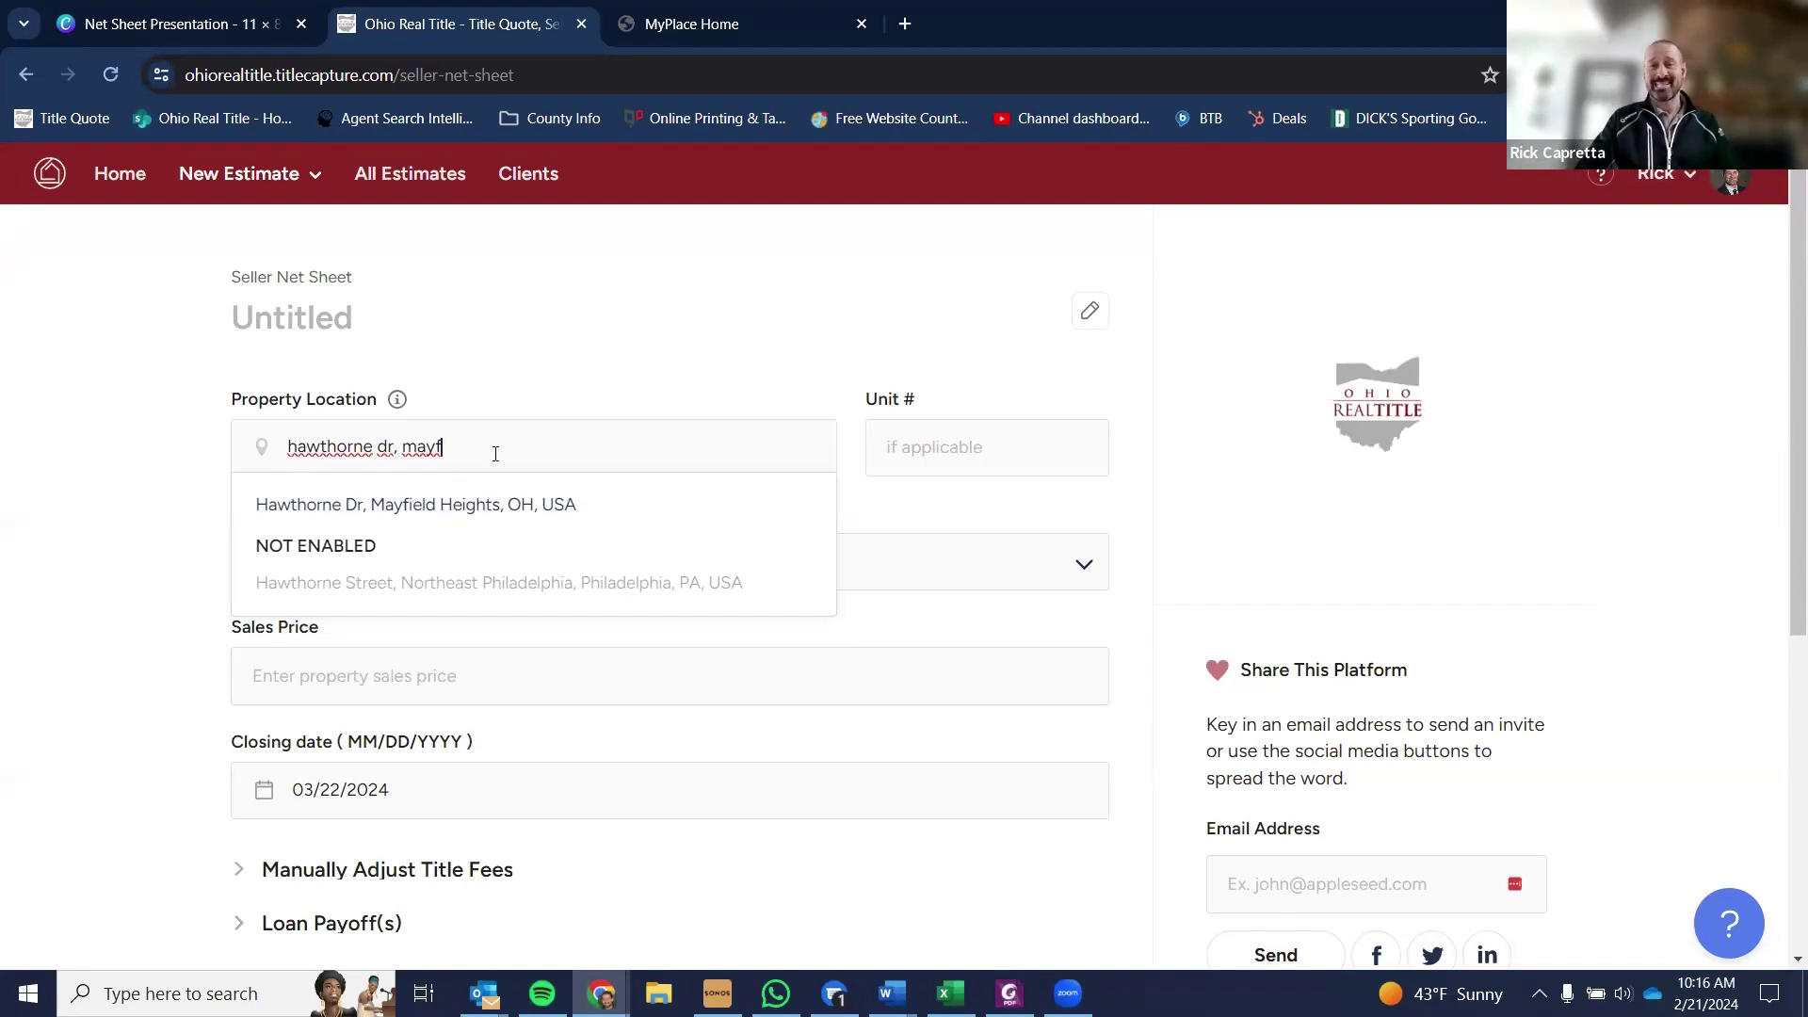
left_click_drag(495, 454, 151, 438)
type("mayfield")
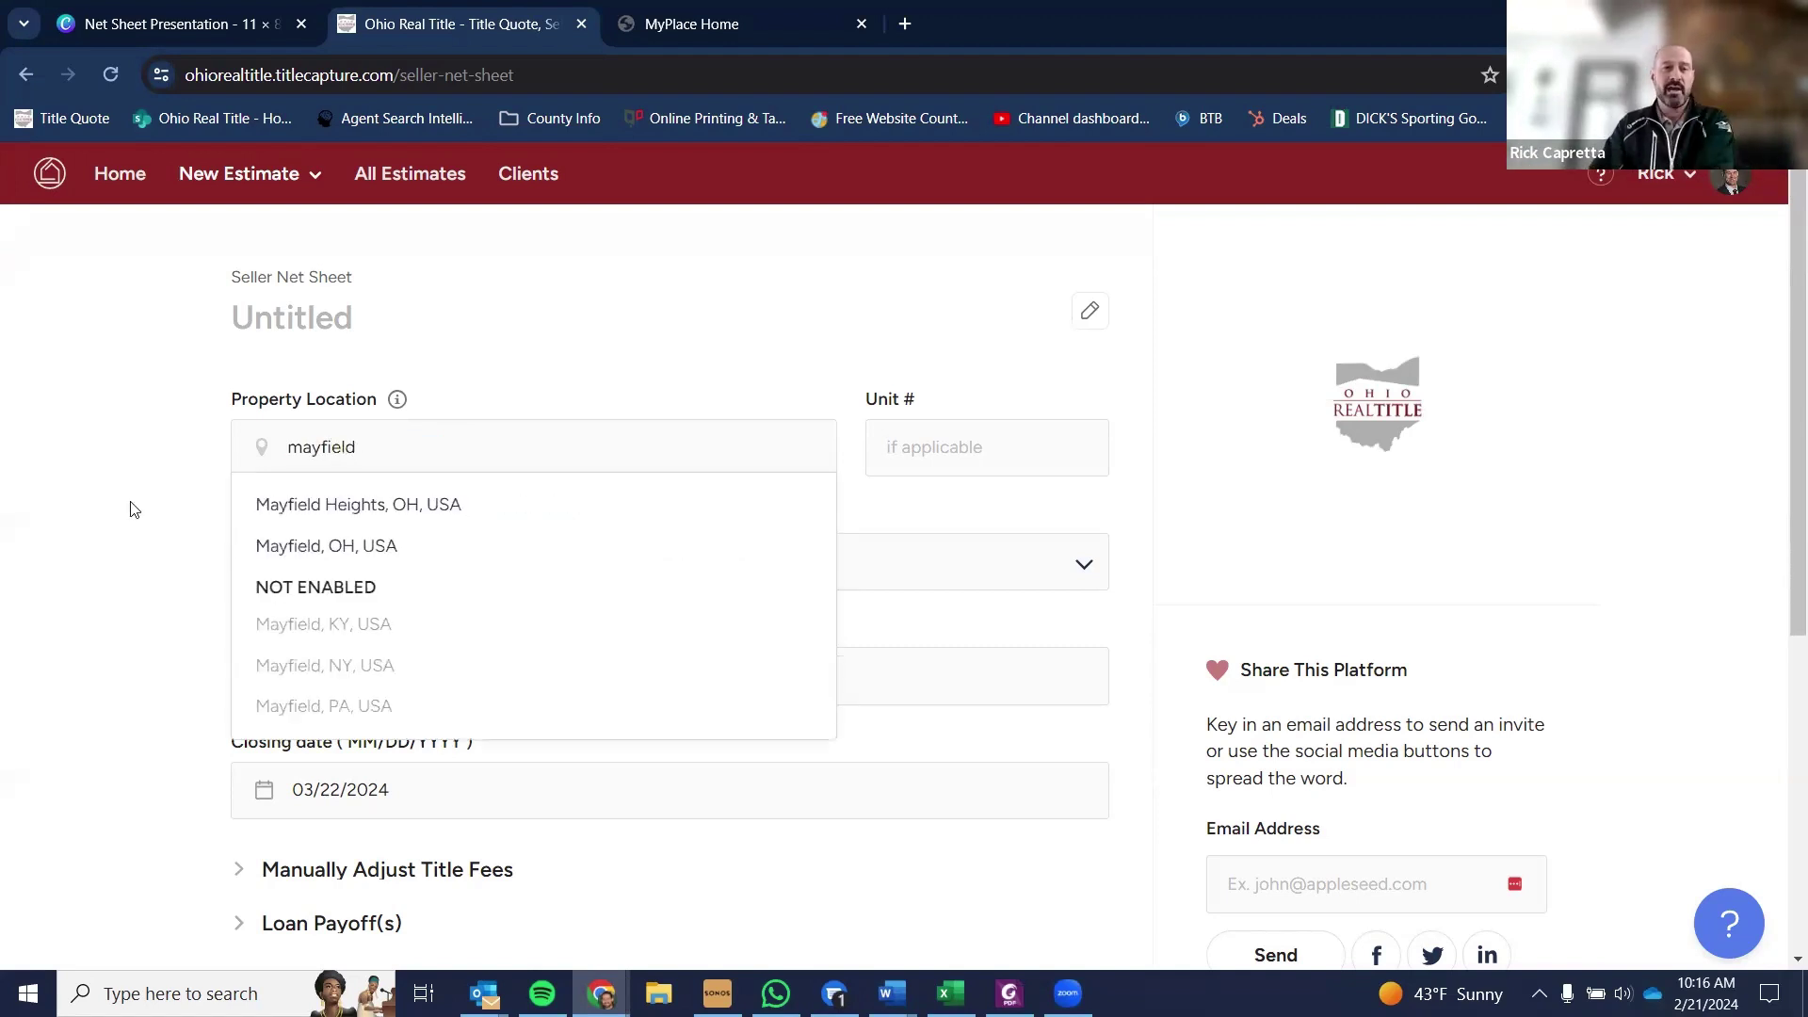
left_click(292, 508)
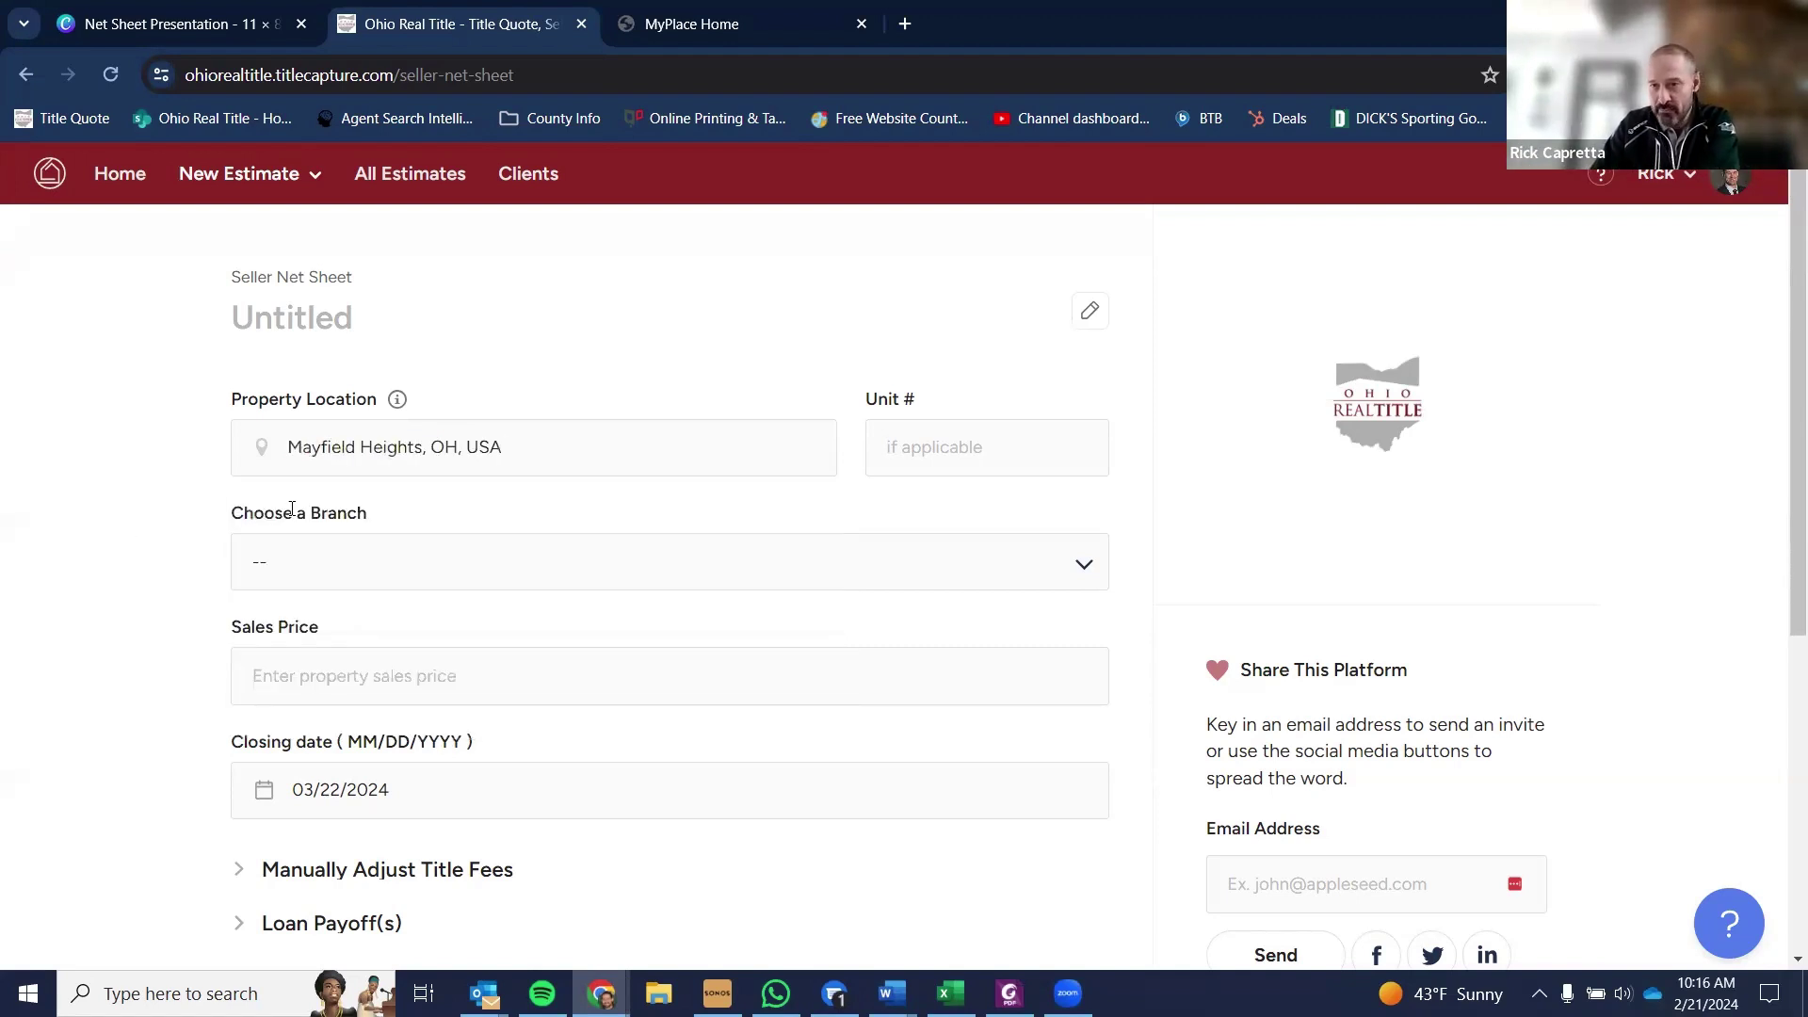
- Replace it with the street address and choose its full Mayfield Heights, OH, USA suggestion
left_click_drag(524, 448, 237, 463)
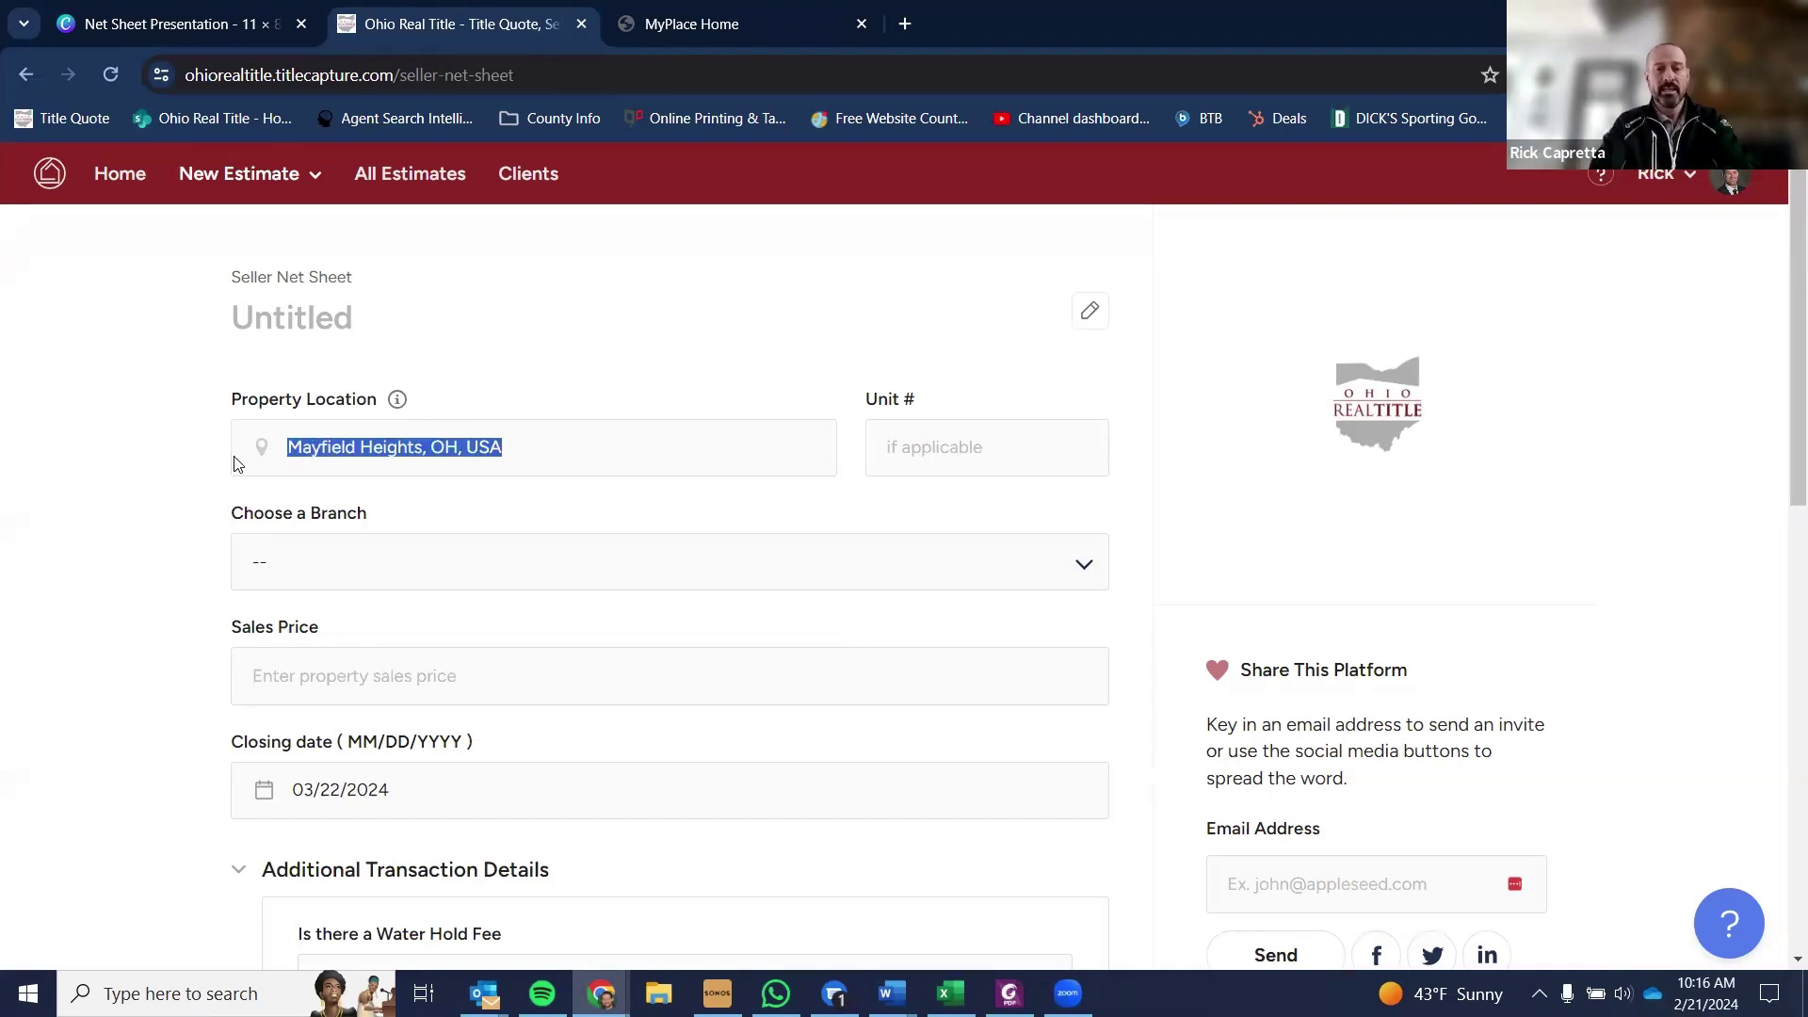
key("BackSpace")
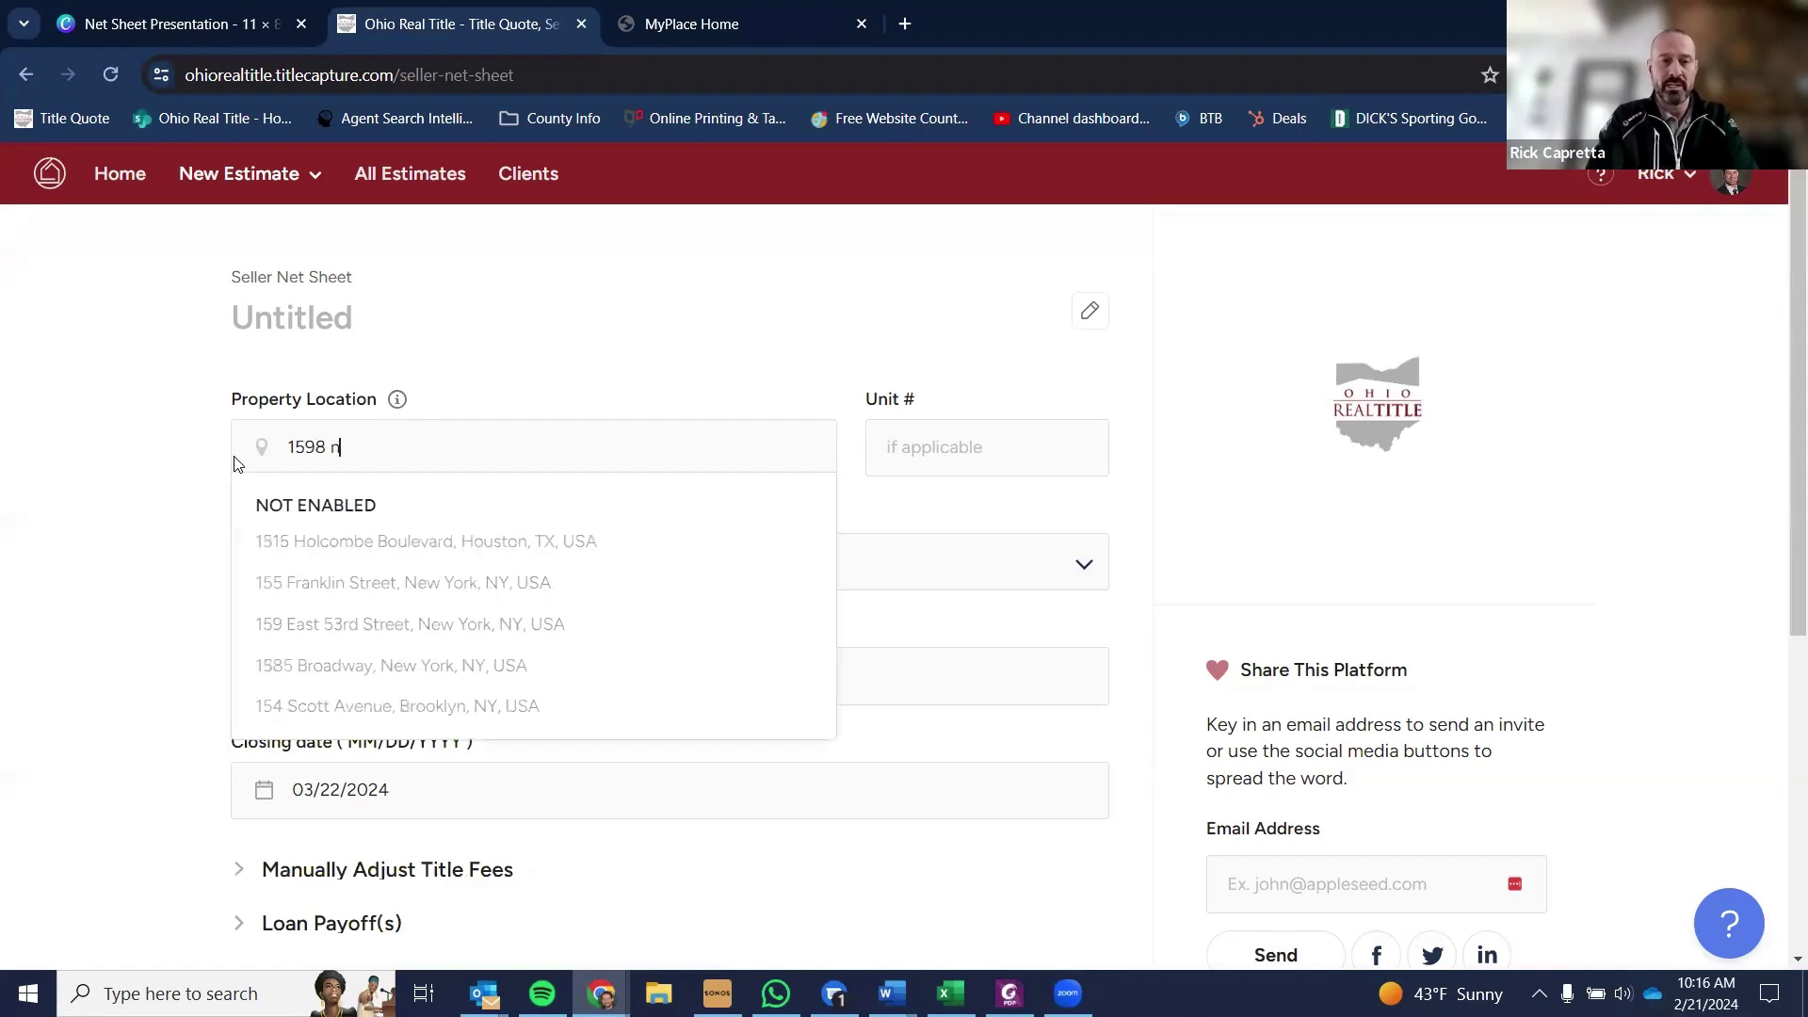
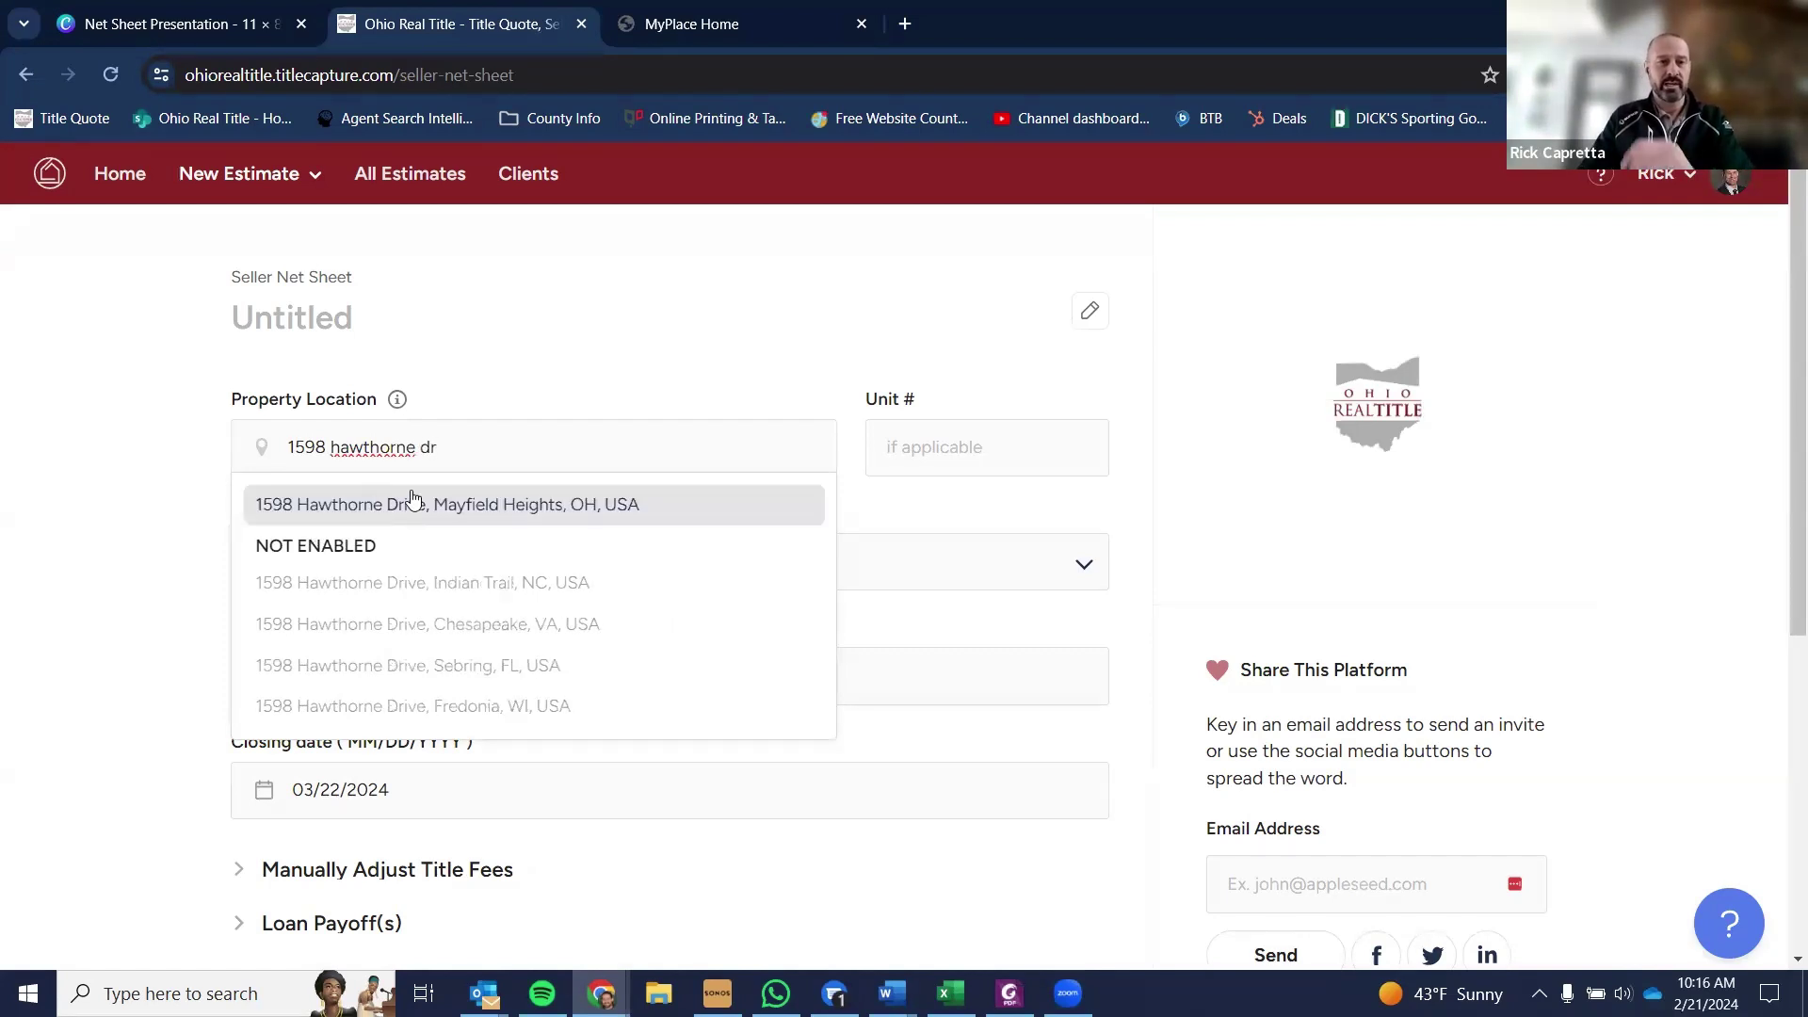
left_click(420, 501)
left_click(425, 563)
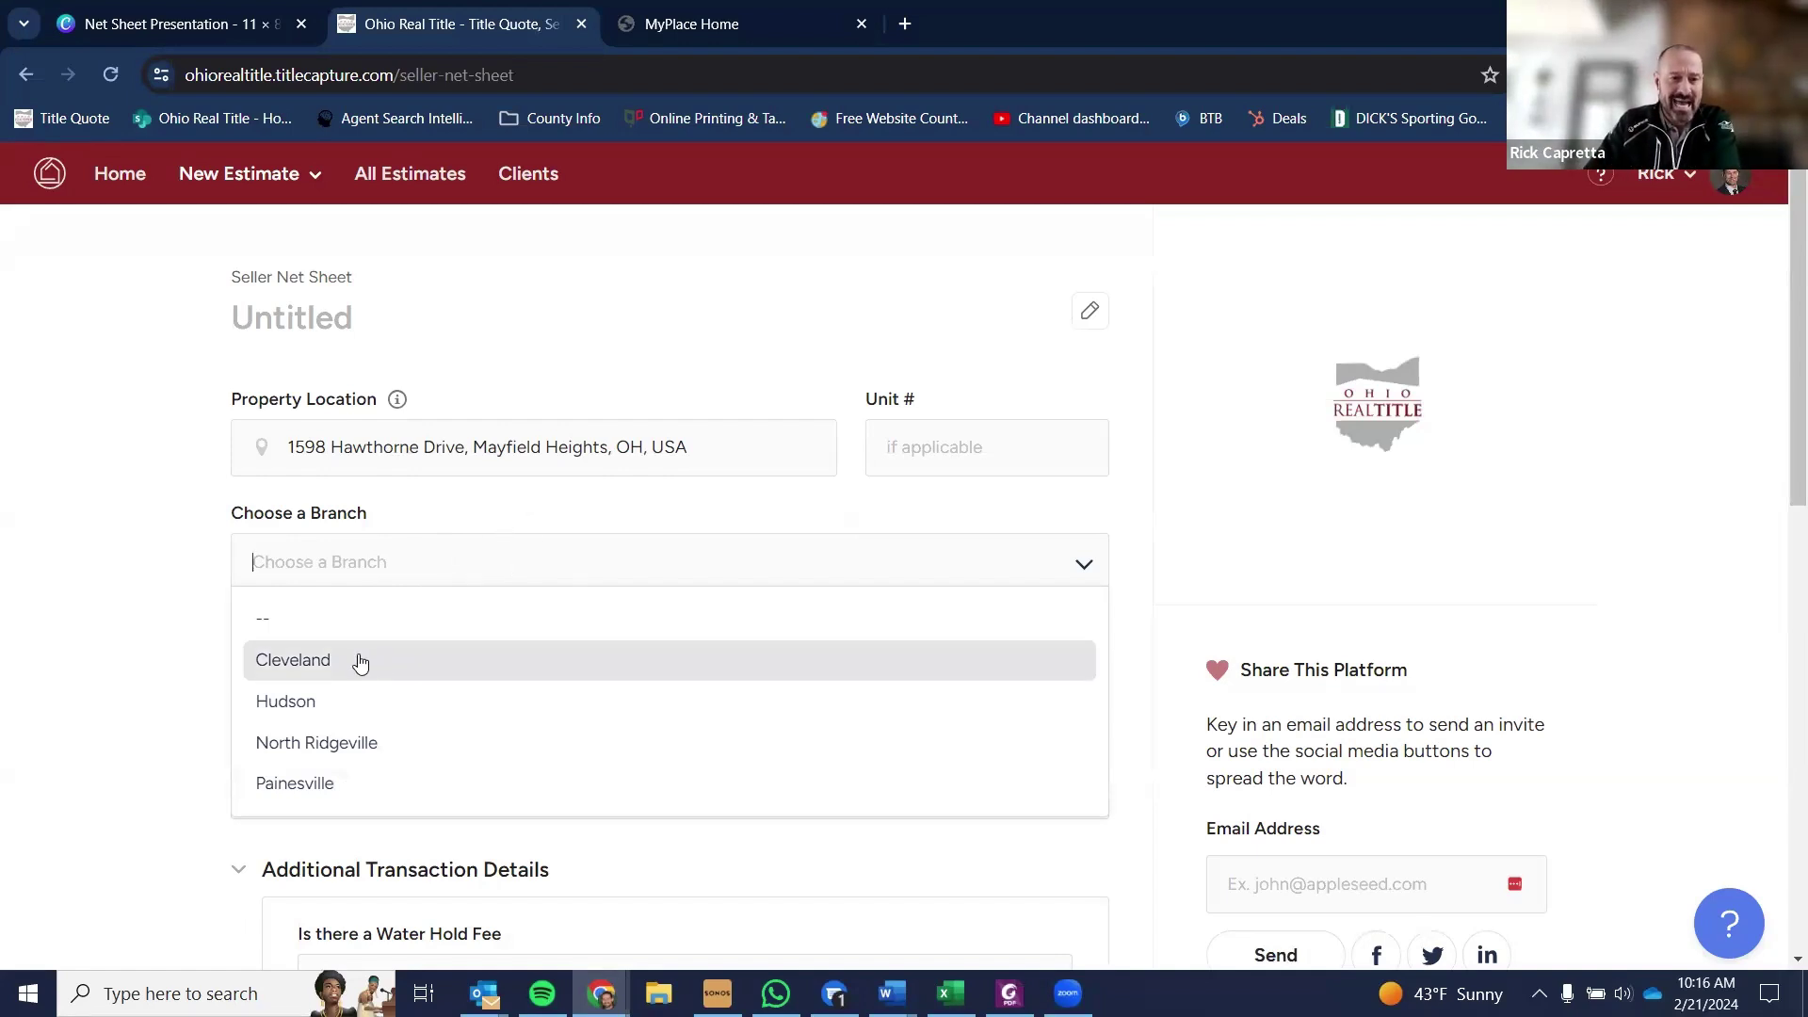
- Choose Cleveland from the branch list
left_click(415, 657)
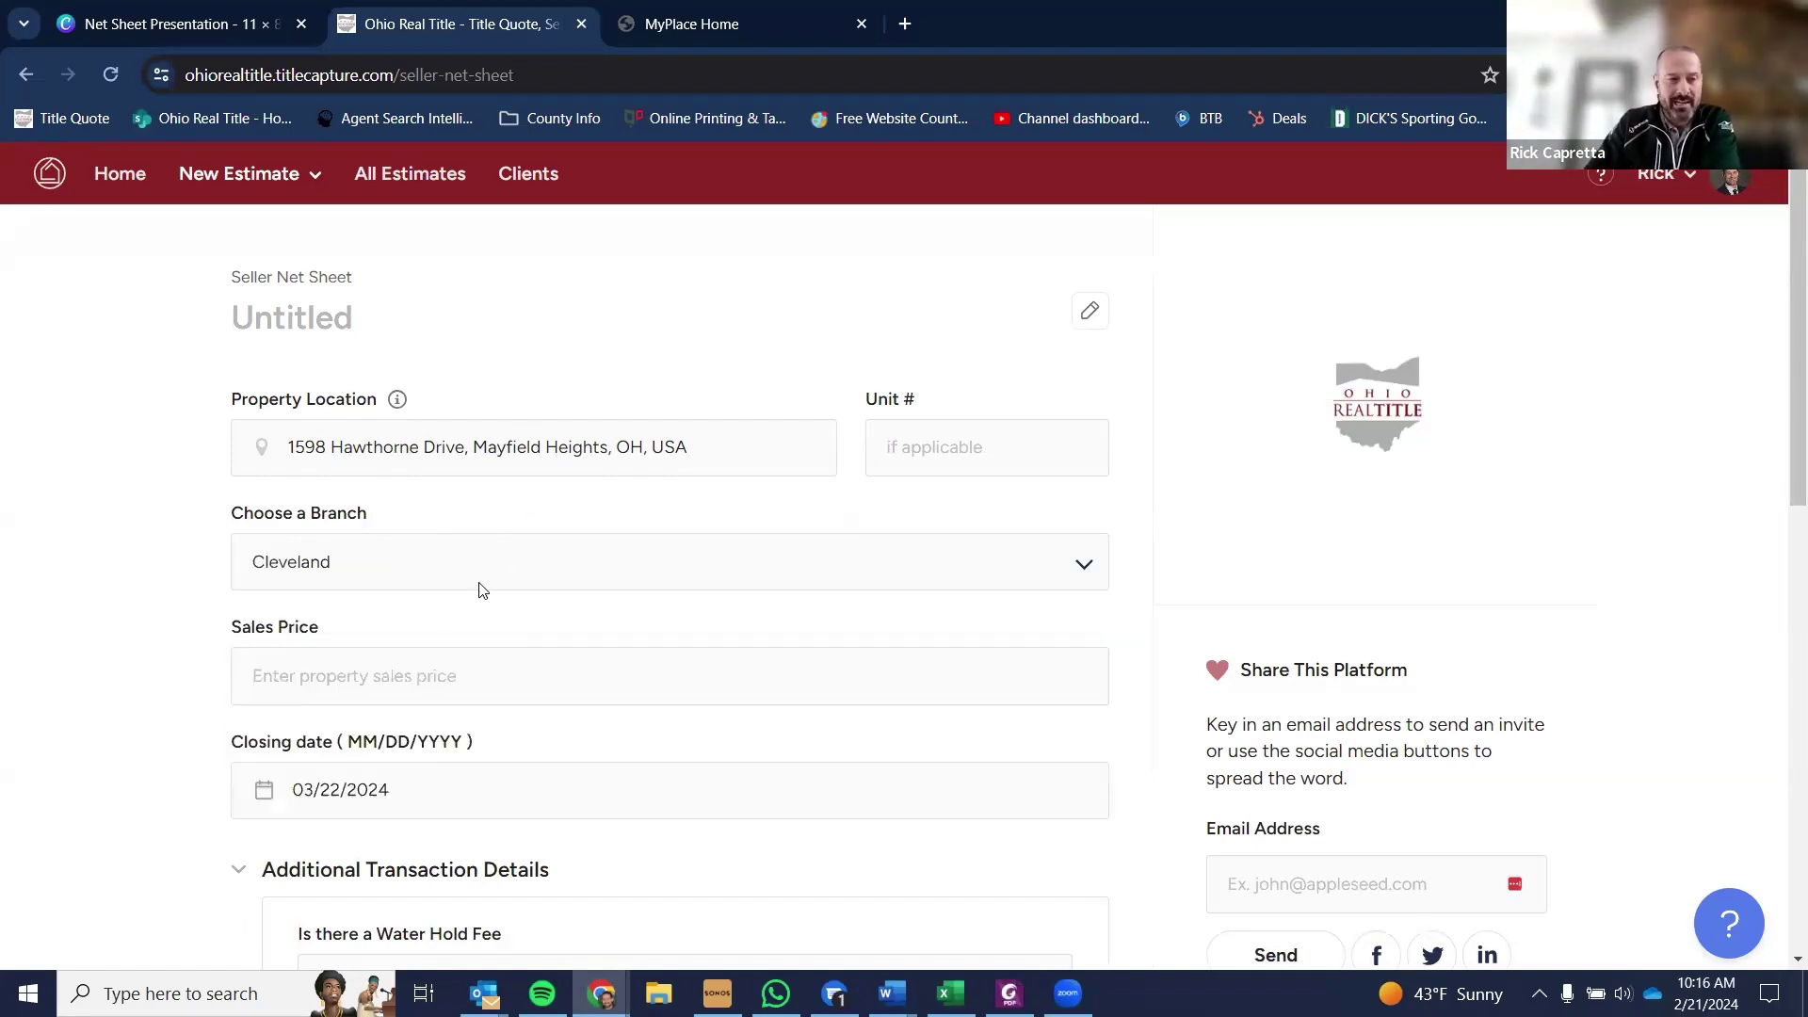
left_click(443, 670)
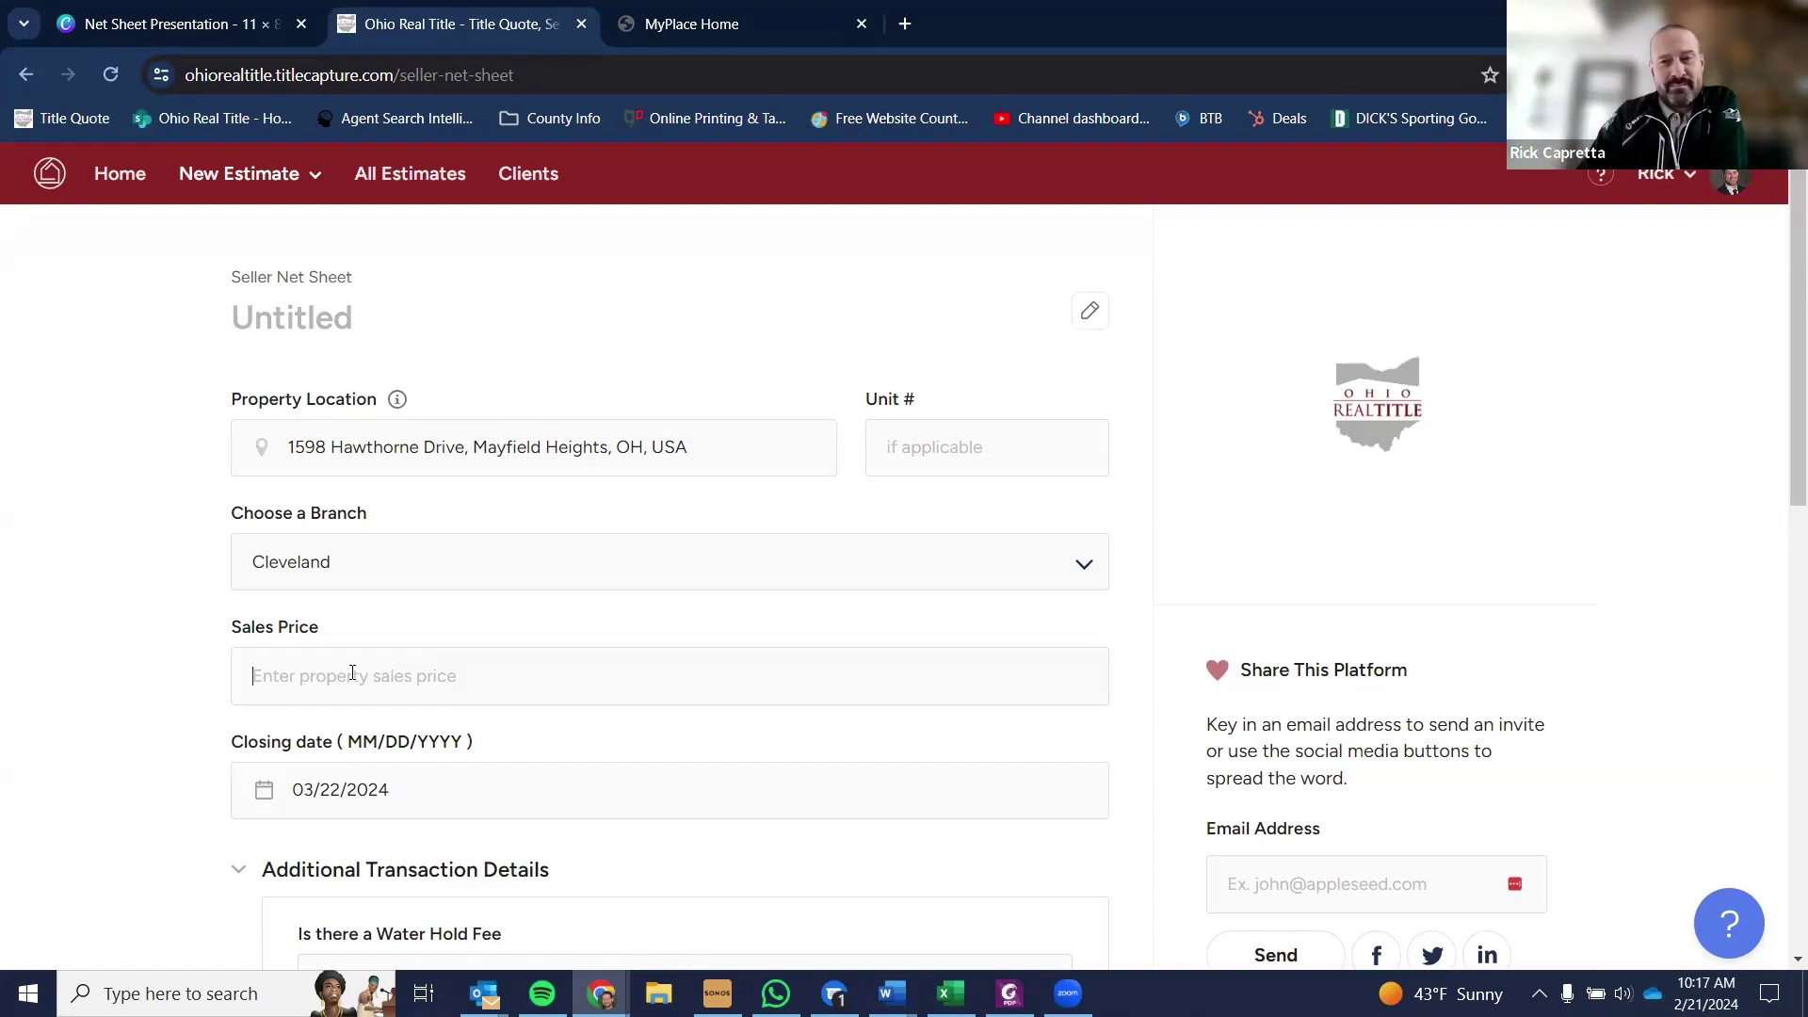
- Enter 210000 as the sales price so it reads $210,000.00
left_click(329, 674)
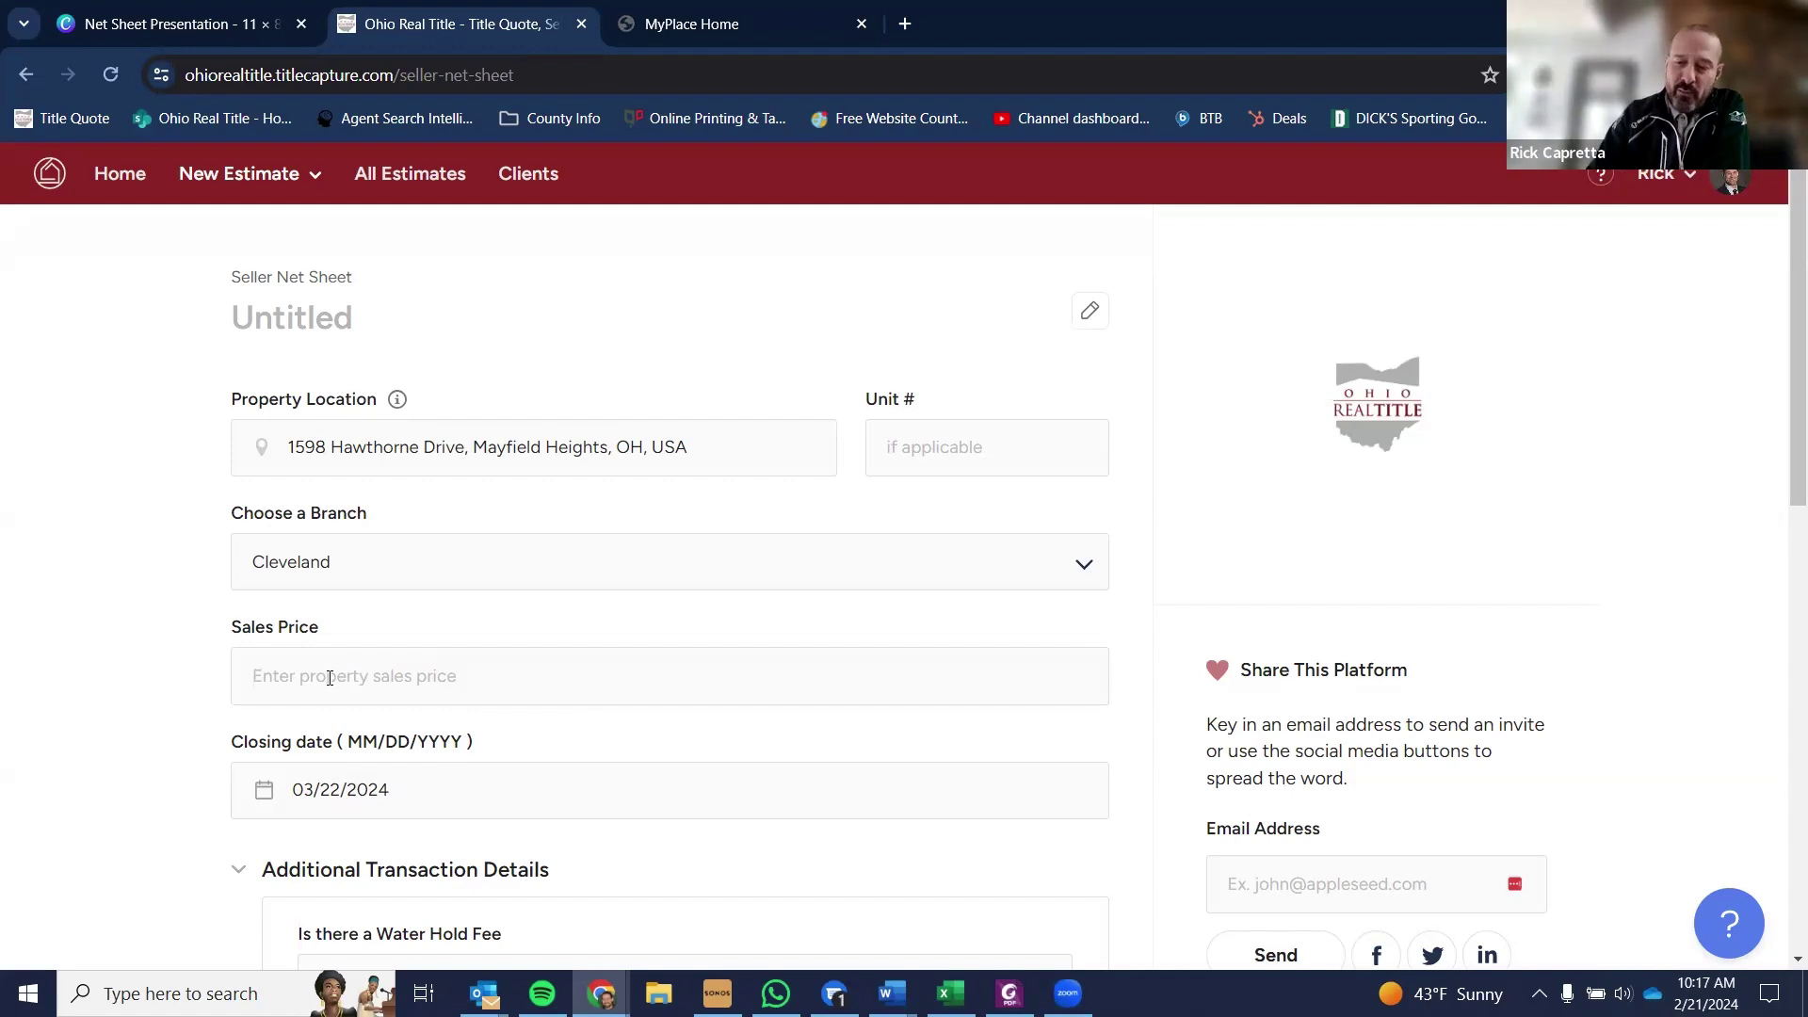
type("2100000.00")
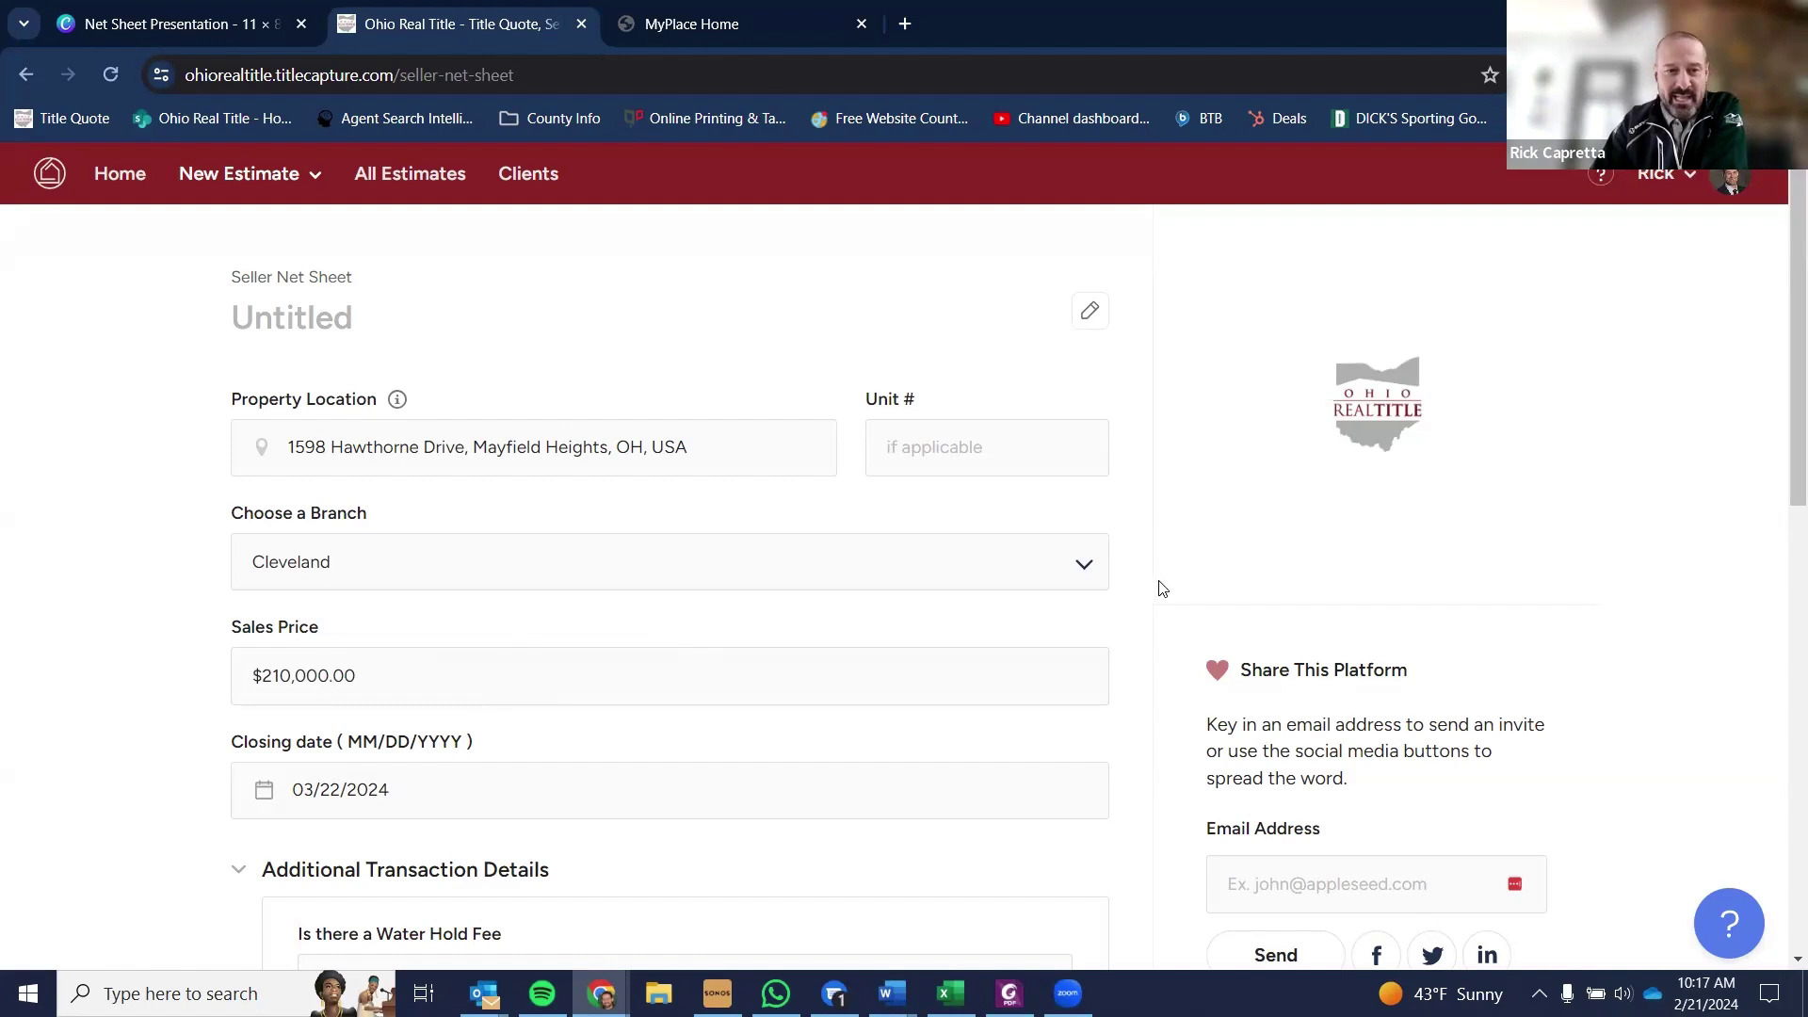
scroll(1160, 586, "down", 1)
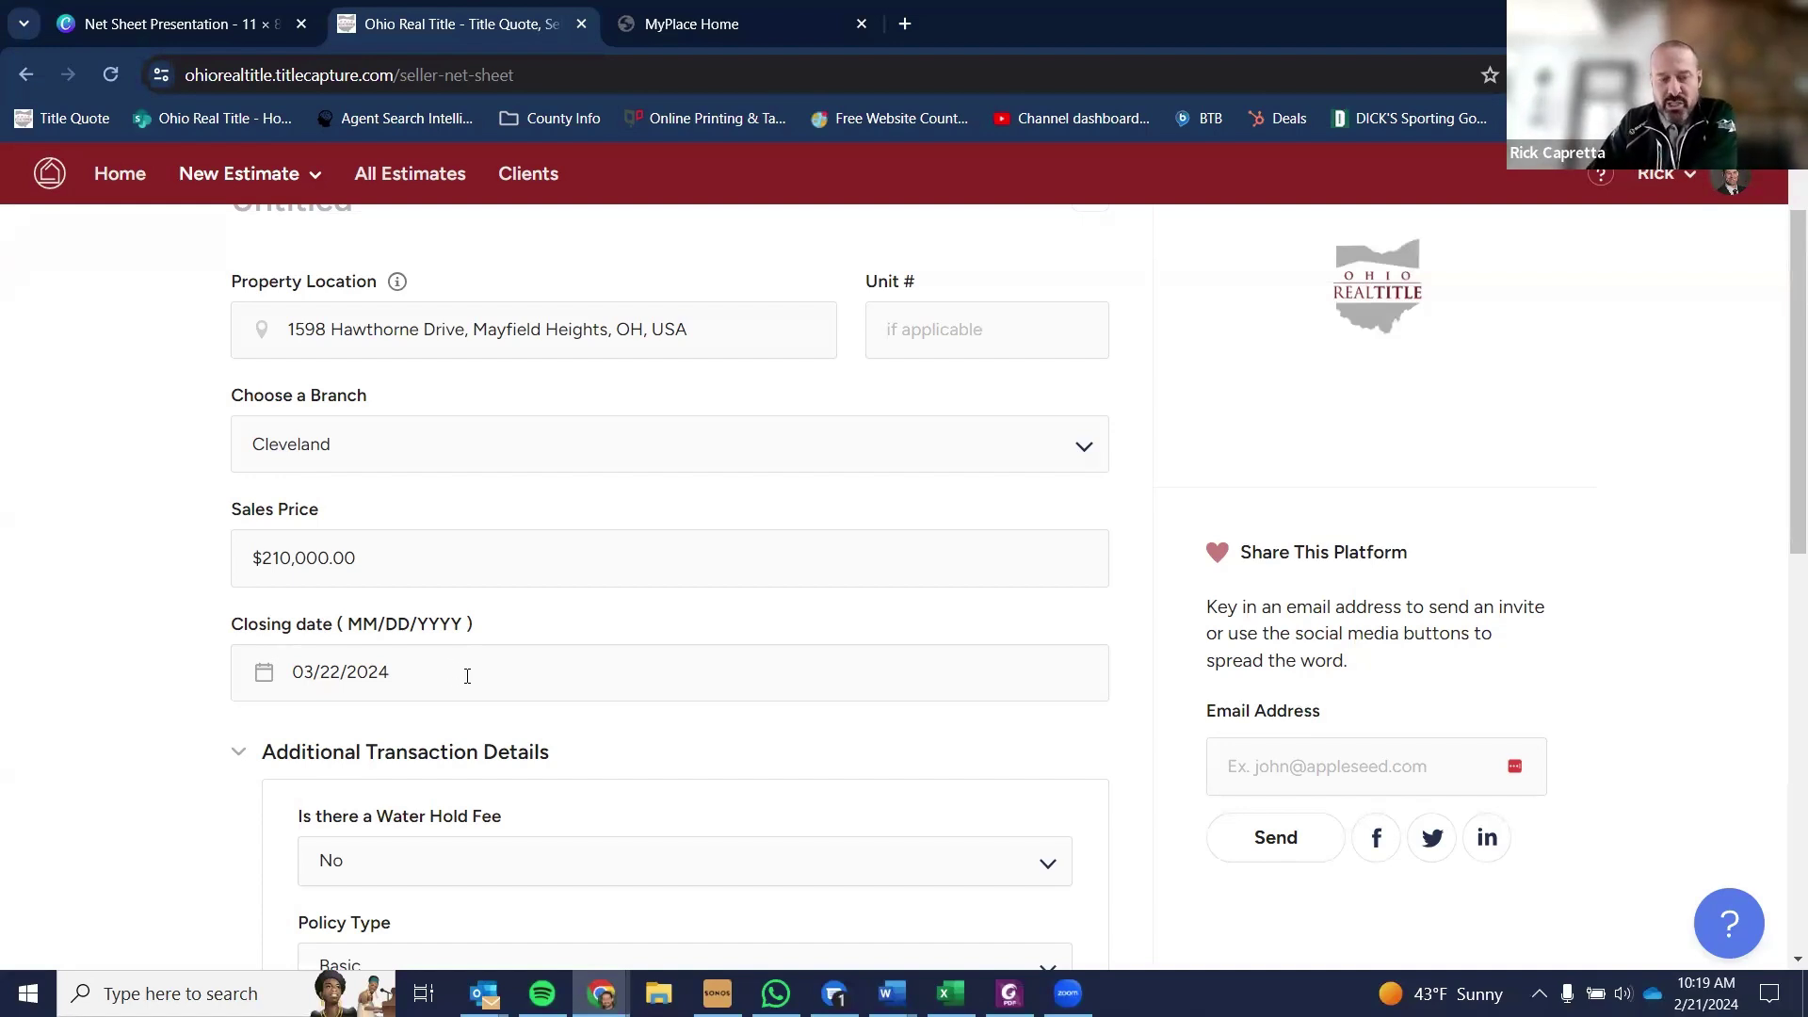
- Browse the closing-date calendar and close it, leaving the date at 03/22/2024
left_click(471, 676)
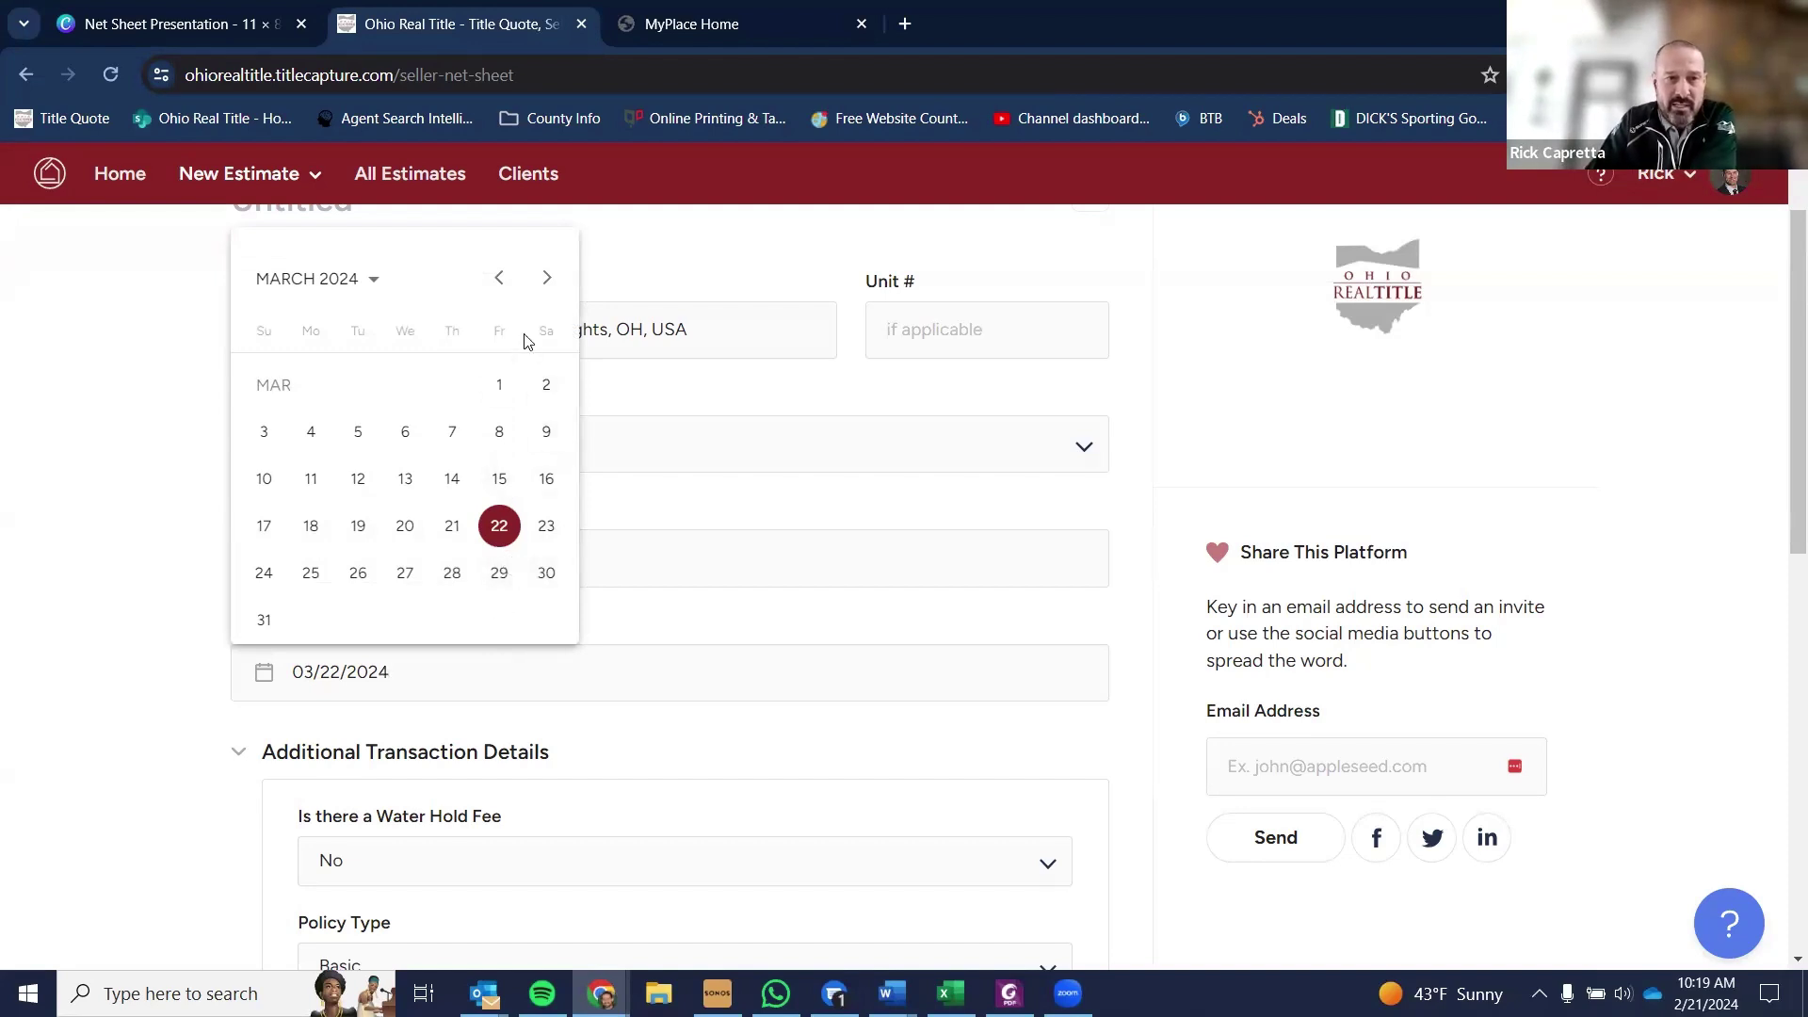
left_click(546, 278)
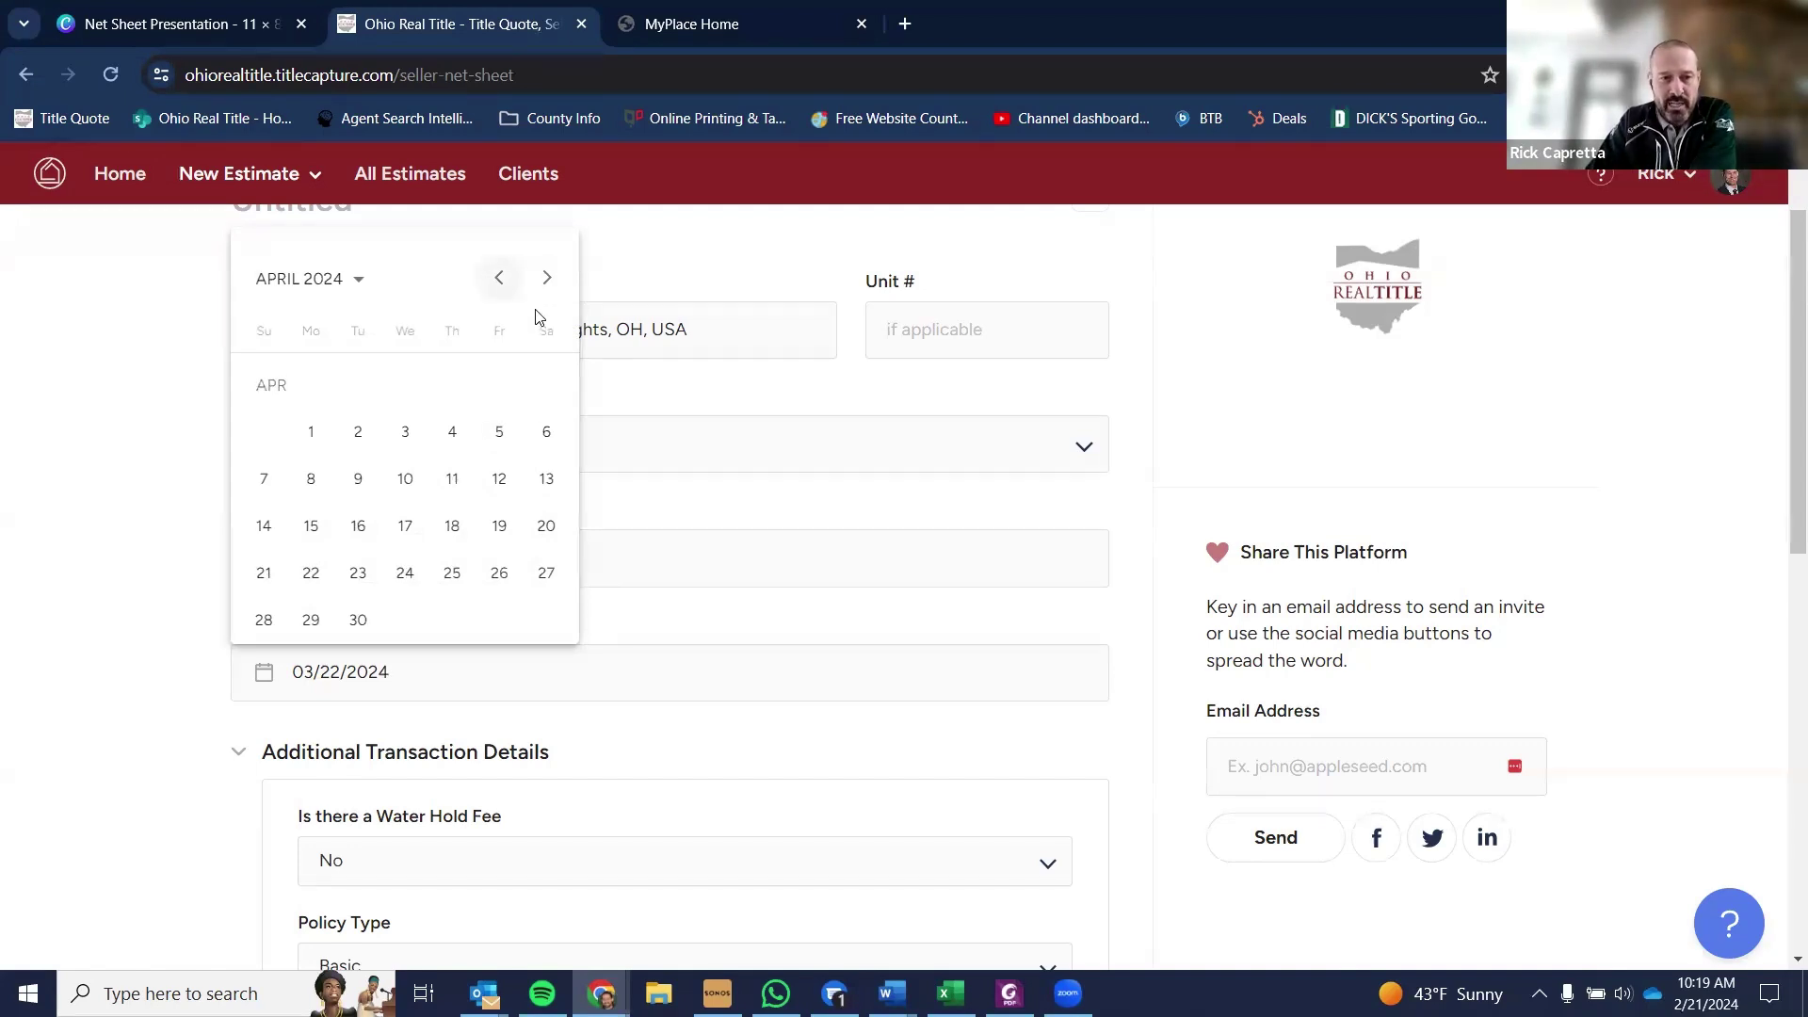
left_click(681, 504)
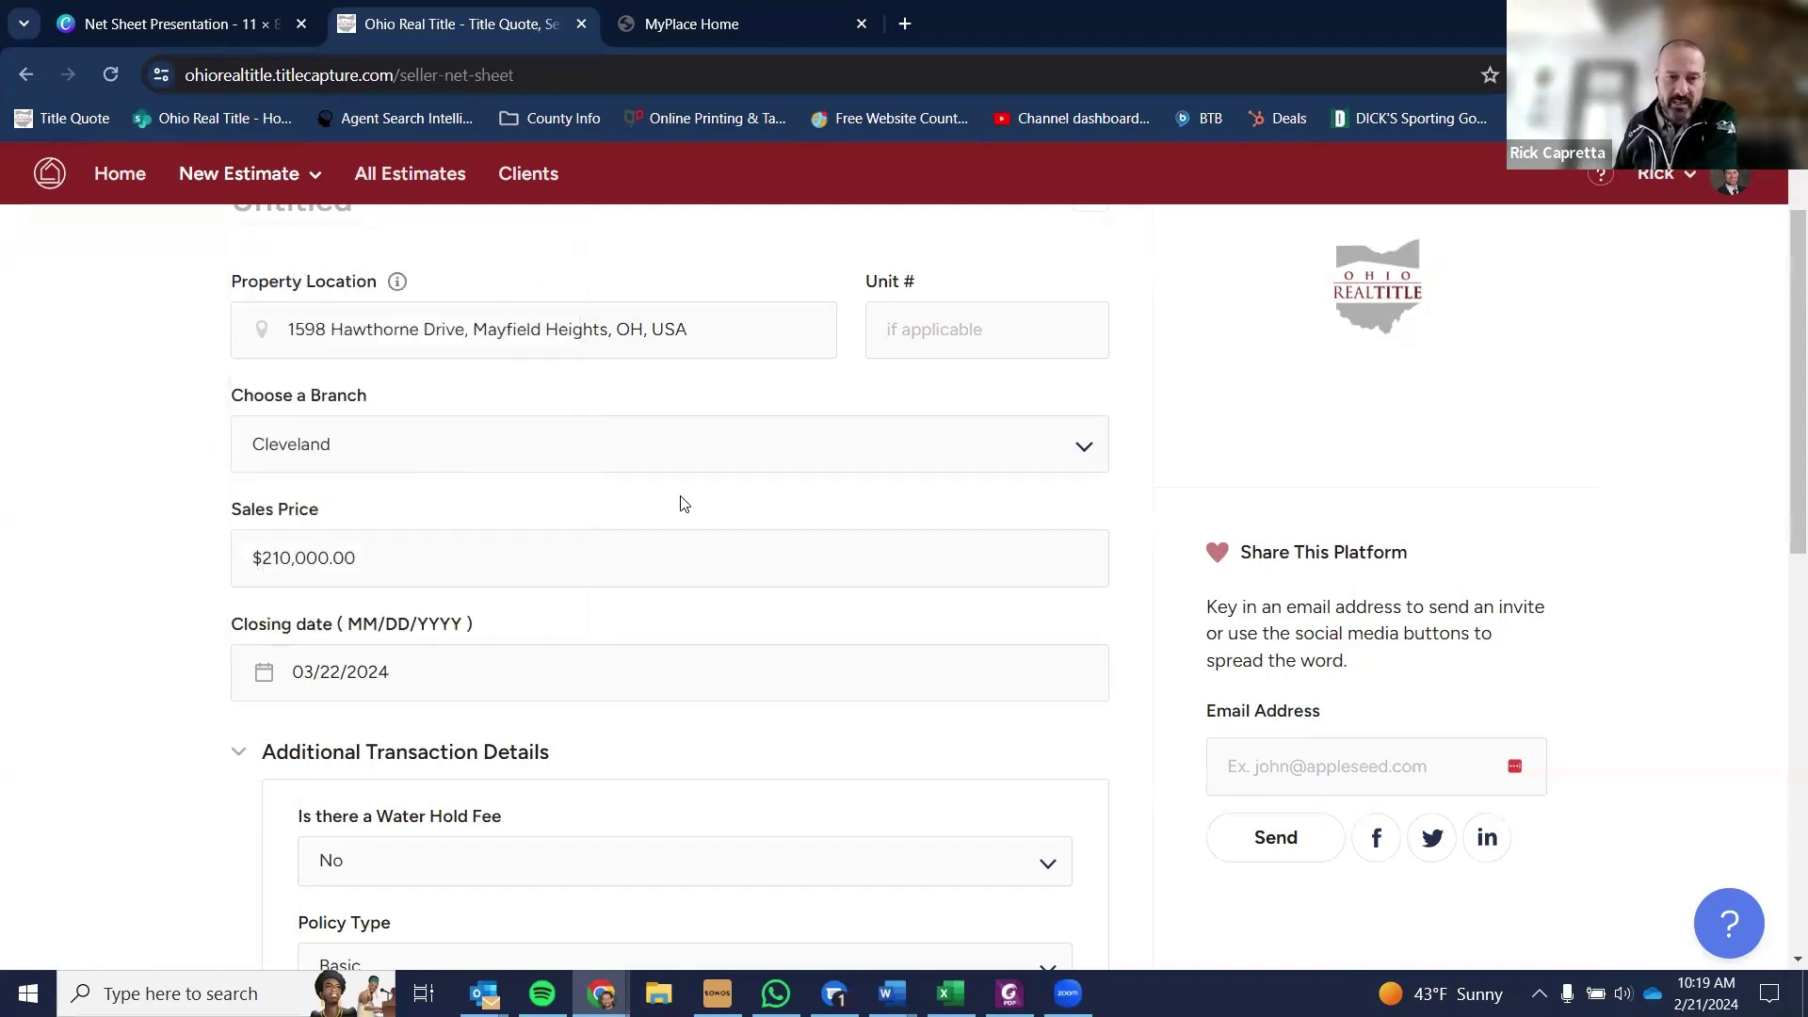
scroll(640, 640, "down", 1)
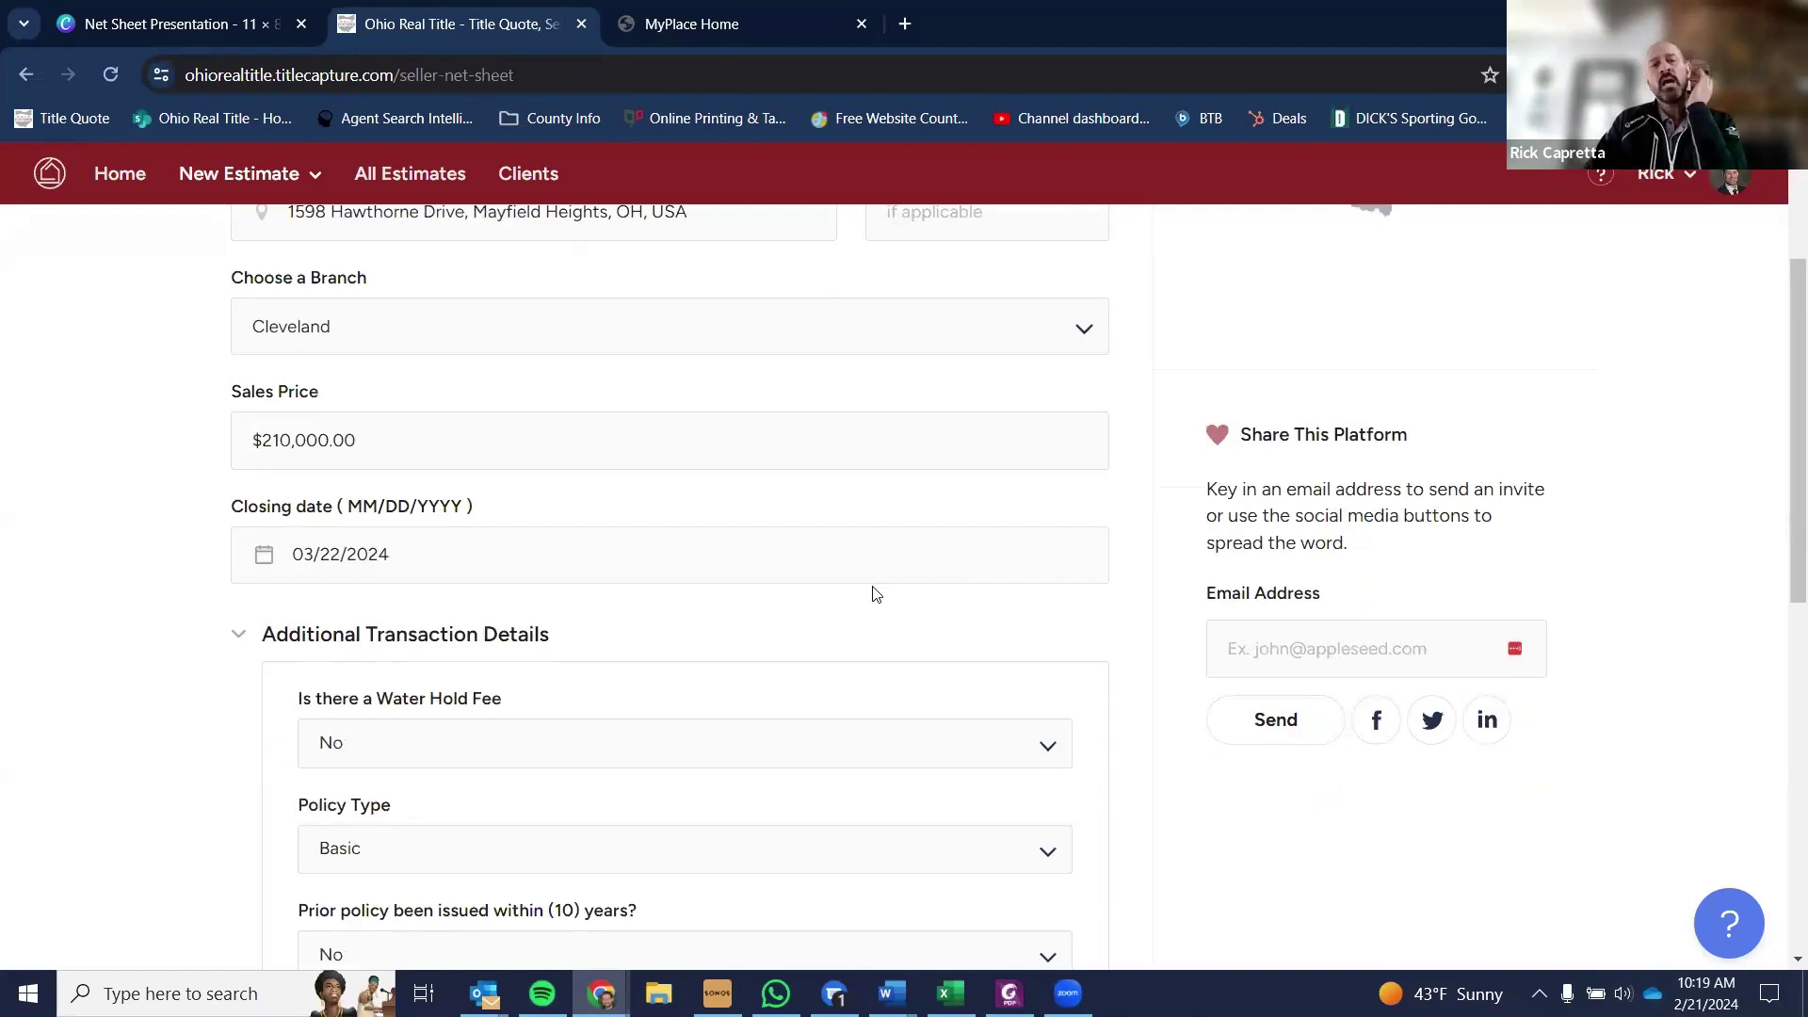
scroll(847, 579, "down", 1)
scroll(603, 551, "down", 1)
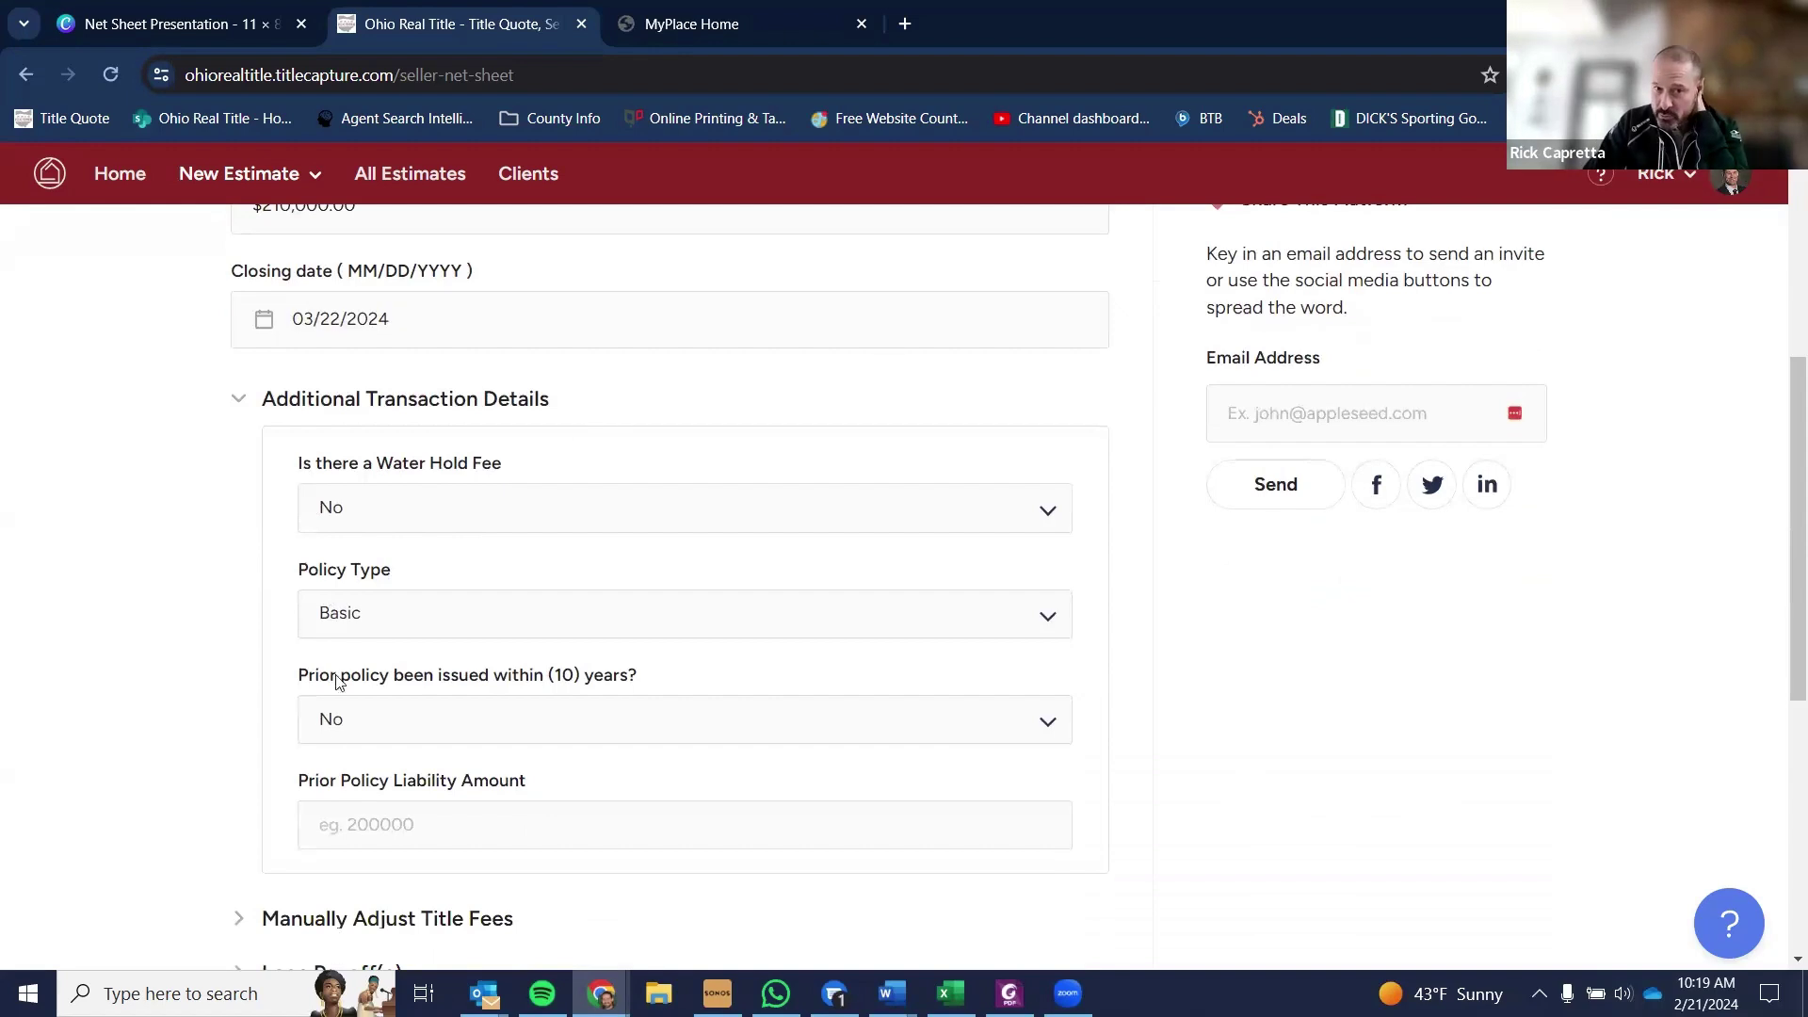
- Set the water hold fee to Yes and keep Basic as the policy type
left_click(397, 514)
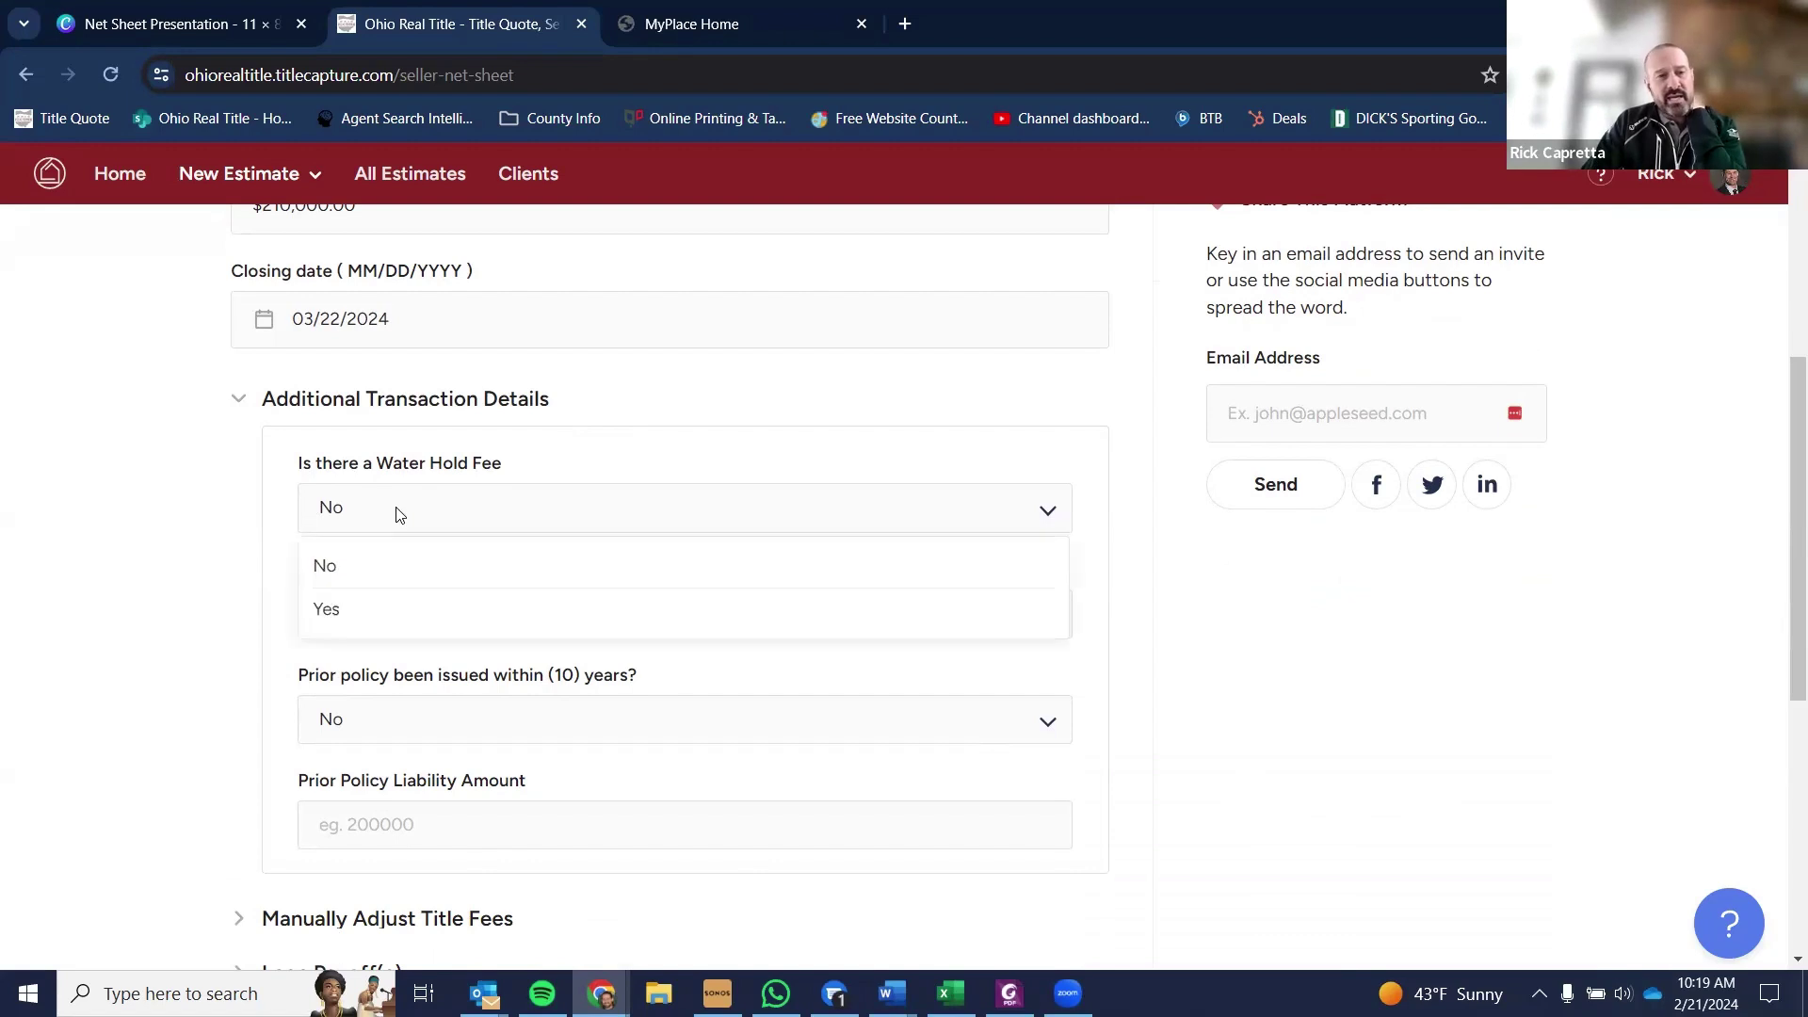
left_click(411, 618)
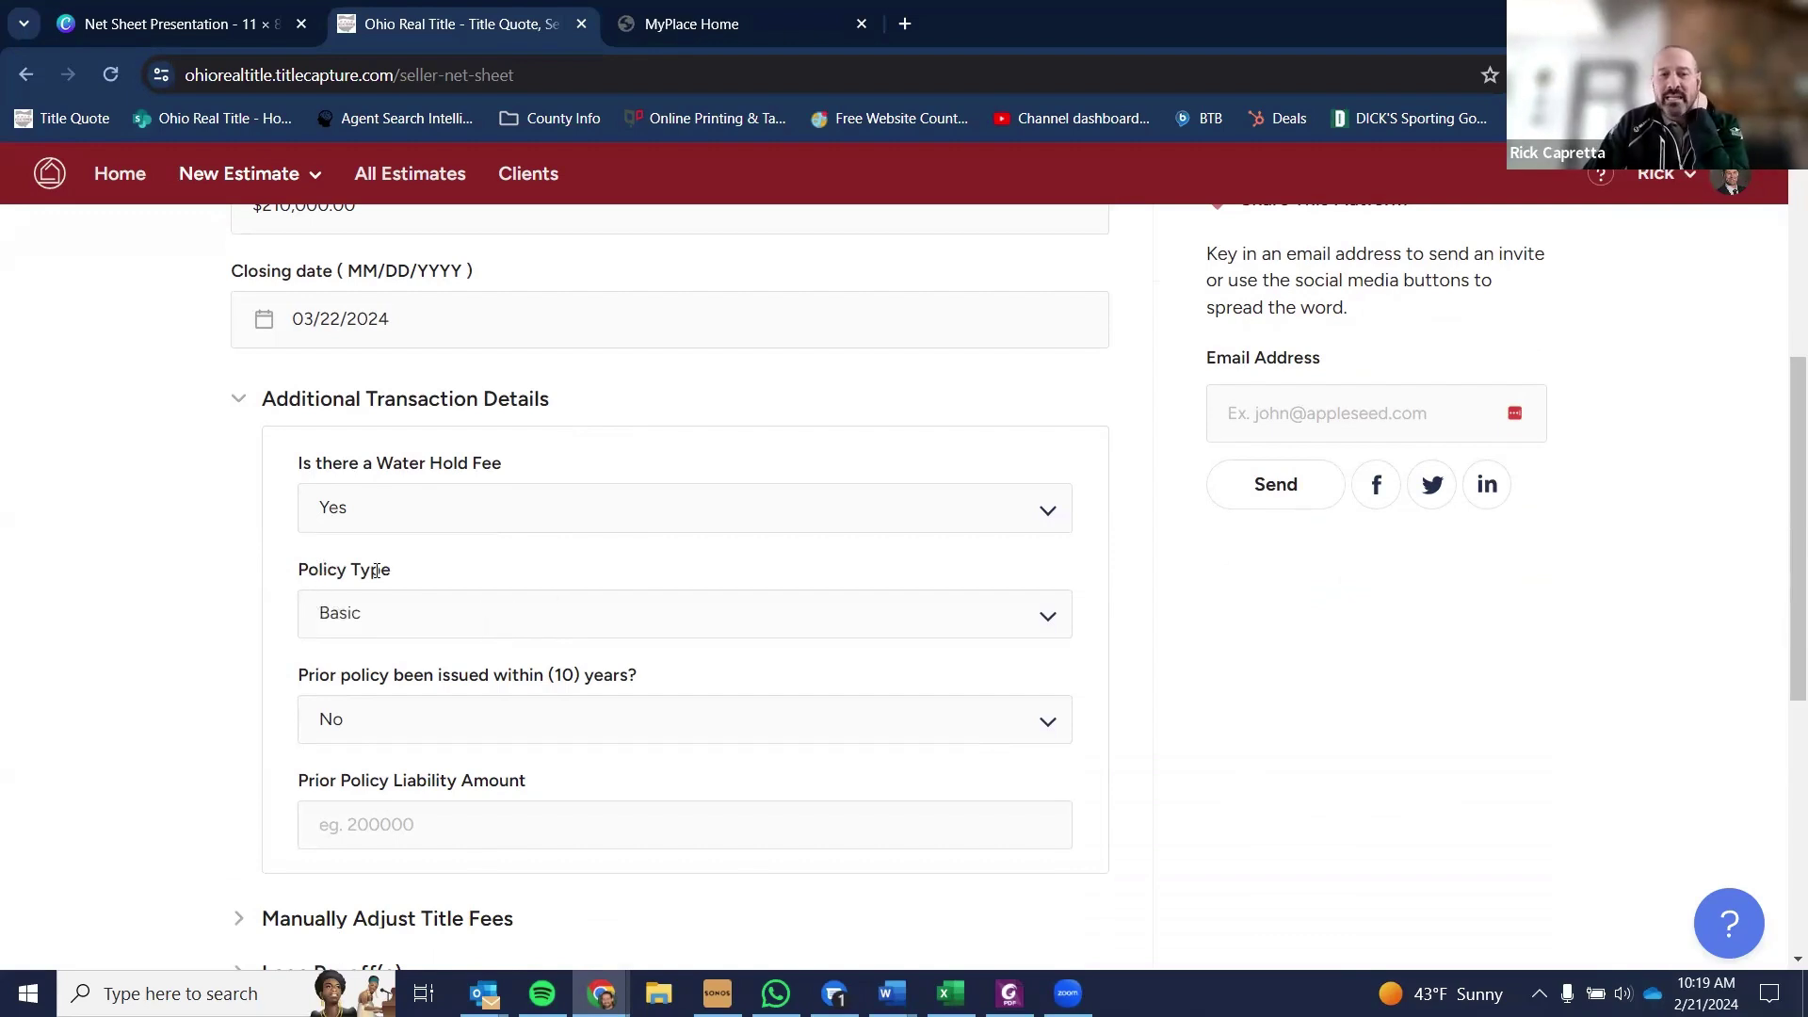
left_click(489, 629)
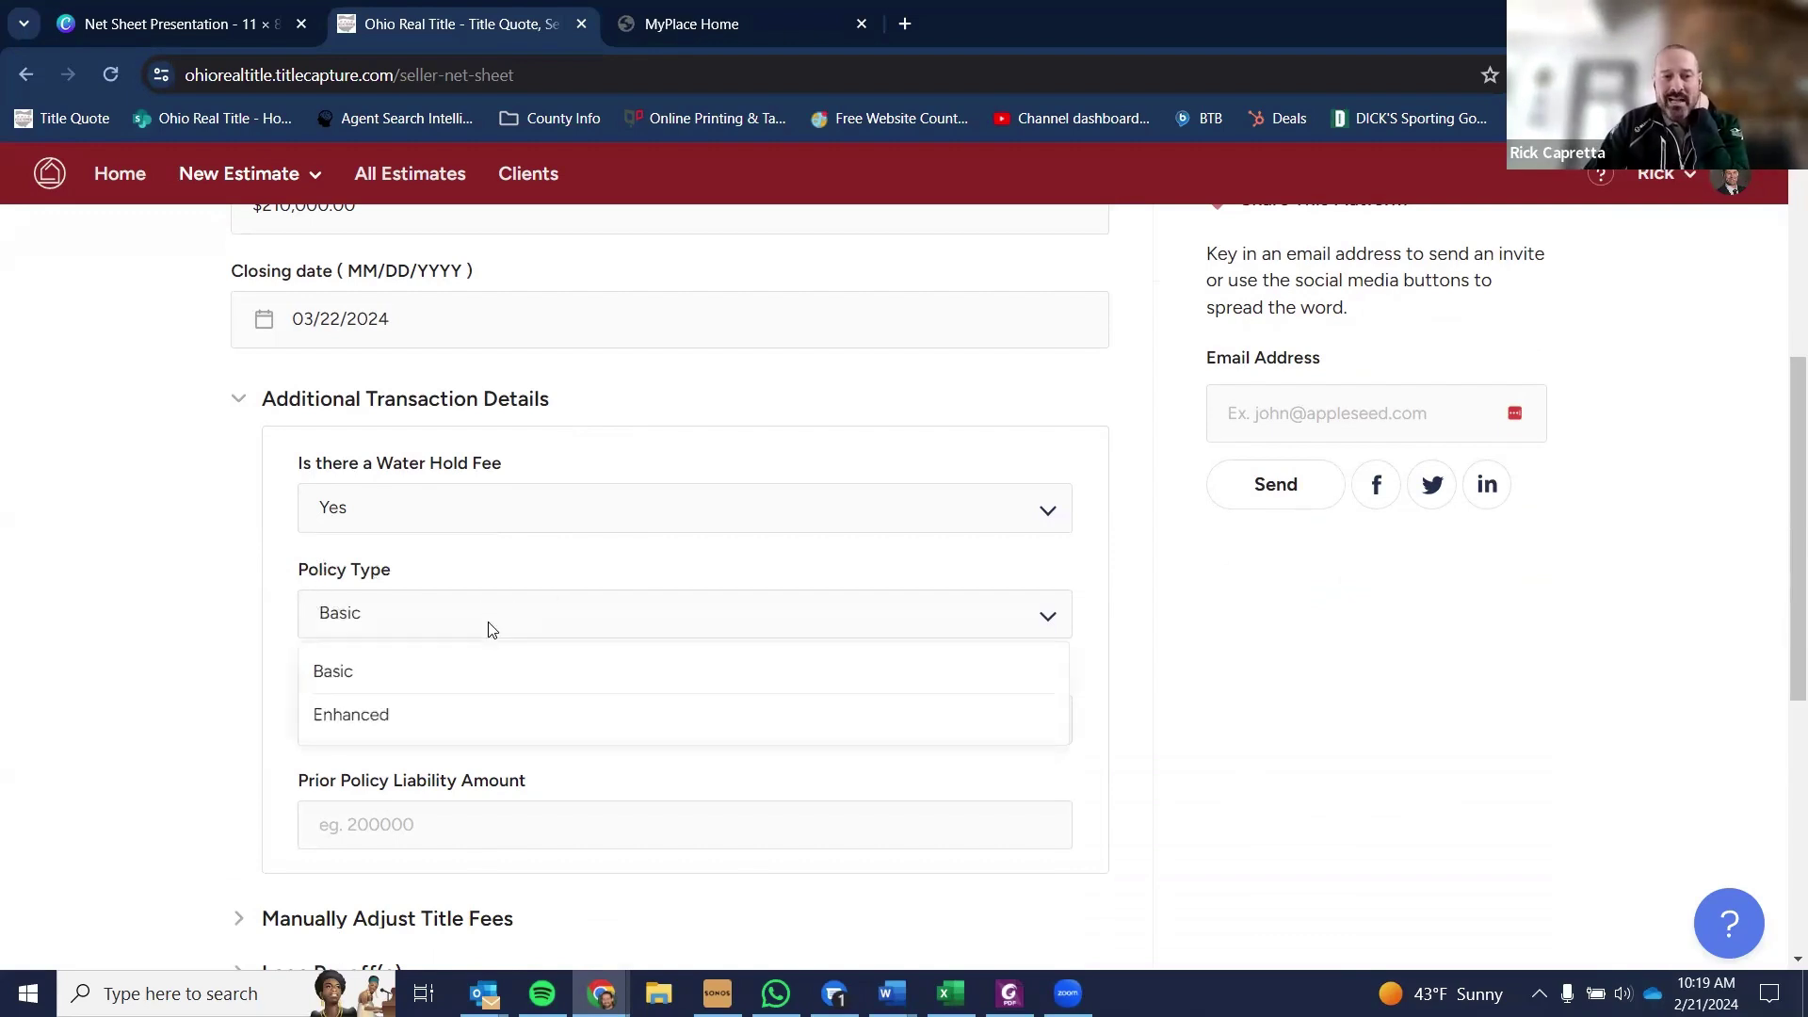
left_click(472, 681)
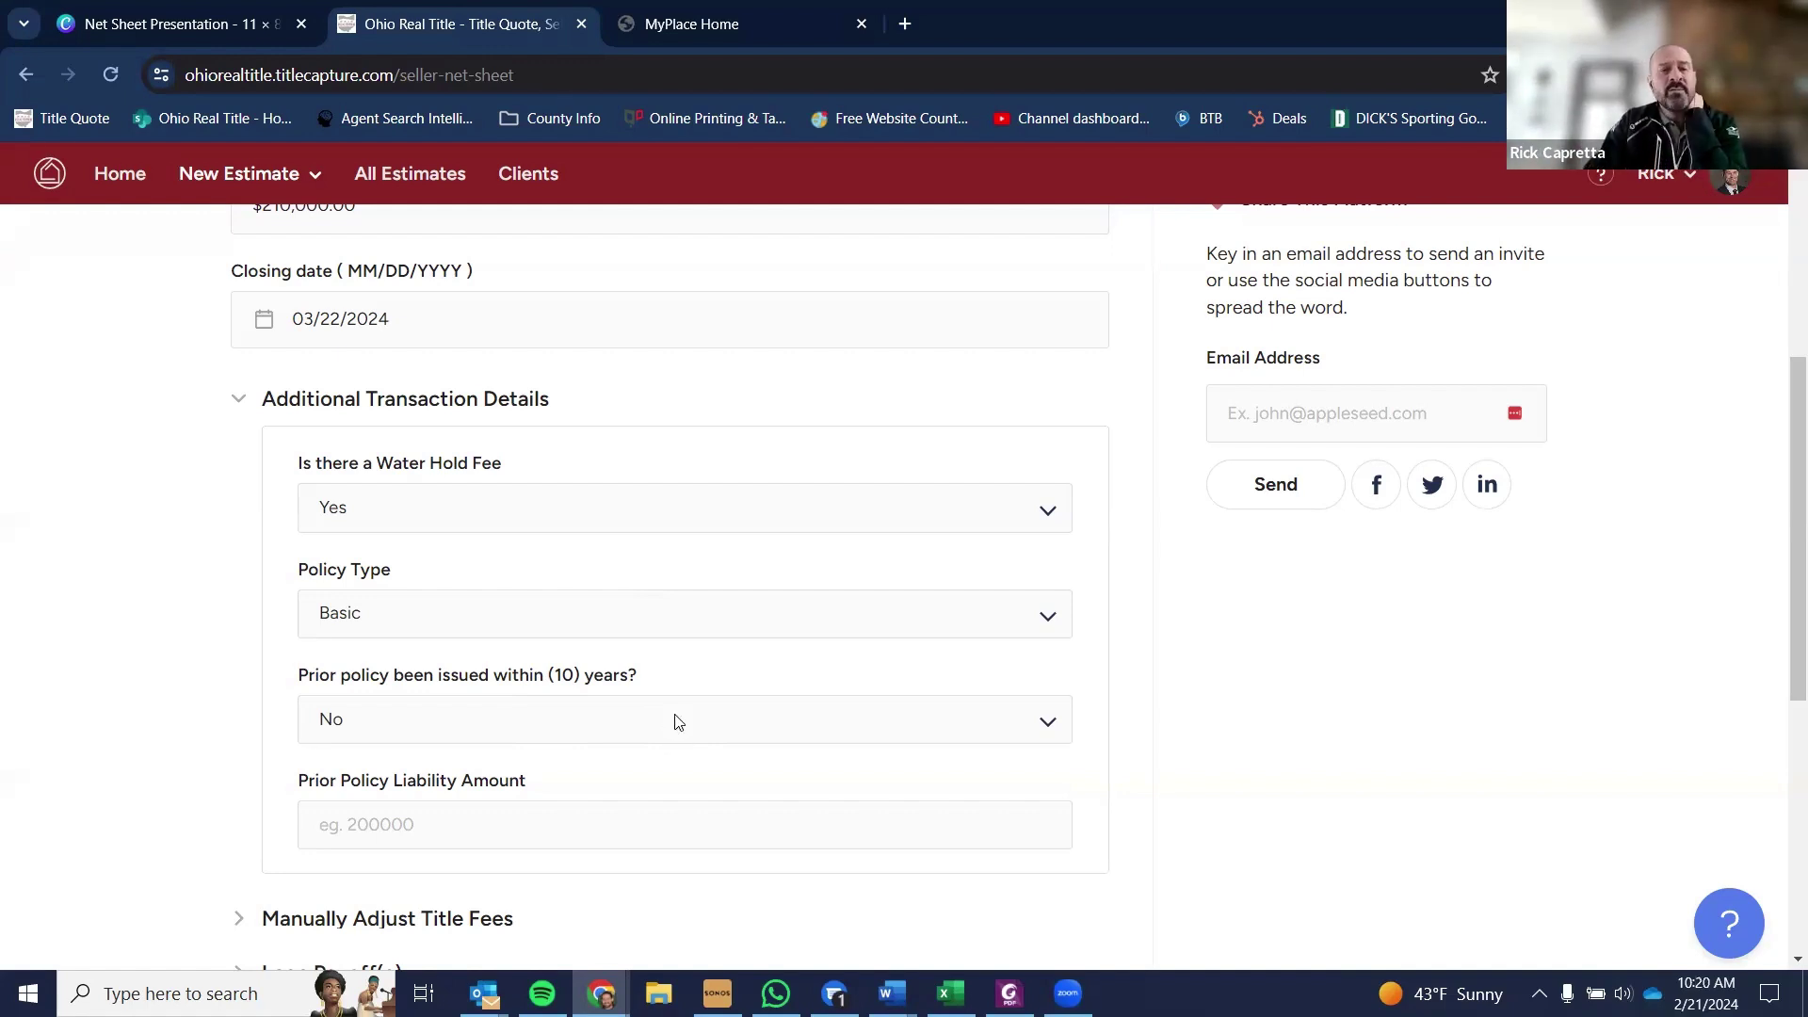
- Answer Yes to a prior policy within 10 years, with $139,000.00 liability
left_click(676, 722)
left_click(535, 816)
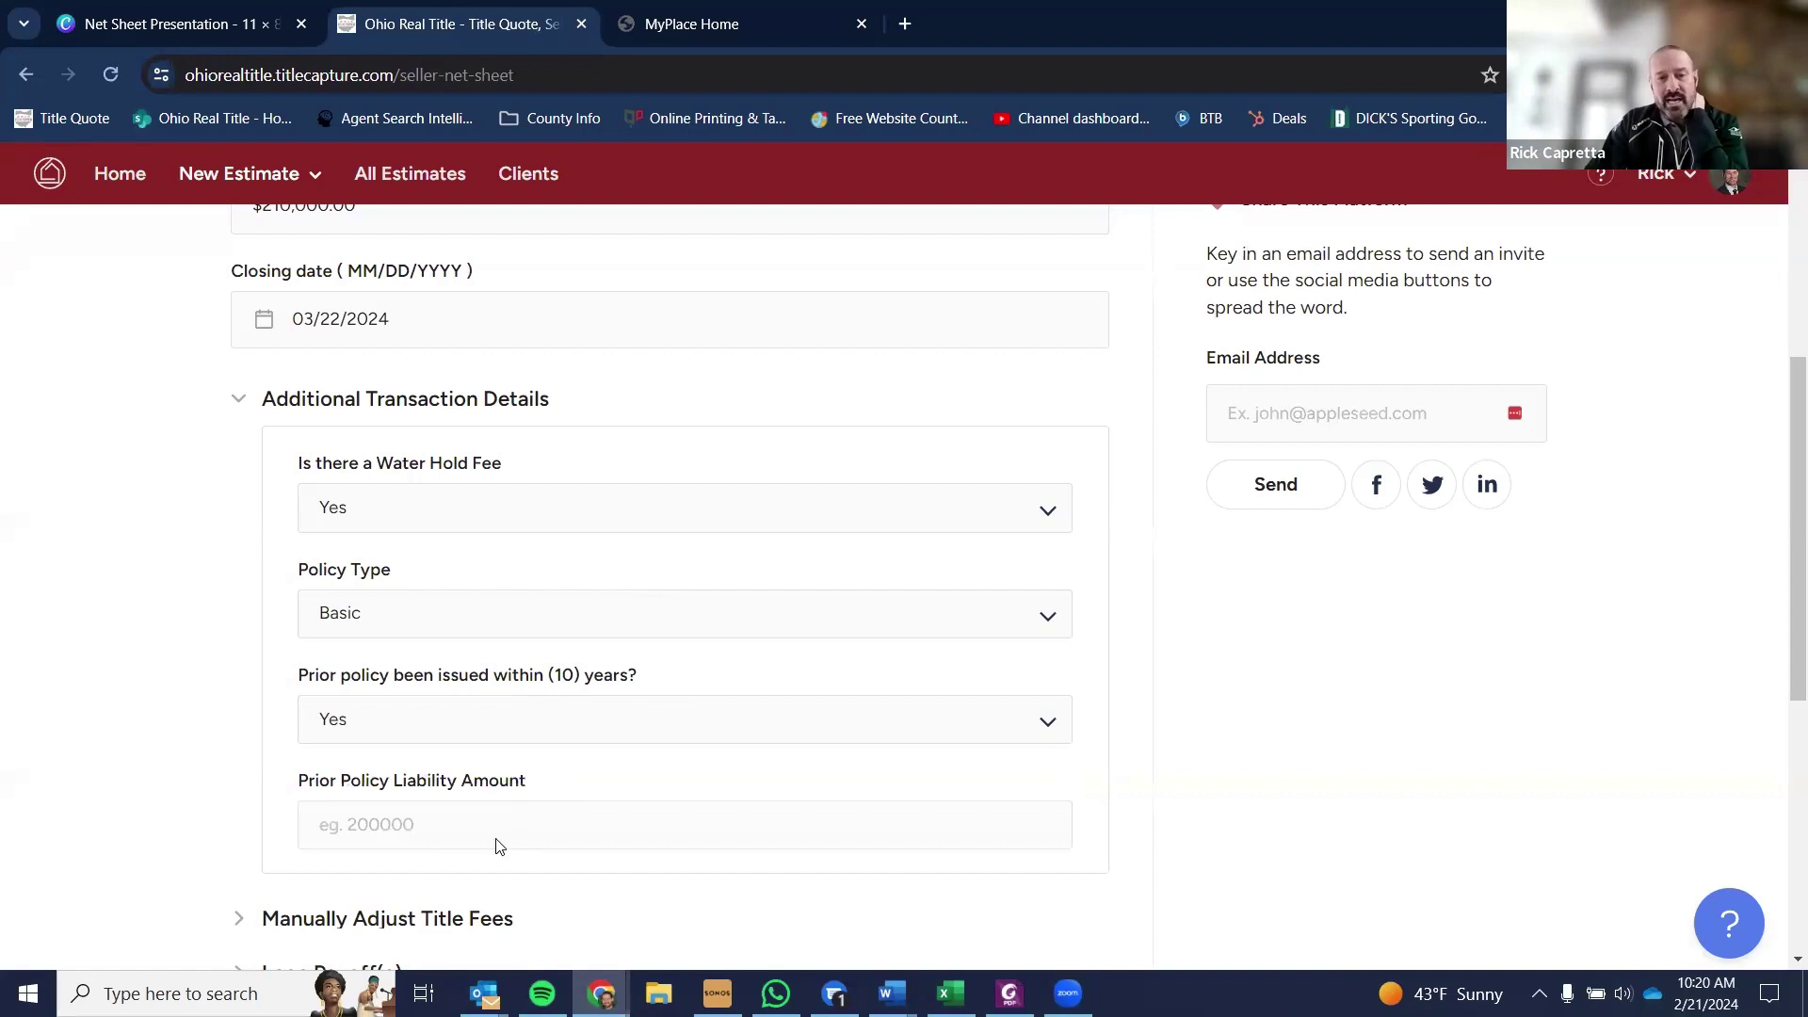
left_click(496, 827)
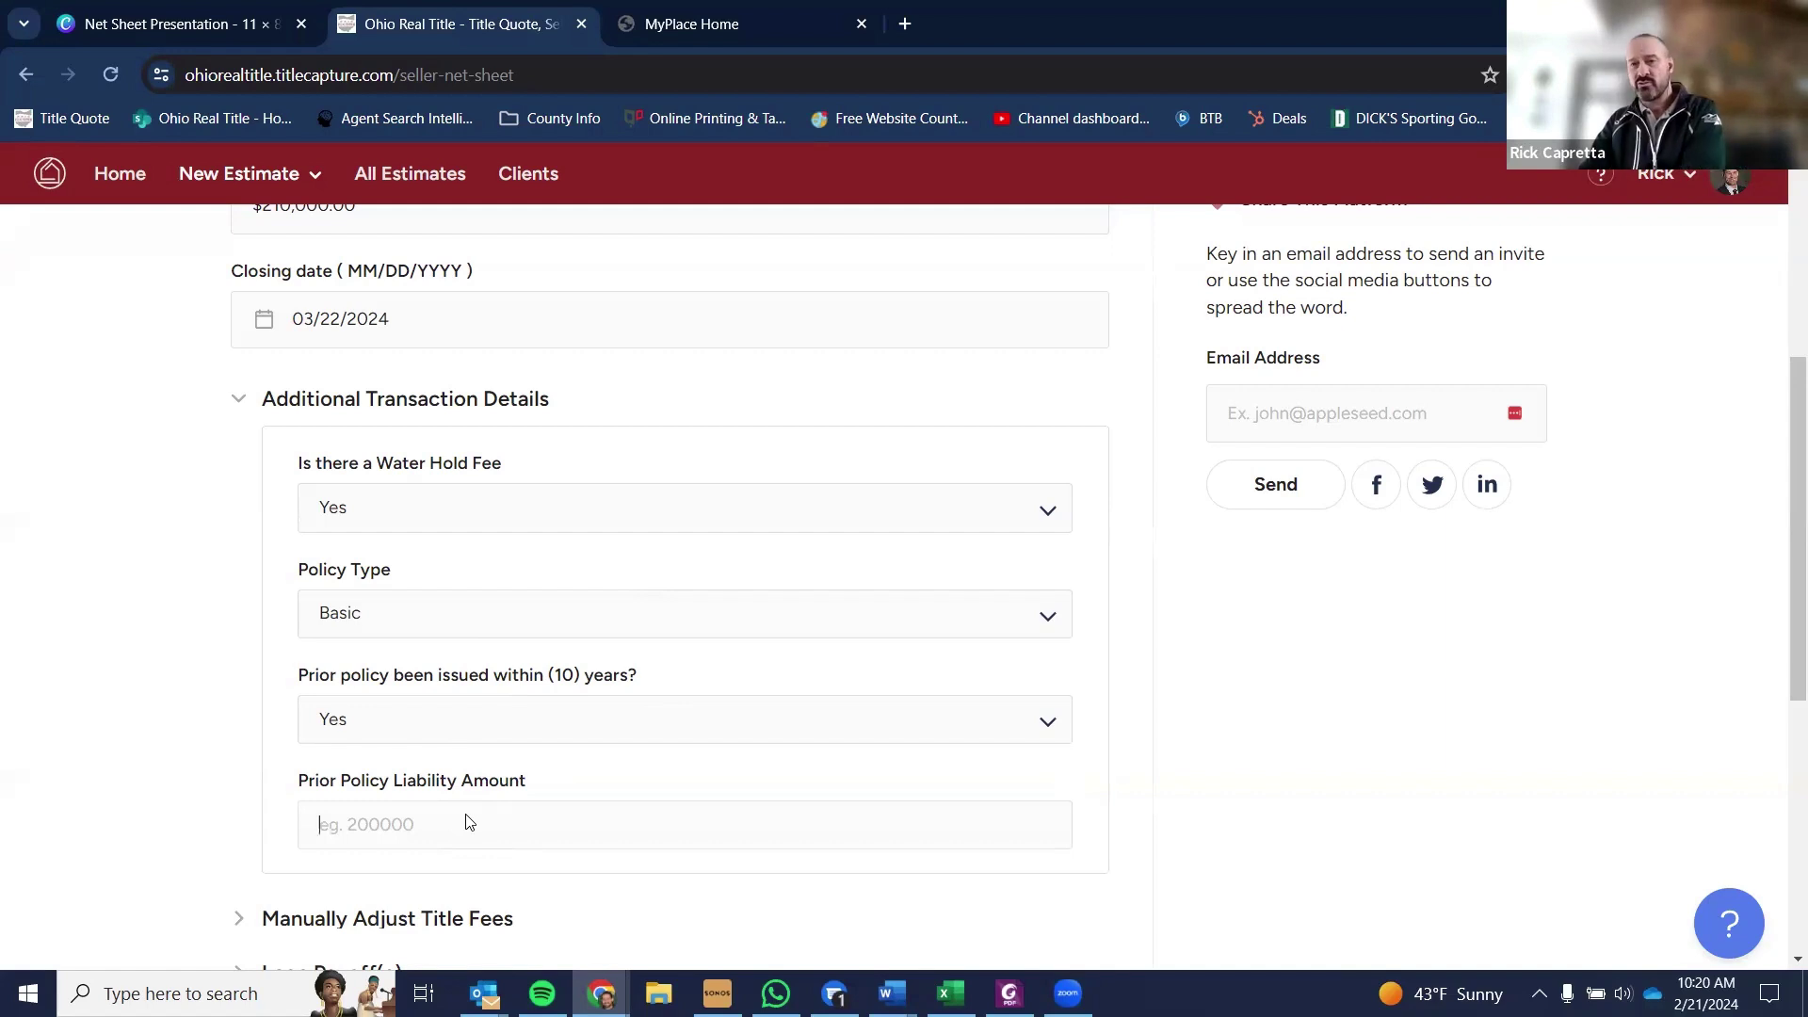
type("13")
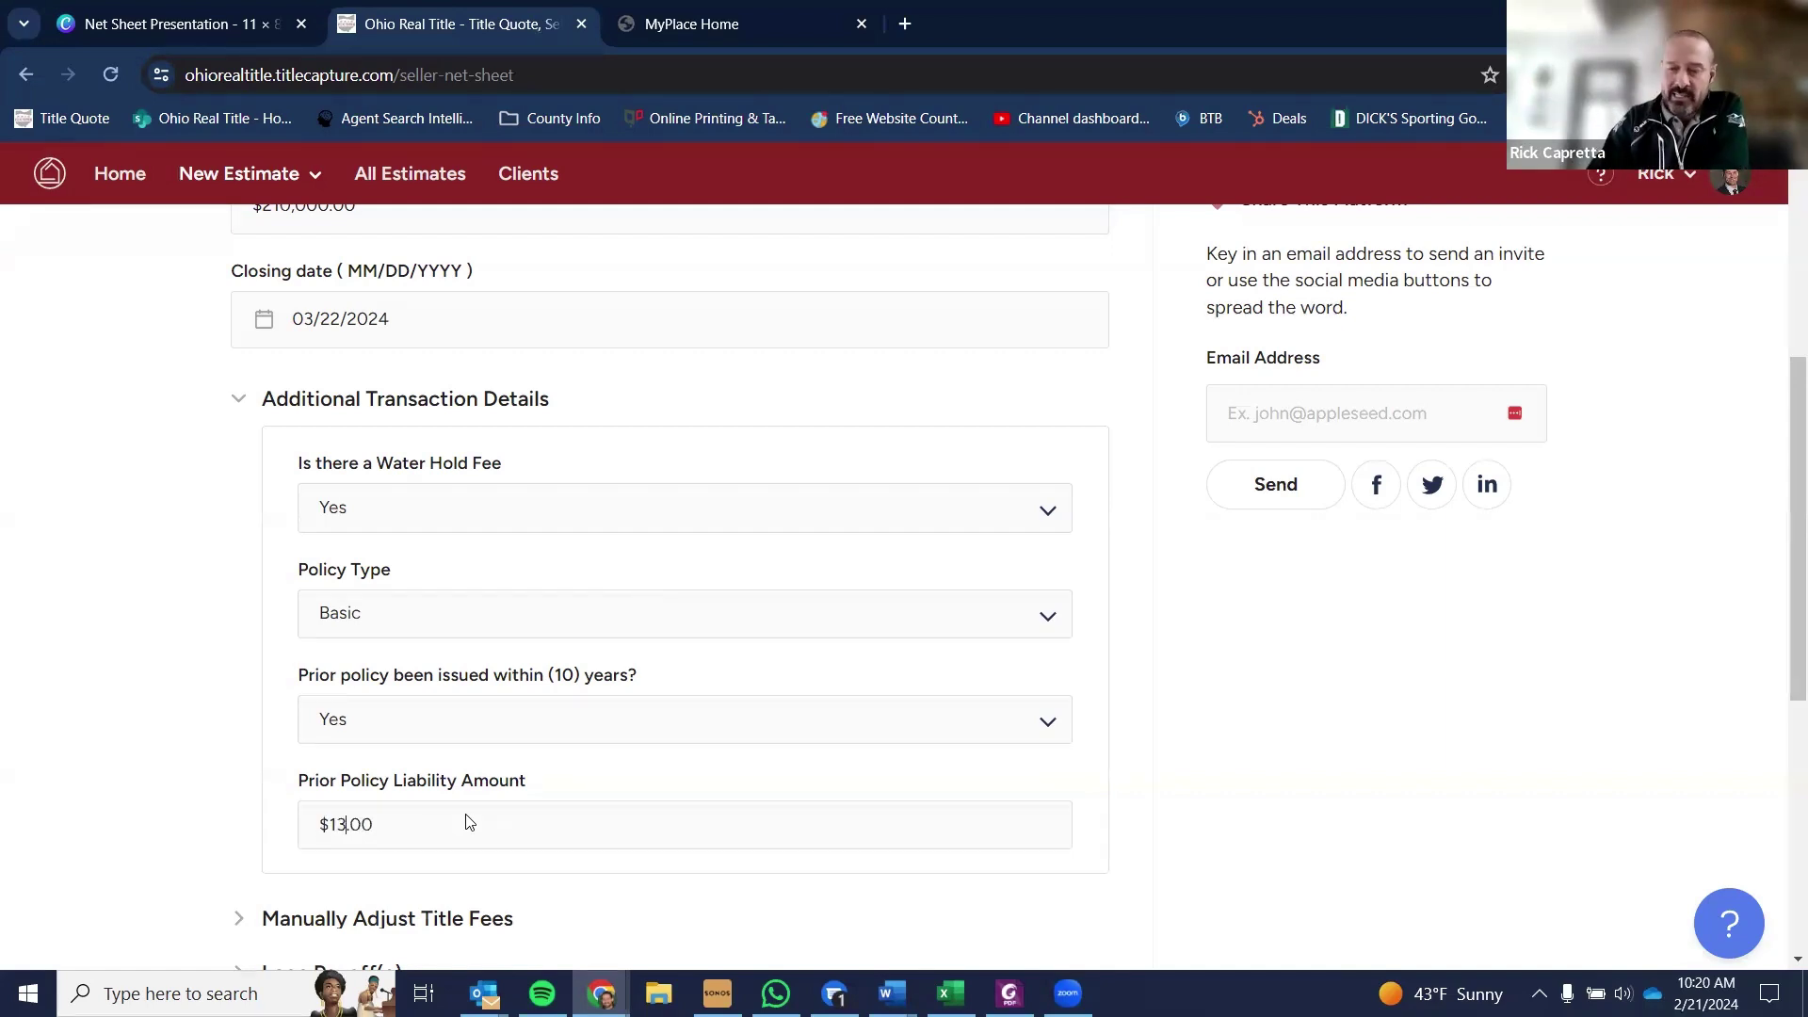
type("9,000")
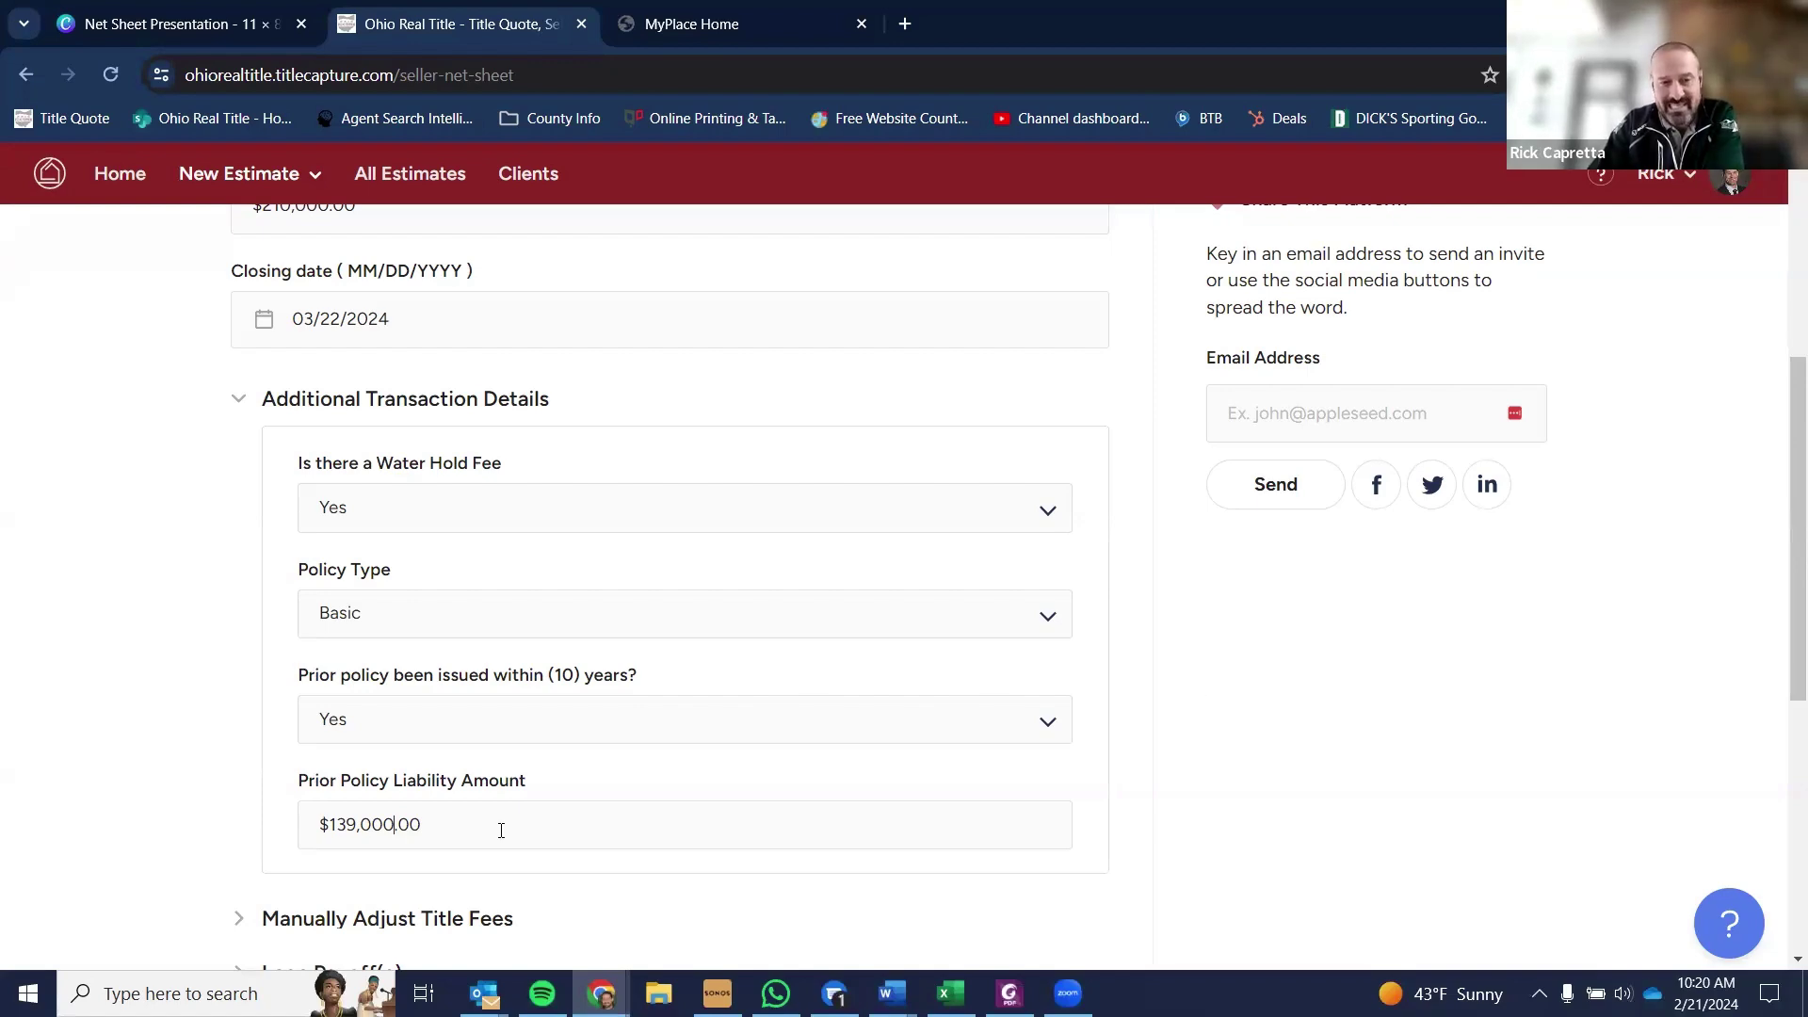
scroll(509, 767, "up", 3)
scroll(476, 733, "down", 3)
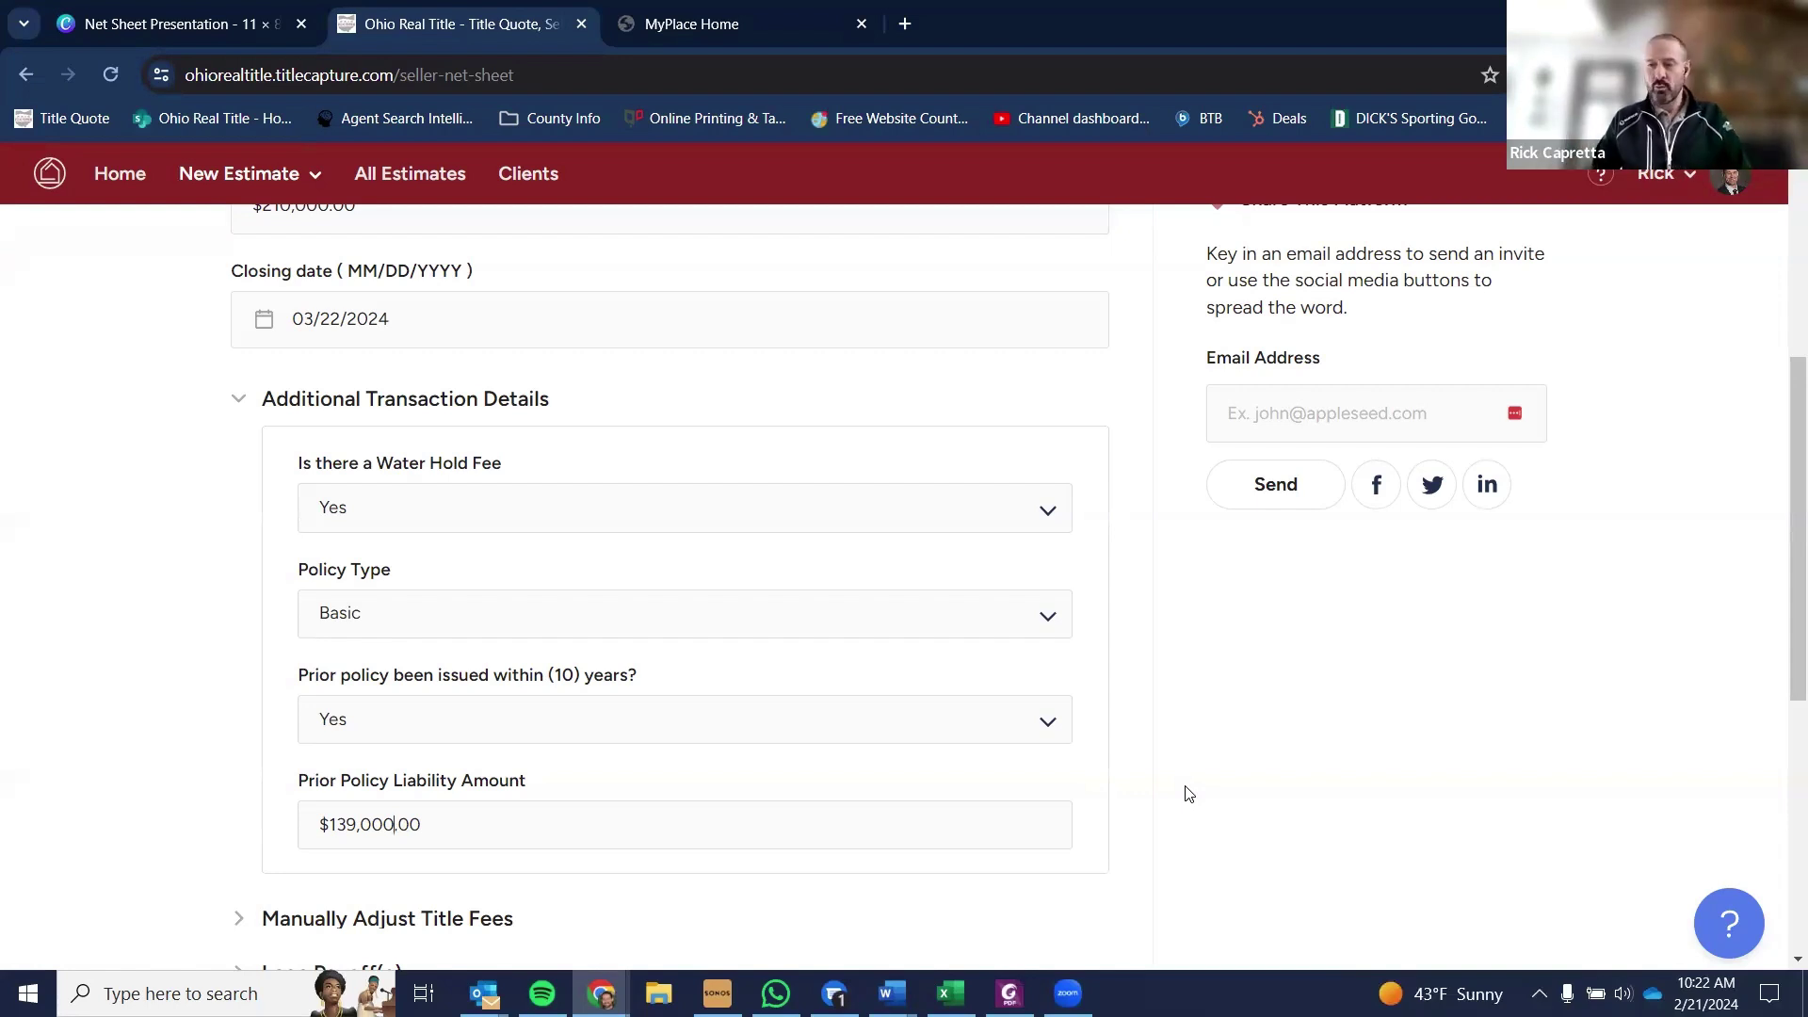
- Expand the Loan Payoff(s) section
scroll(1183, 795, "down", 2)
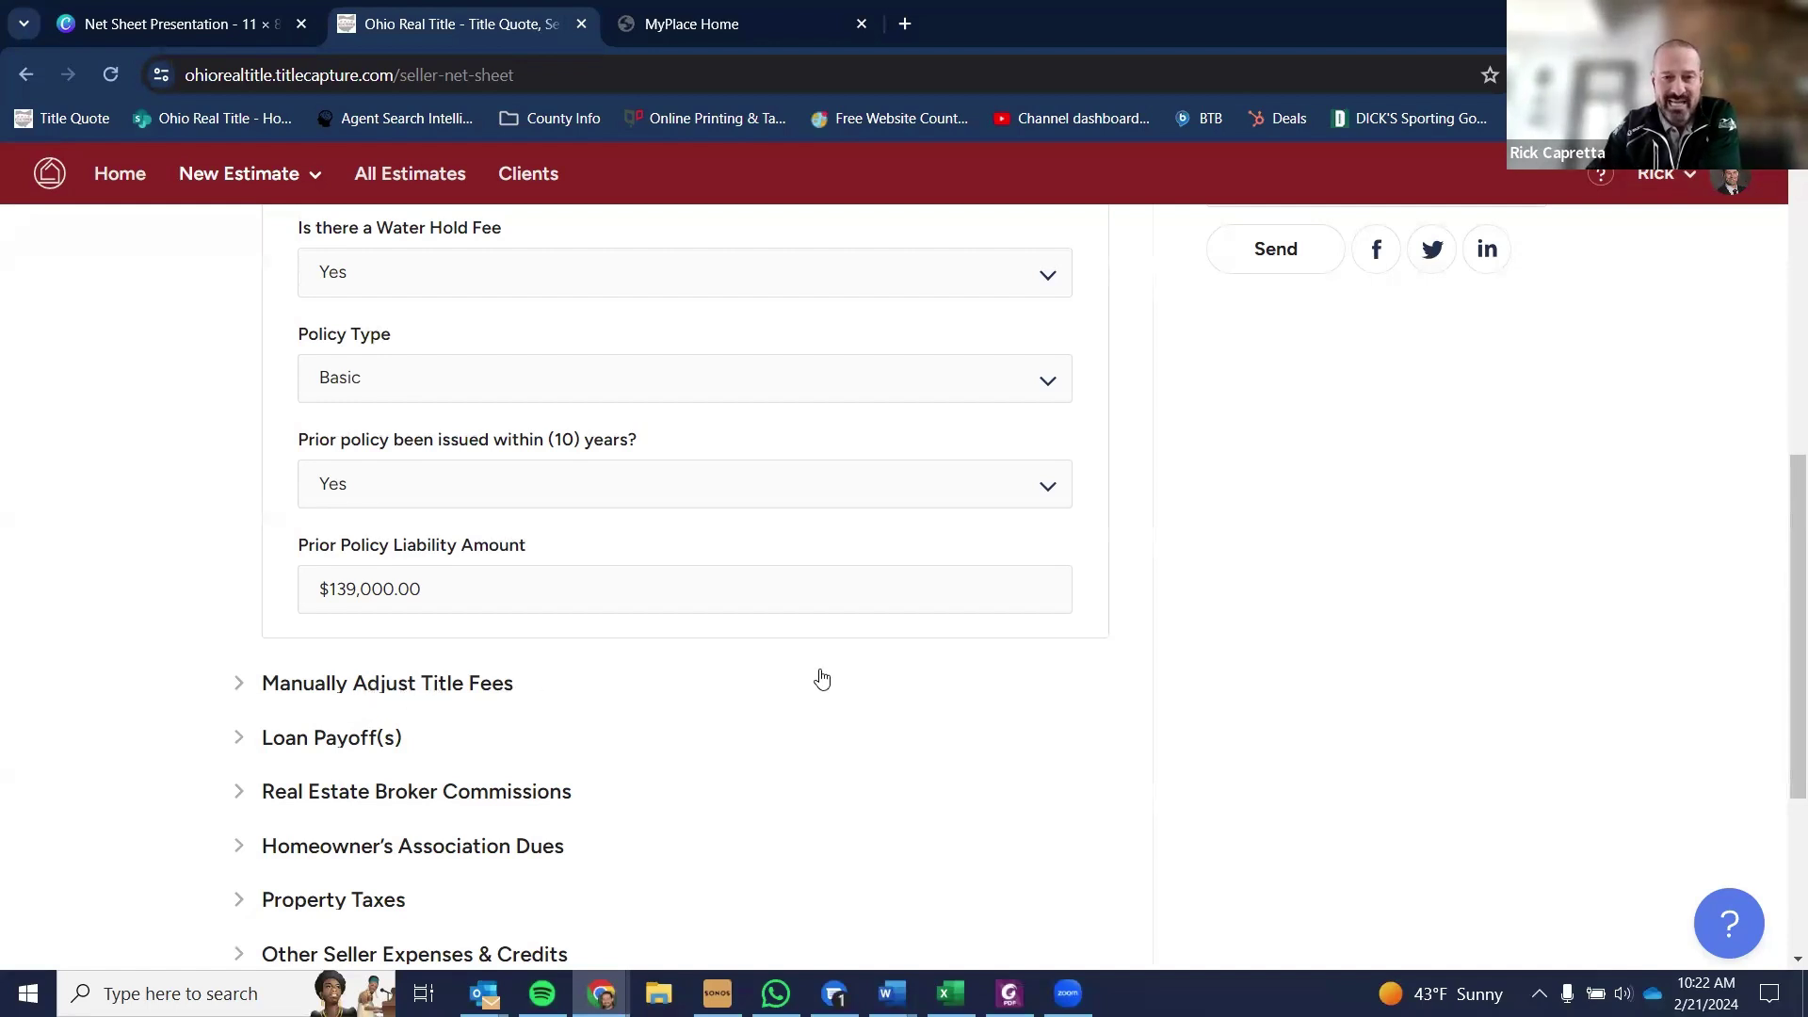
left_click(356, 744)
scroll(626, 639, "down", 4)
- Enter $75,000.00 as the 1st loan payoff
scroll(565, 591, "up", 1)
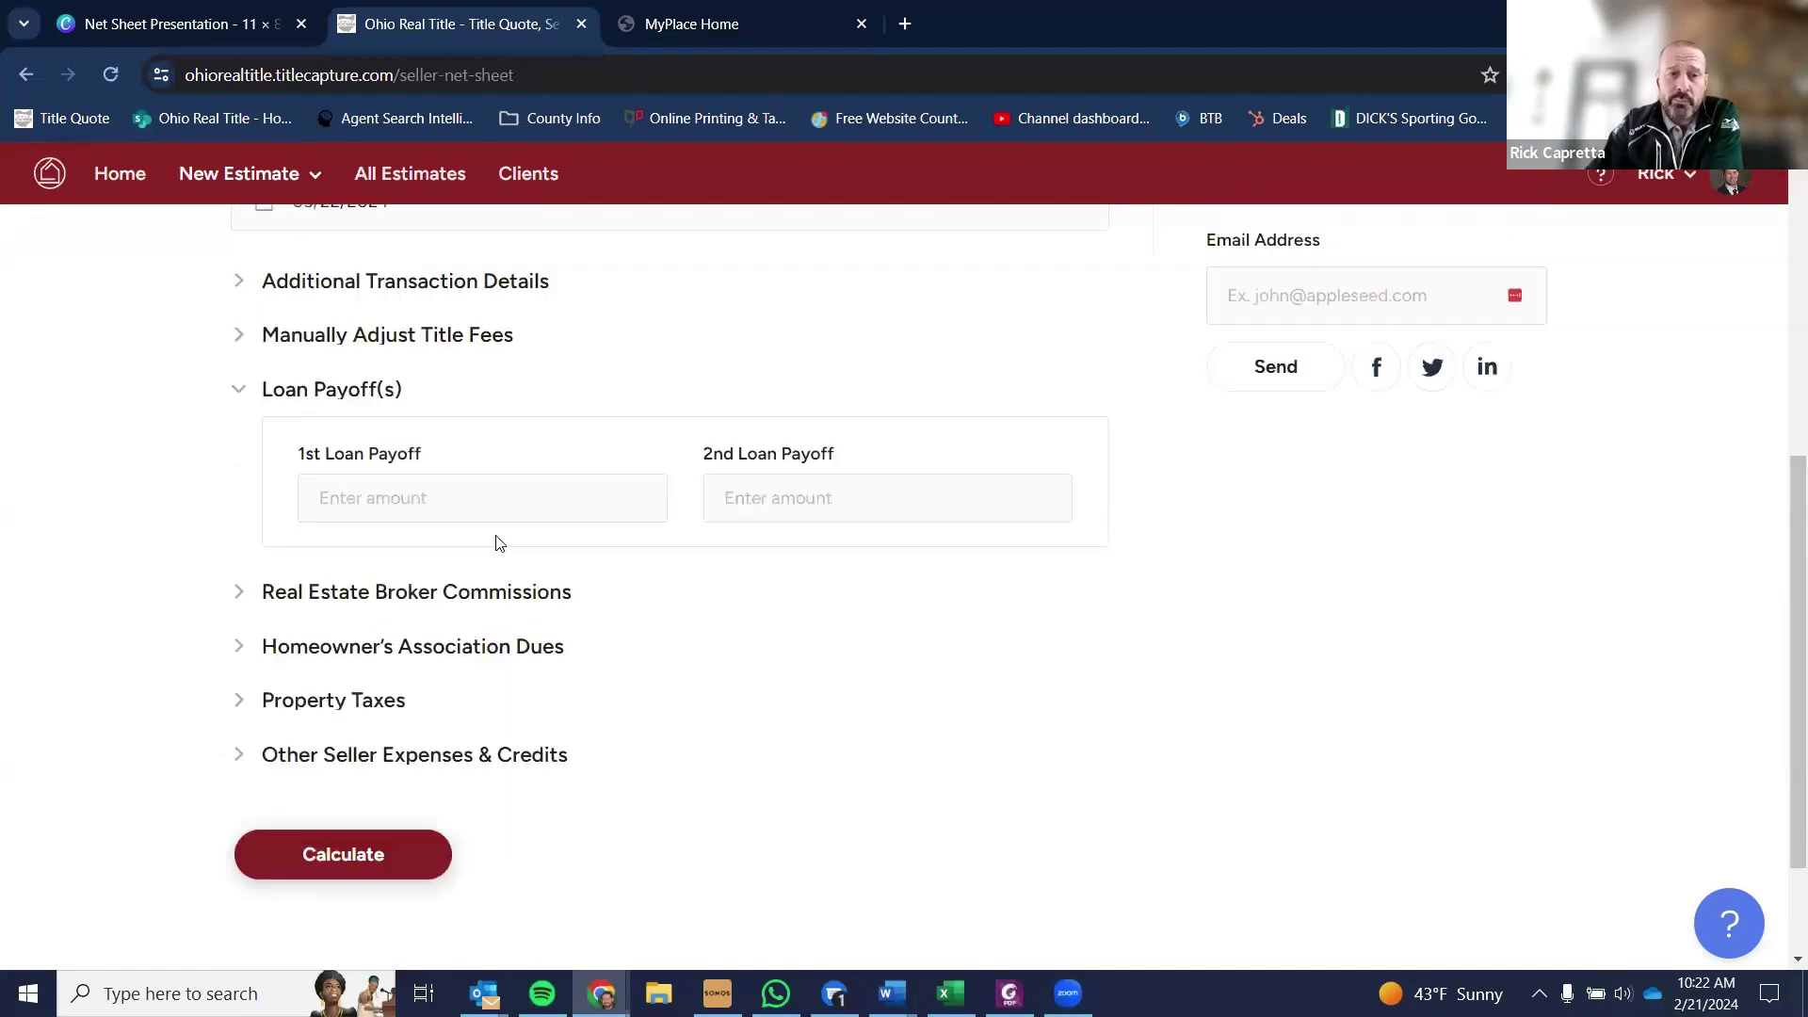
left_click(484, 495)
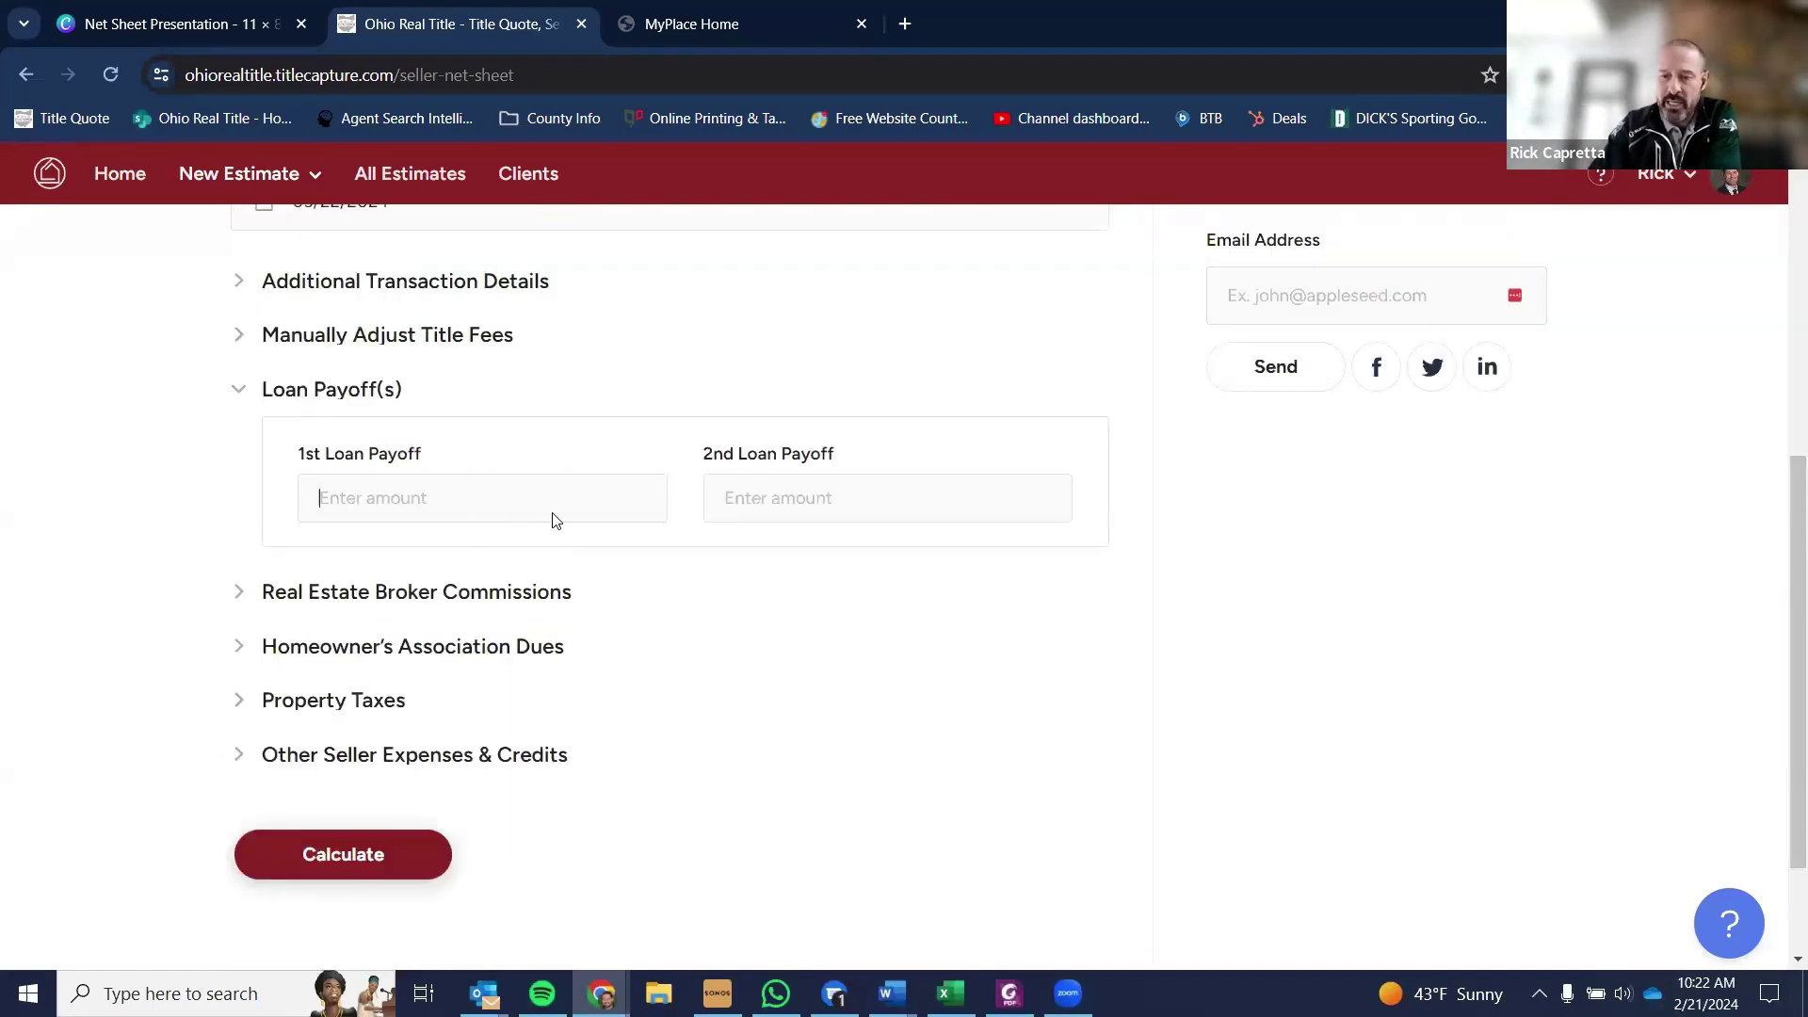
type("750000.00")
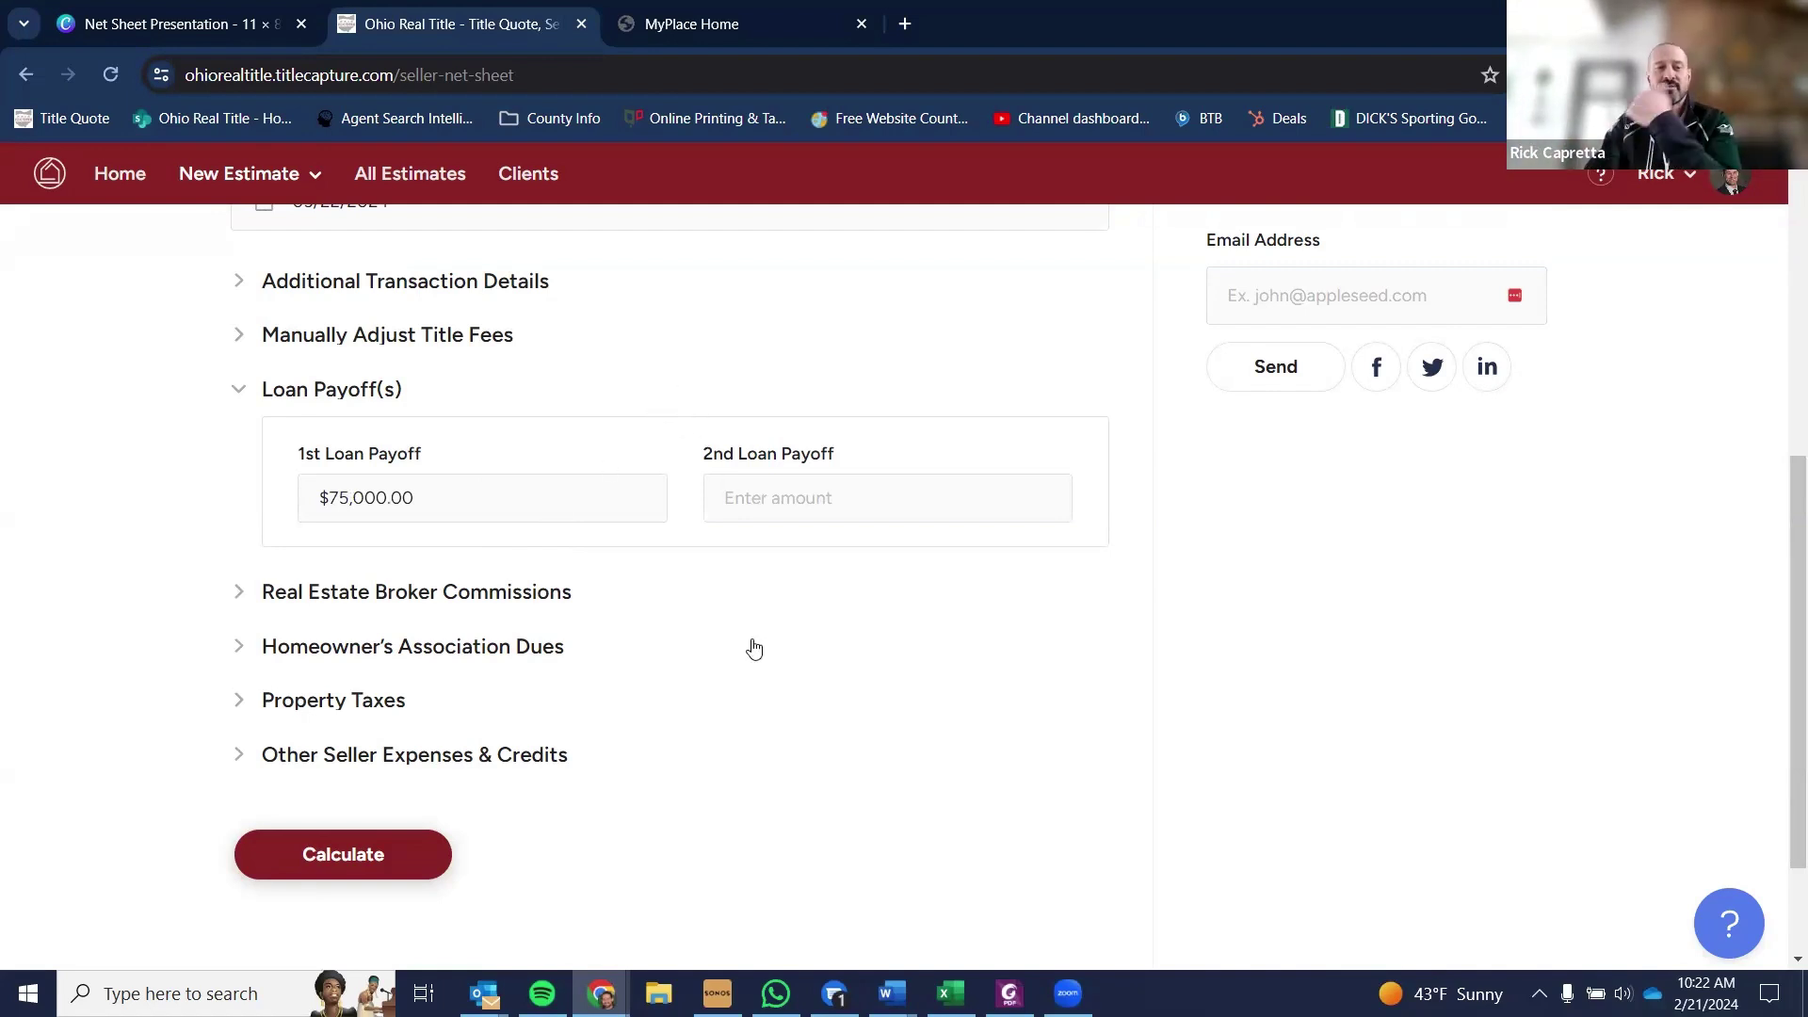
- Expand Real Estate Broker Commissions and set the commission calculation to Graduated
left_click(501, 593)
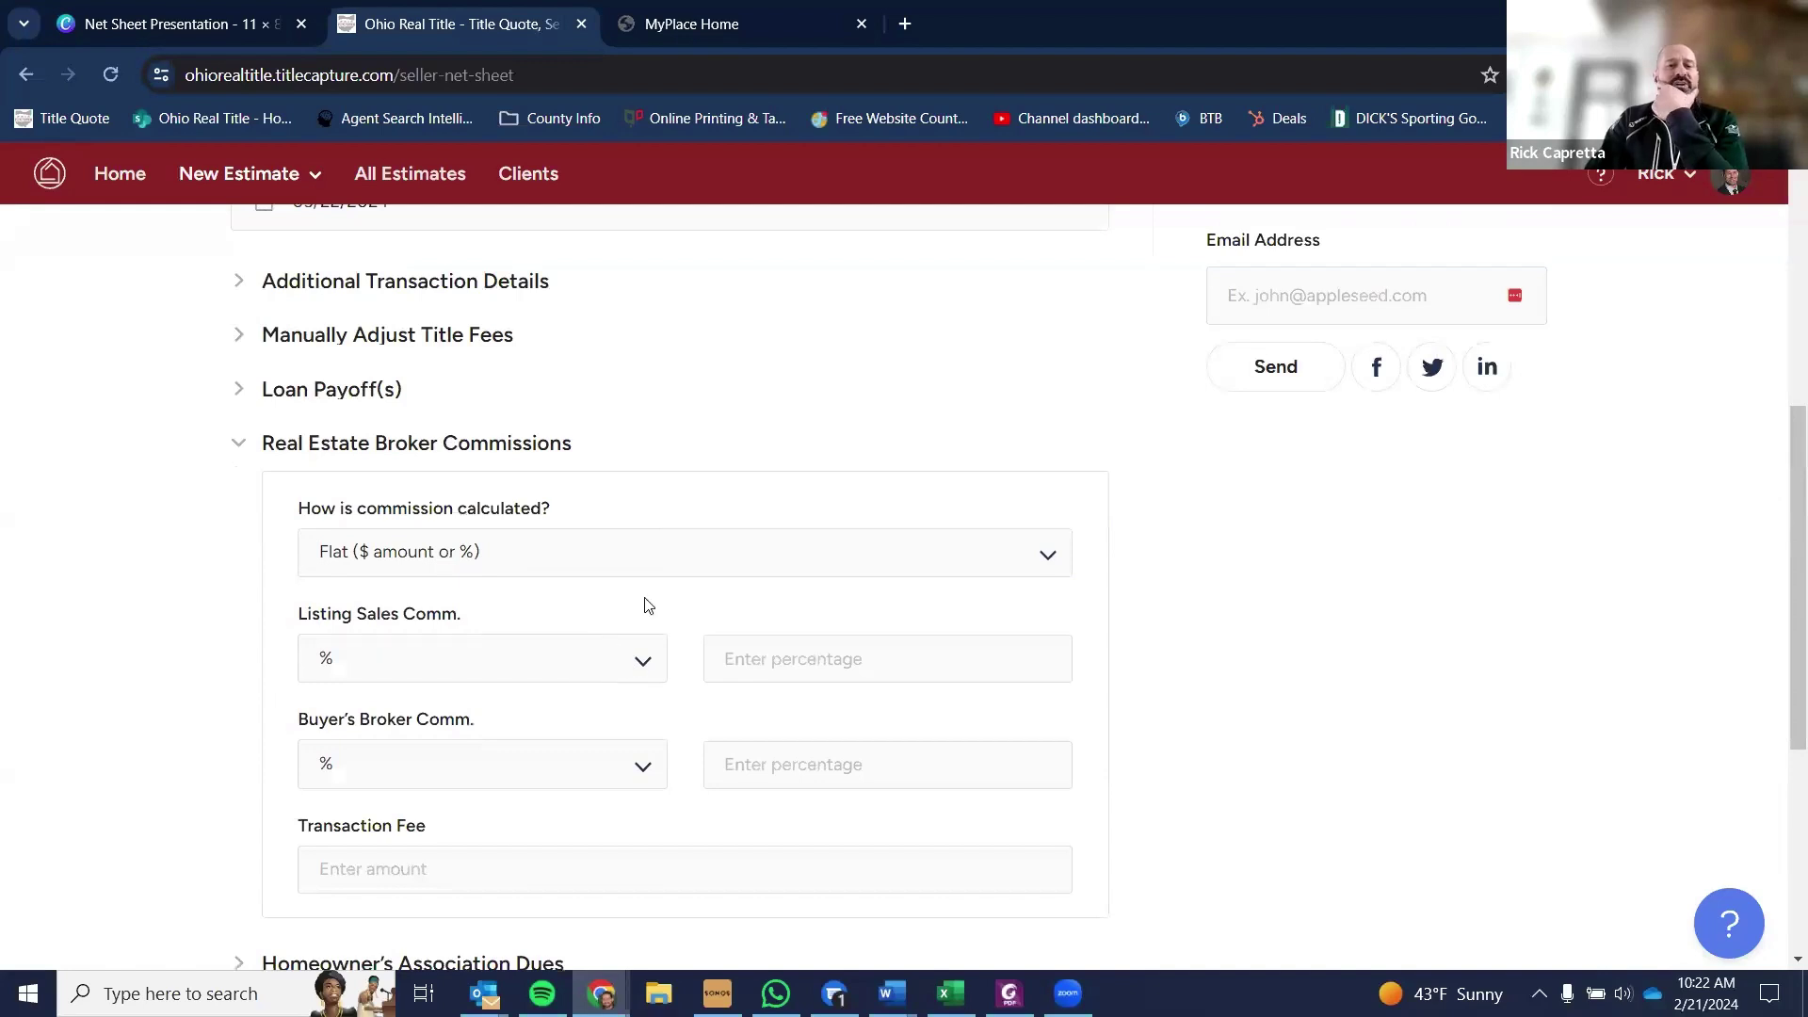
scroll(1170, 607, "down", 1)
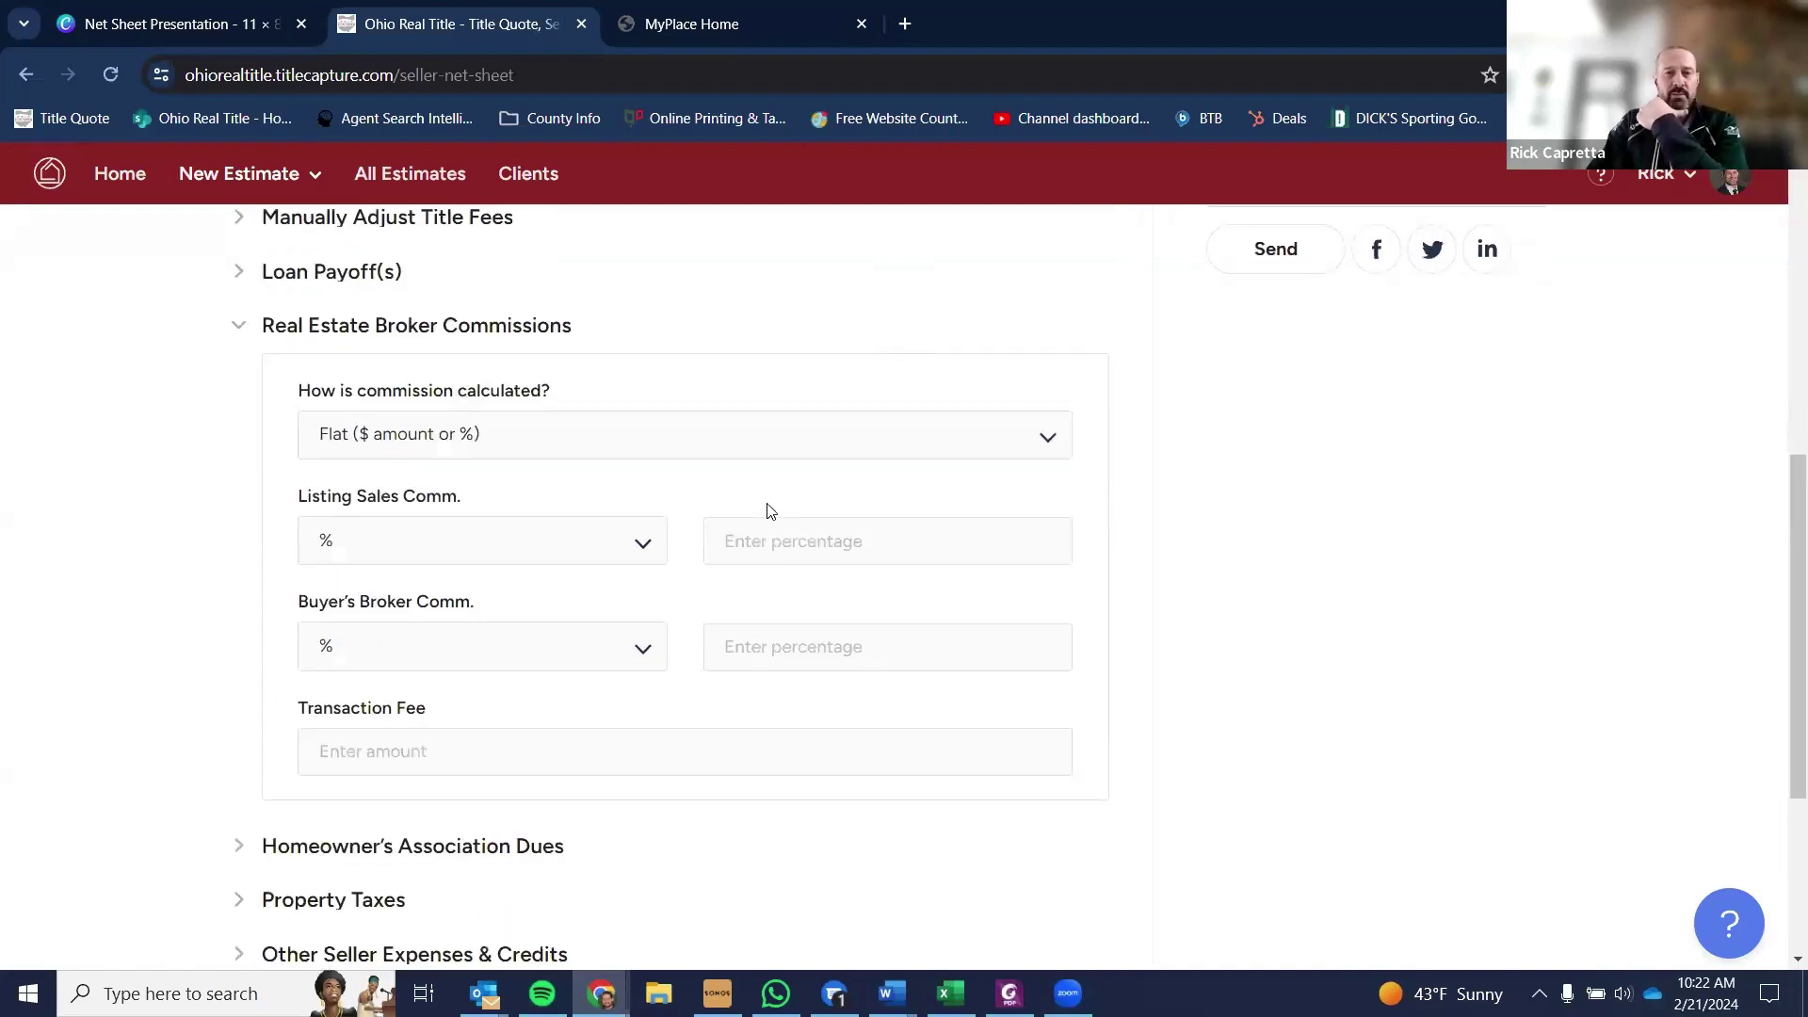
left_click(701, 460)
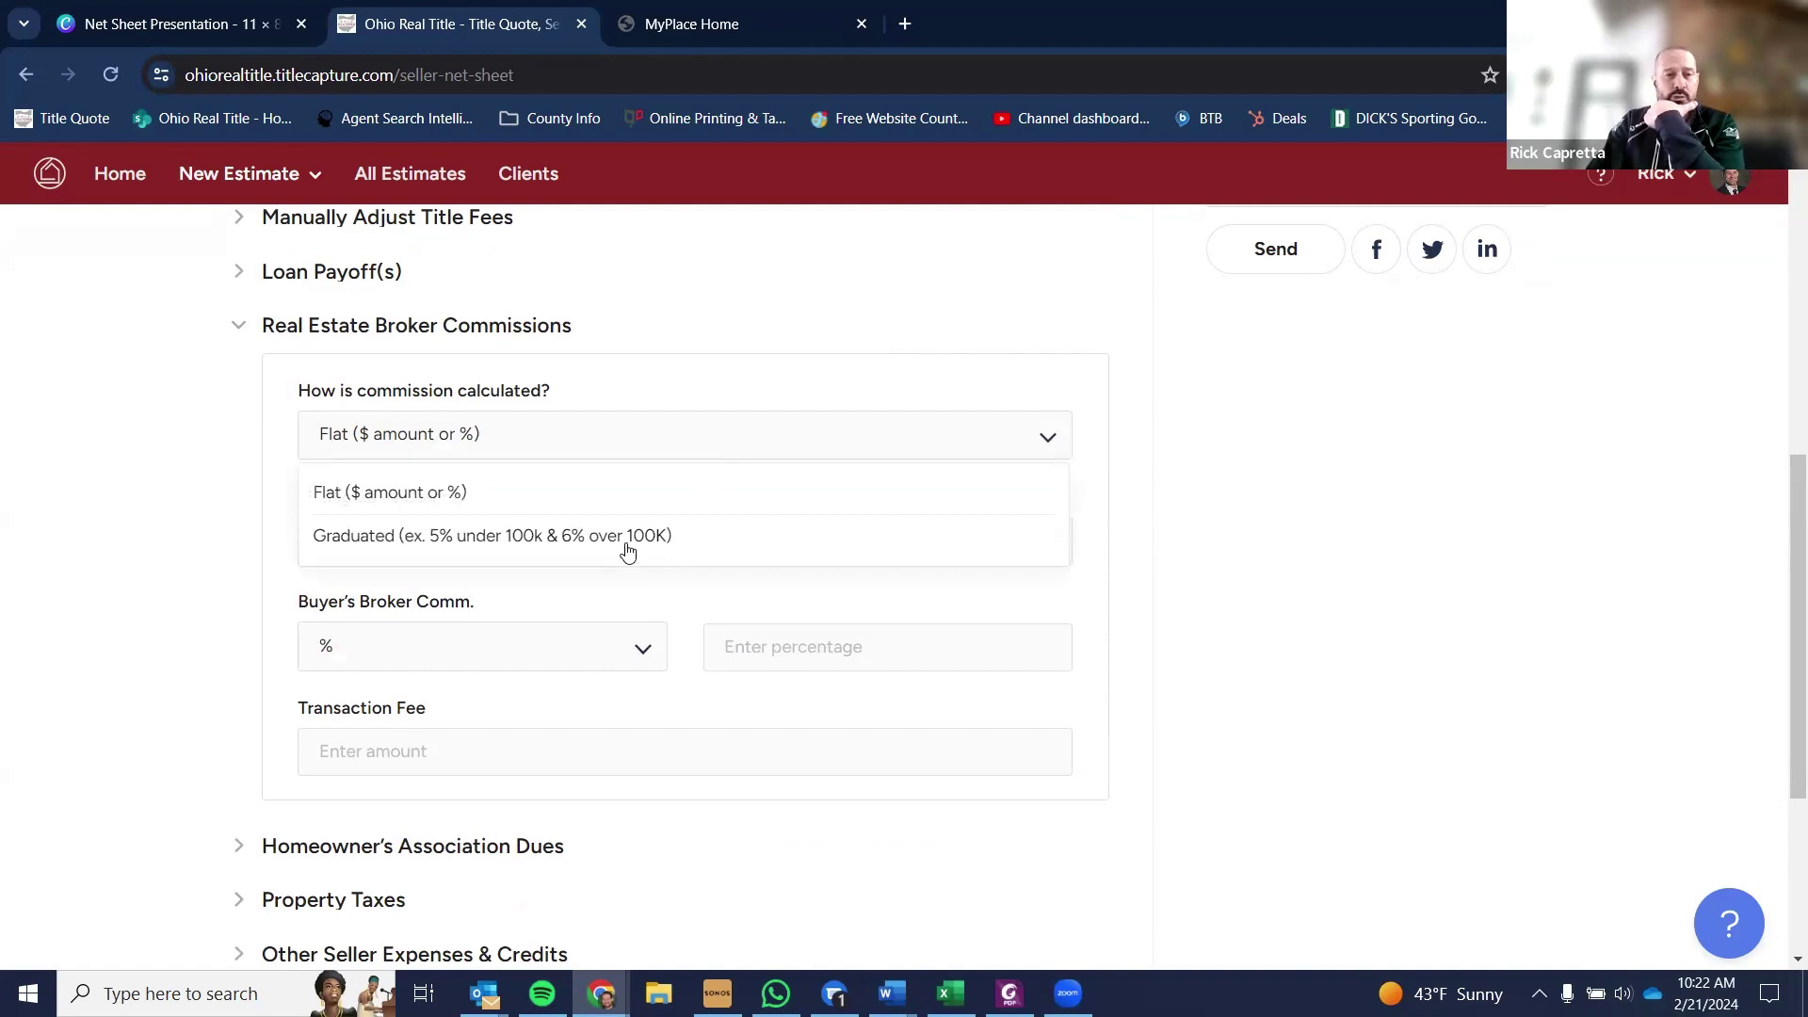
left_click(686, 395)
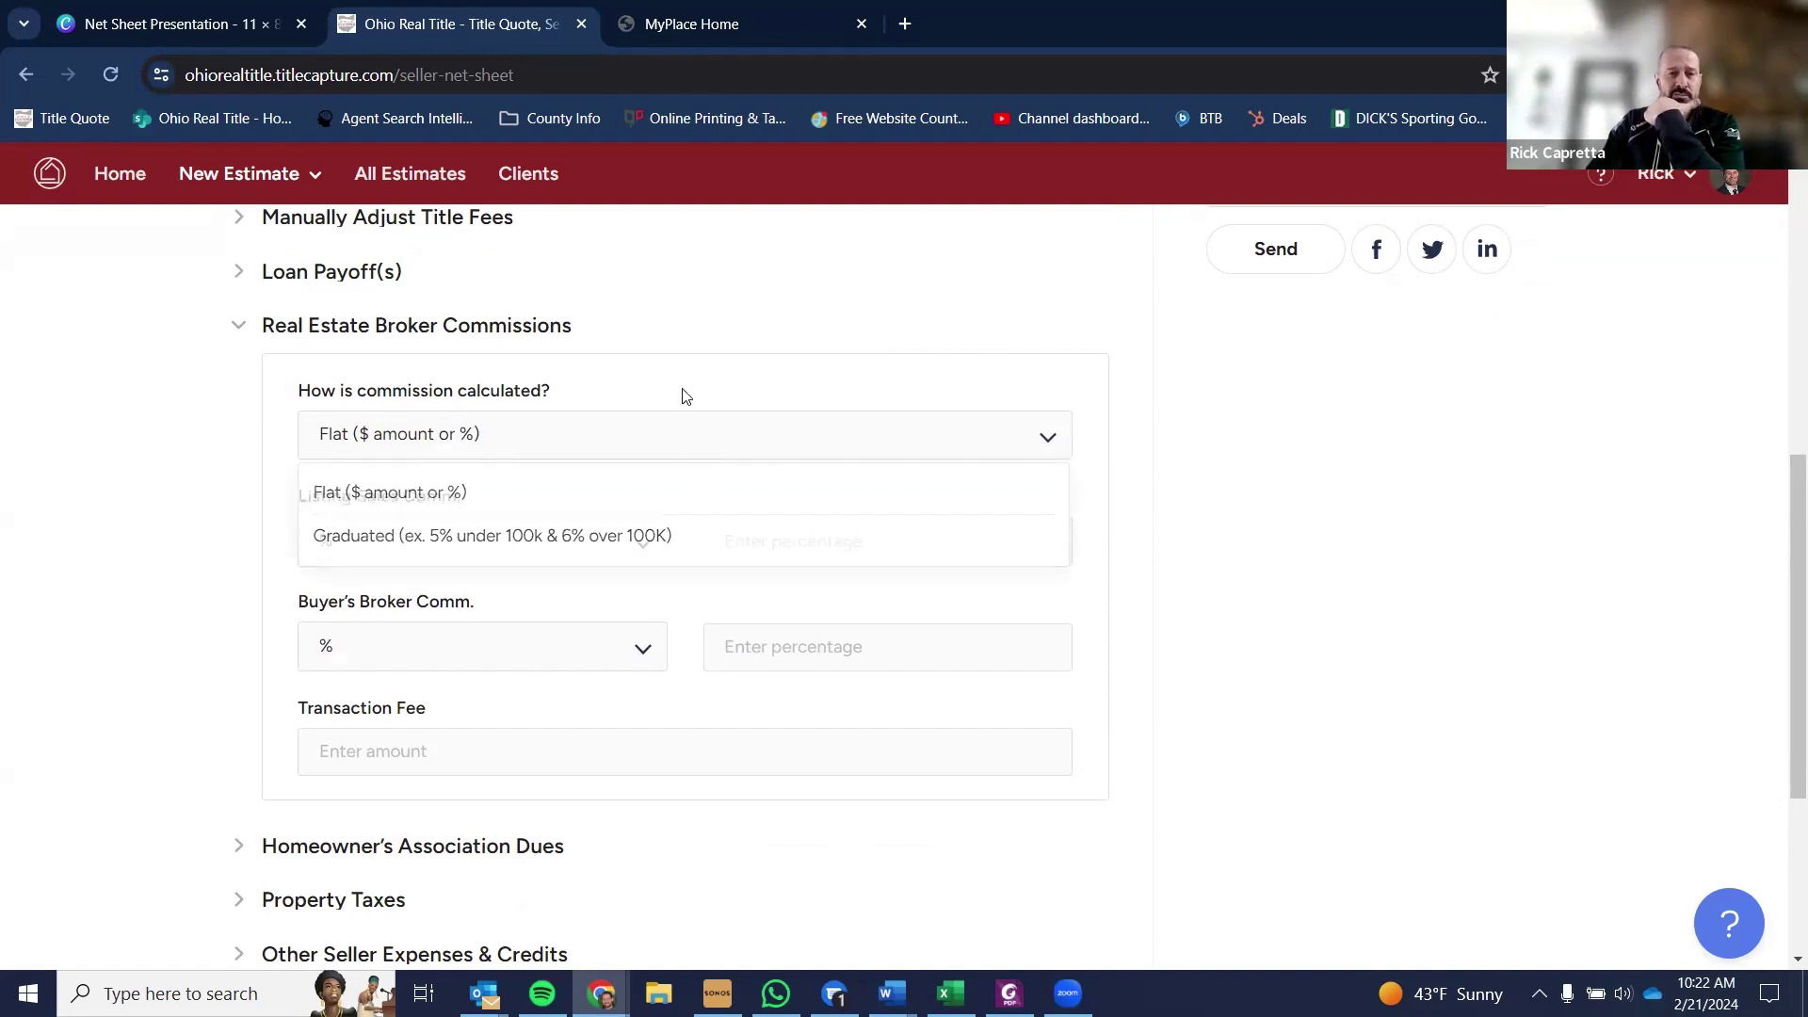
left_click(625, 443)
left_click(528, 534)
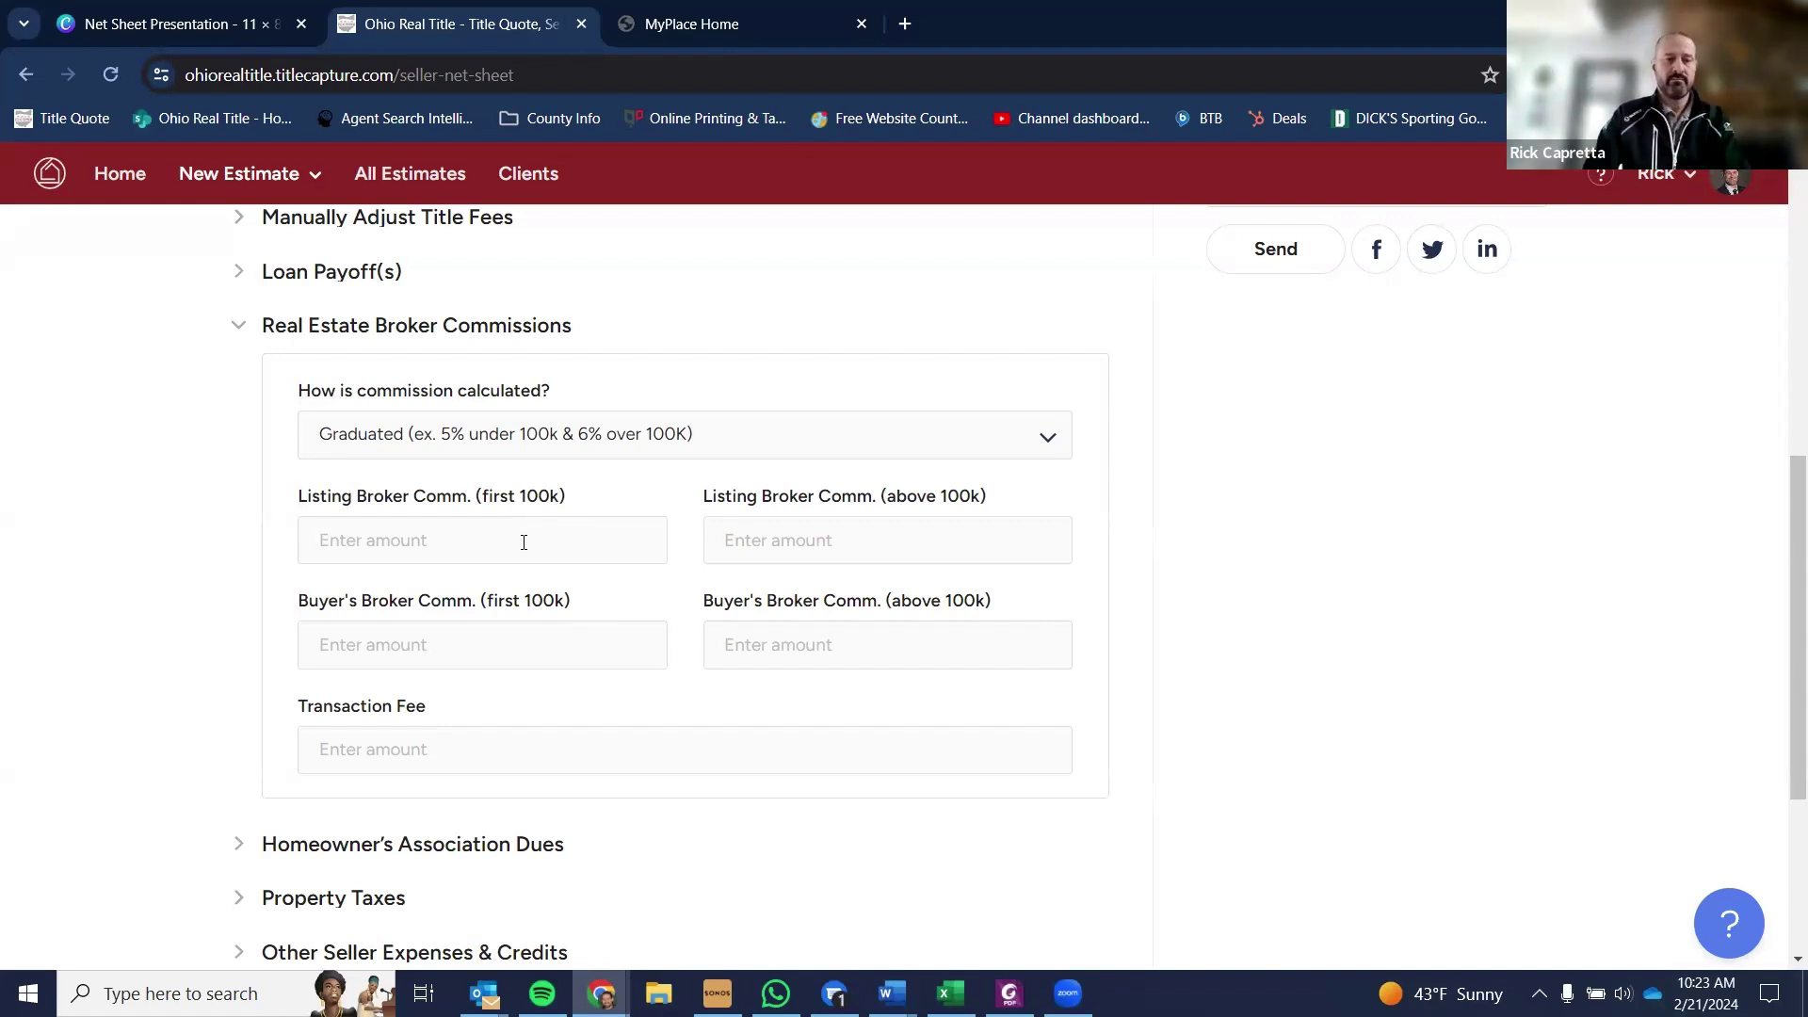
- Enter listing 4%/3%, buyer's 3%/2% commissions and a $249 transaction fee
type("4")
key("Tab")
type("3")
key("Tab")
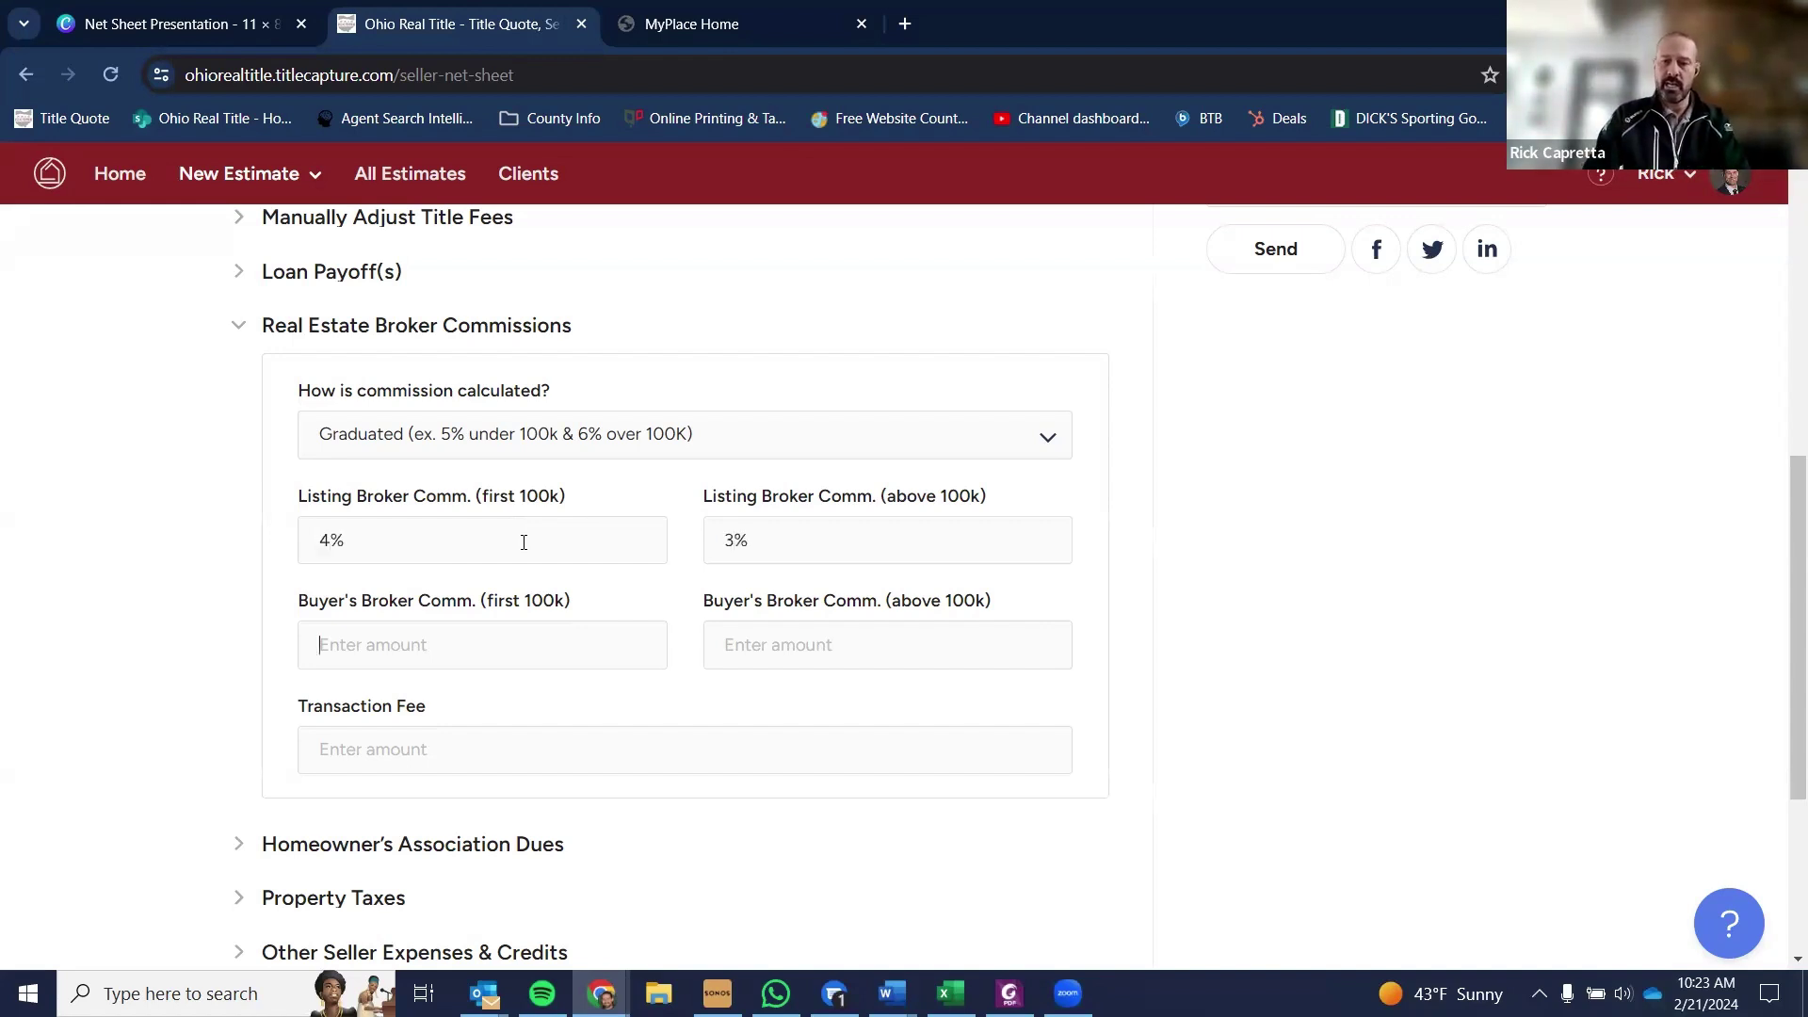
type("3")
key("Tab")
type("2")
key("Tab")
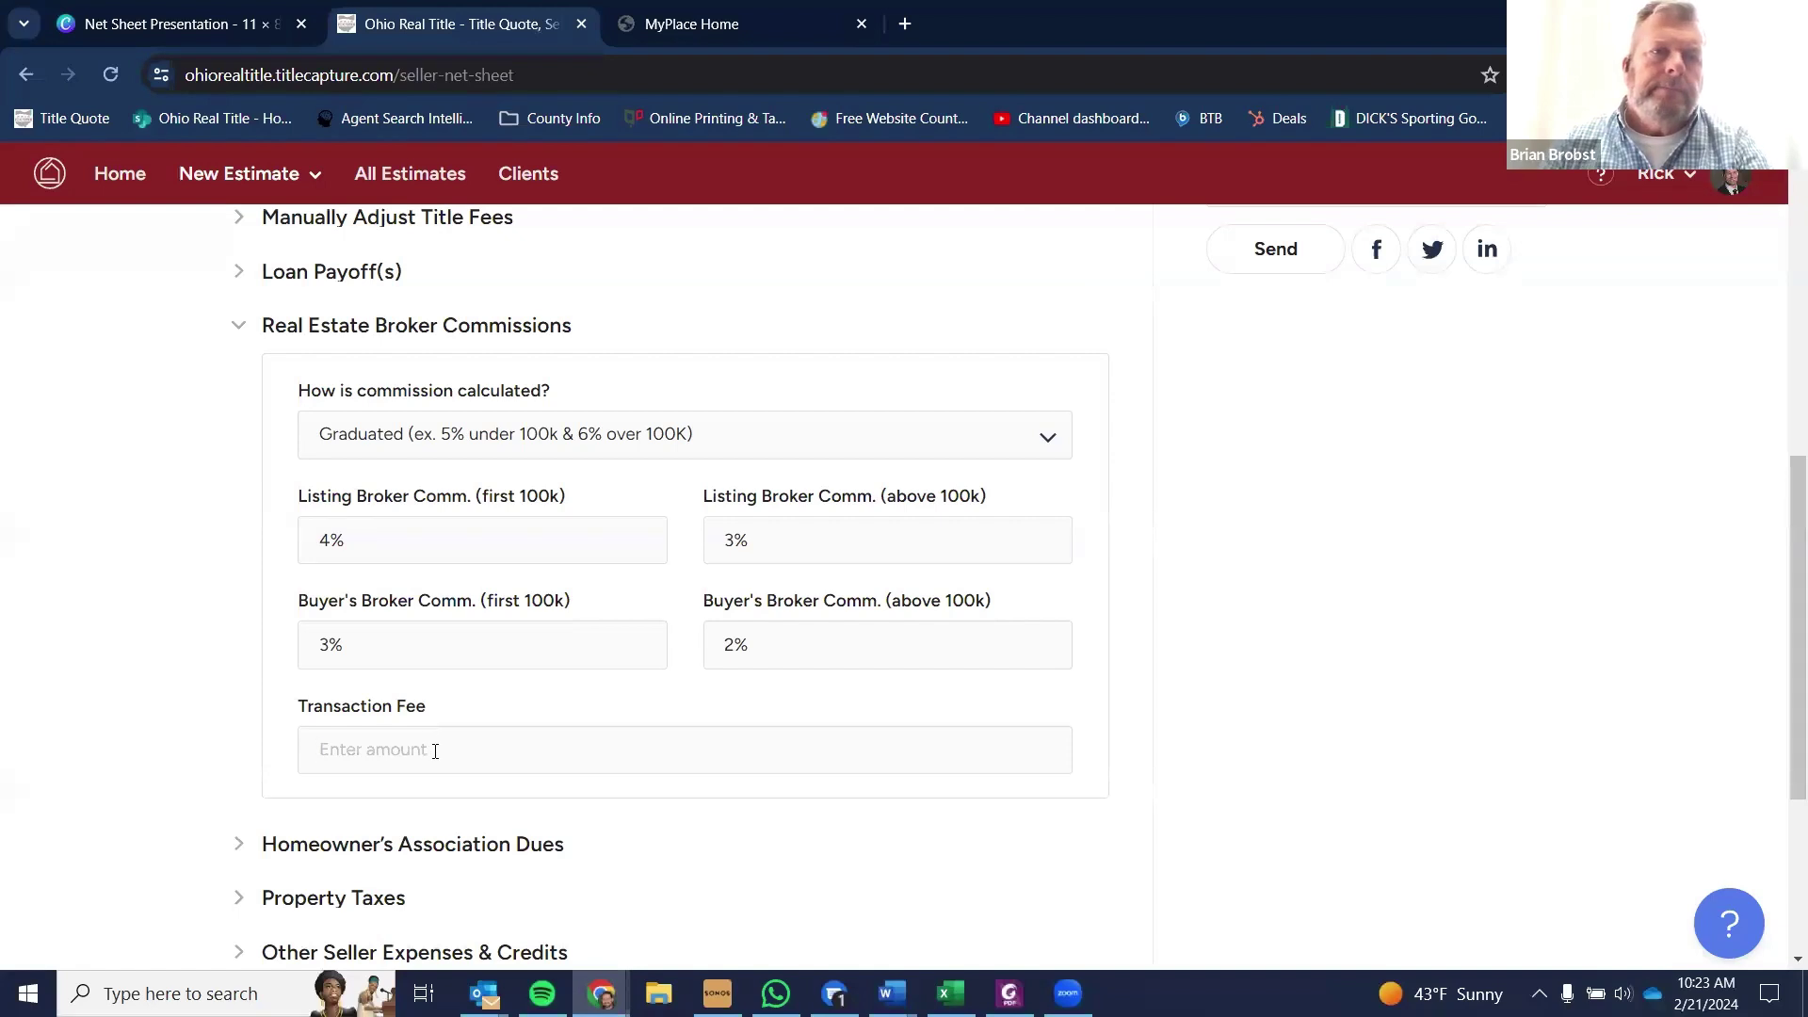
type("249")
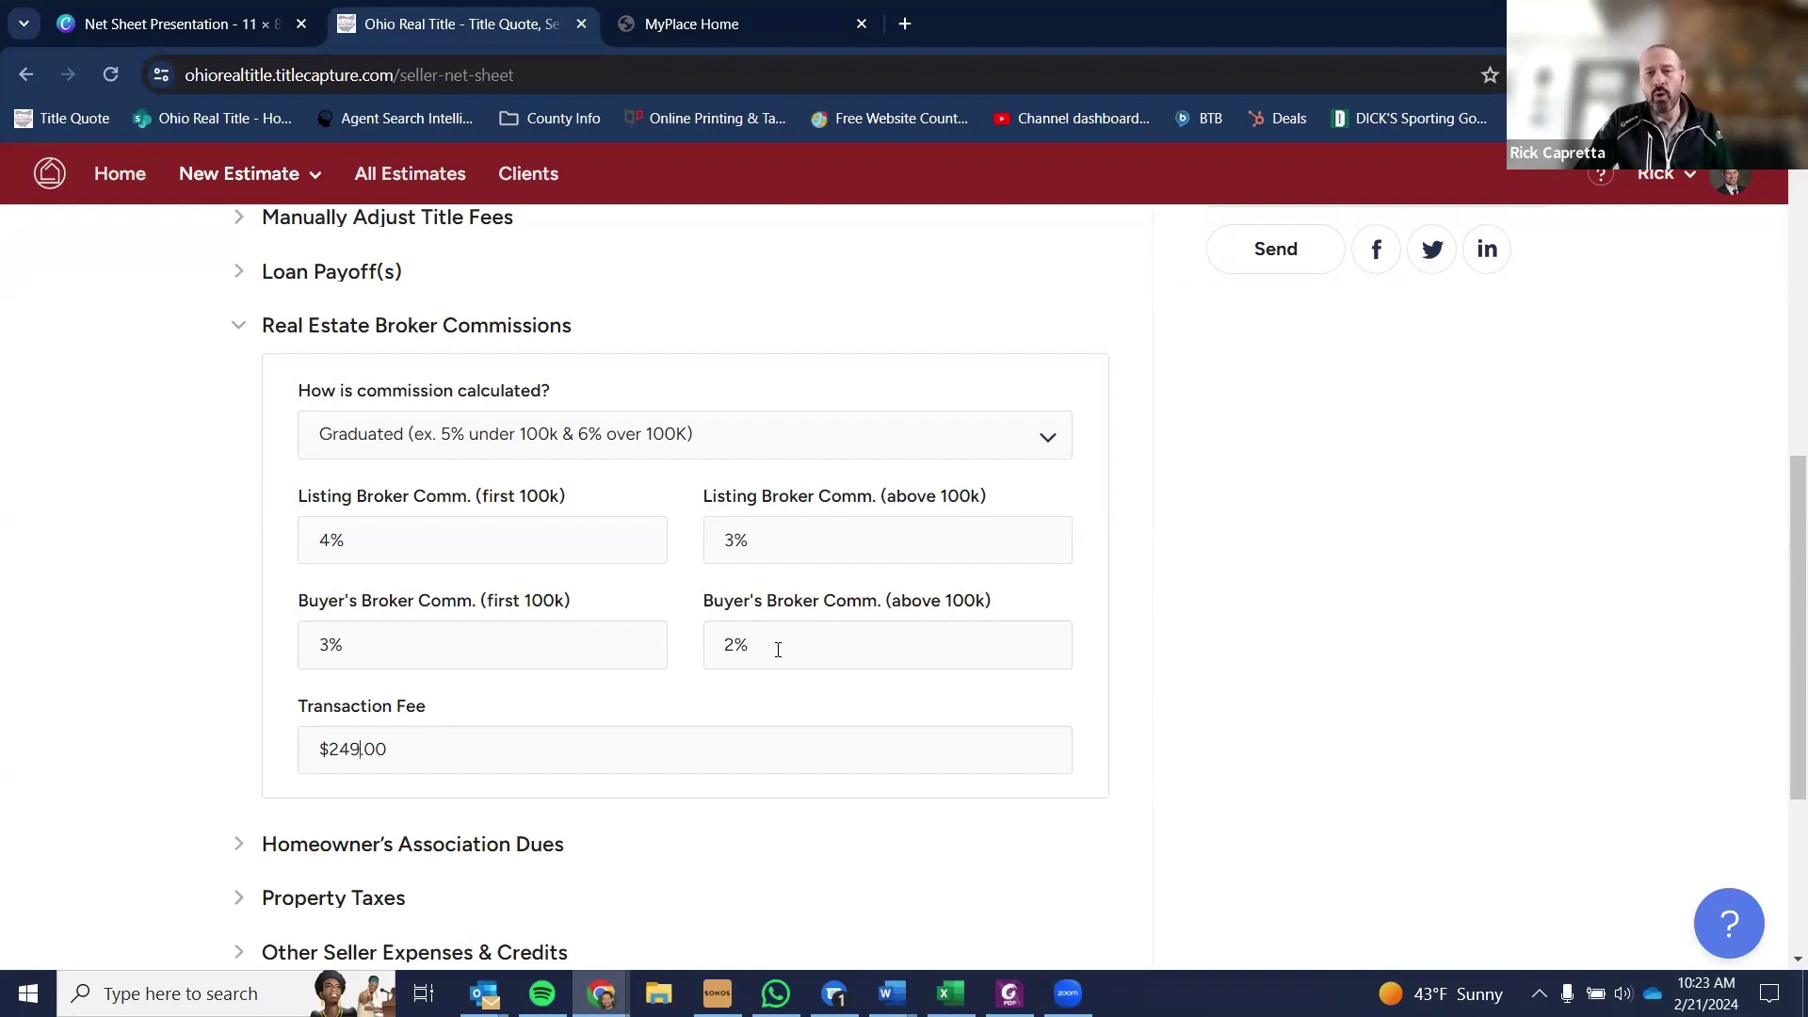
- Clear both buyer's broker commissions and change the listing commission to 7% and 5%
left_click_drag(774, 654, 717, 669)
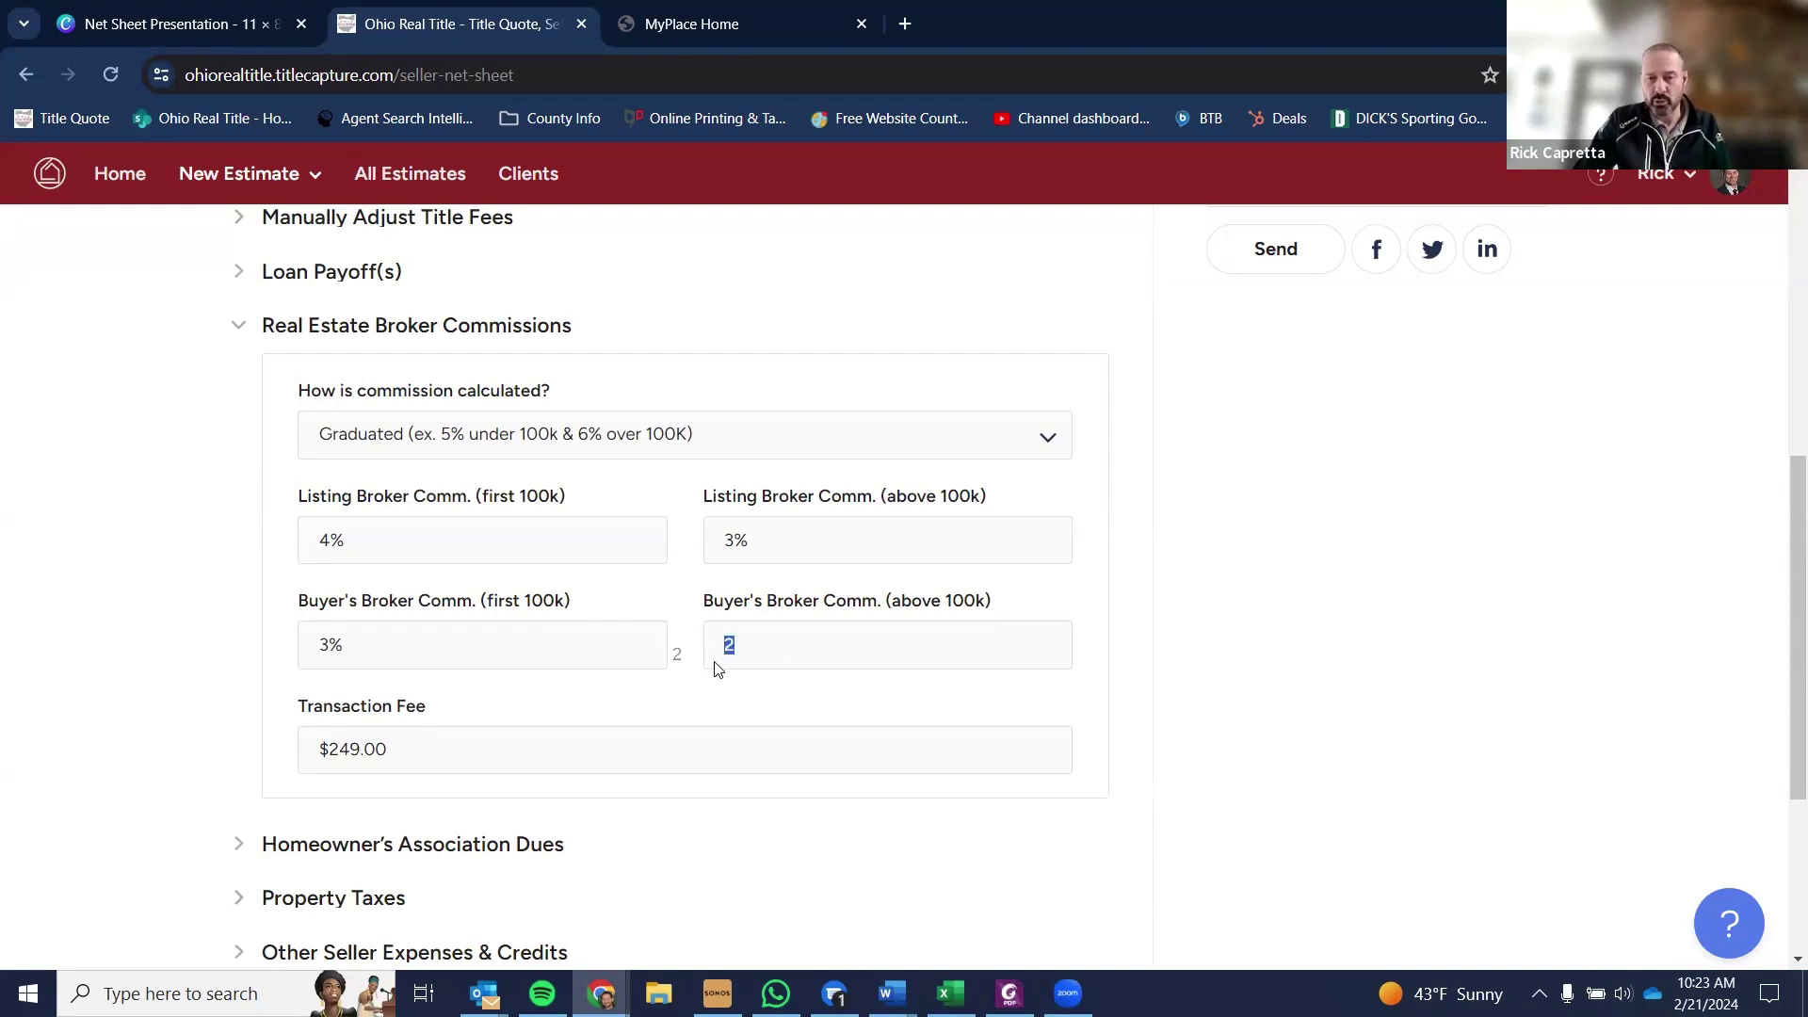
key("BackSpace")
left_click_drag(572, 659, 230, 646)
key("BackSpace")
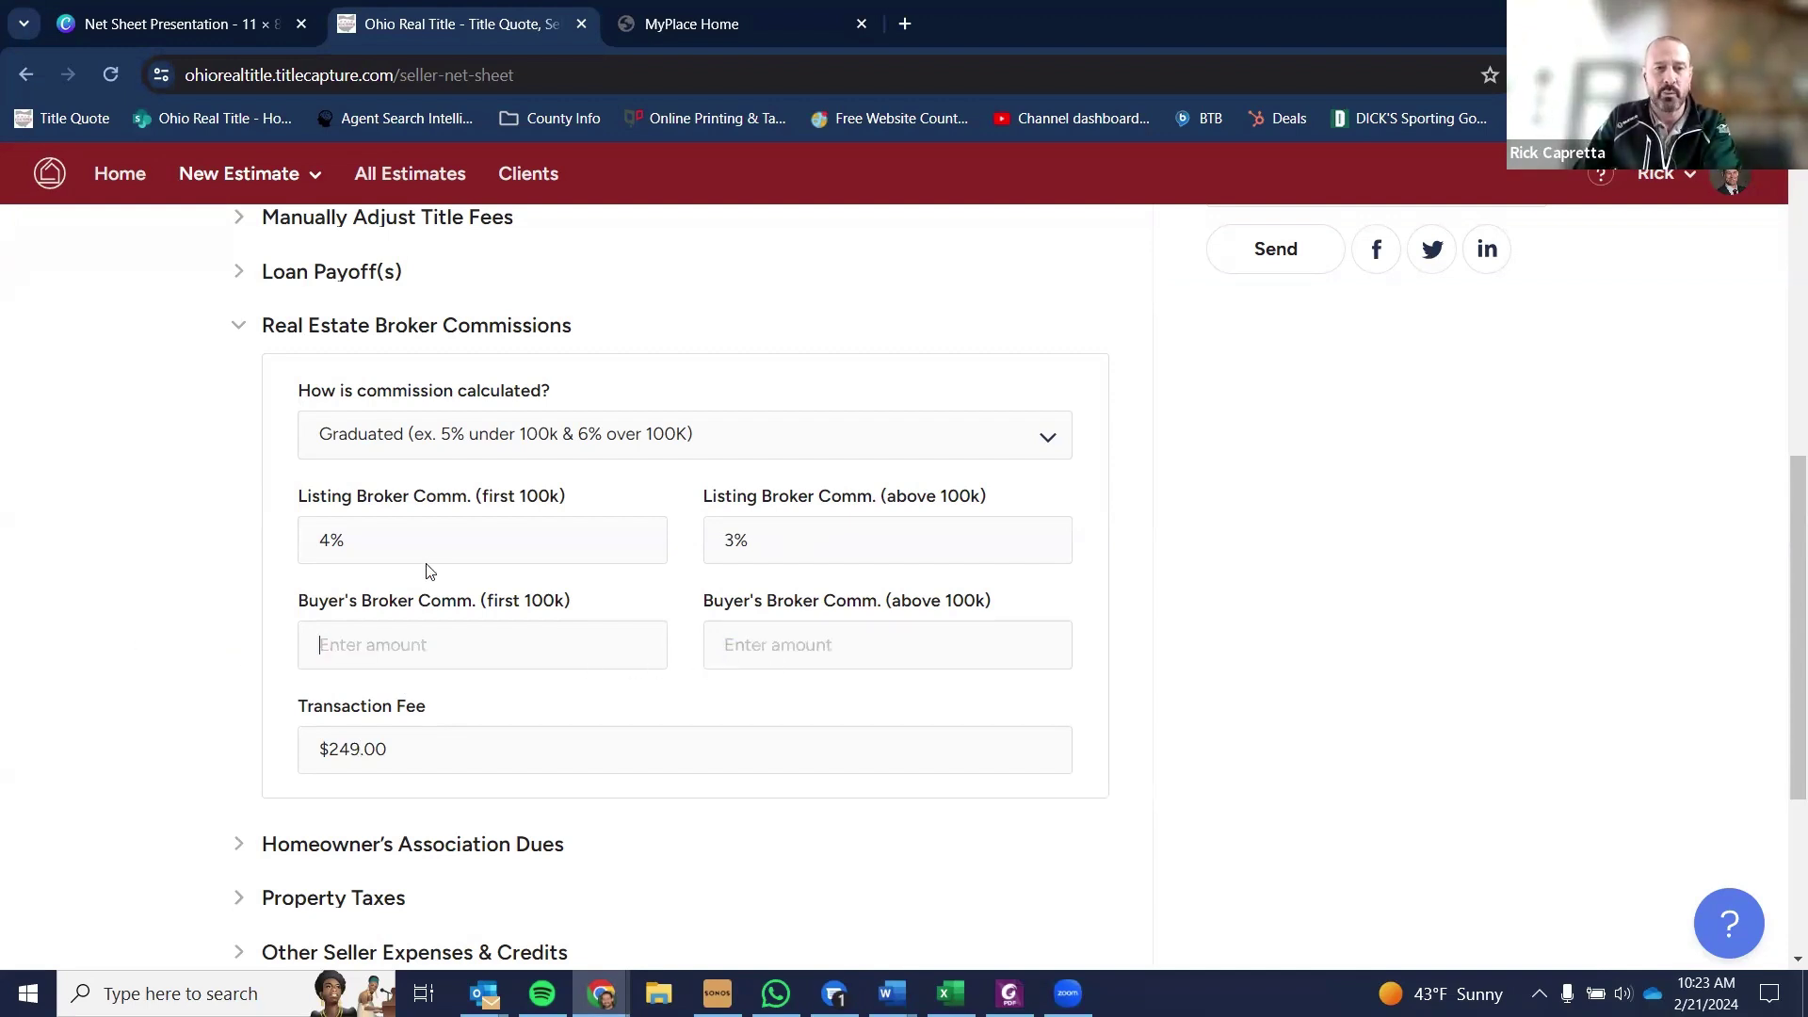
double_click(411, 539)
type("7")
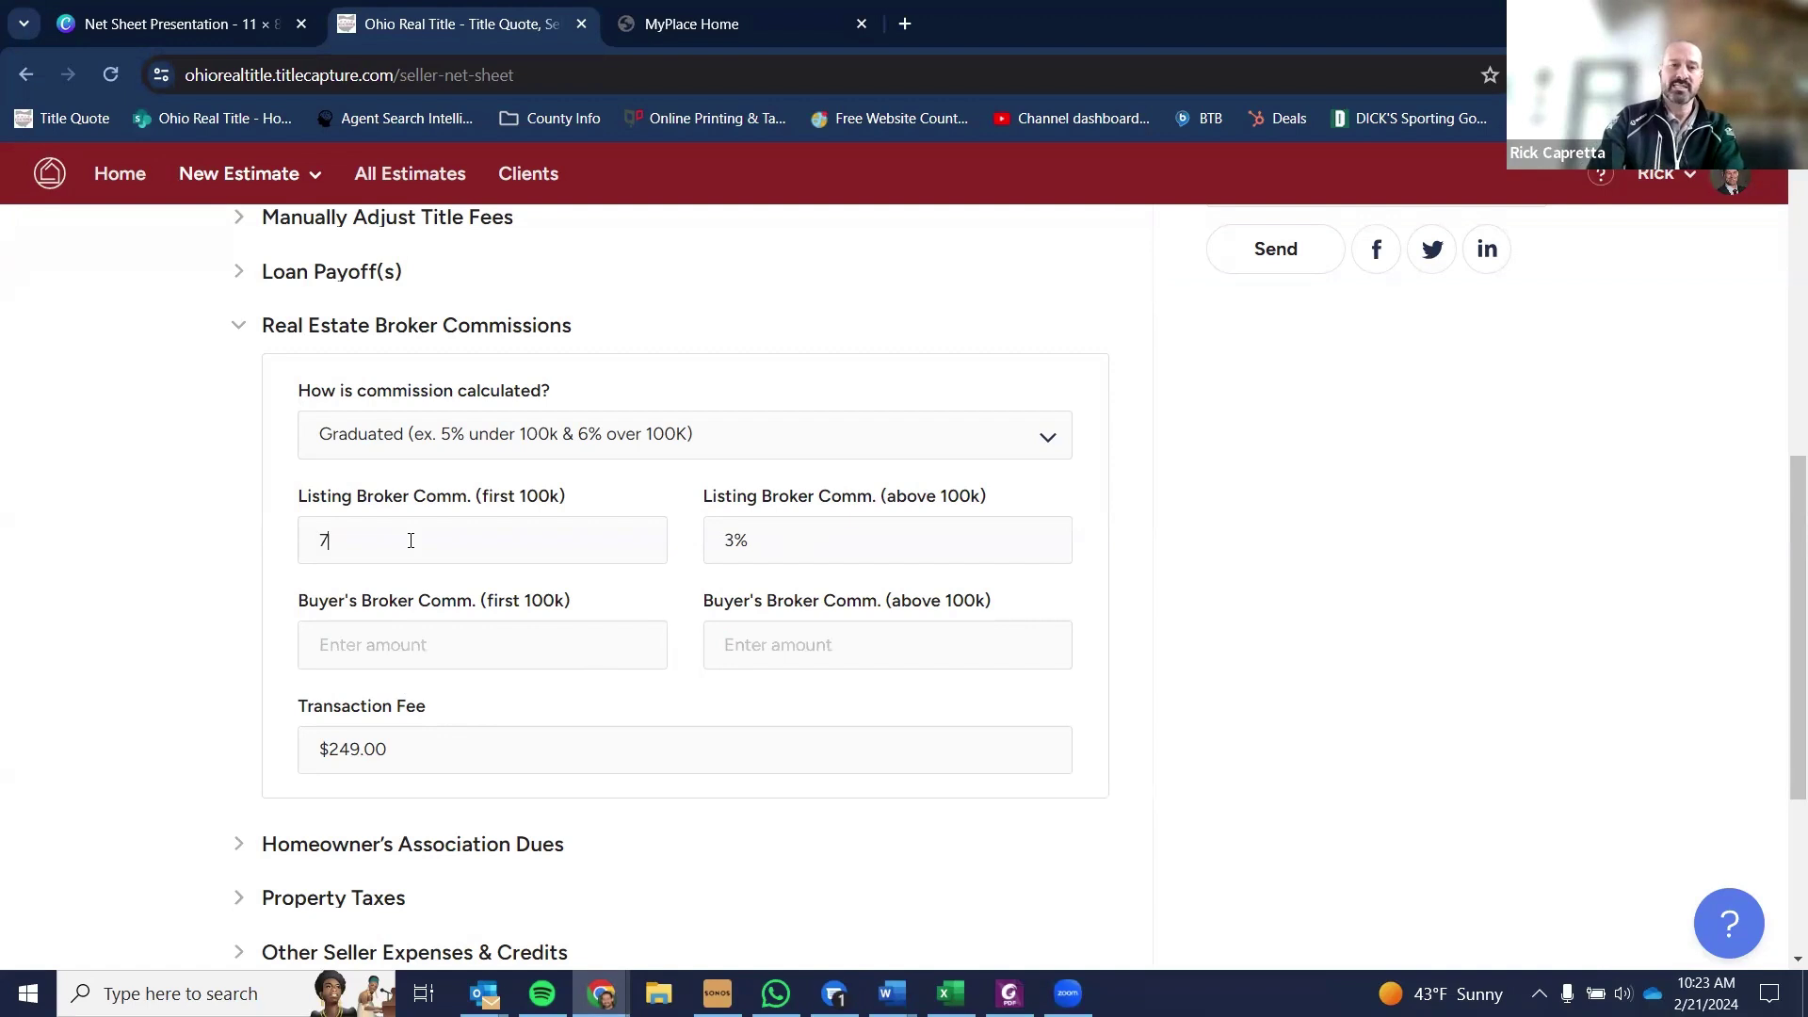
key("Tab")
type("5")
key("Tab")
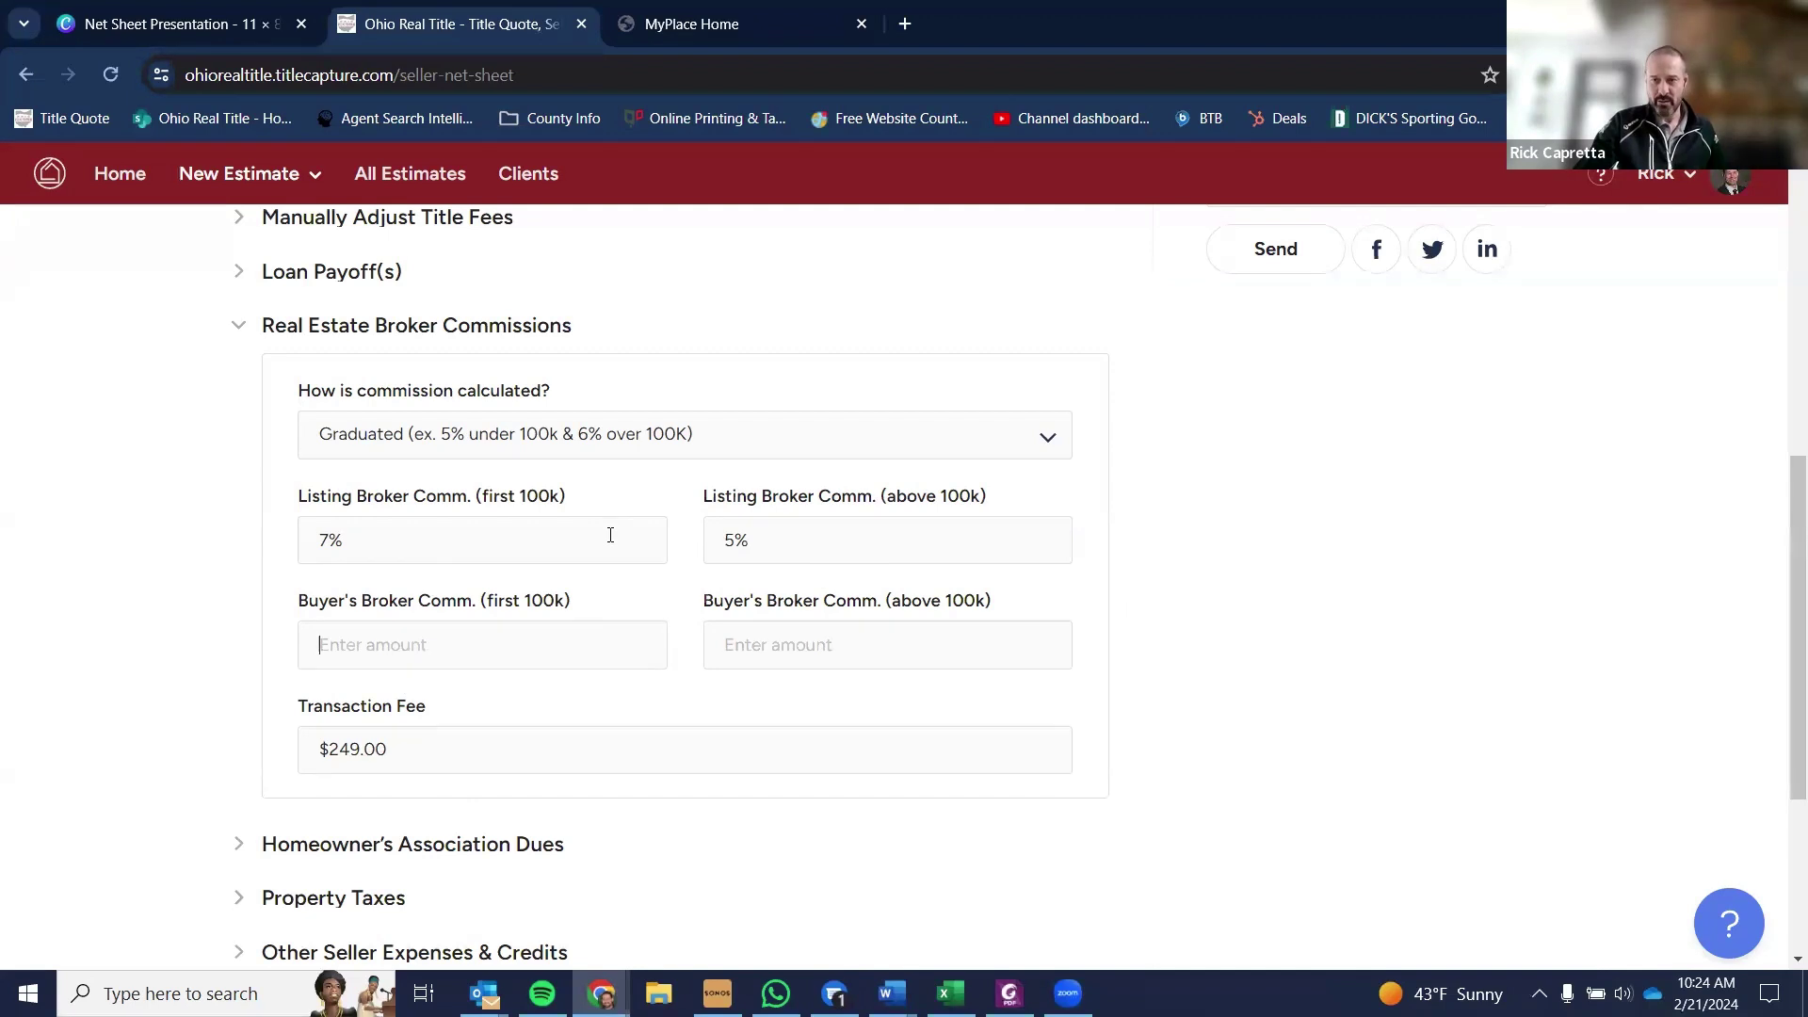
left_click(378, 535)
type("4")
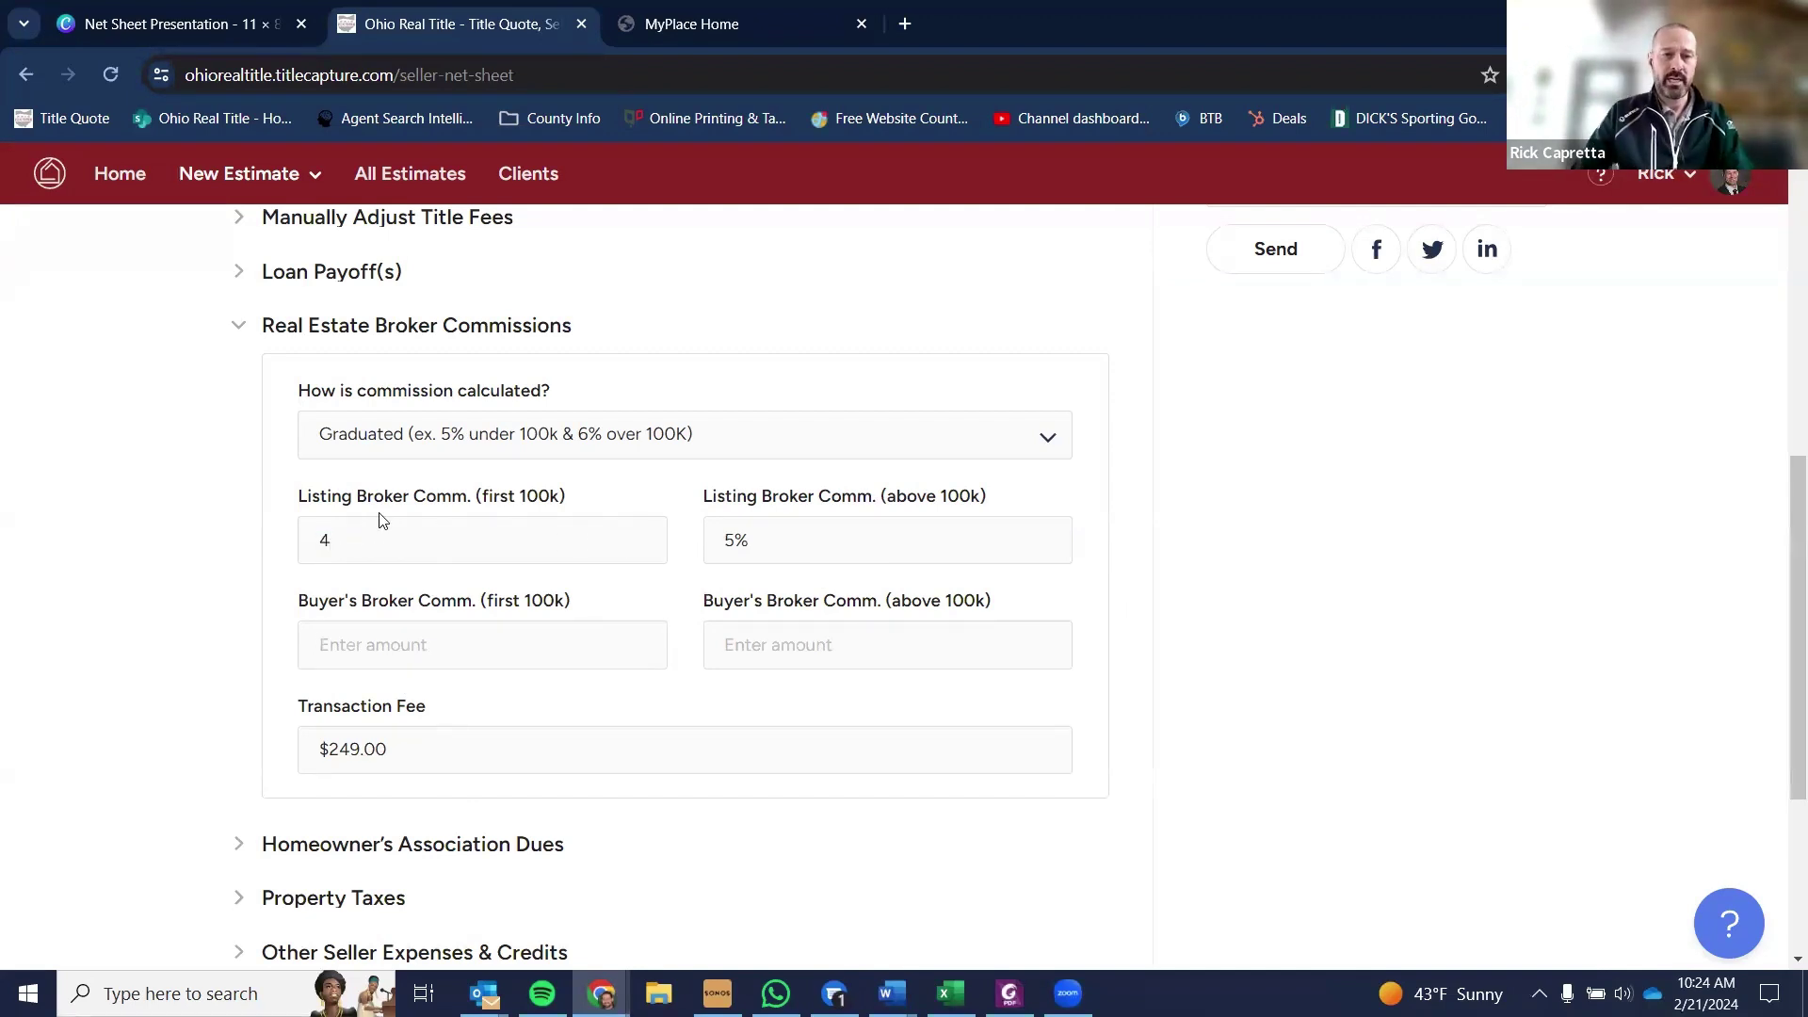
left_click(770, 537)
type("3")
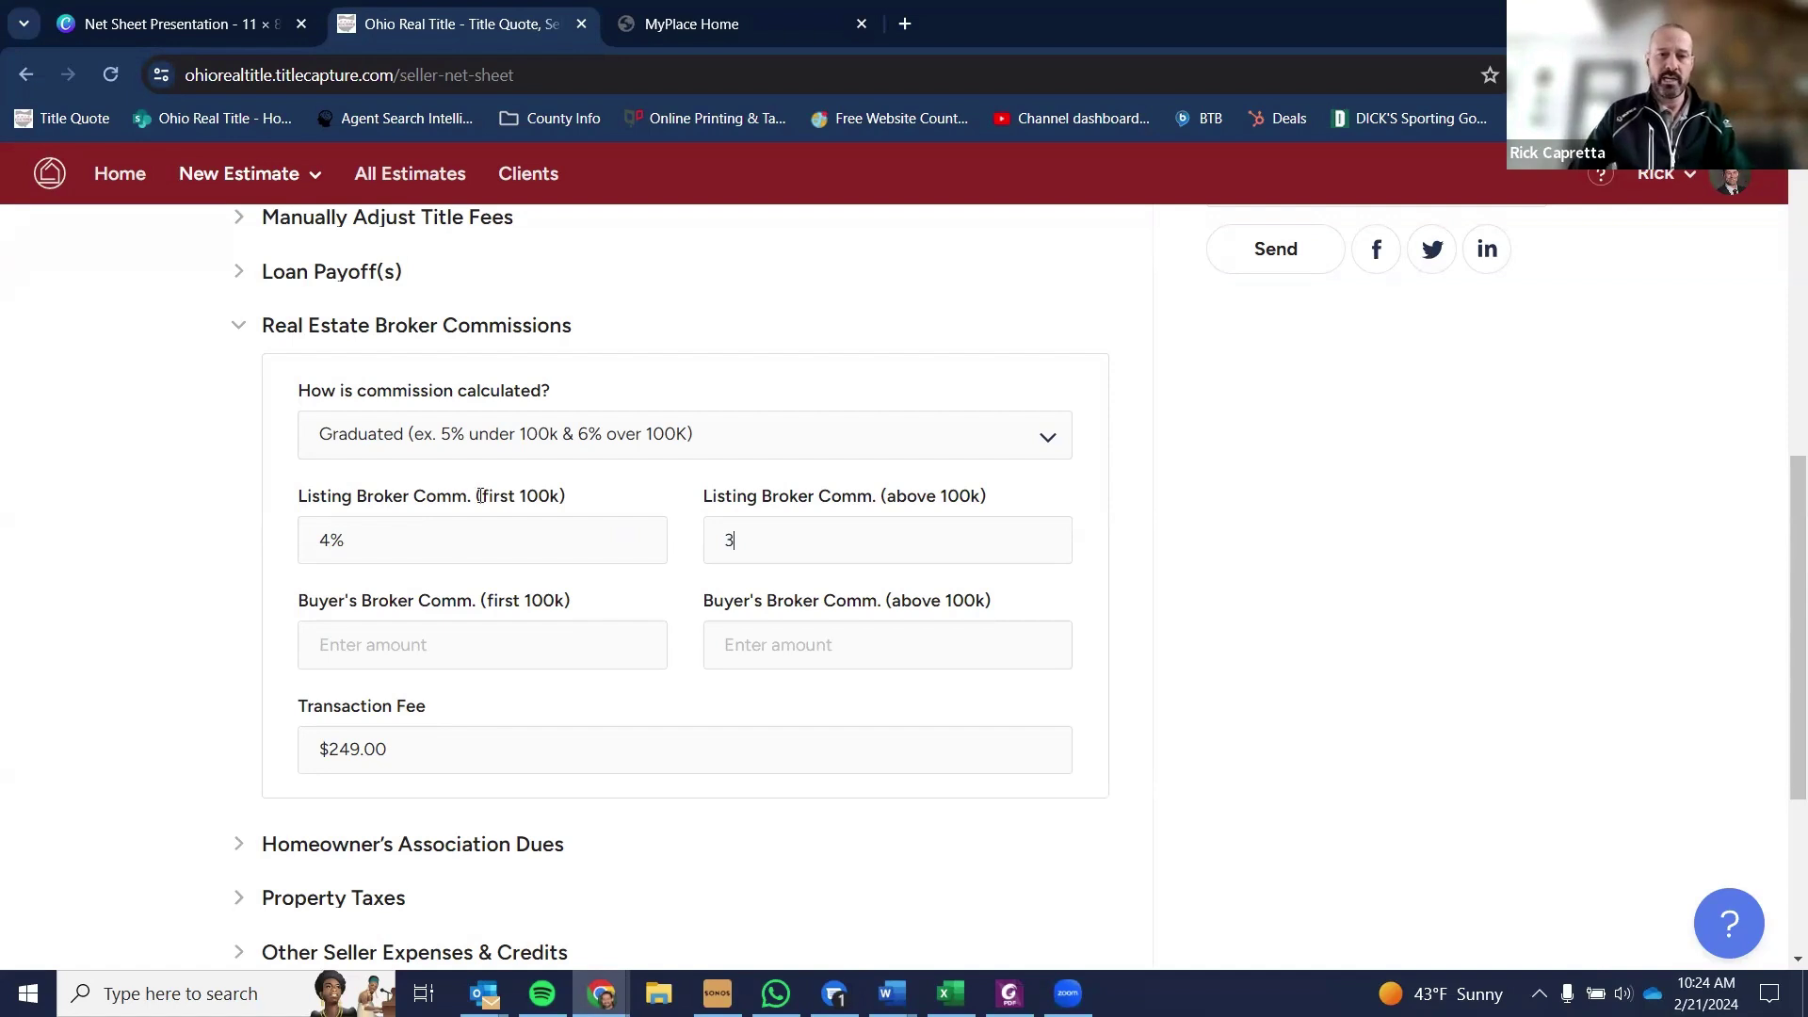
left_click(371, 659)
type("32")
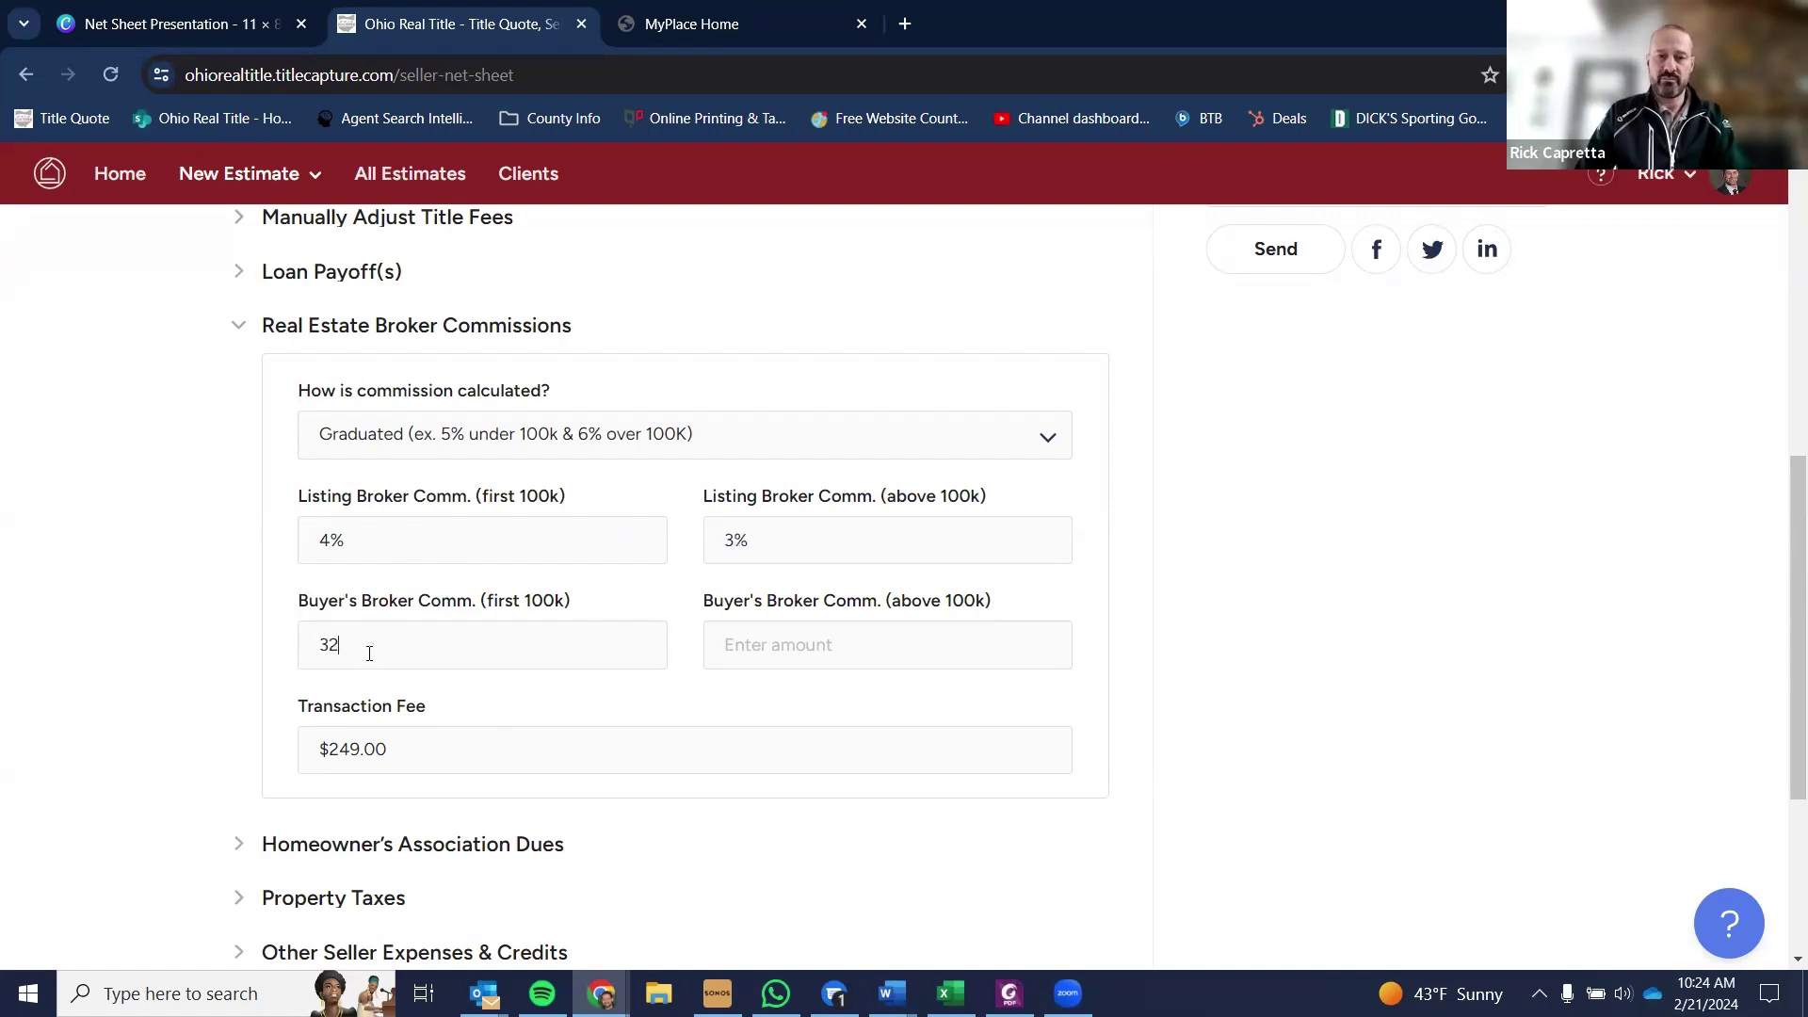
key("BackSpace")
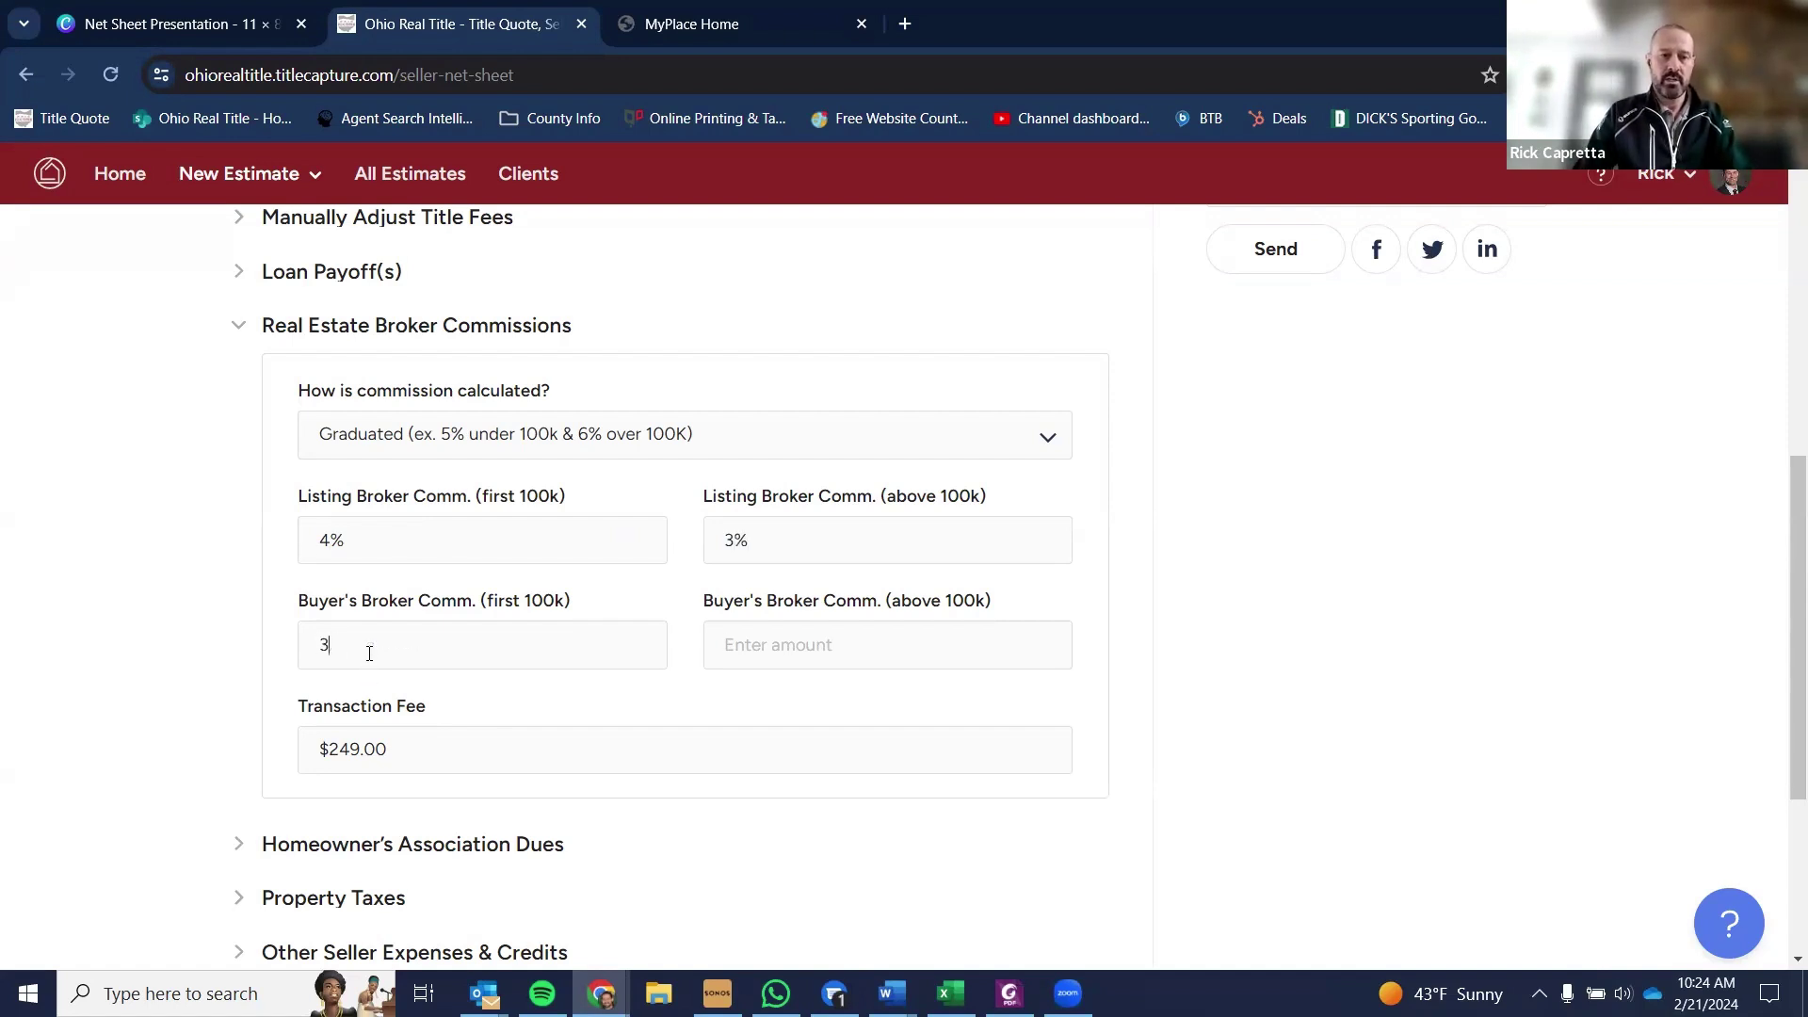
key("Tab")
type("2")
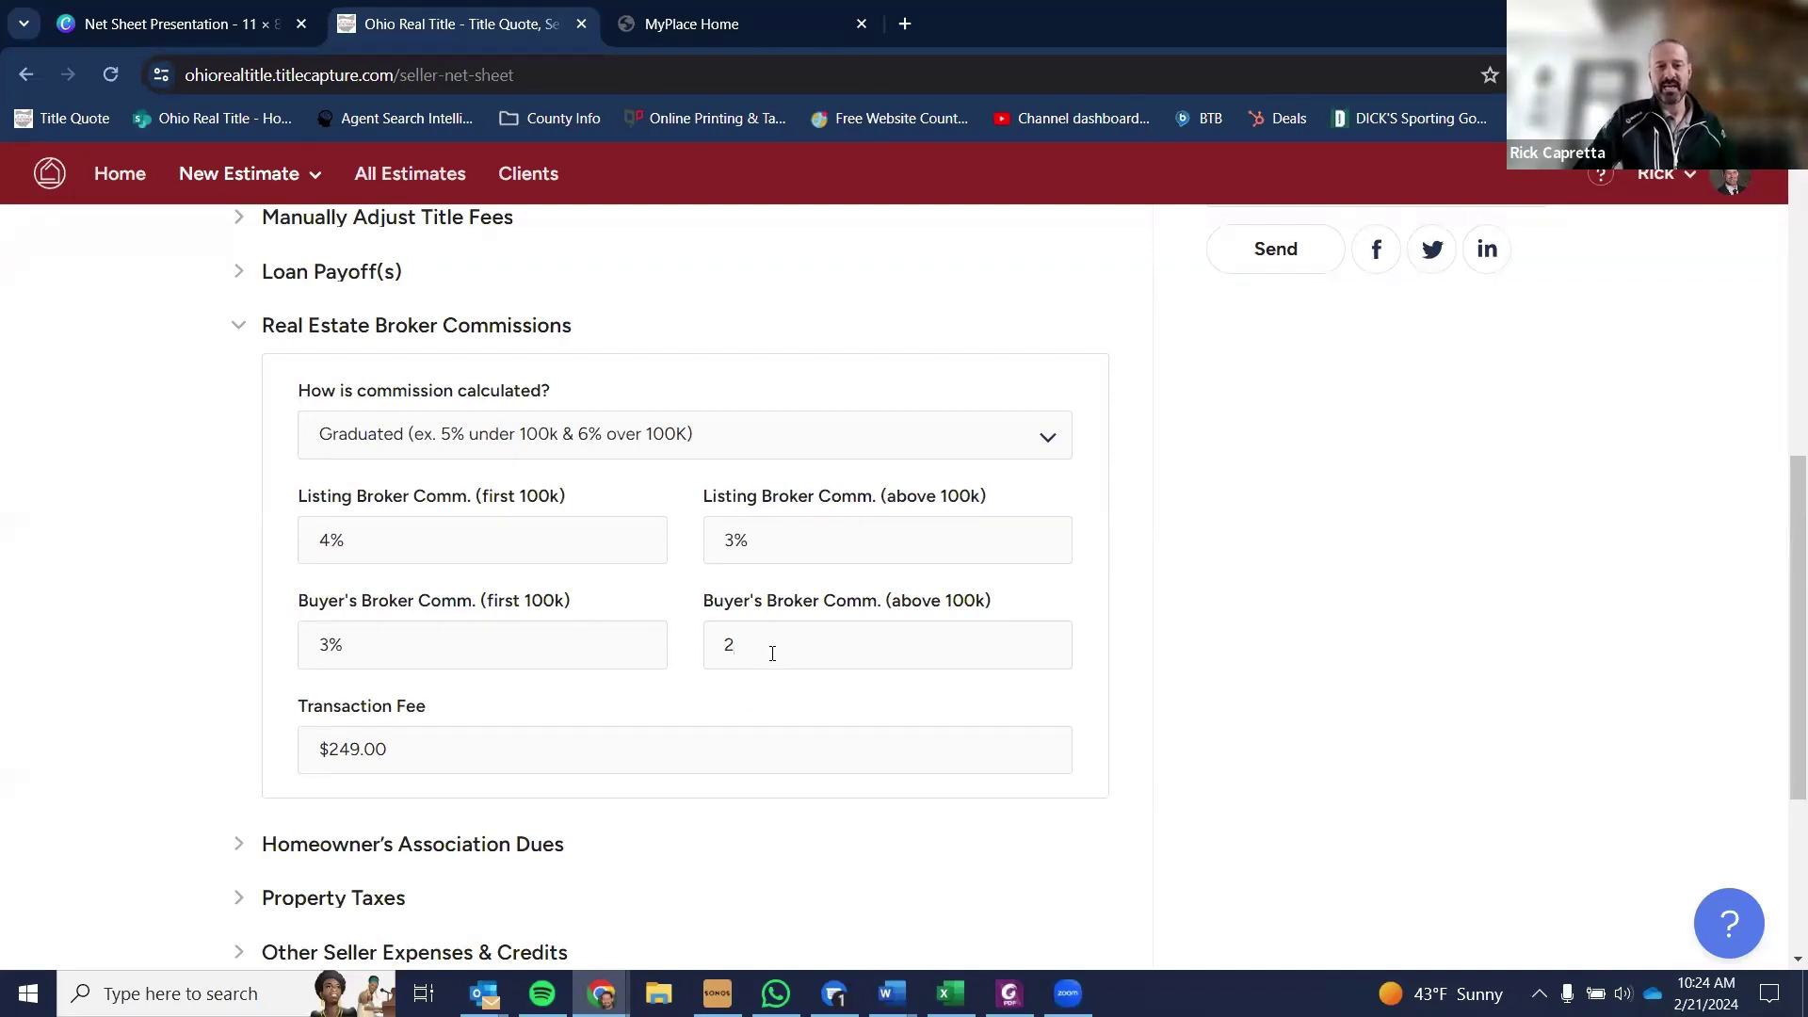
key("BackSpace")
key("shift+Tab")
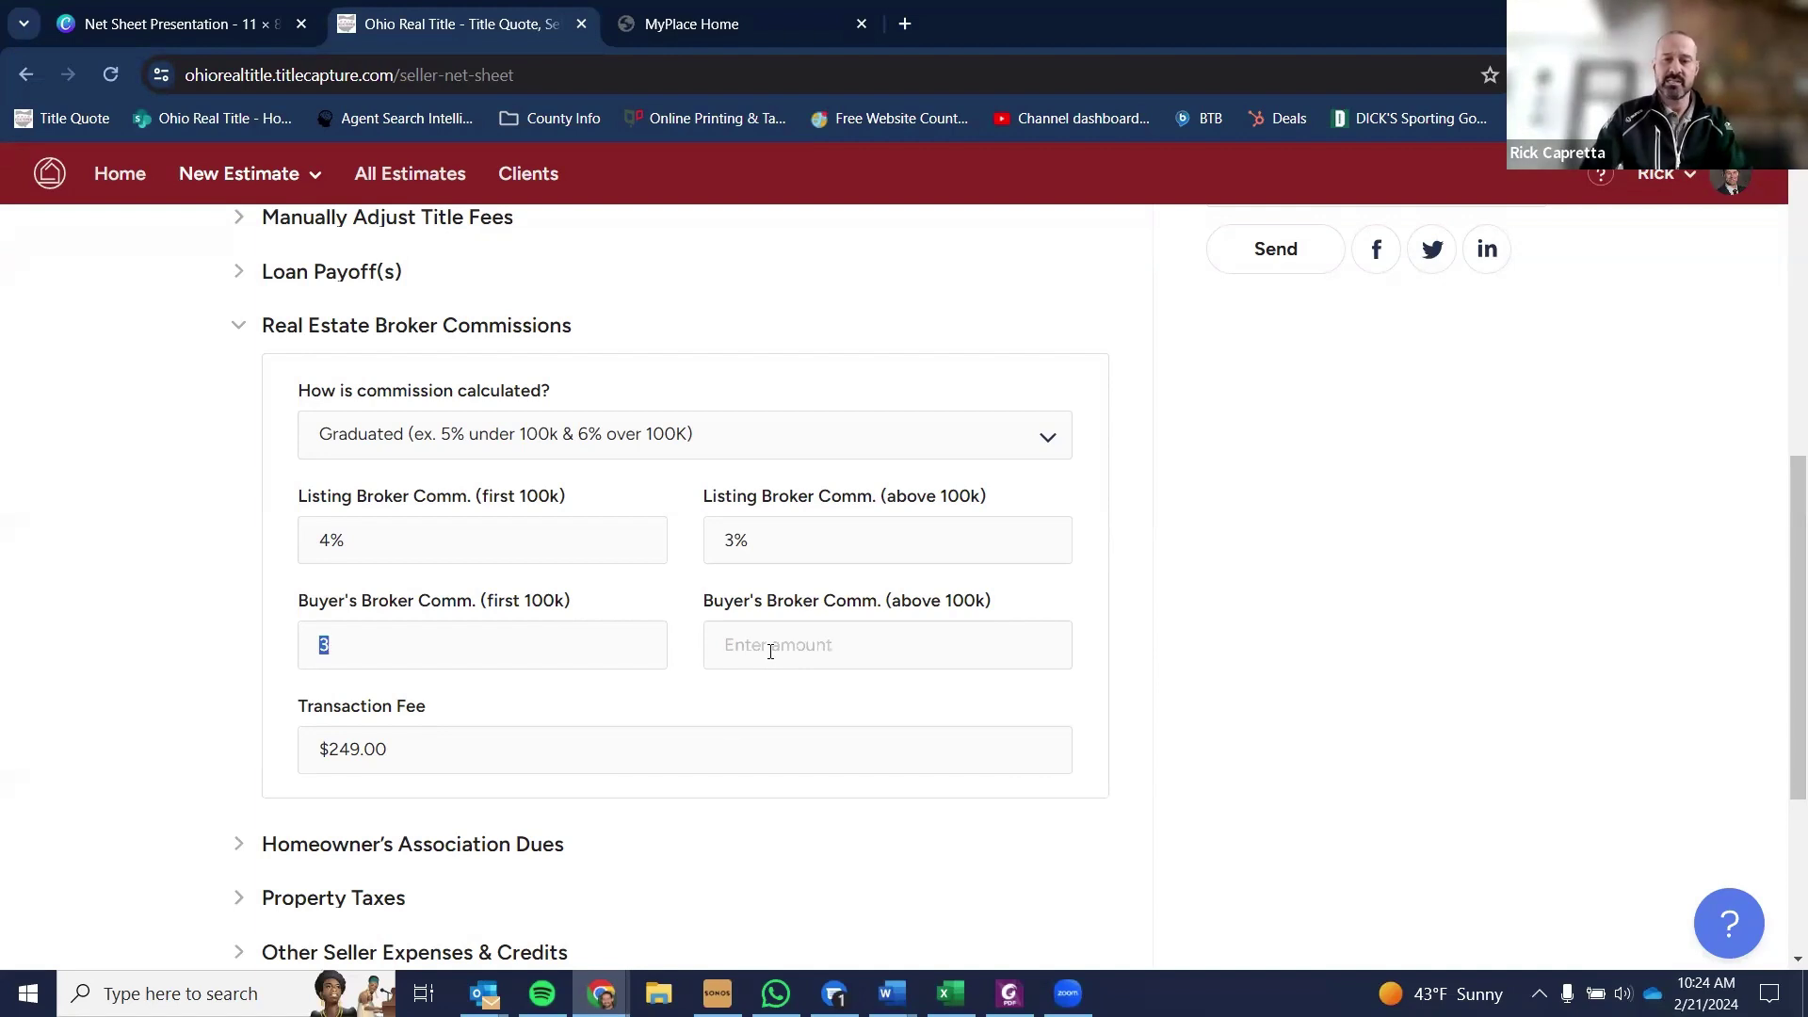
key("BackSpace")
key("shift+Tab")
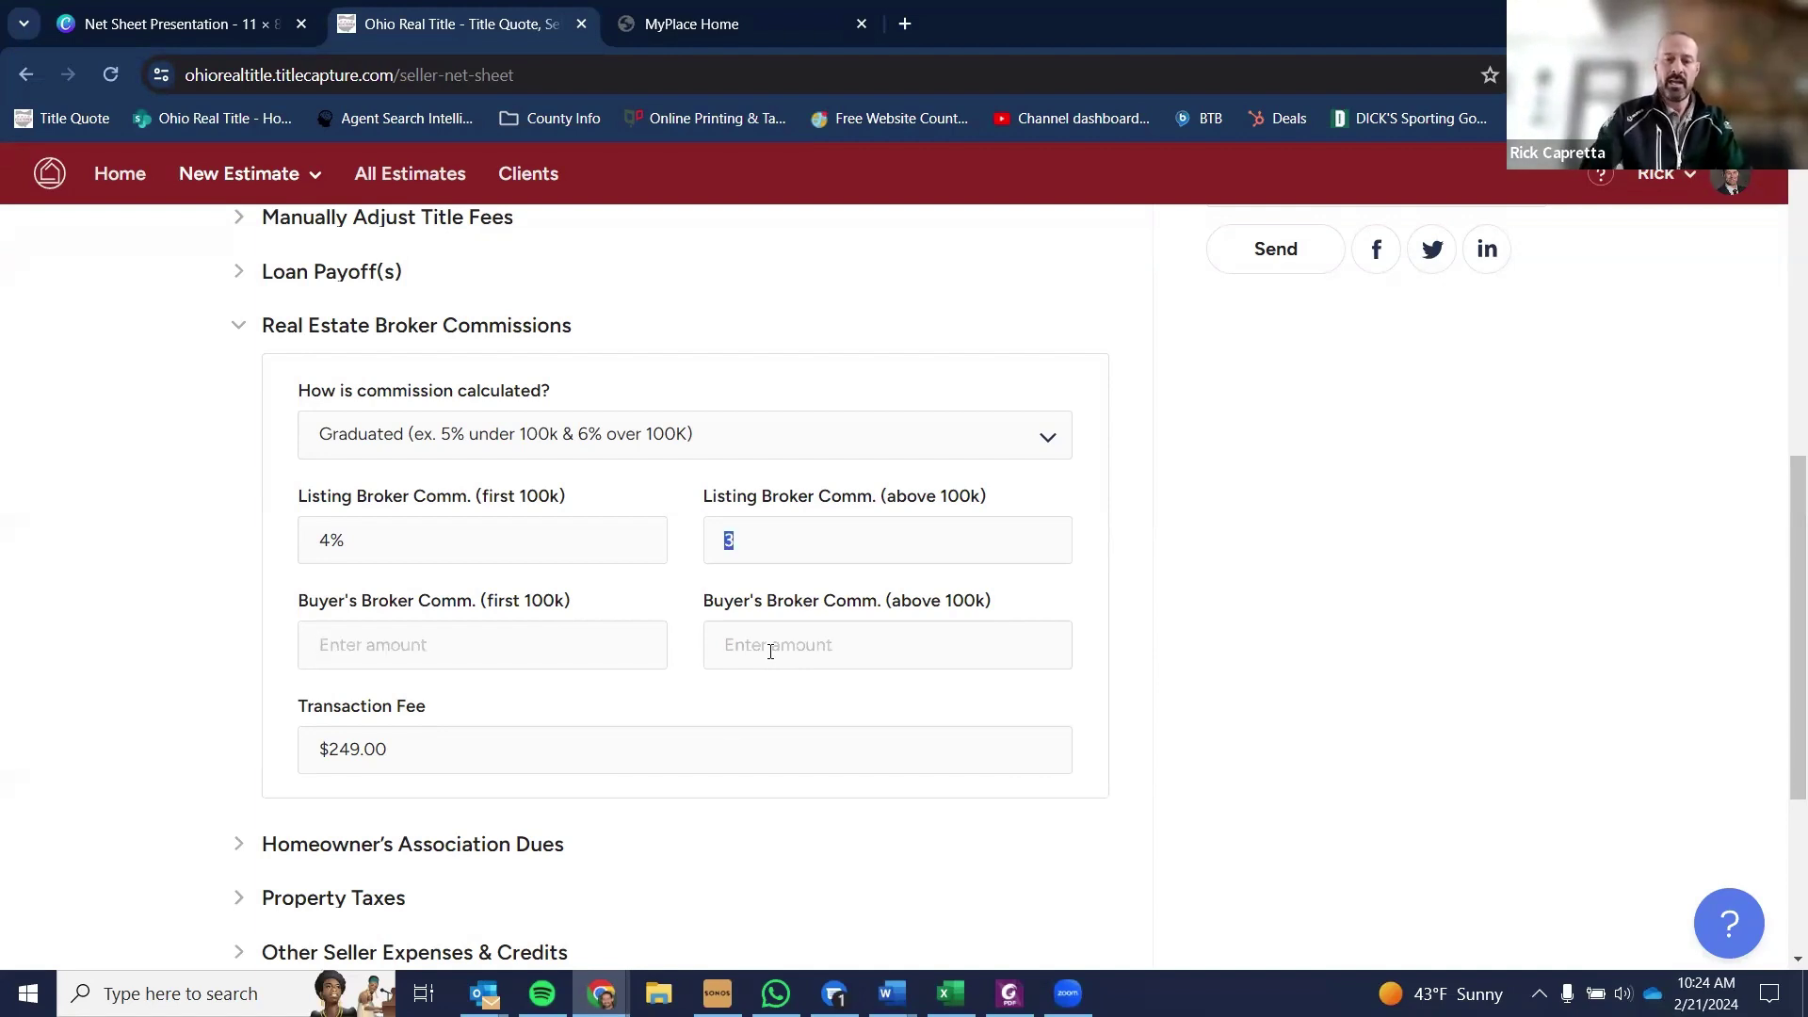
type("5")
key("shift+Tab")
type("7")
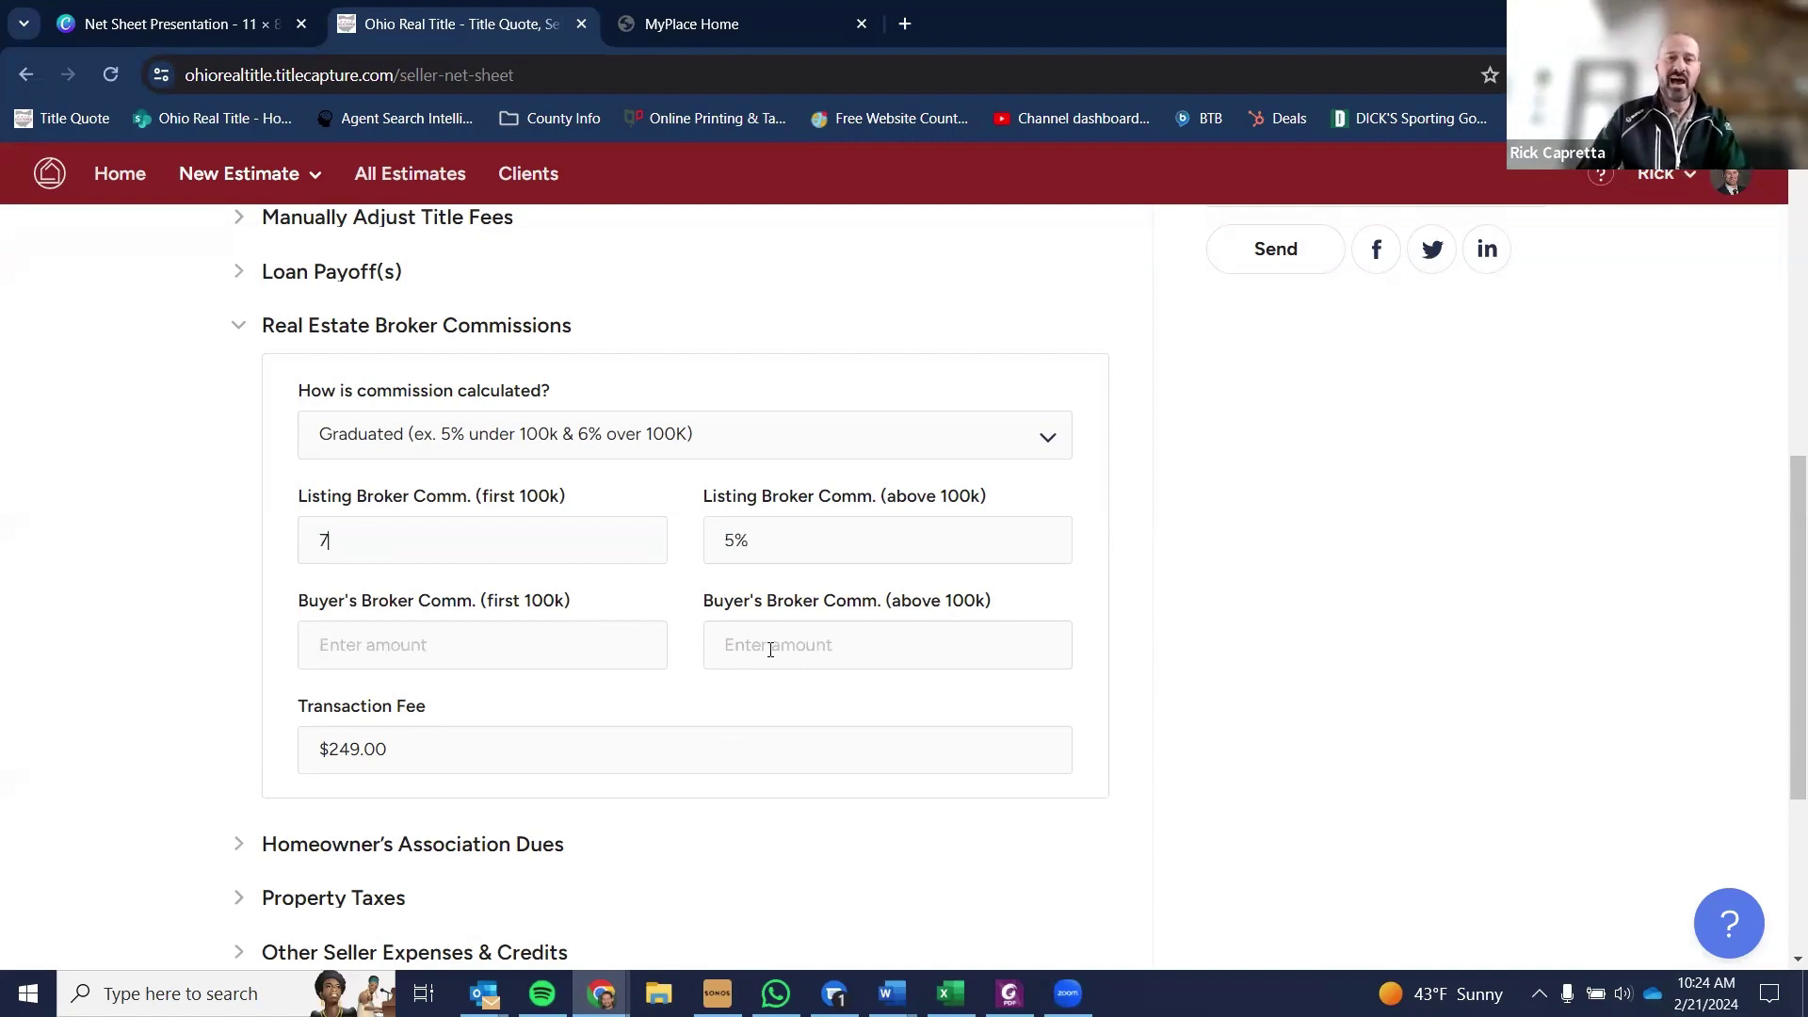
left_click(693, 484)
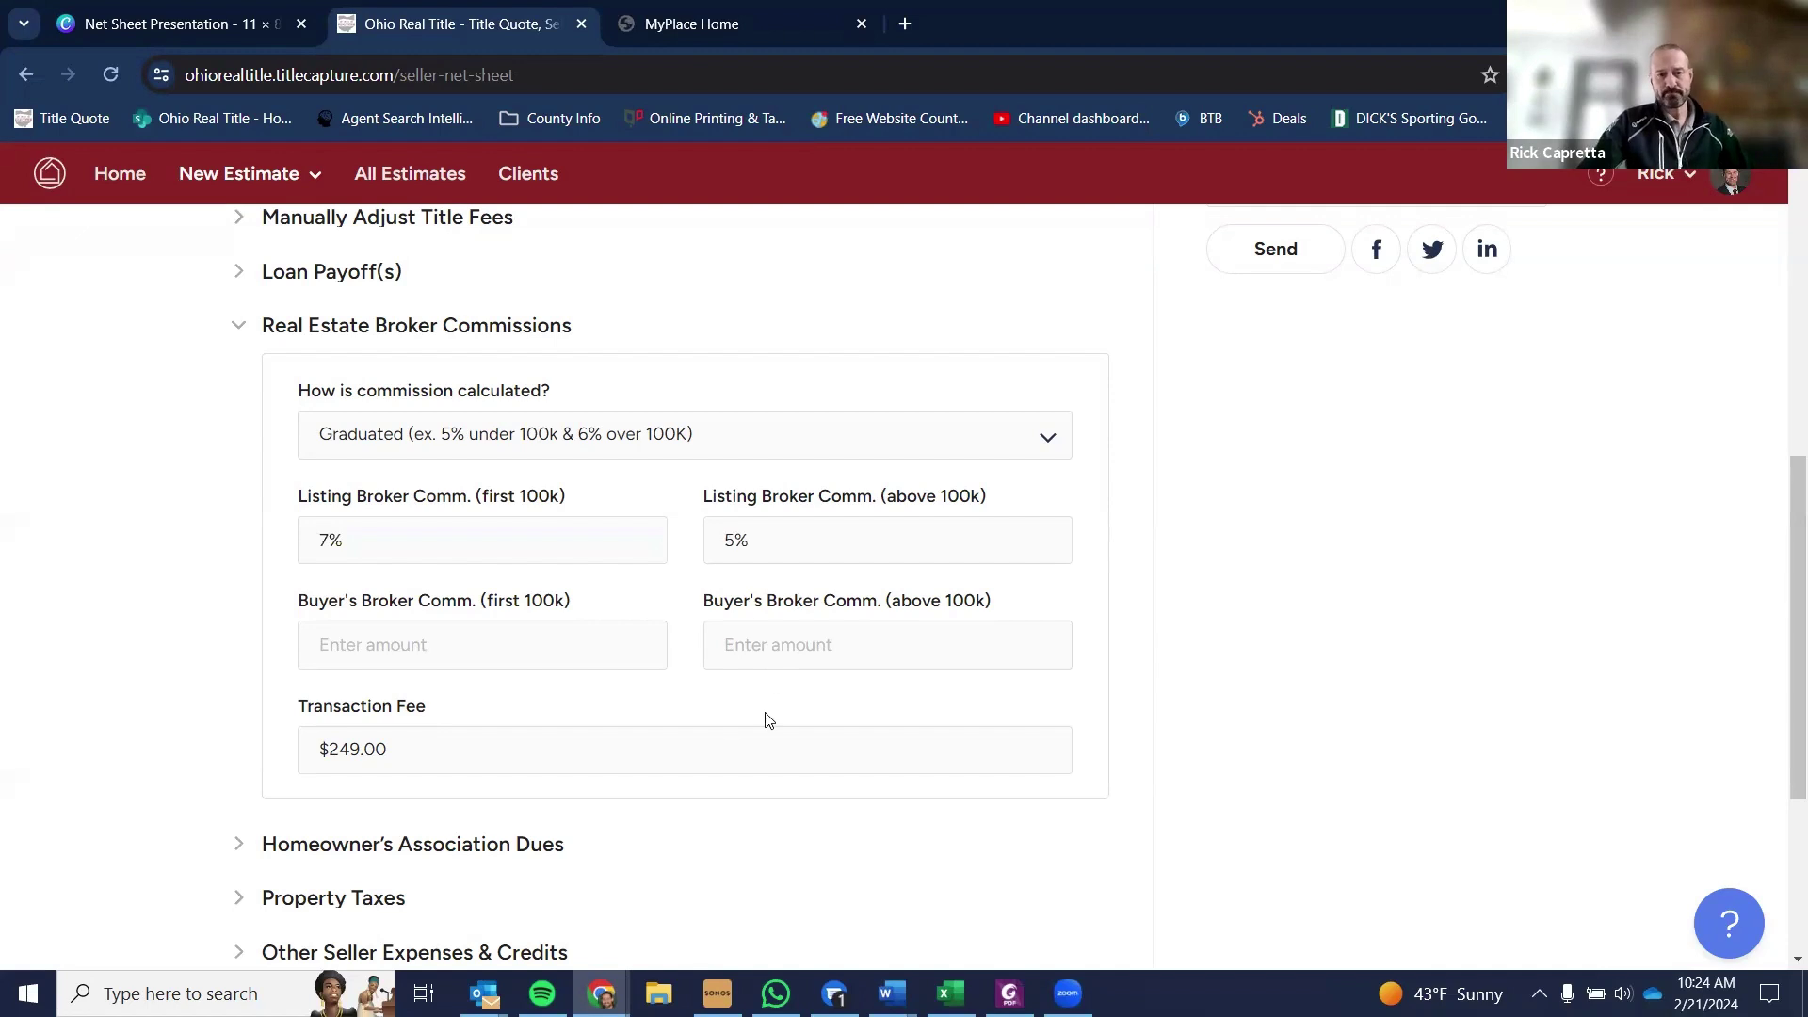
- Expand Homeowner's Association Dues and Loan Payoff(s) to review them, then collapse HOA Dues
scroll(1120, 659, "down", 1)
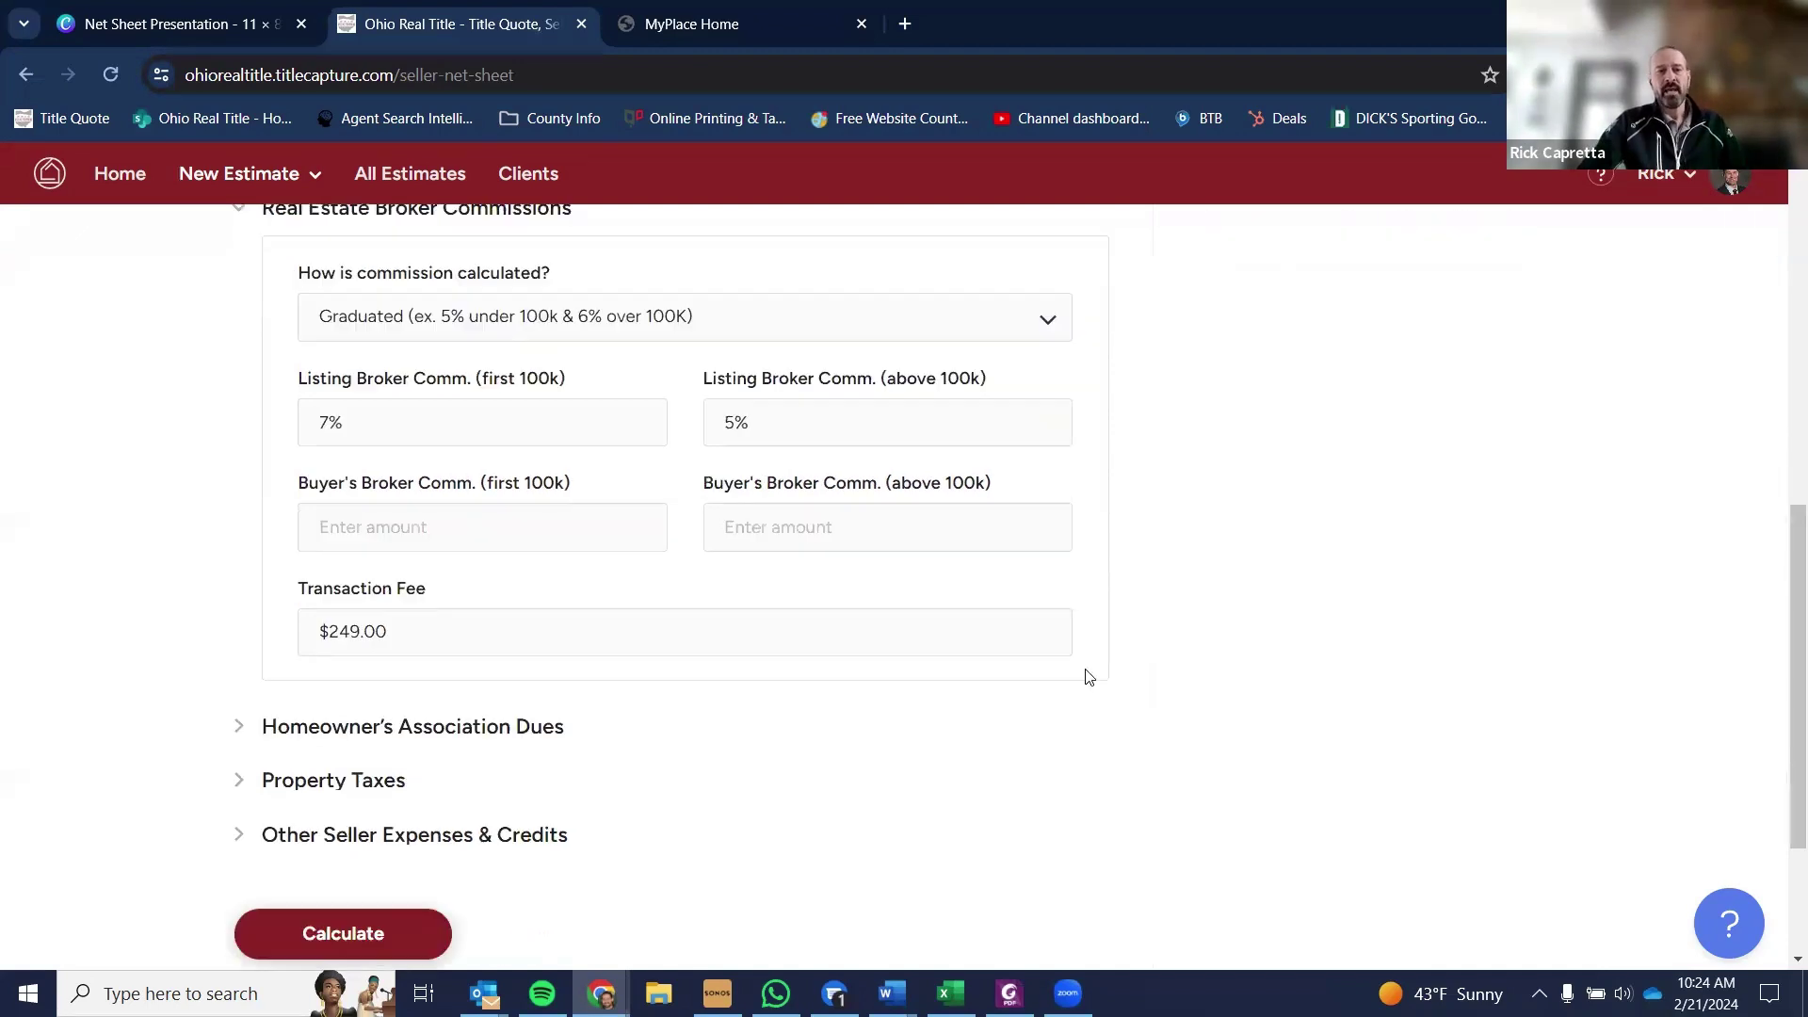
left_click(325, 731)
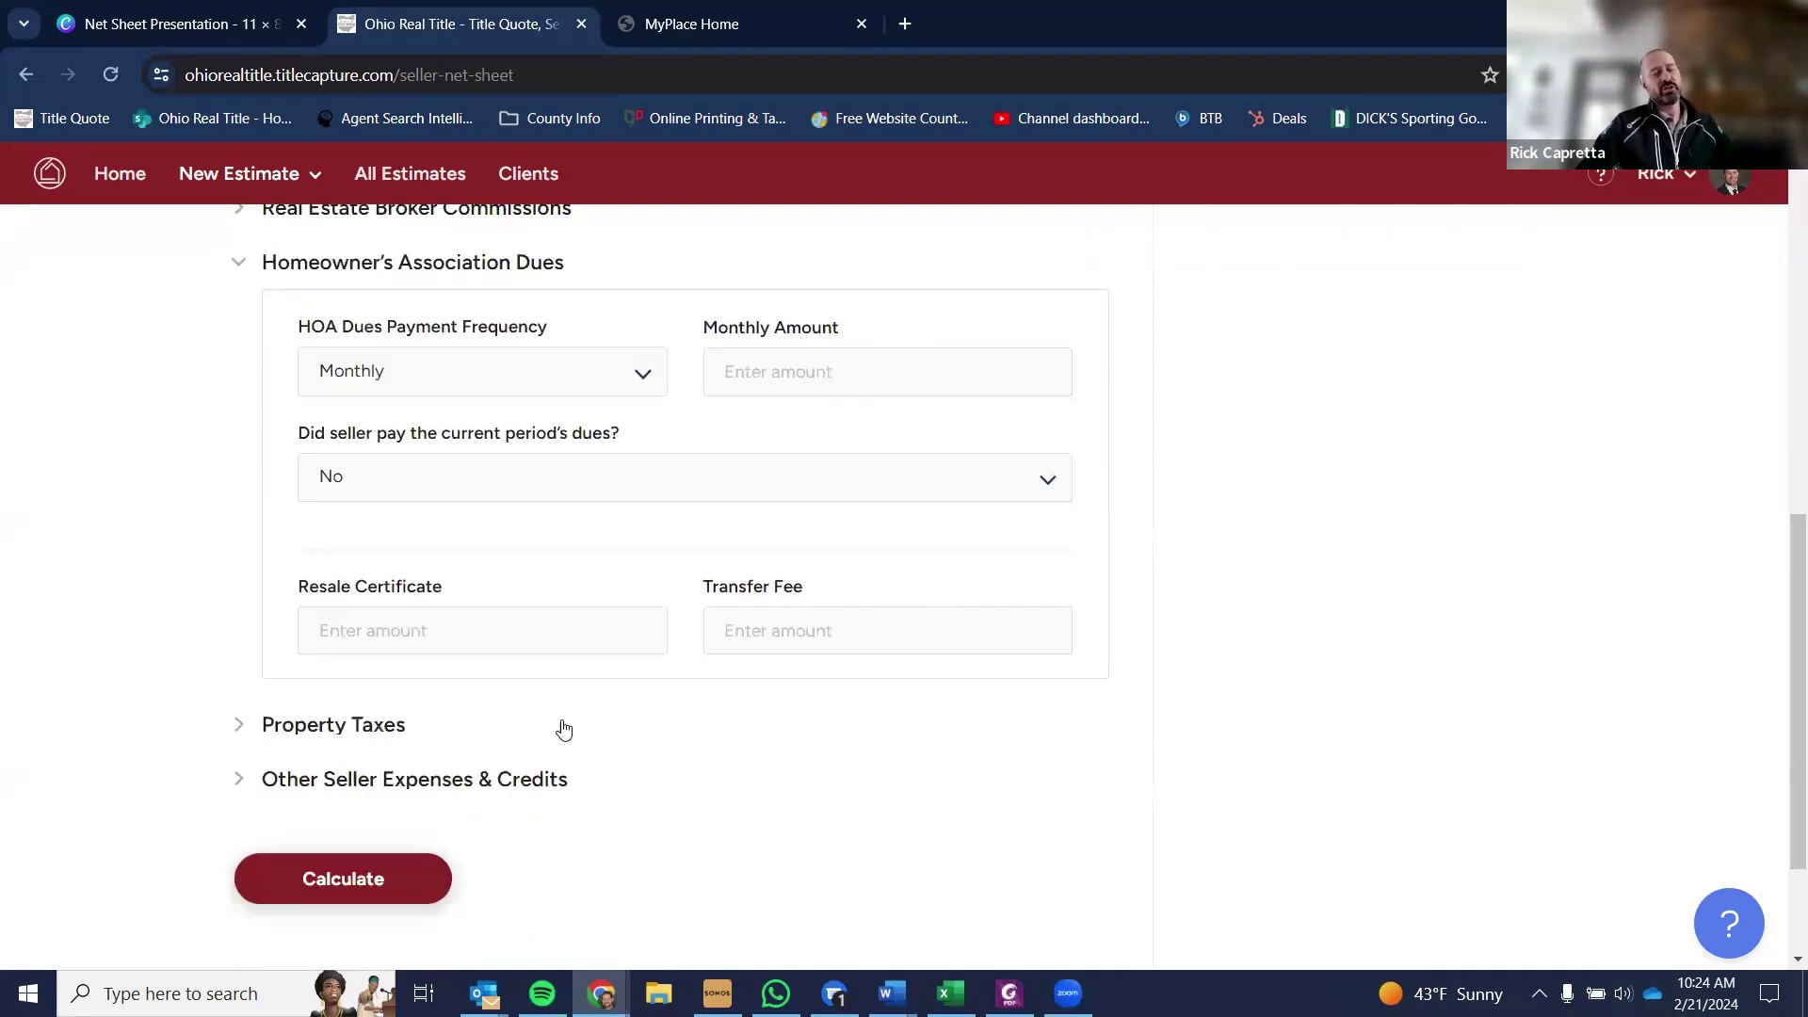
scroll(570, 731, "up", 2)
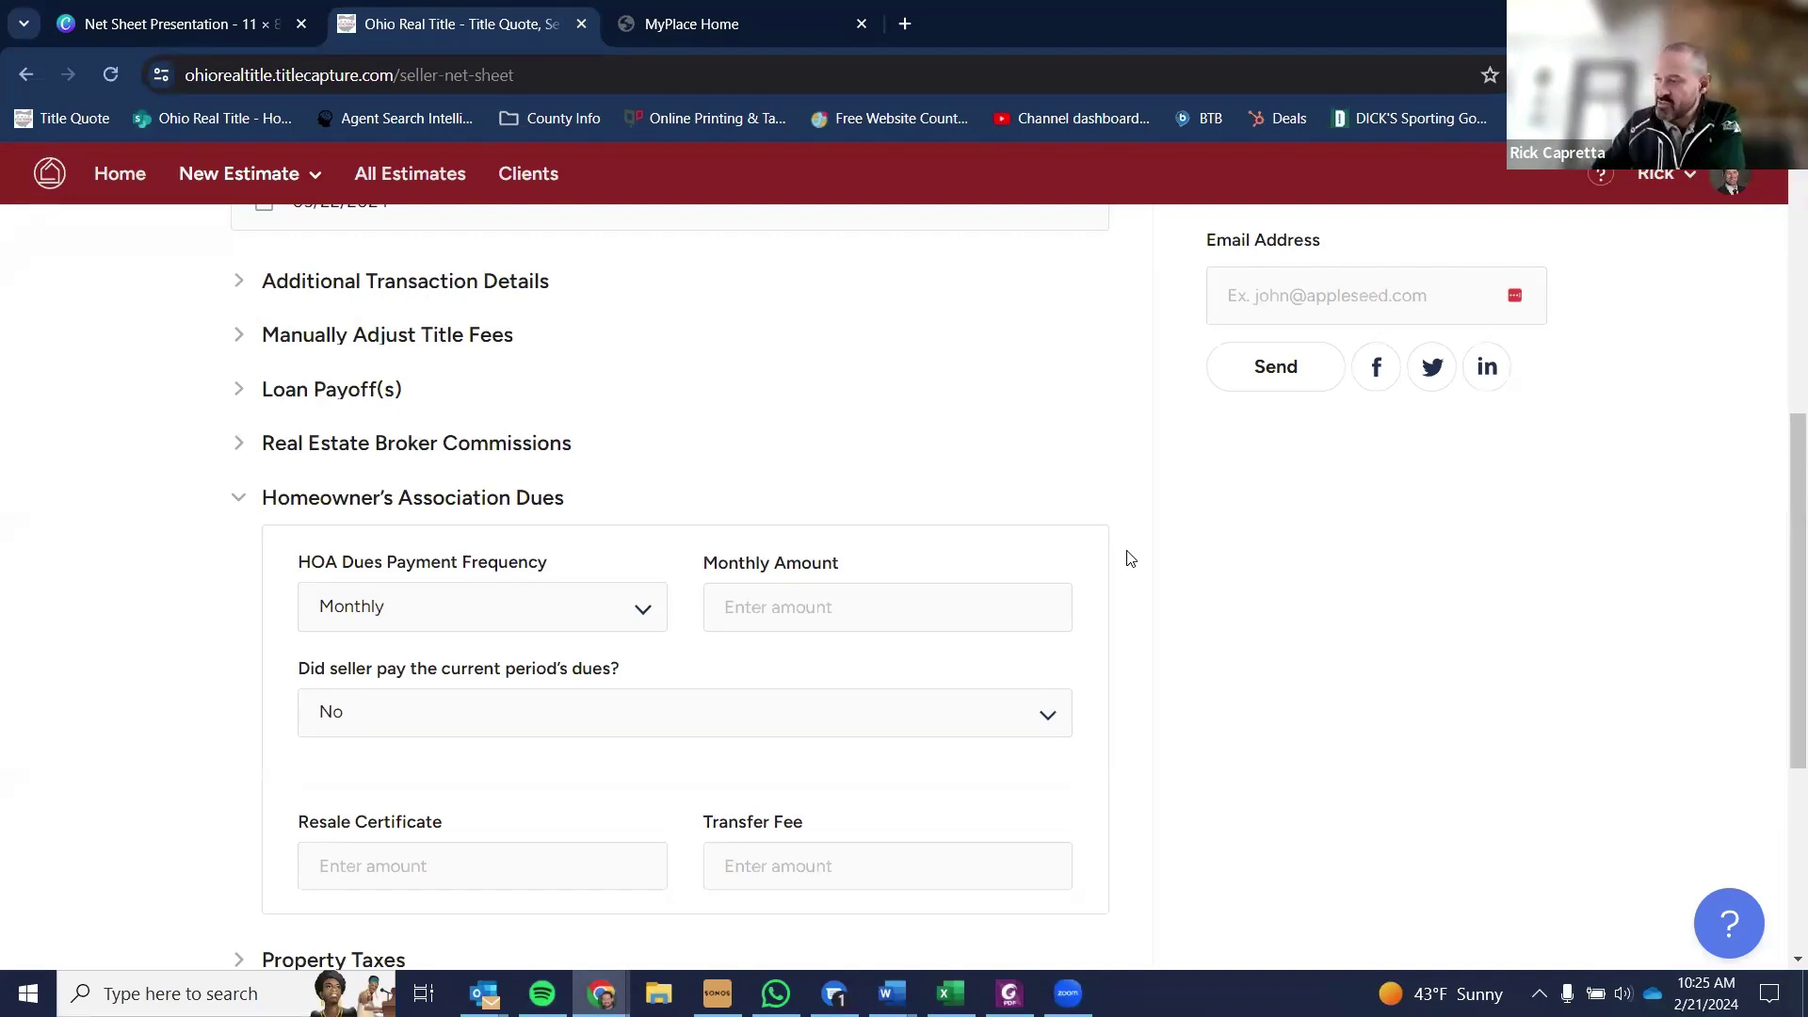
left_click(789, 375)
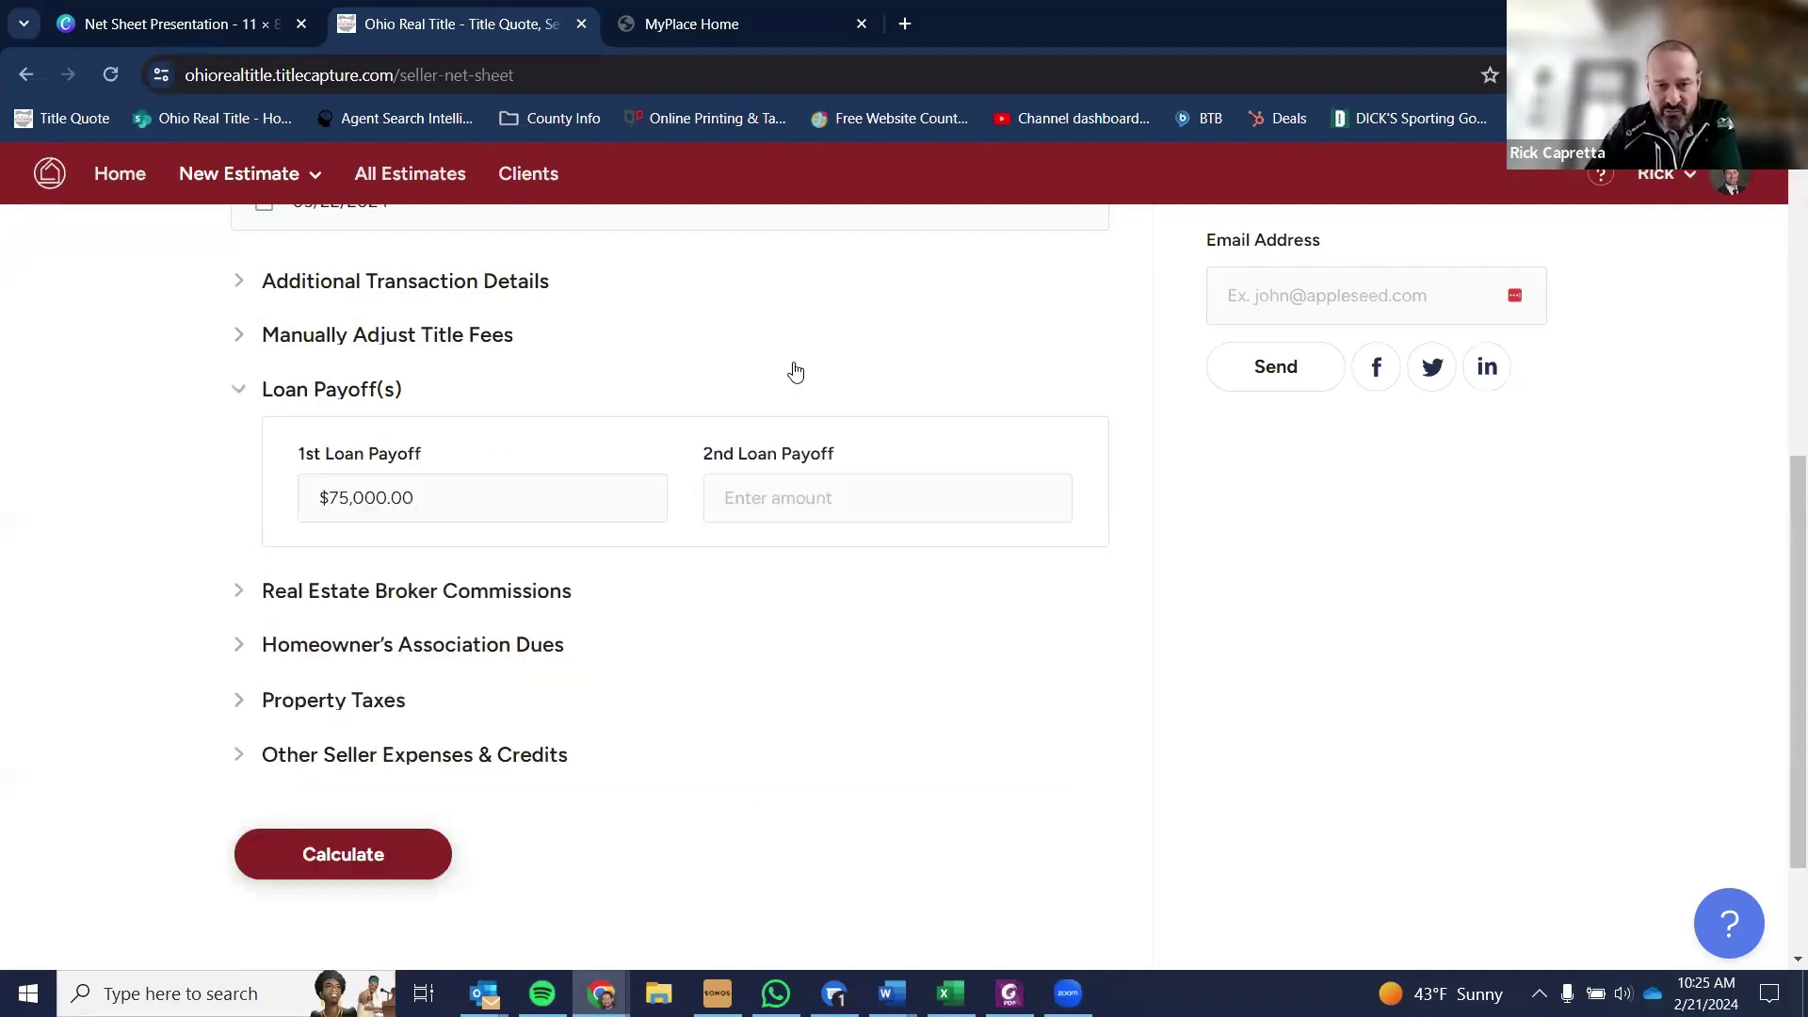
left_click(405, 648)
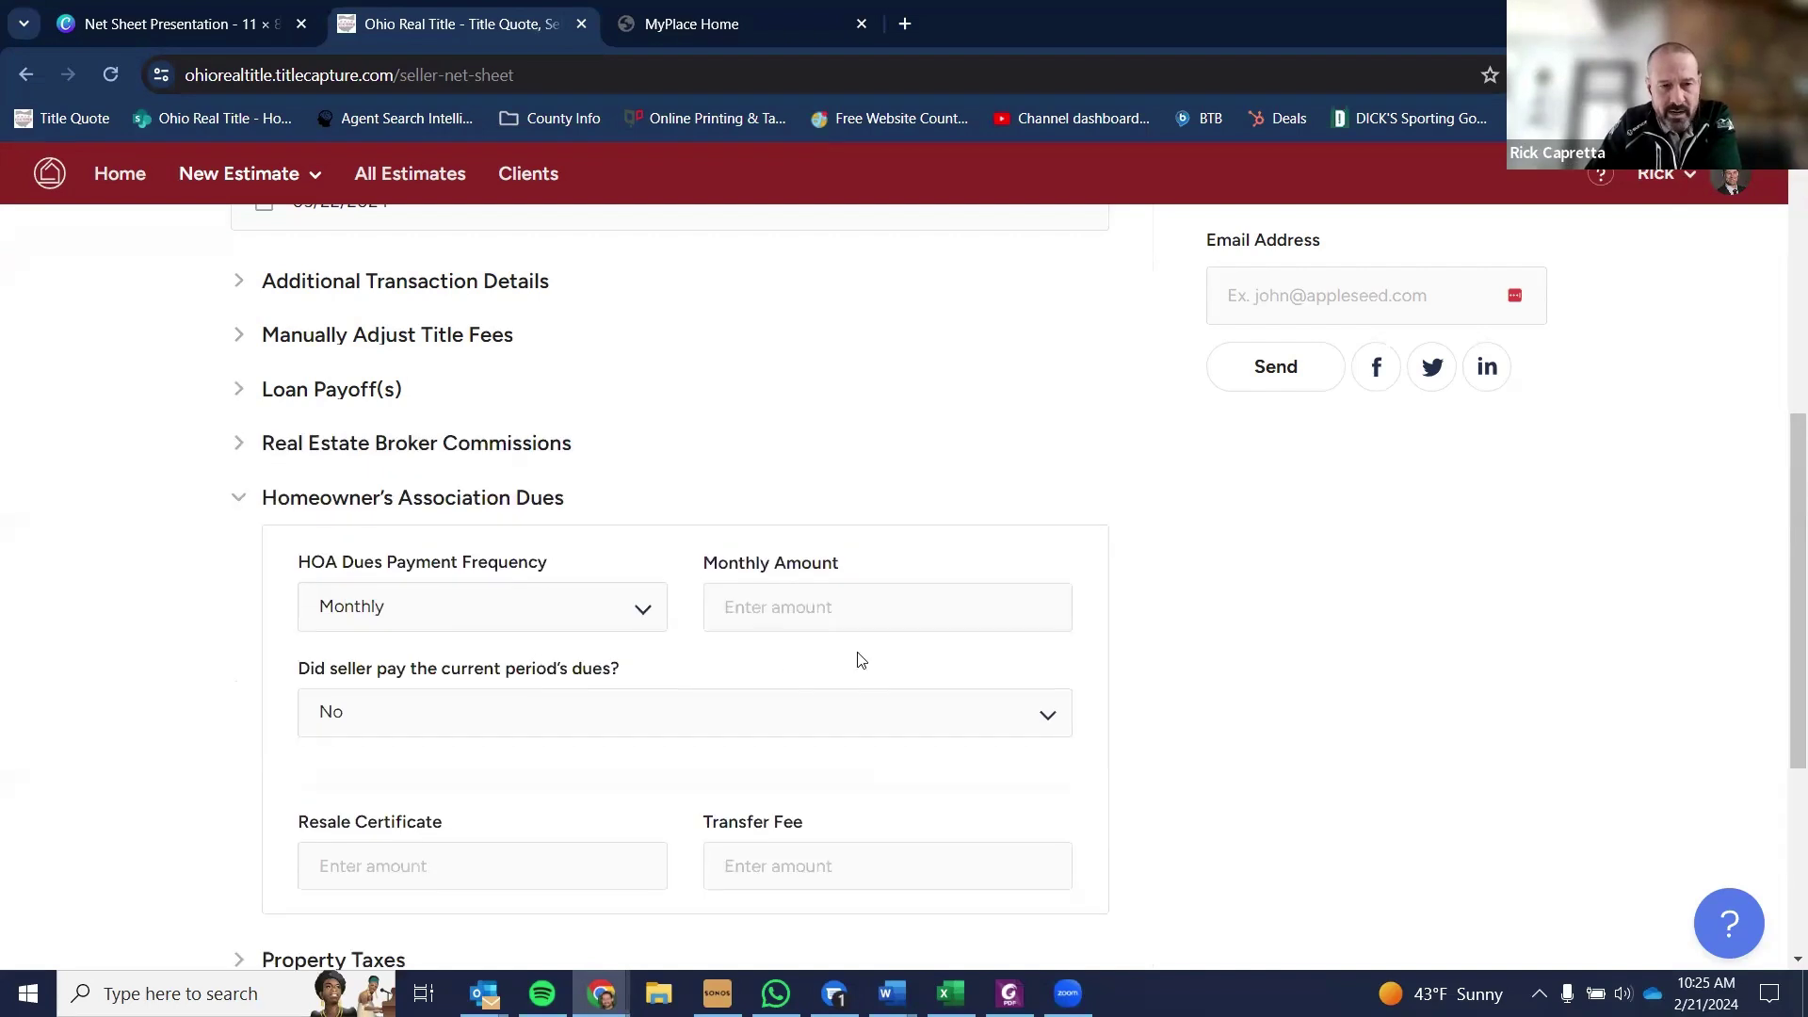
scroll(224, 384, "down", 1)
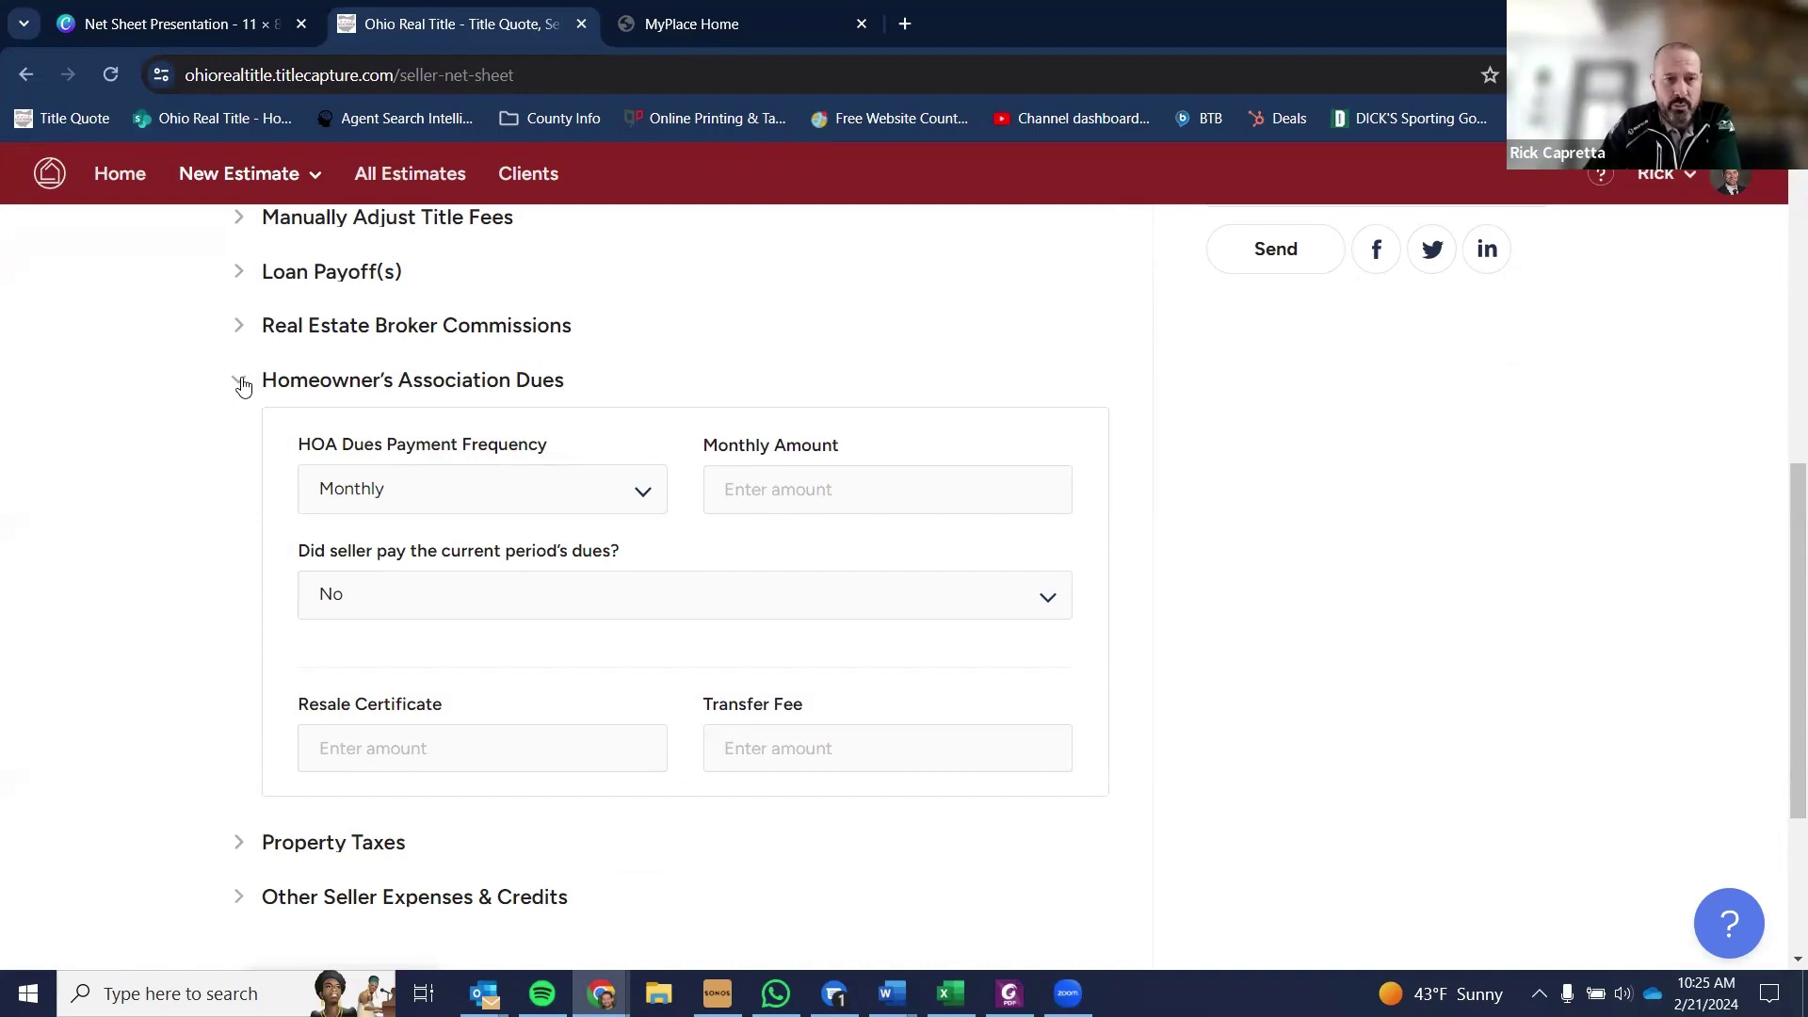
left_click(243, 386)
- Expand Property Taxes to show its empty half-year amount fields
left_click(331, 546)
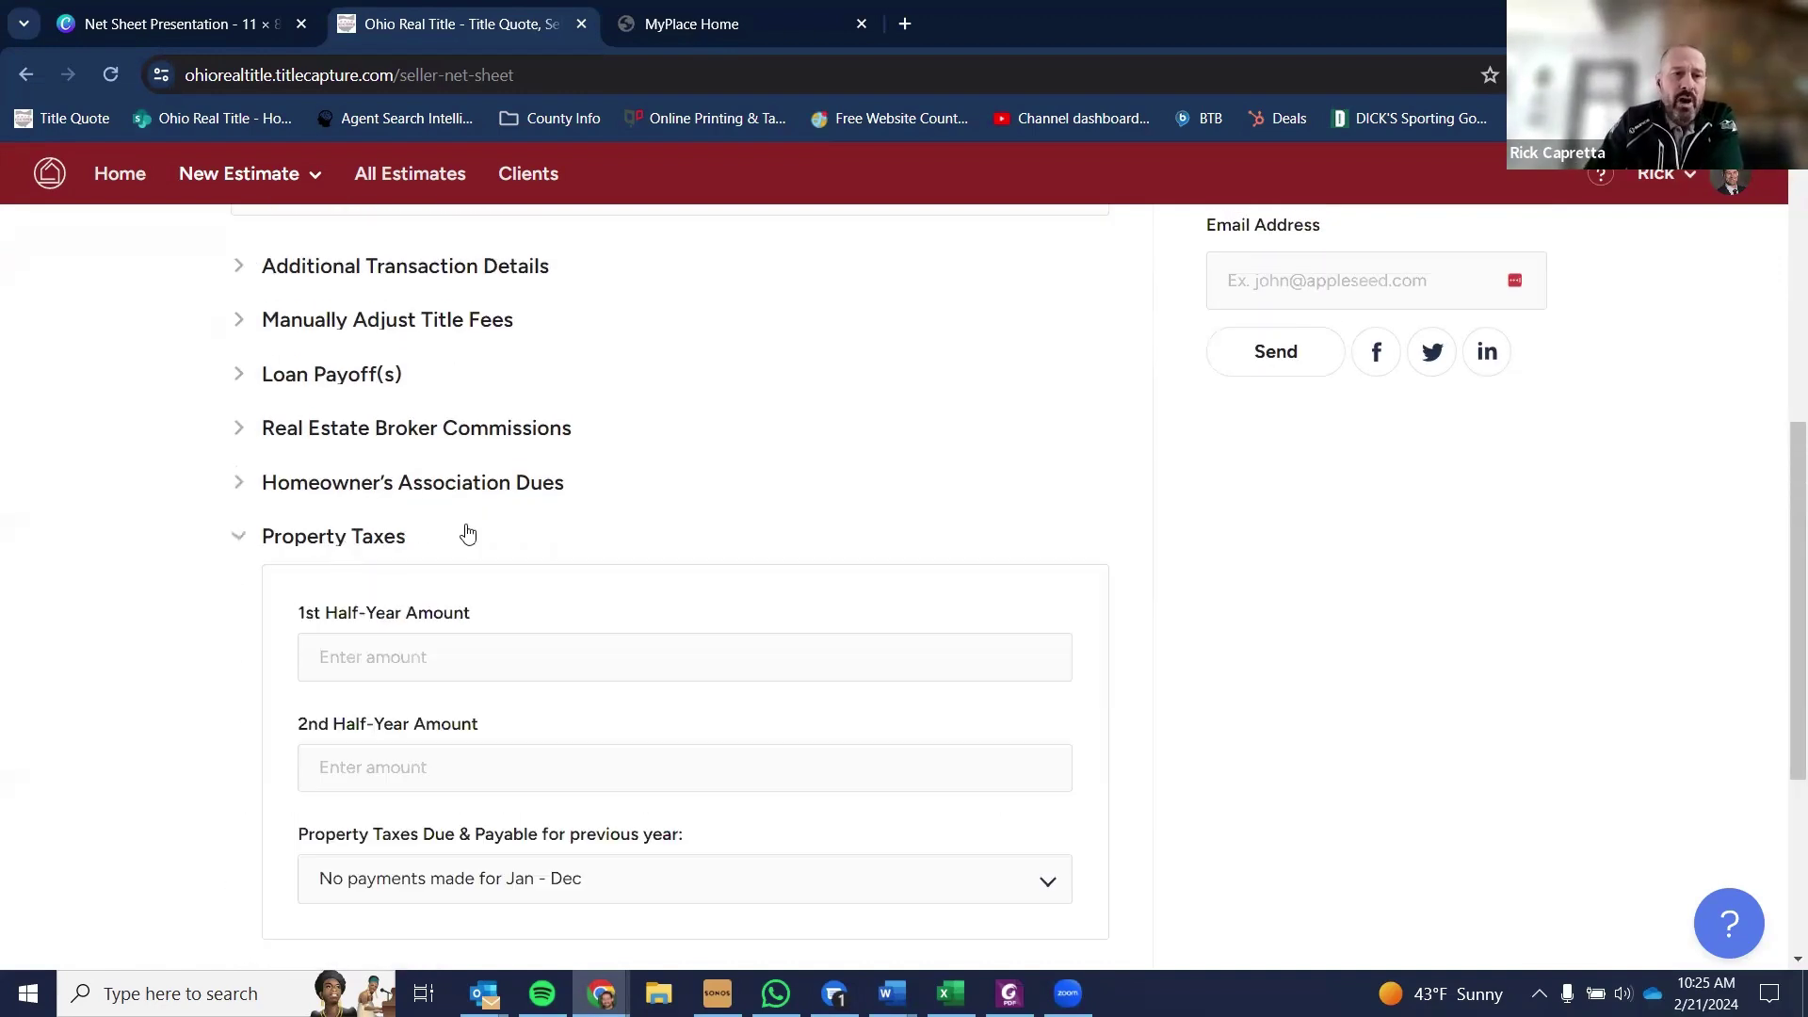
scroll(913, 546, "down", 1)
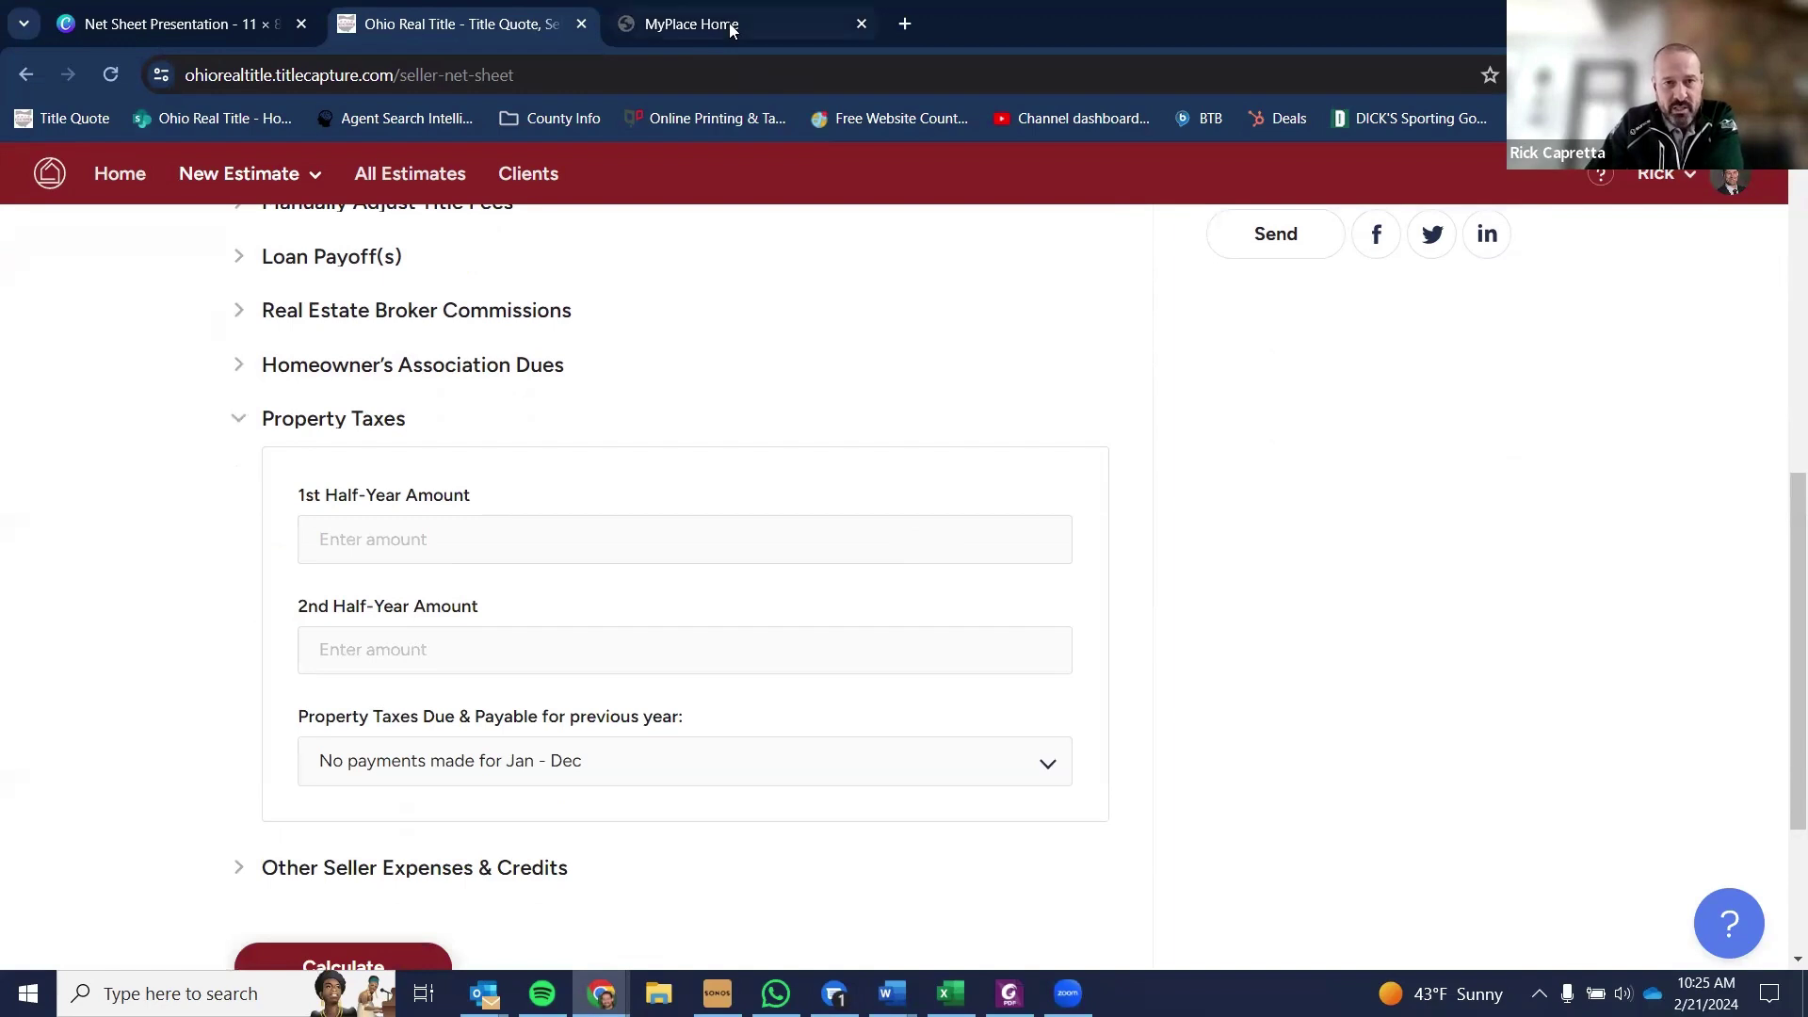
mouse_move(725, 26)
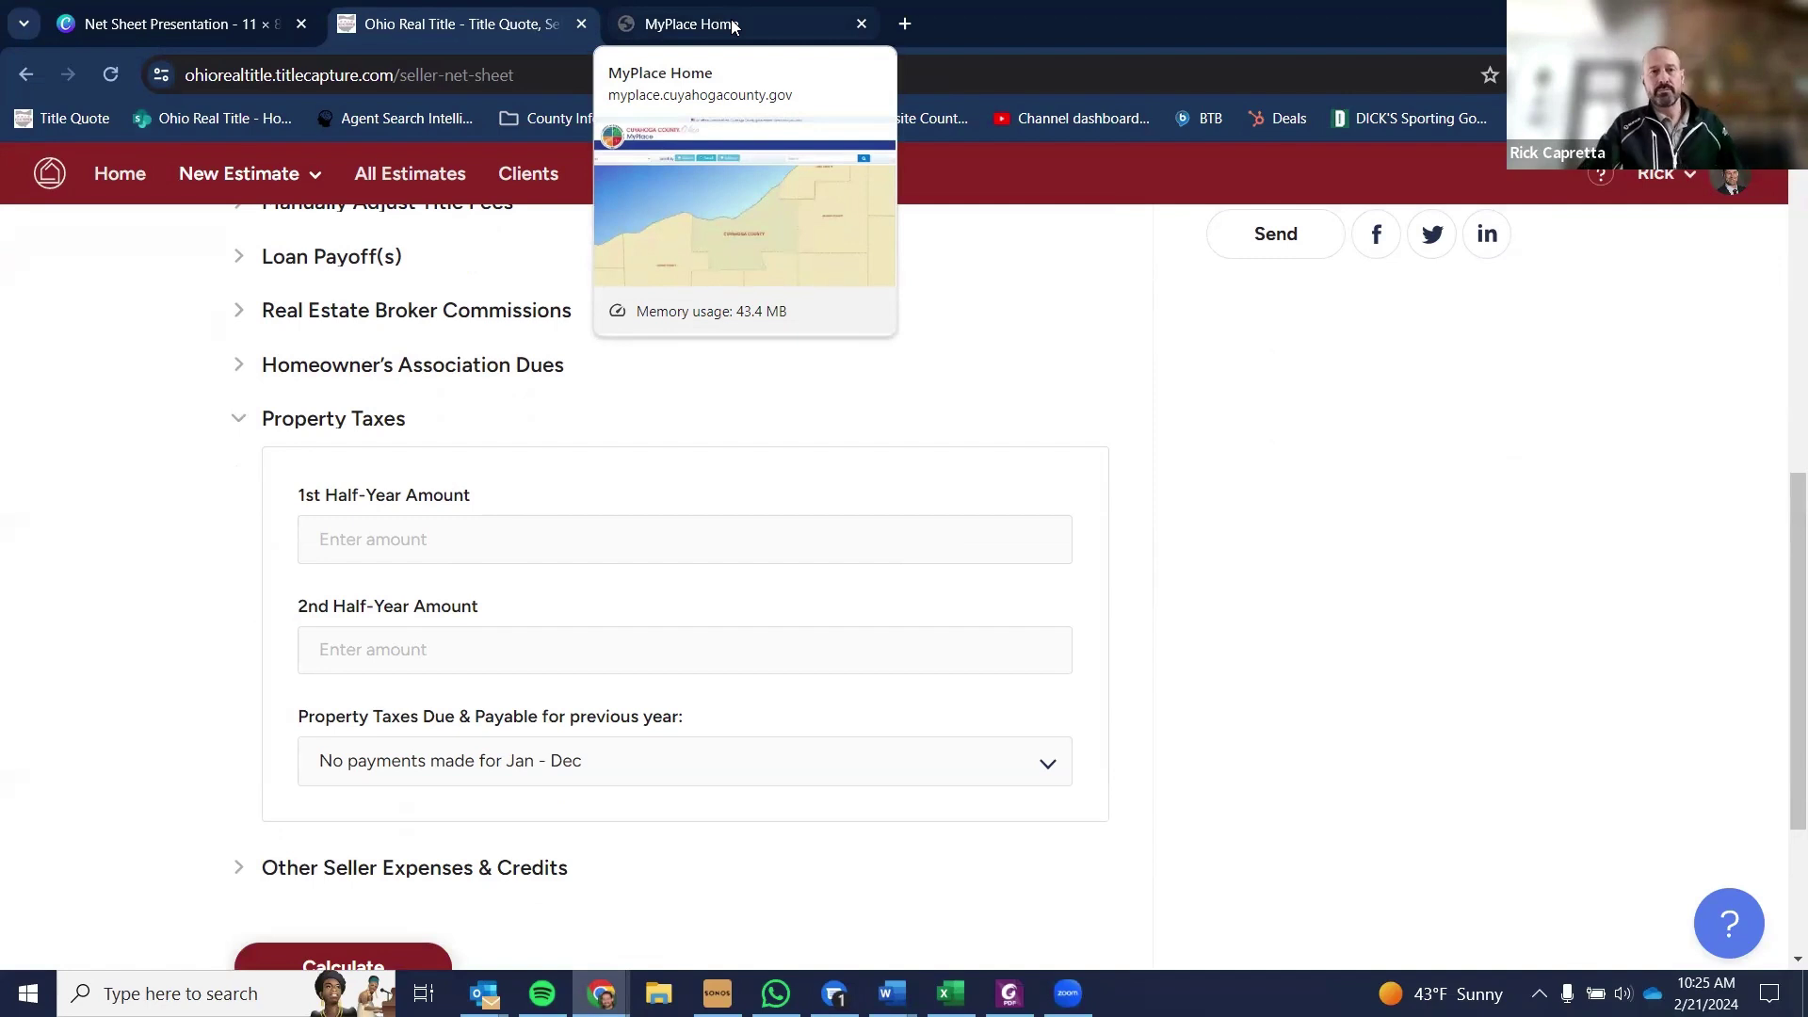
left_click(734, 26)
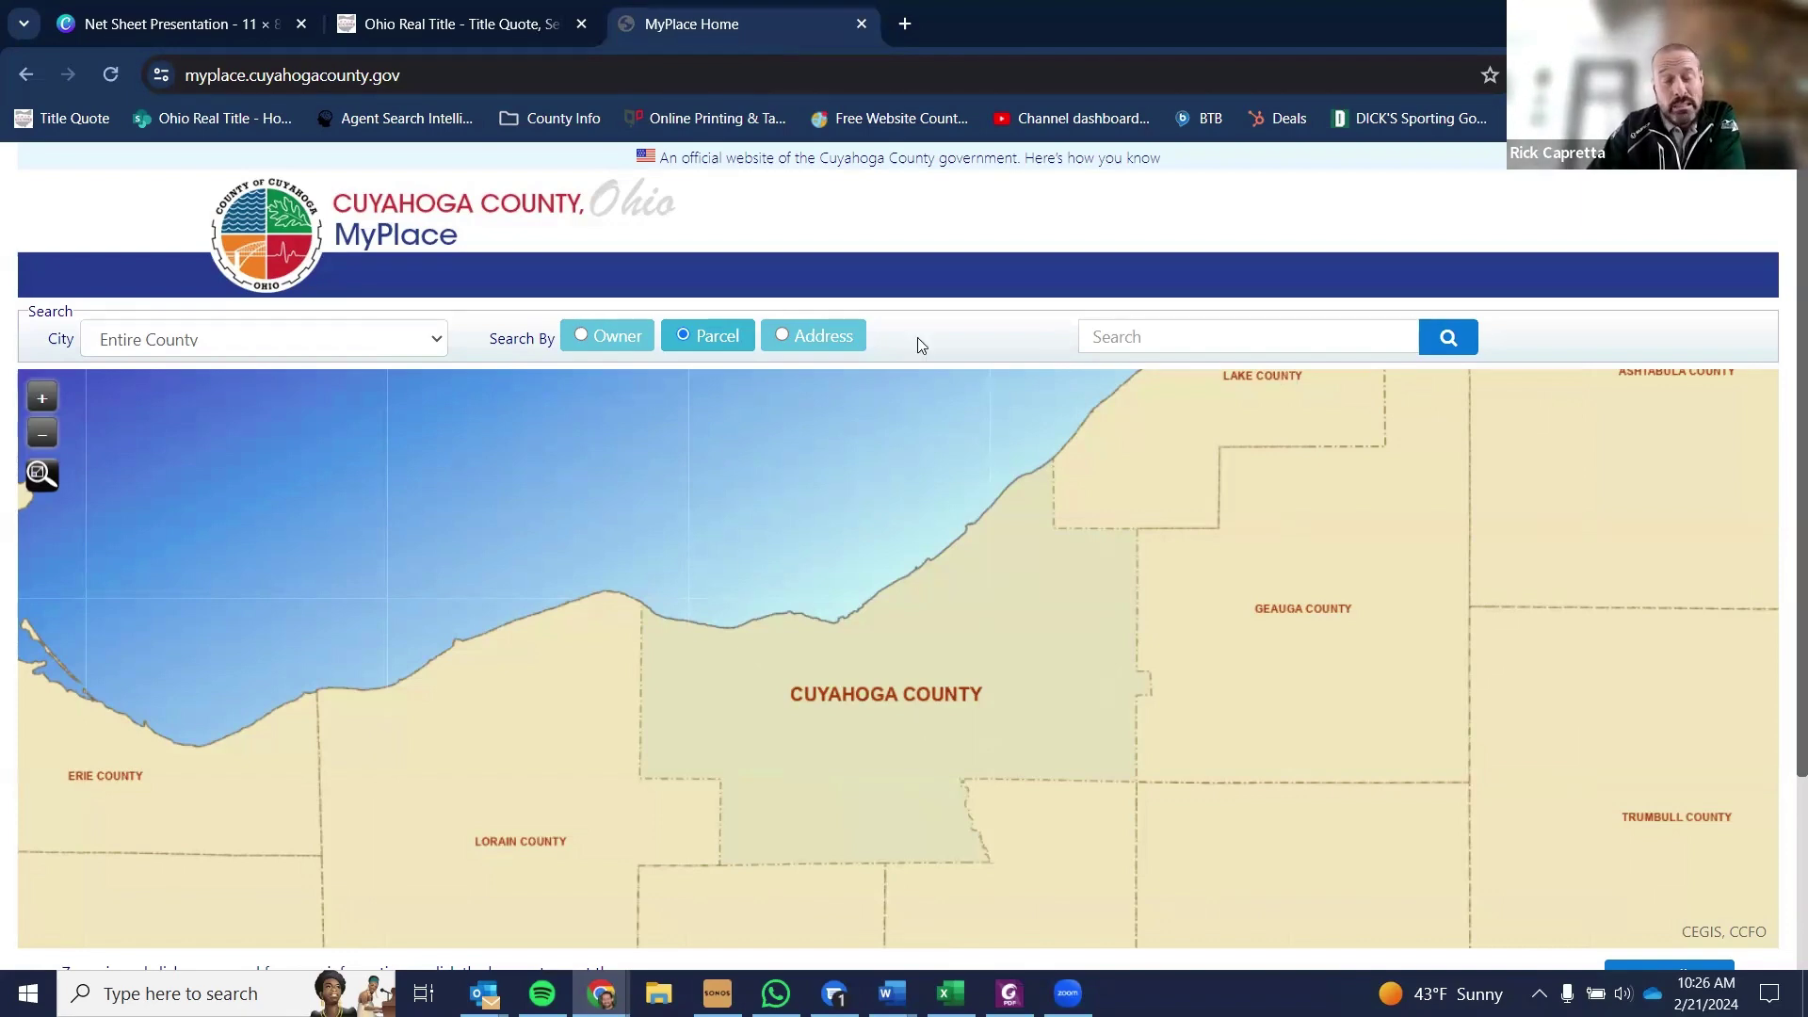
left_click(803, 348)
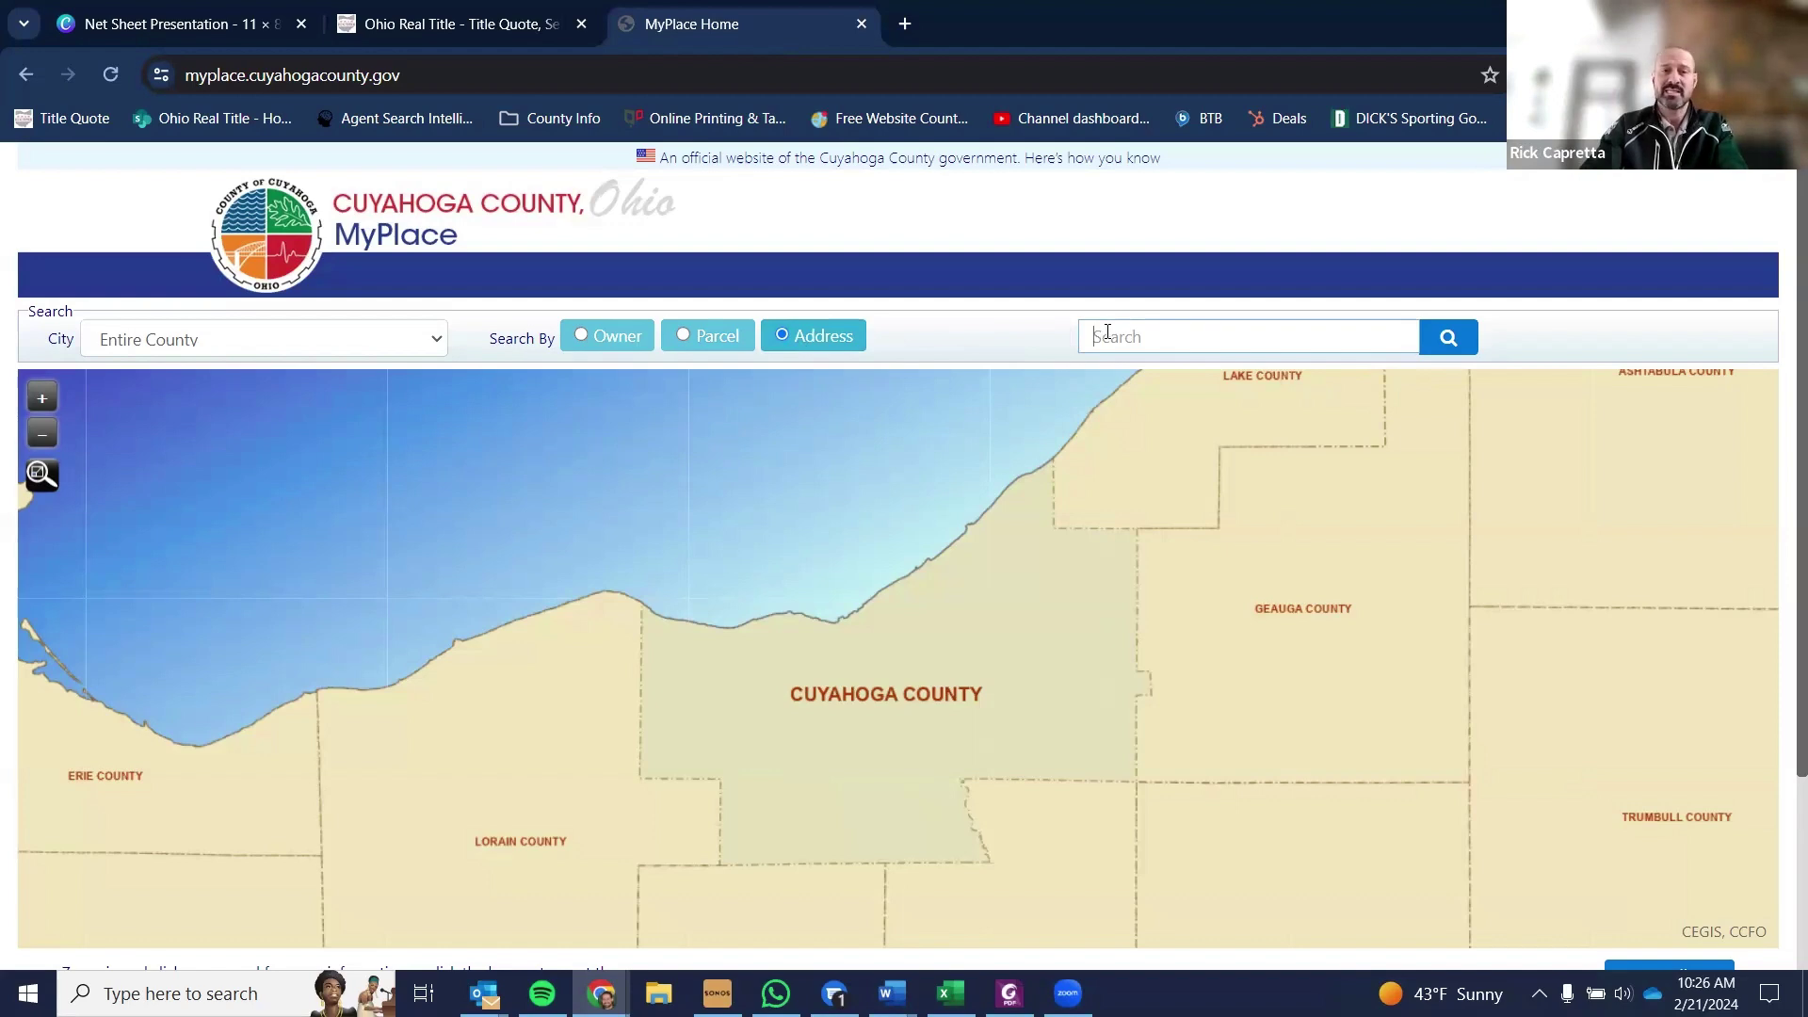
left_click(1108, 331)
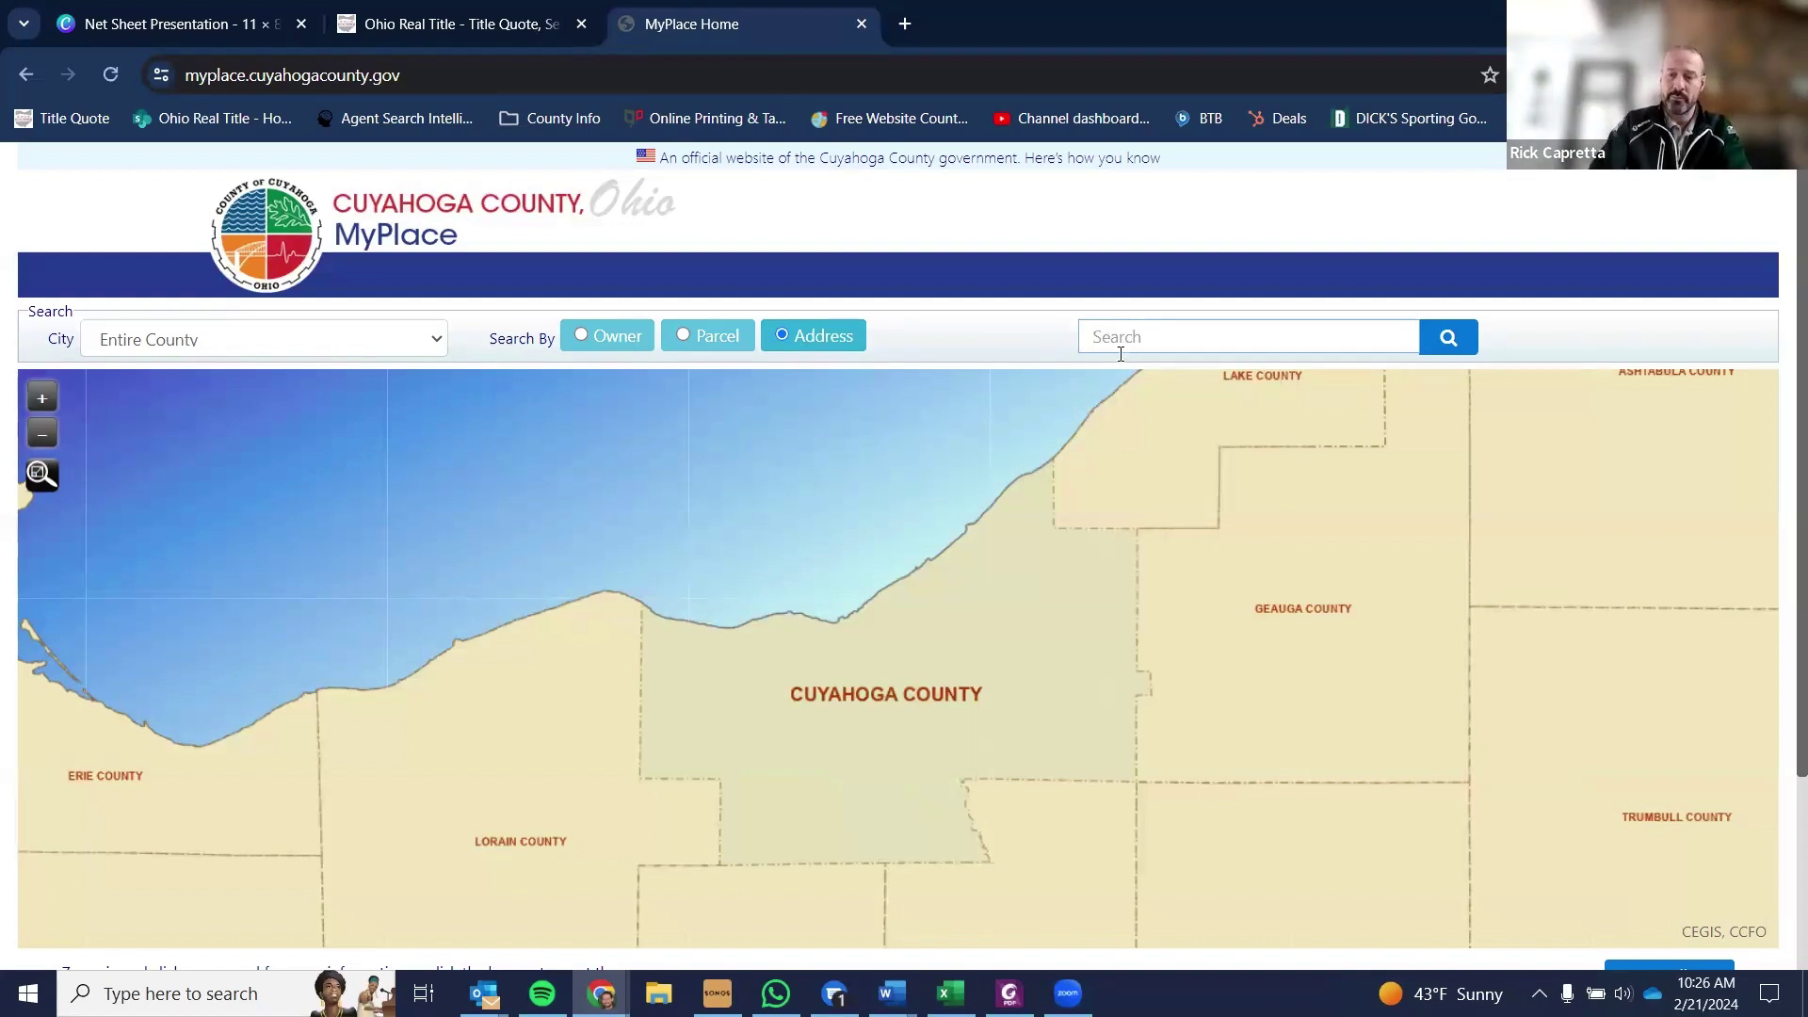
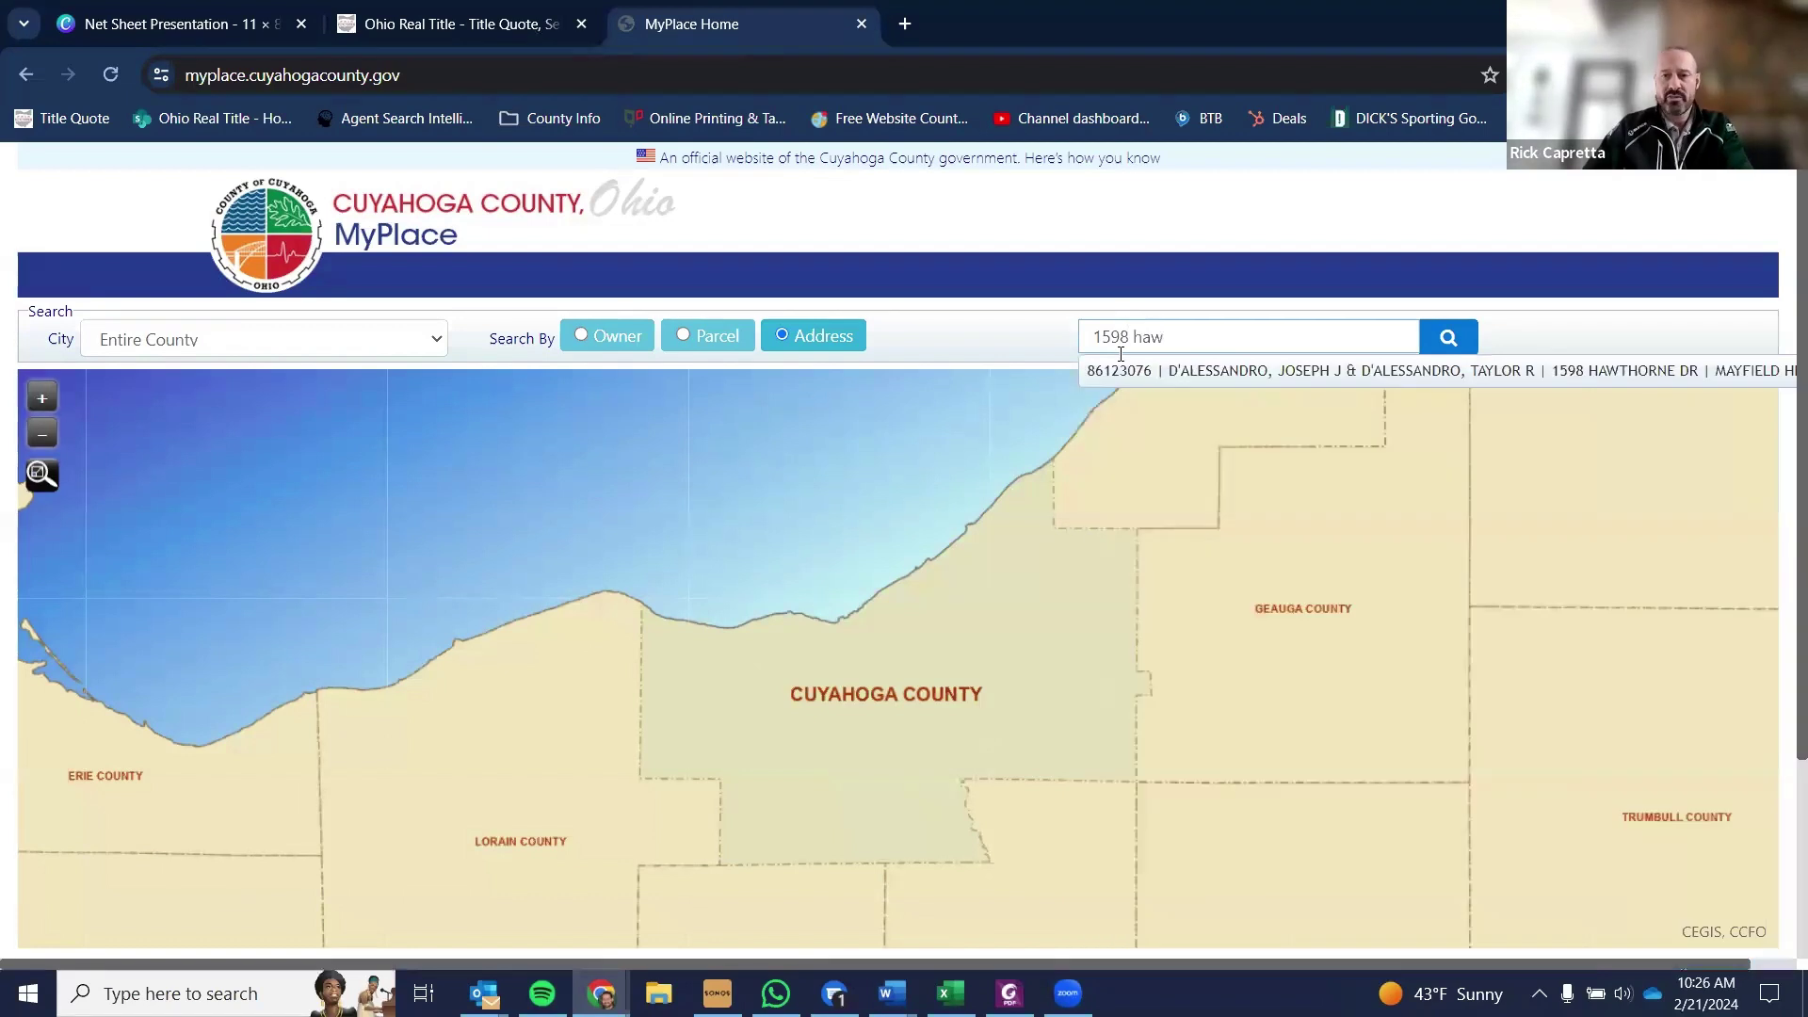
left_click(1181, 369)
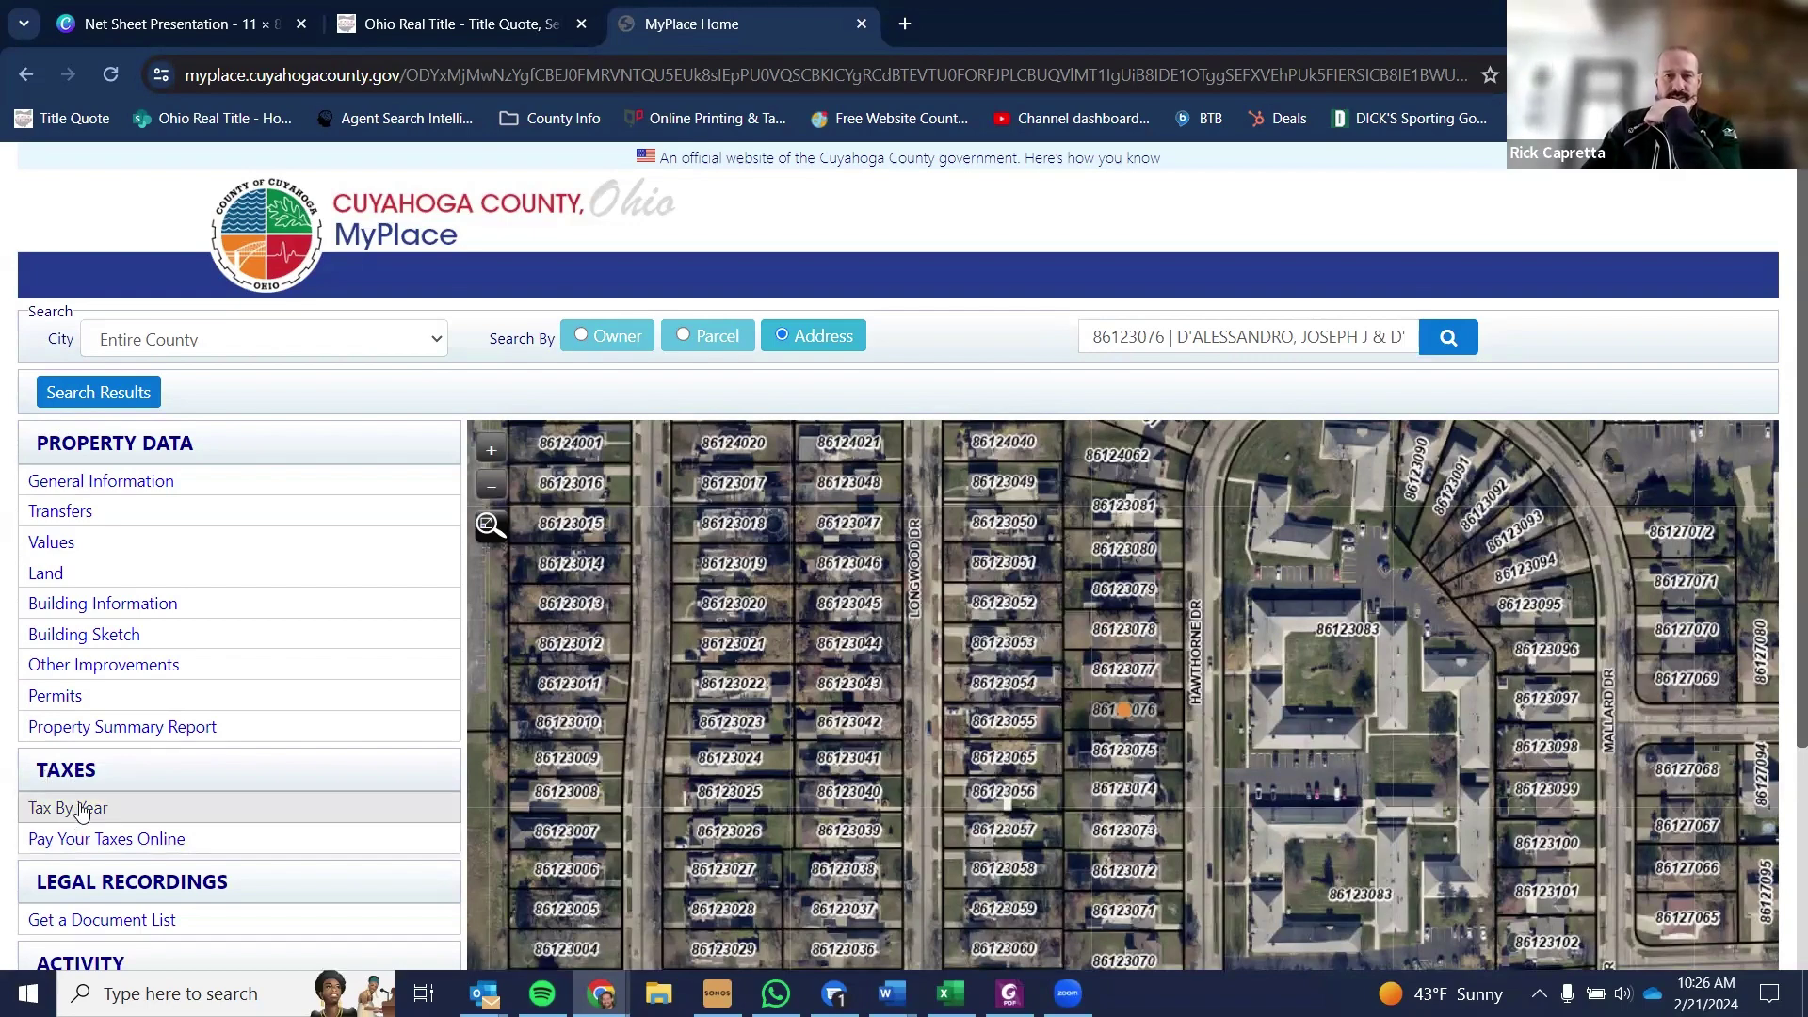
left_click(82, 812)
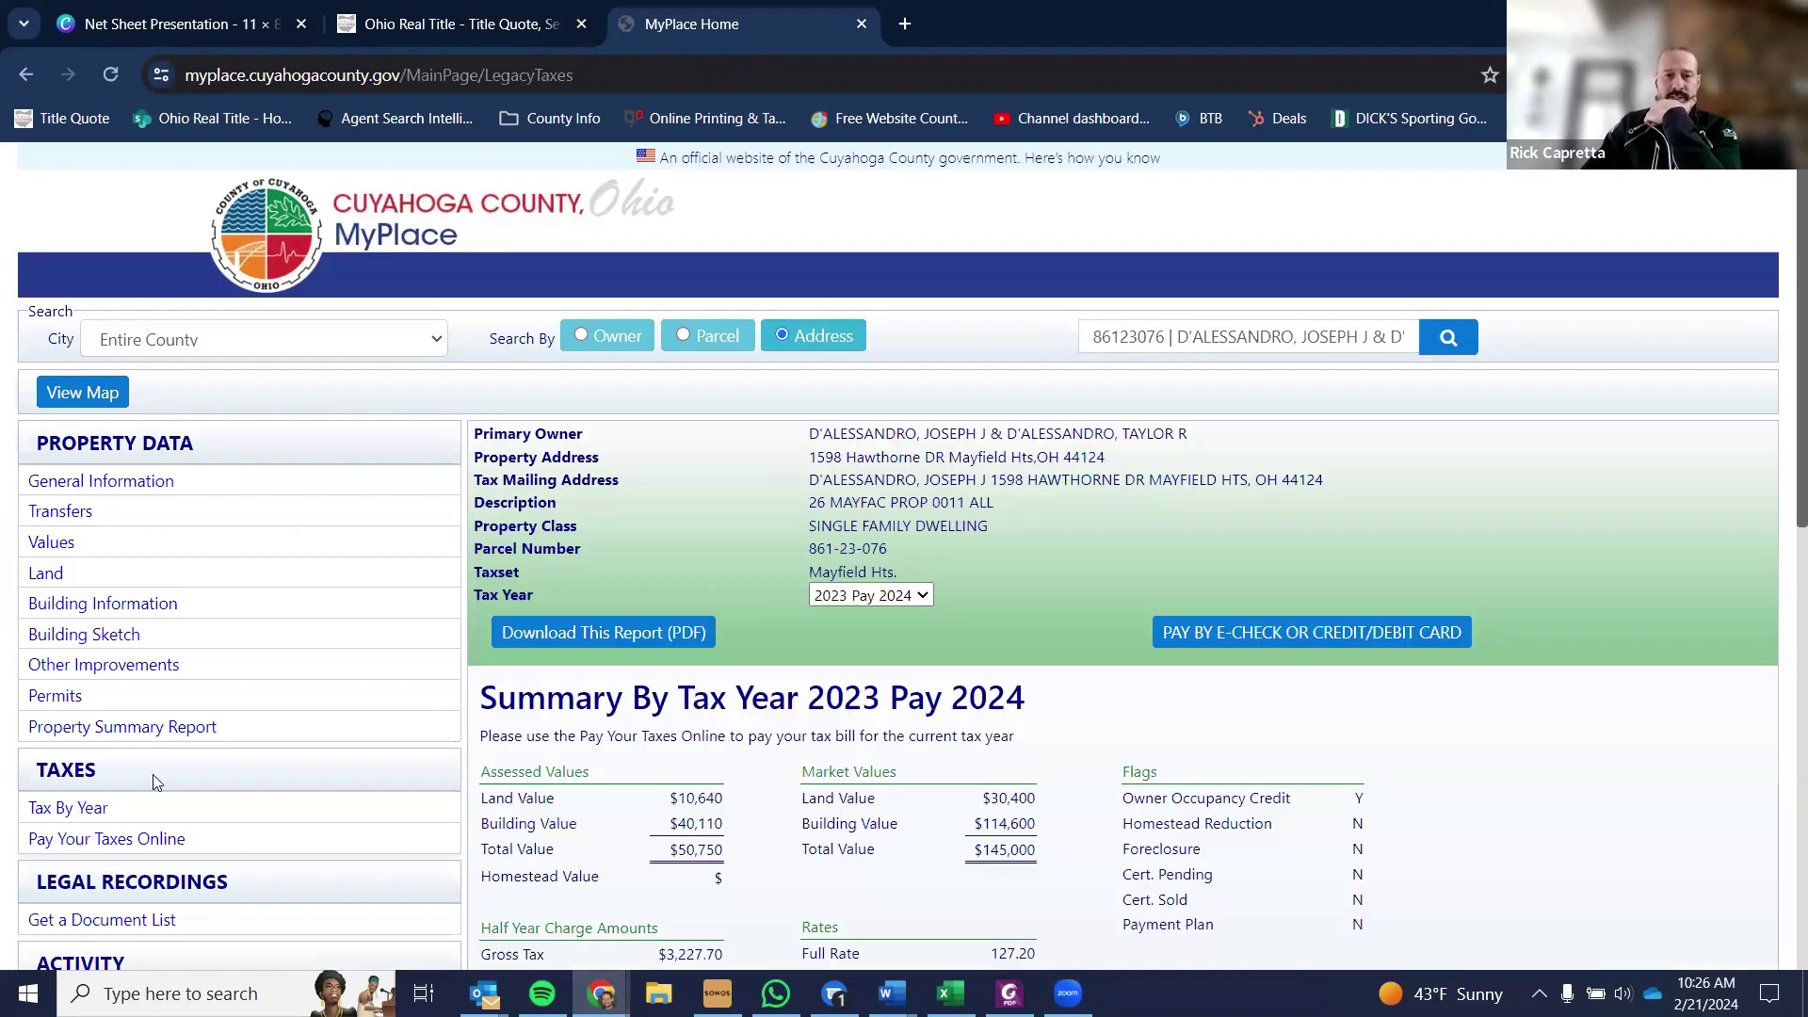
scroll(958, 603, "down", 2)
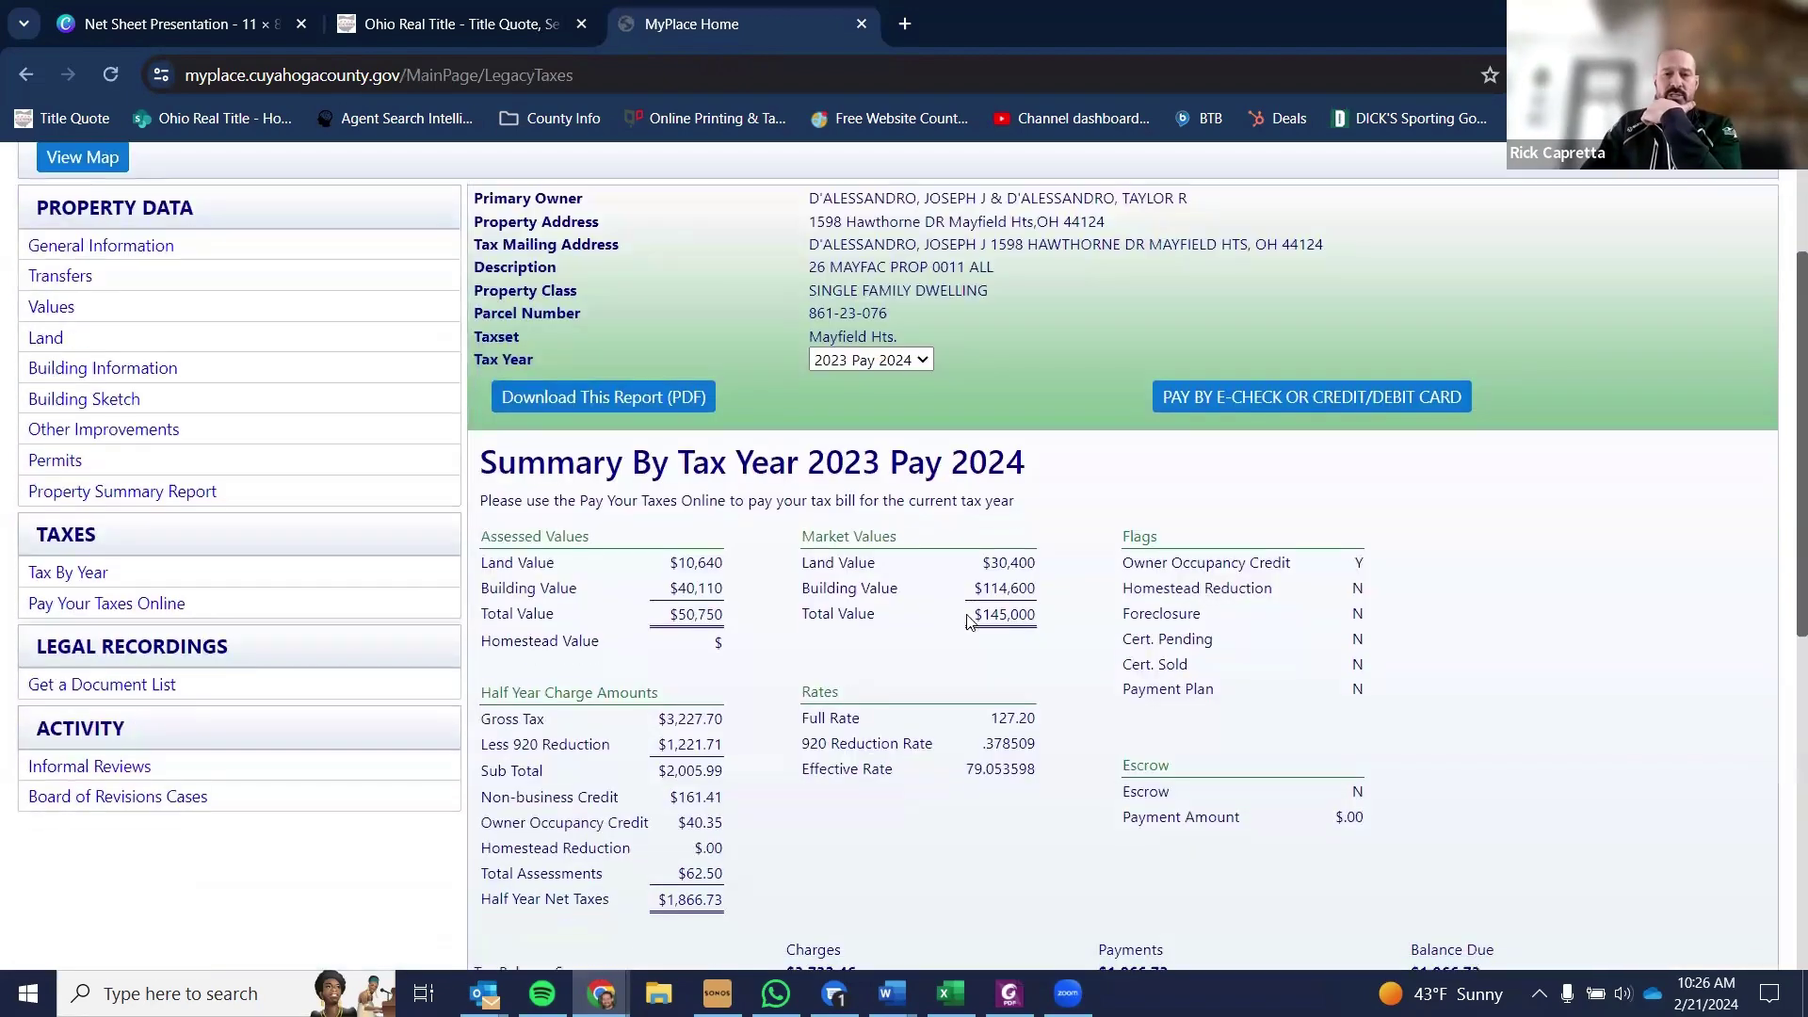
scroll(969, 626, "down", 3)
scroll(951, 650, "up", 1)
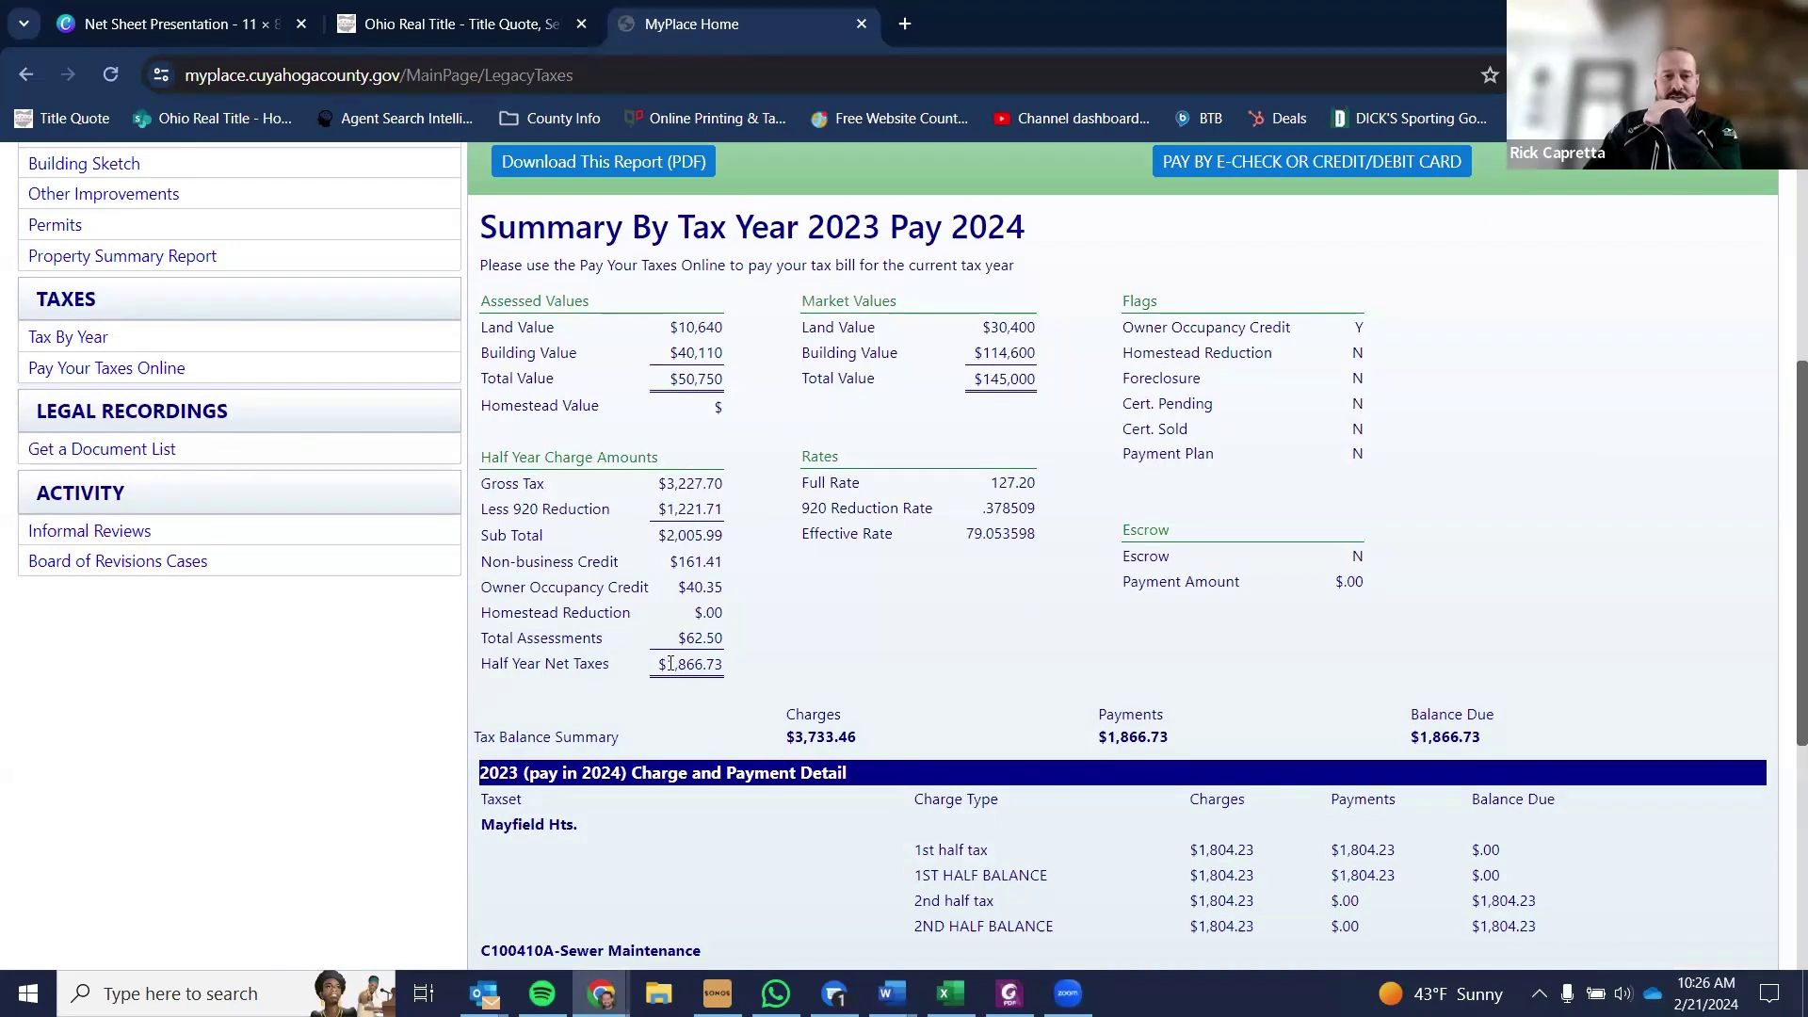
left_click_drag(670, 663, 717, 663)
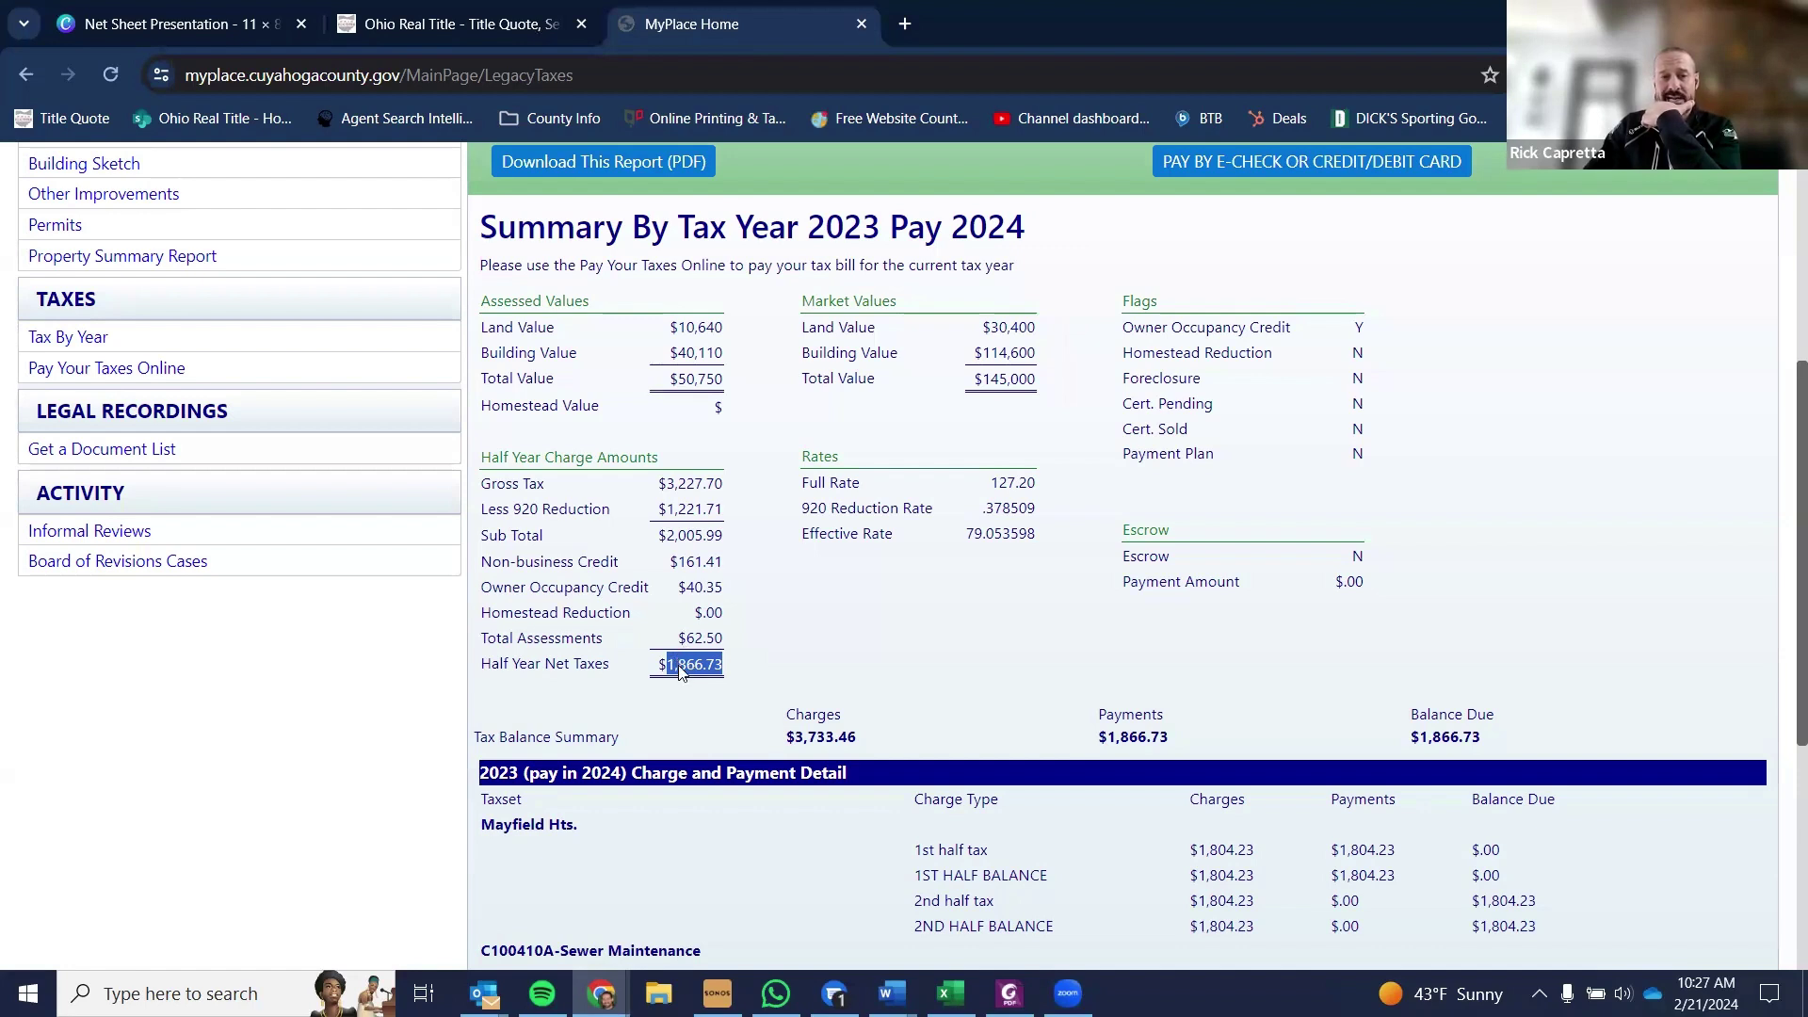
right_click(678, 664)
left_click(751, 306)
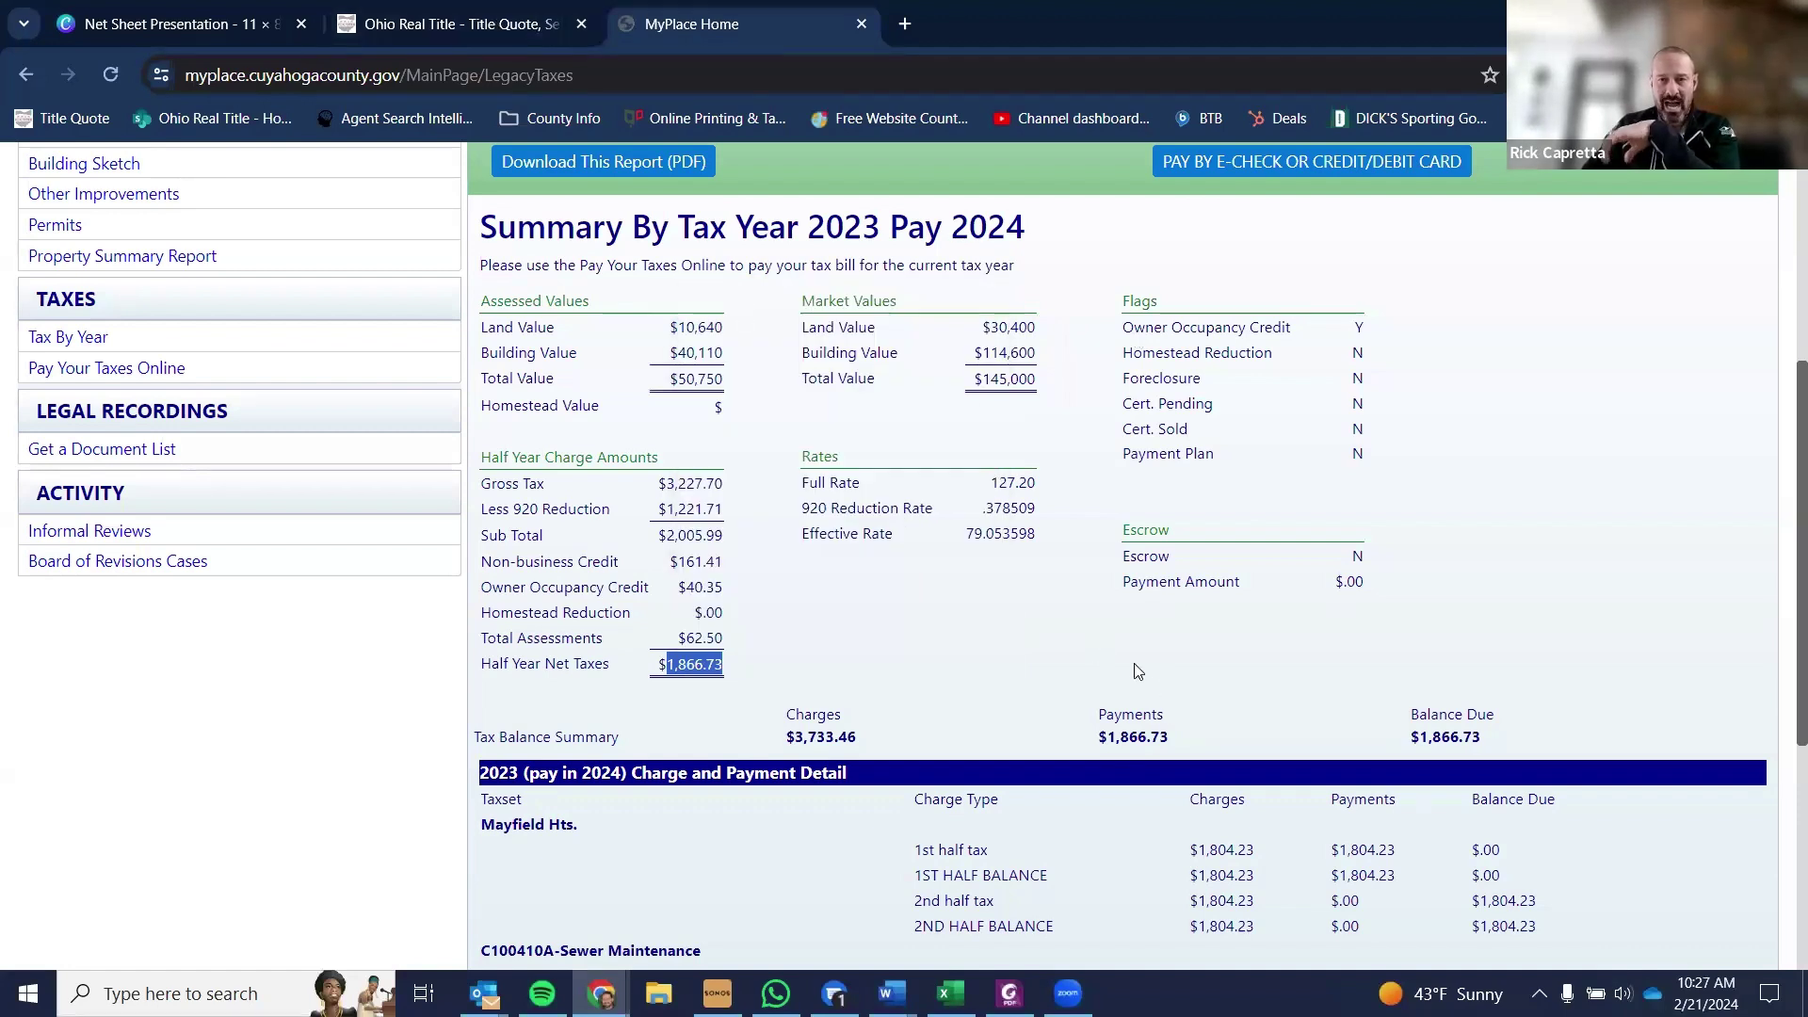
scroll(1055, 650, "down", 1)
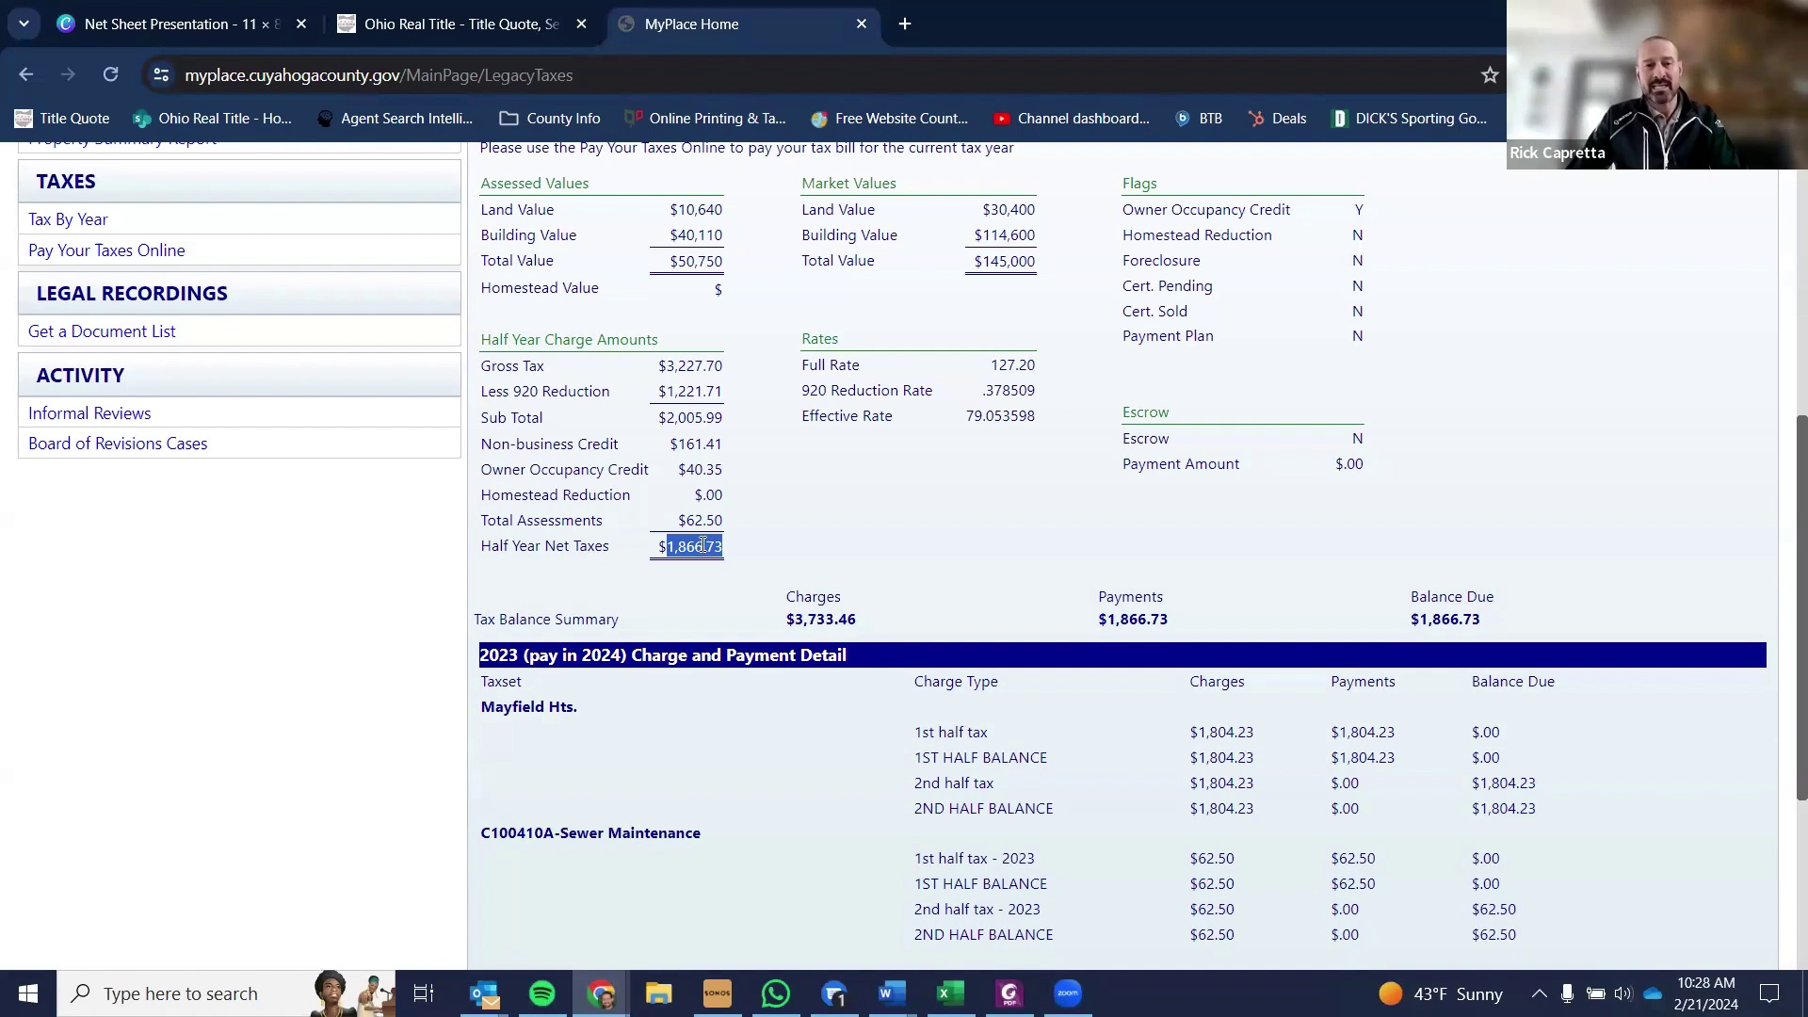
- Paste $1,866.73 into both the 1st and 2nd Half-Year Amount tax fields
left_click(419, 21)
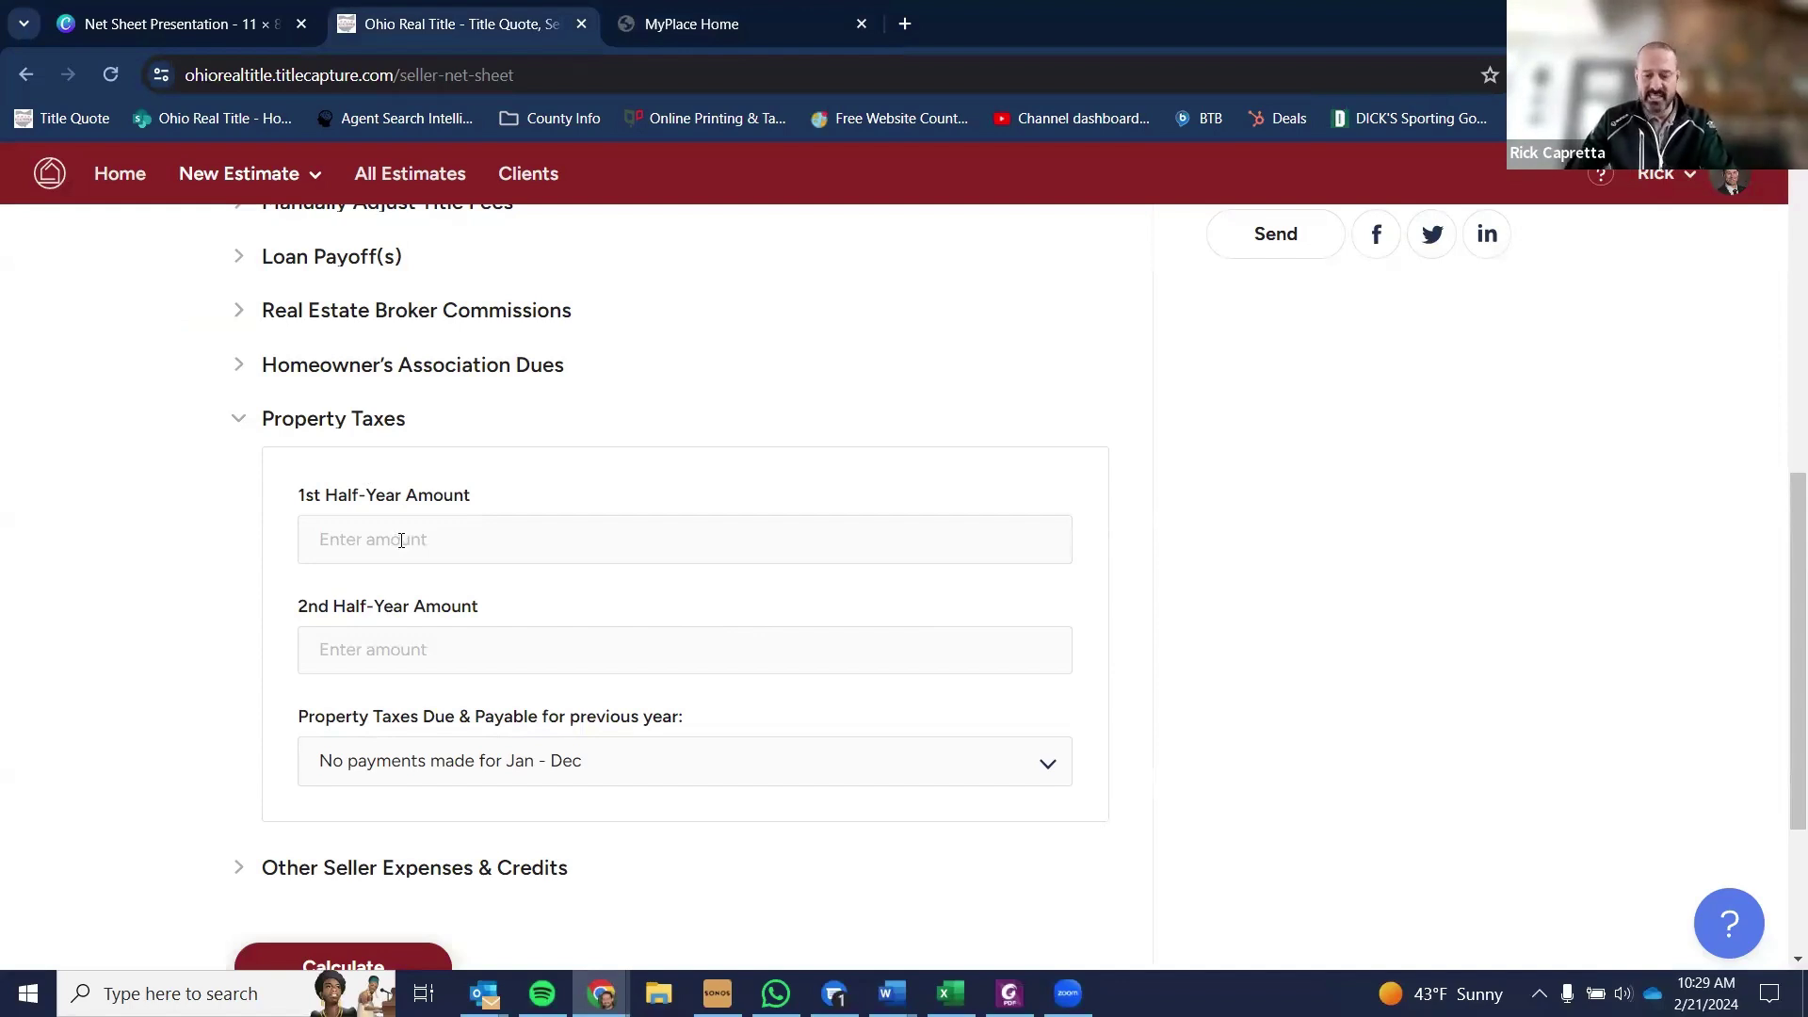
left_click(429, 533)
key("ctrl+v")
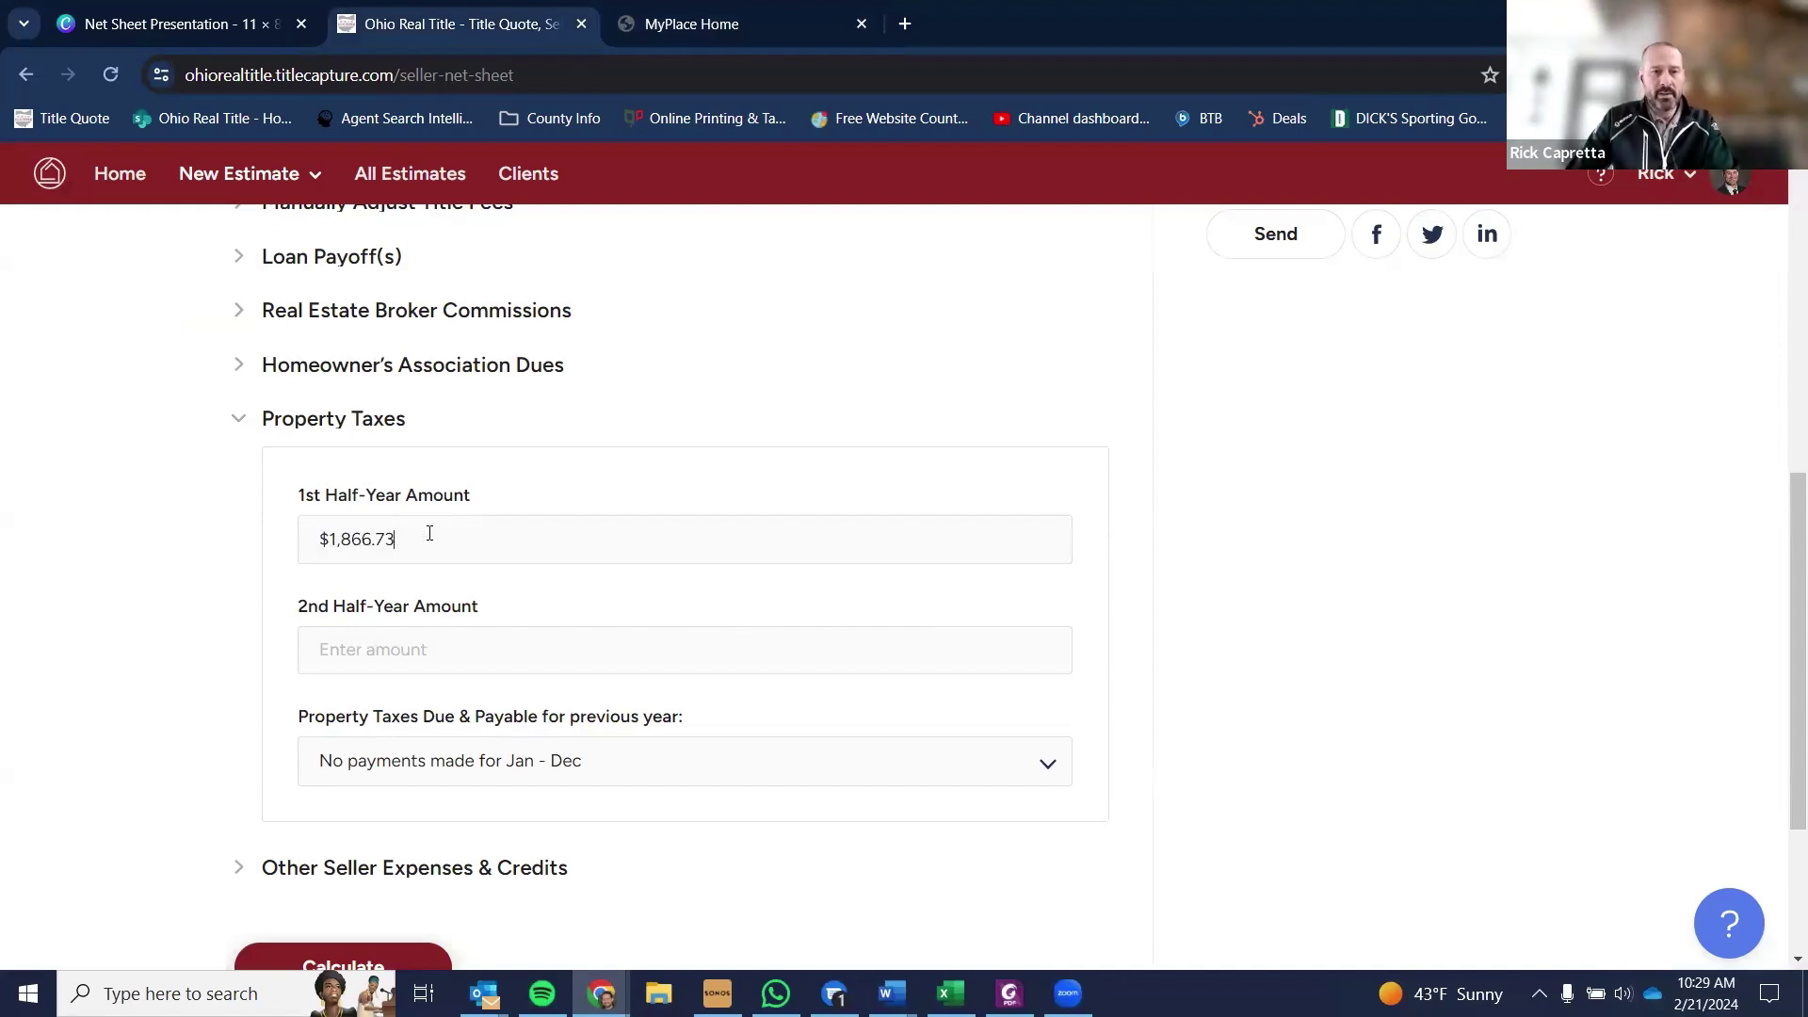
left_click(420, 643)
key("ctrl+v")
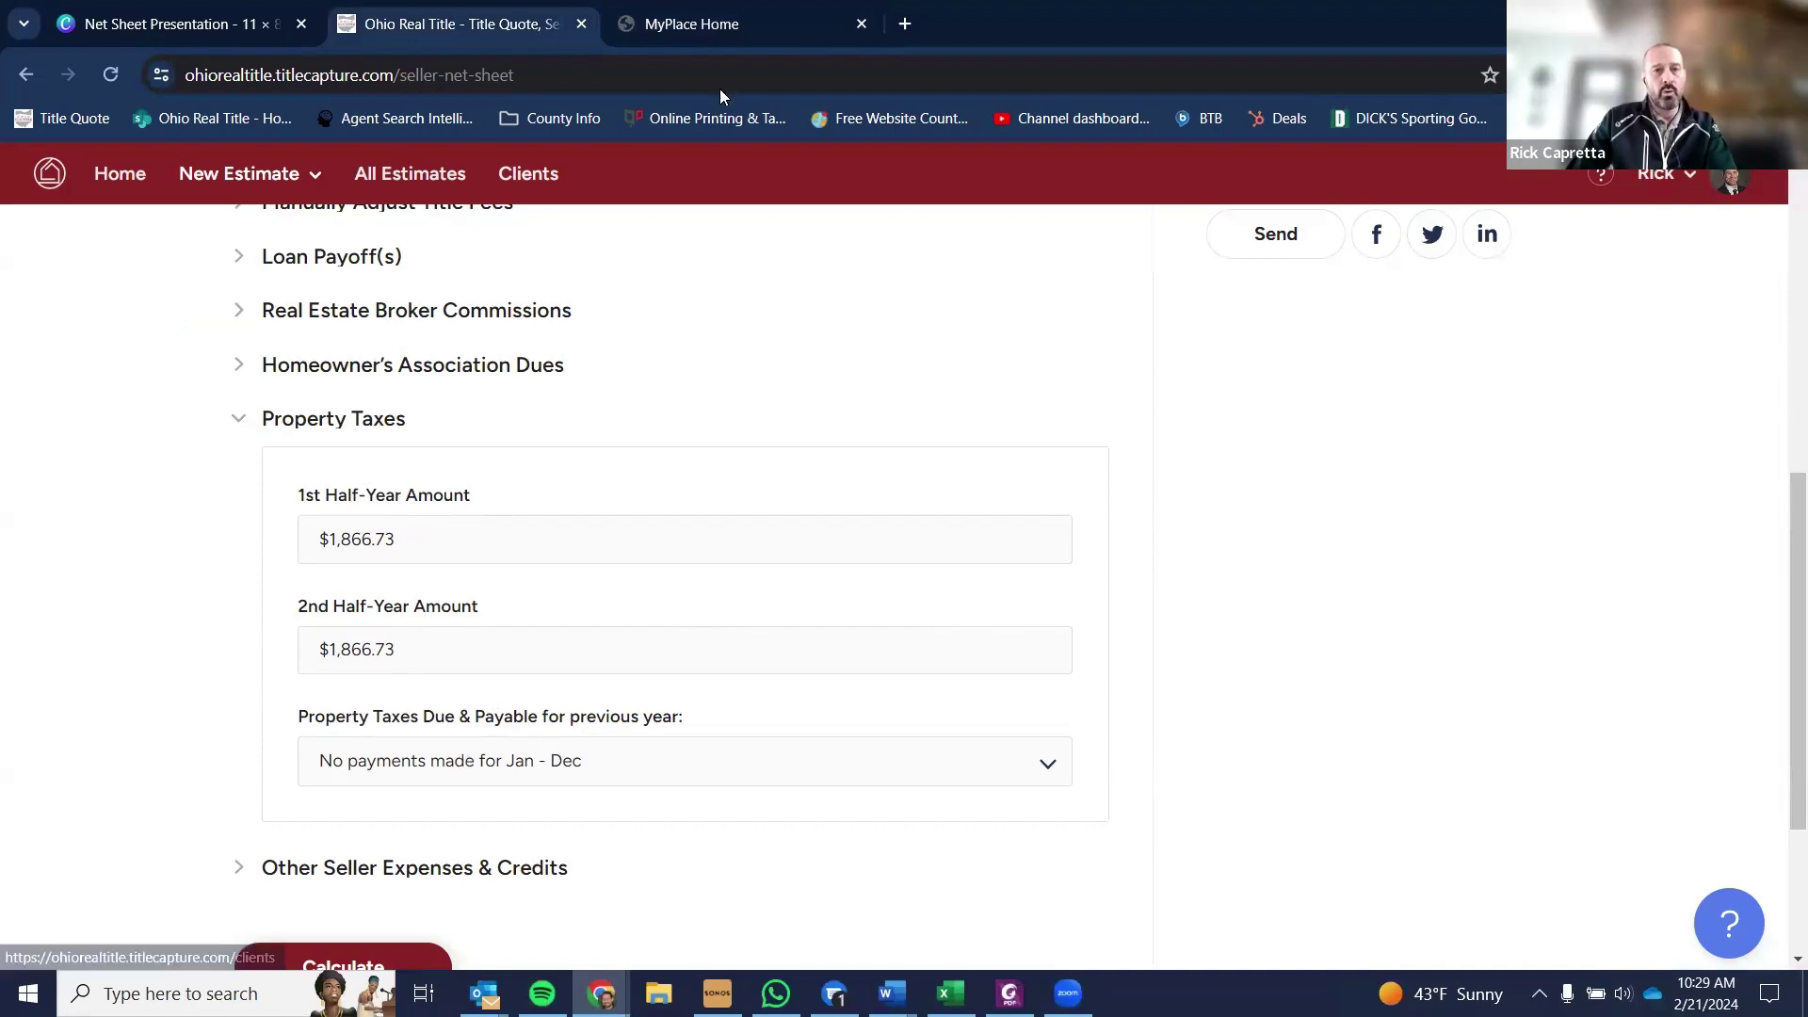
left_click(726, 35)
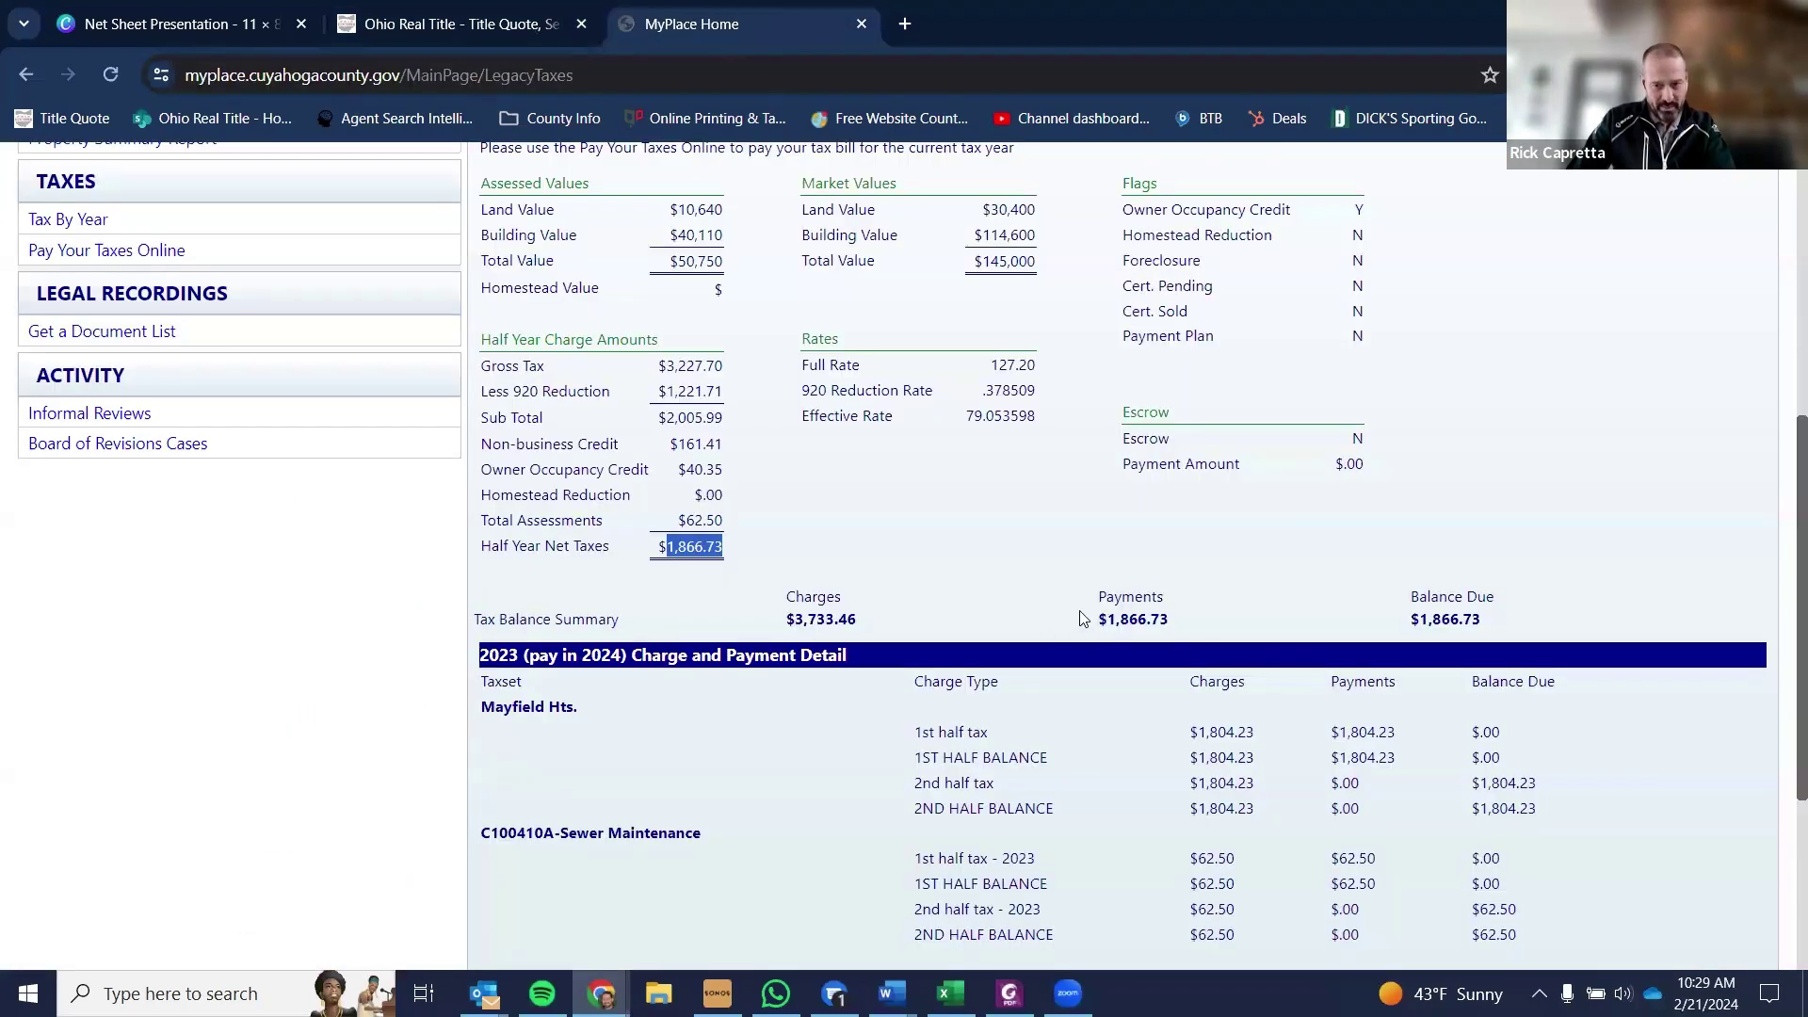
scroll(1287, 728, "down", 1)
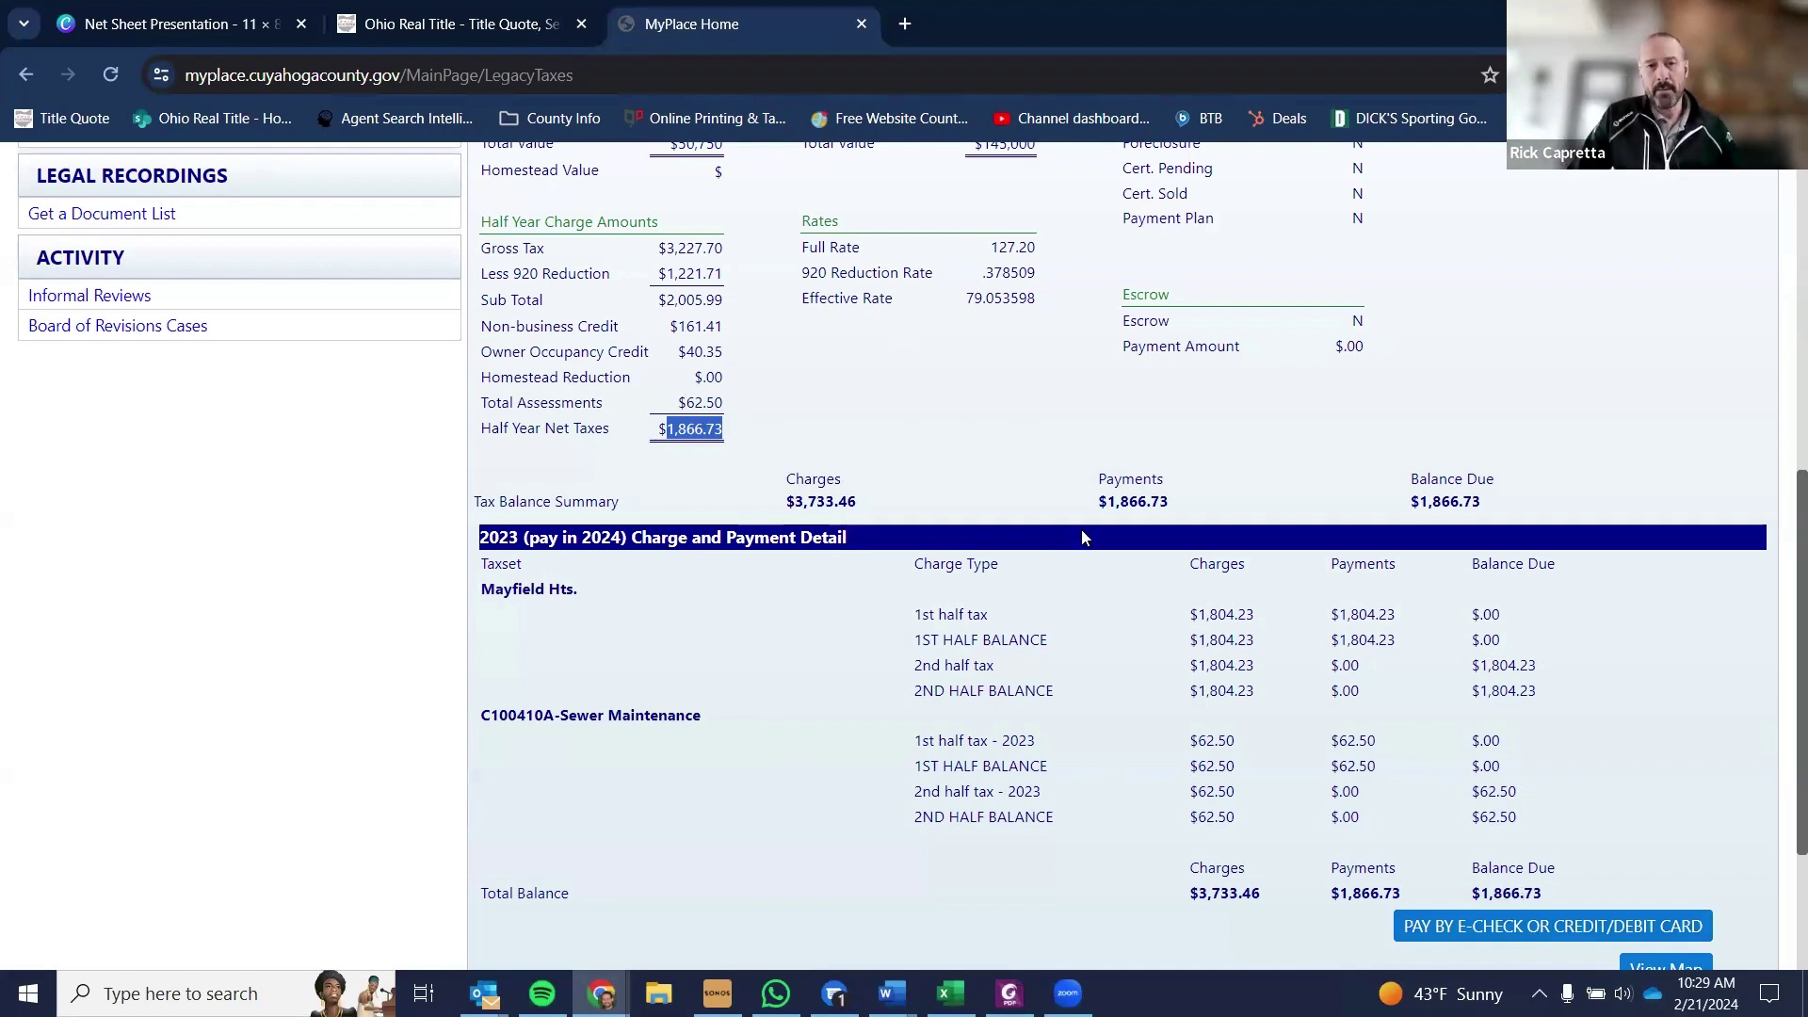
left_click(447, 18)
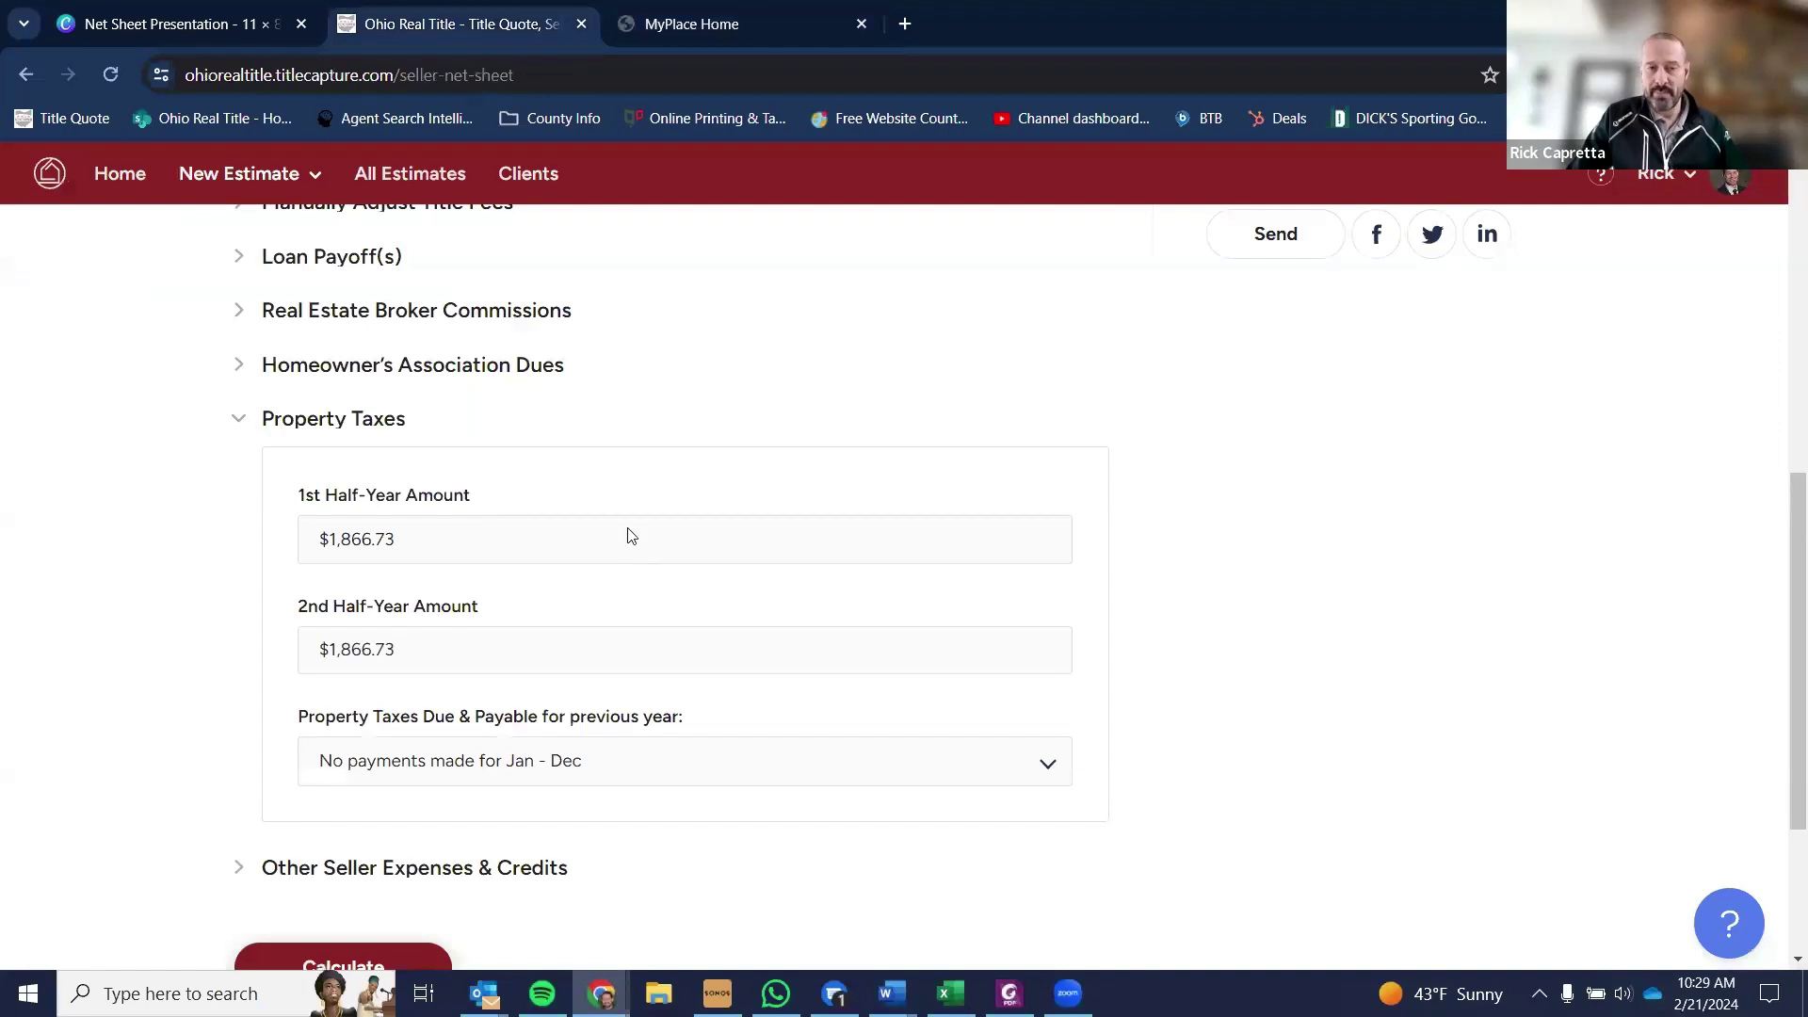
- Set taxes to 'First half has been paid already' and expand Other Seller Expenses & Credits
left_click(589, 761)
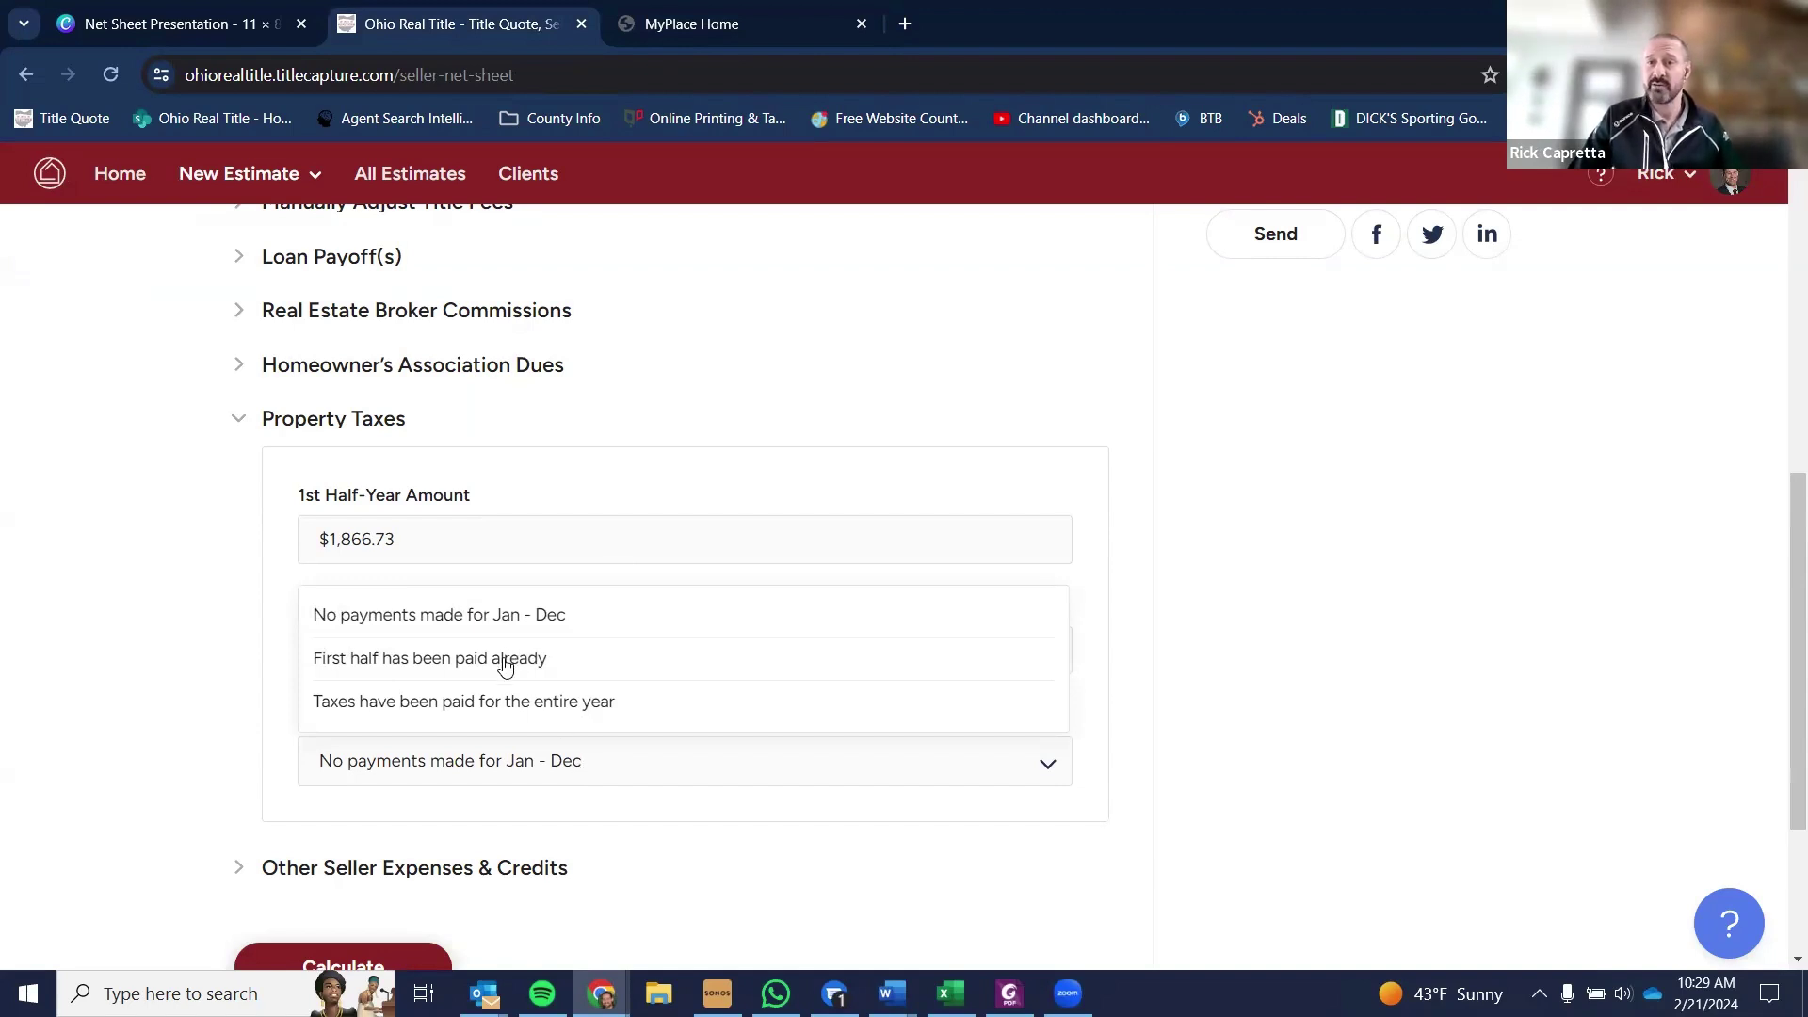
left_click(506, 660)
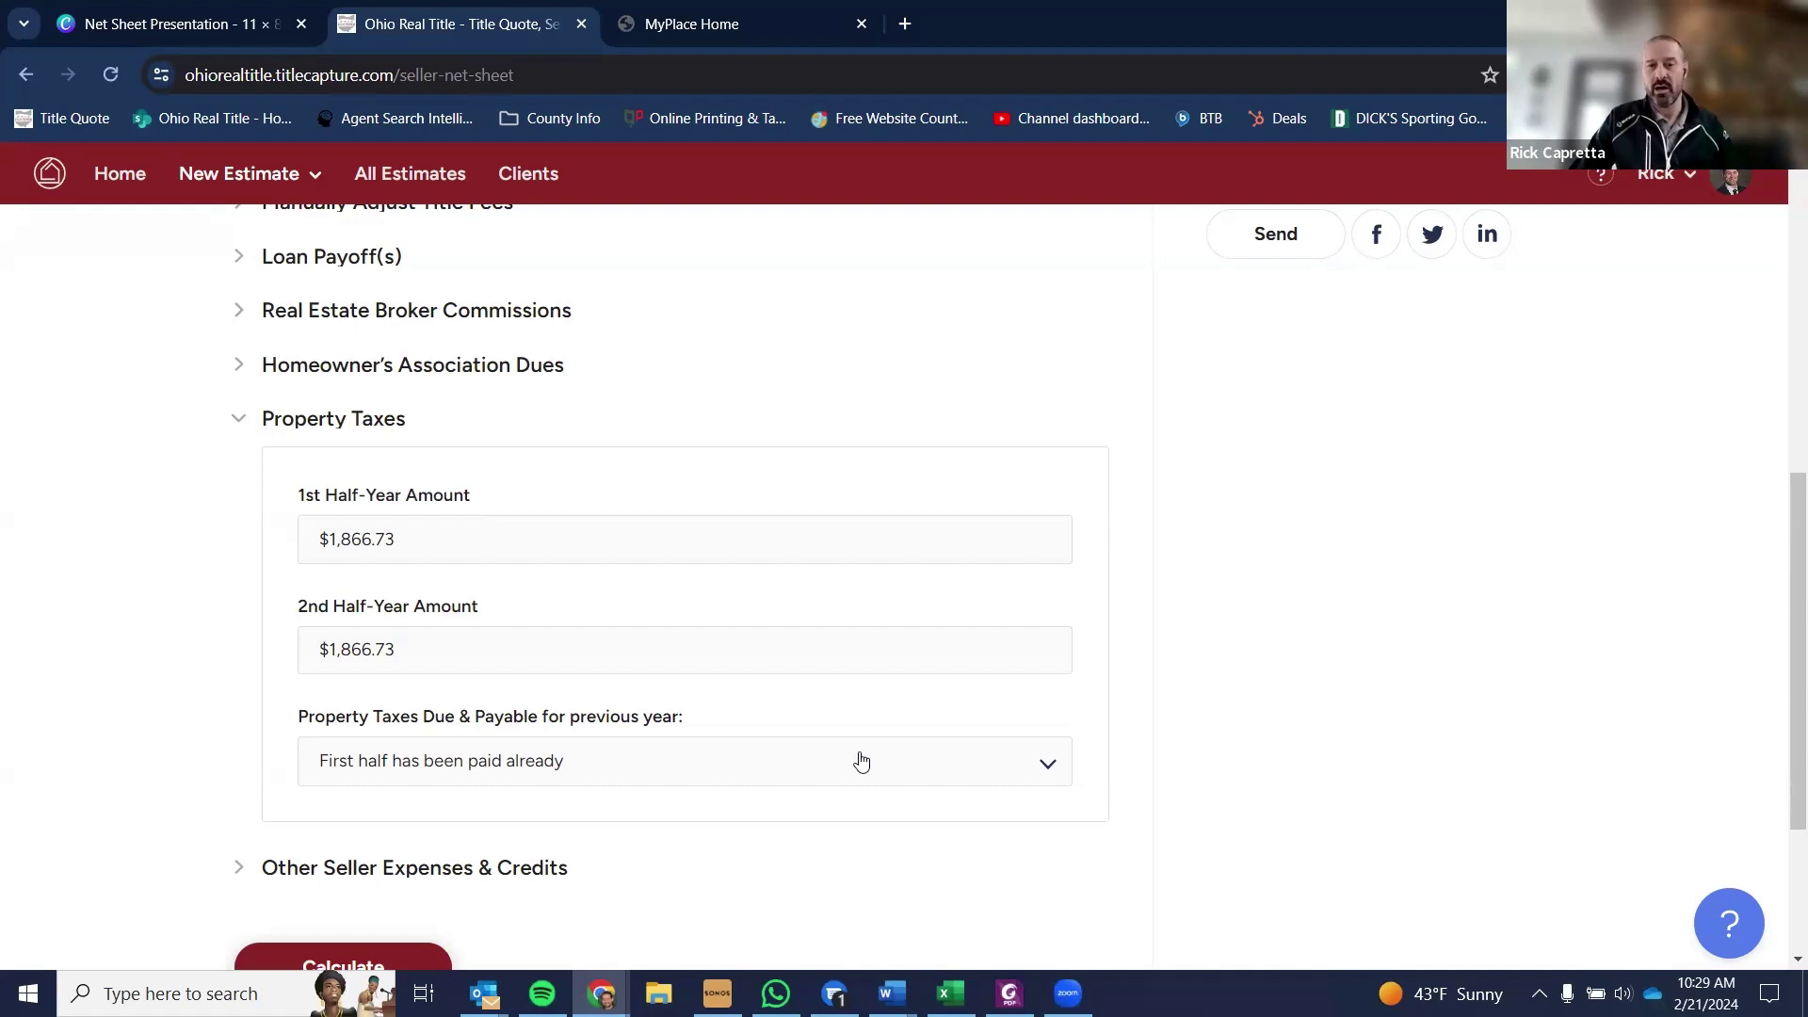
left_click(435, 868)
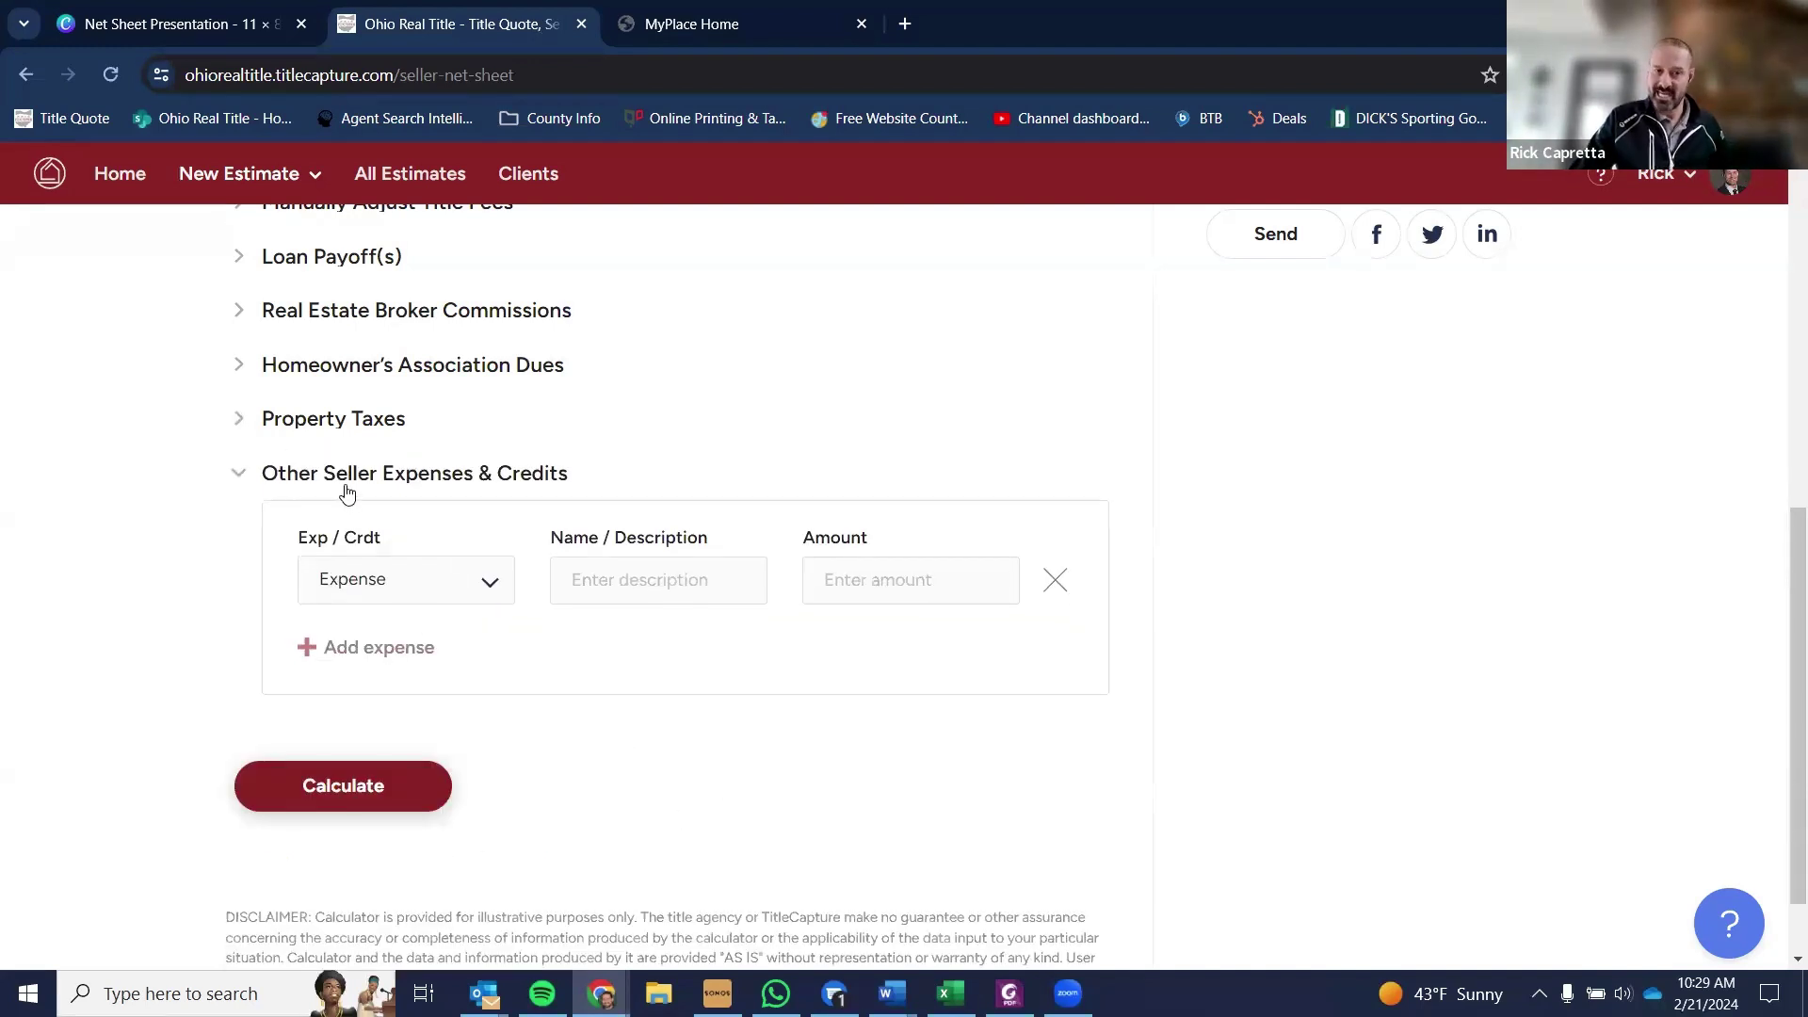
- Enter a Home Warranty expense of 450 and trigger the net sheet calculation
left_click(625, 581)
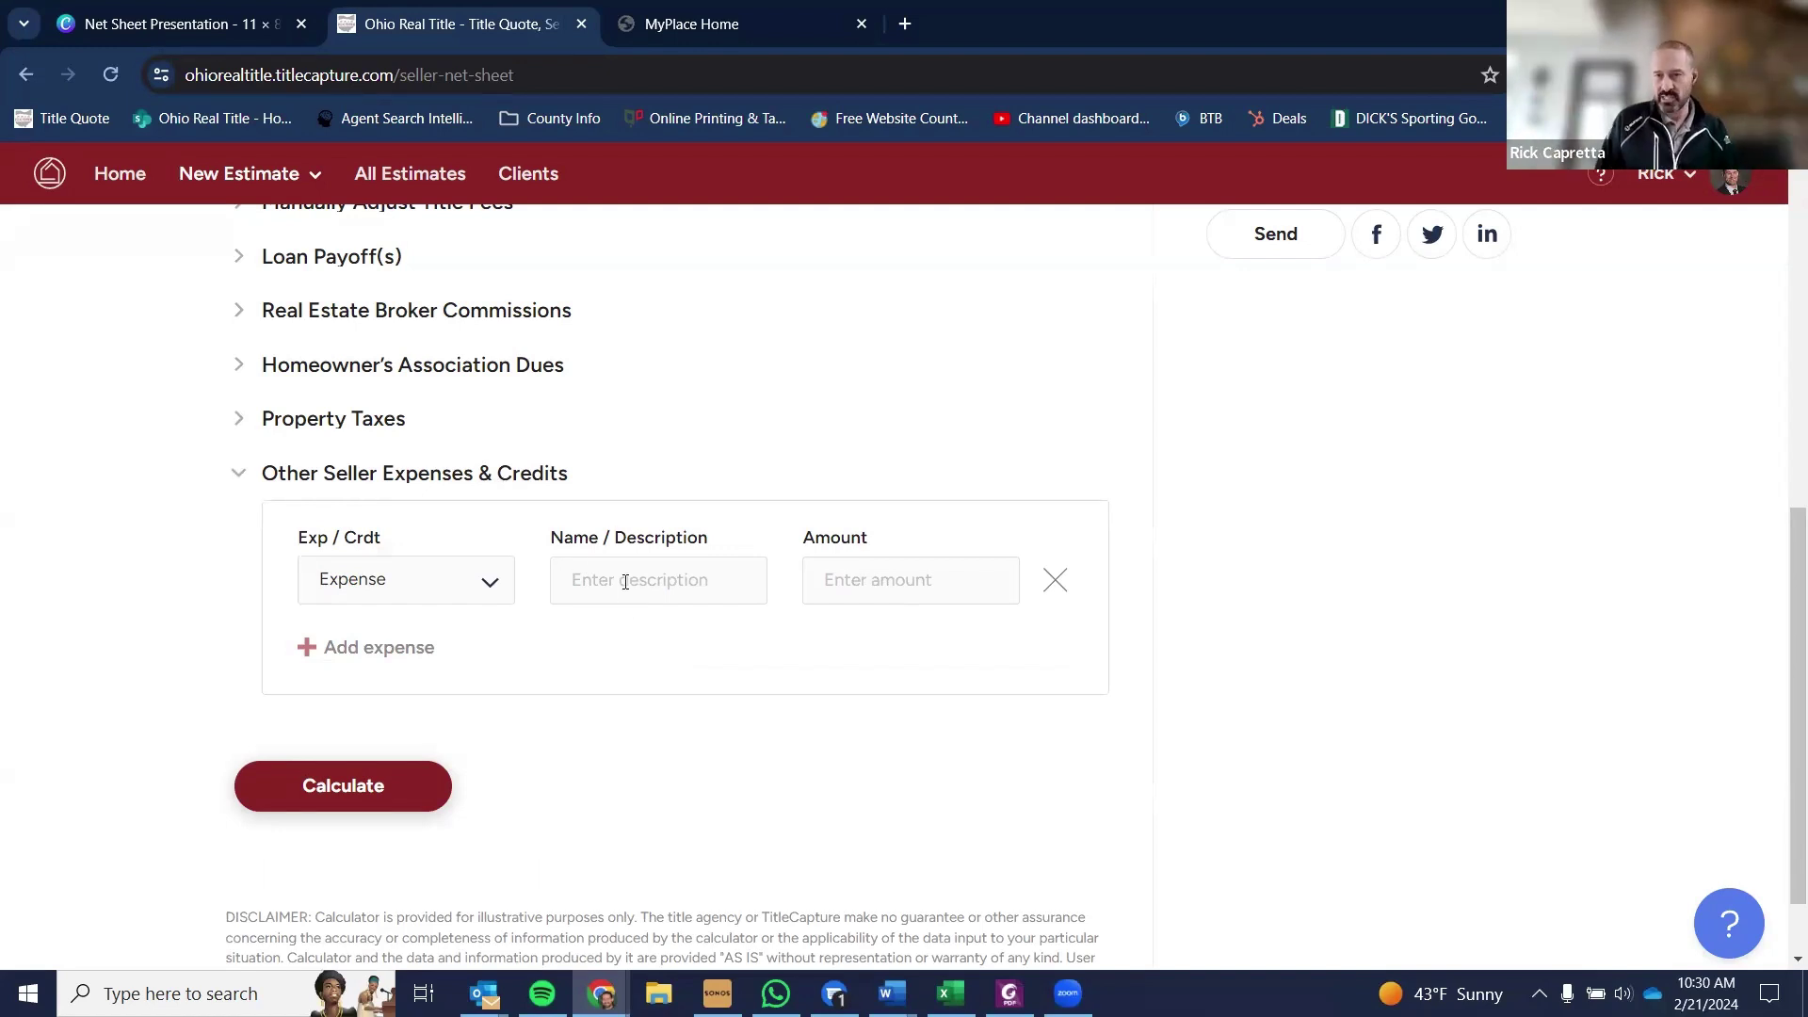
type("Hom")
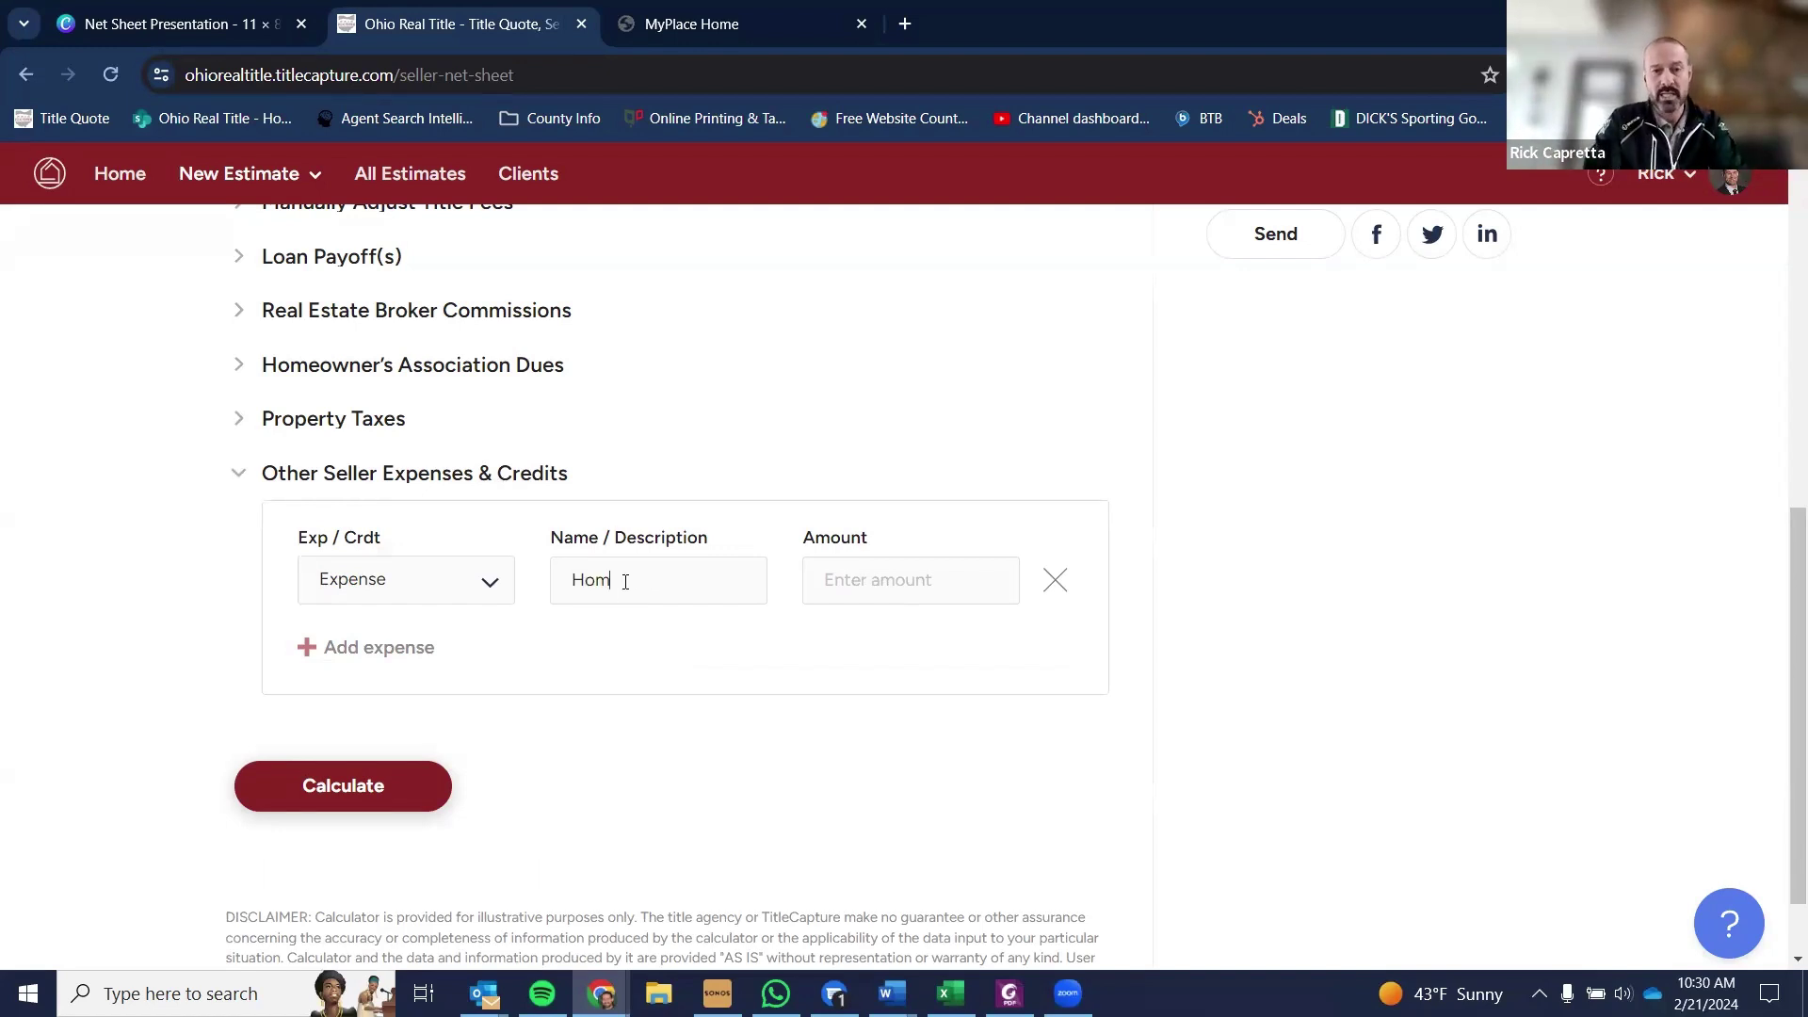
type("e Wa")
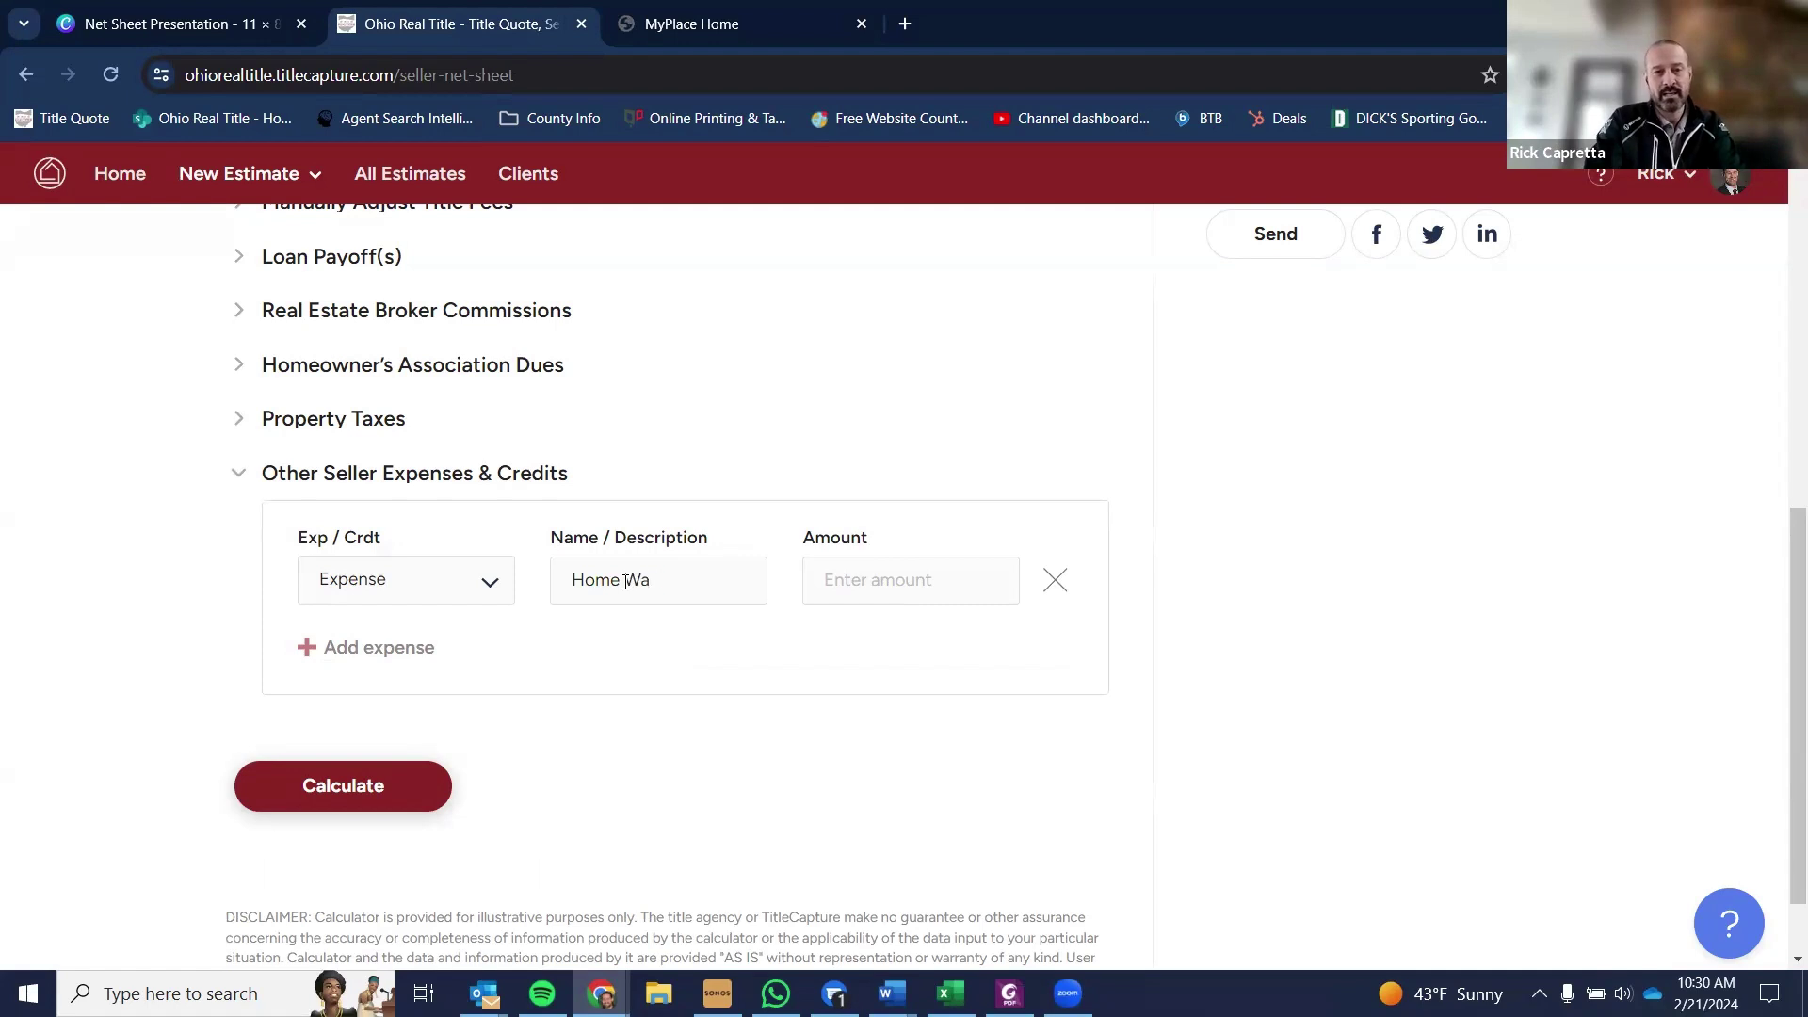
type("ttrranty")
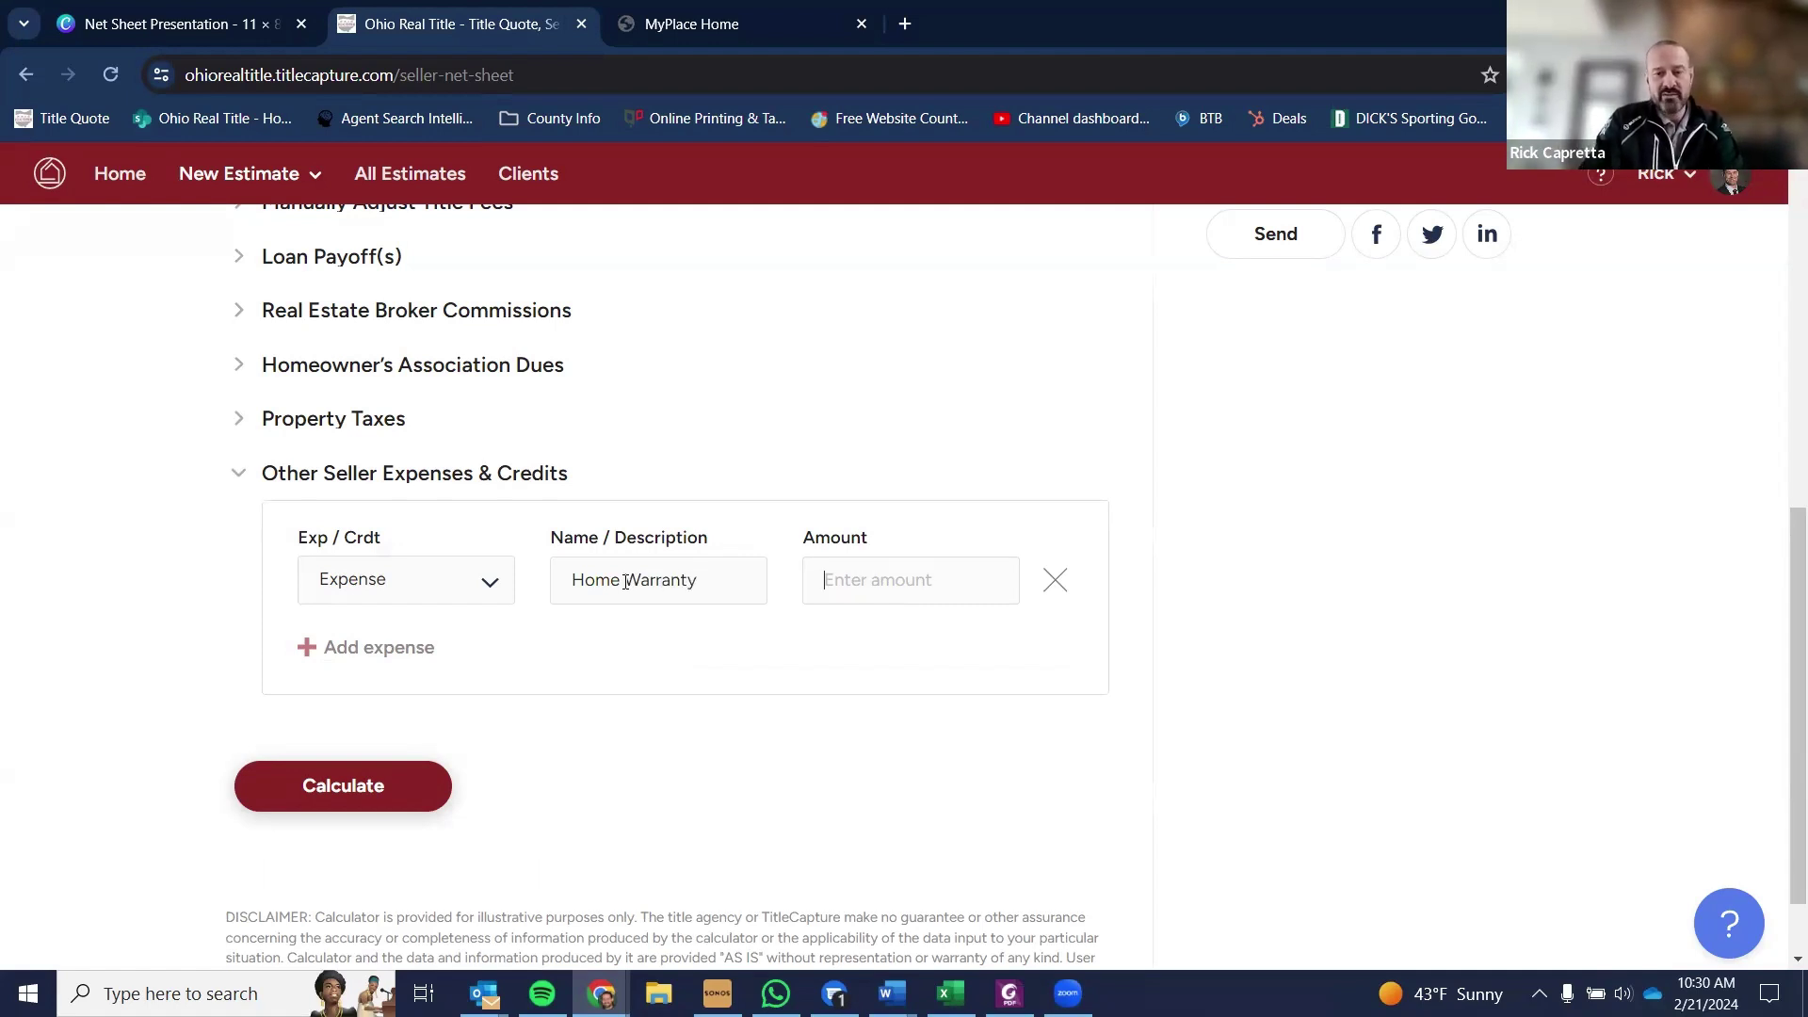
type("4")
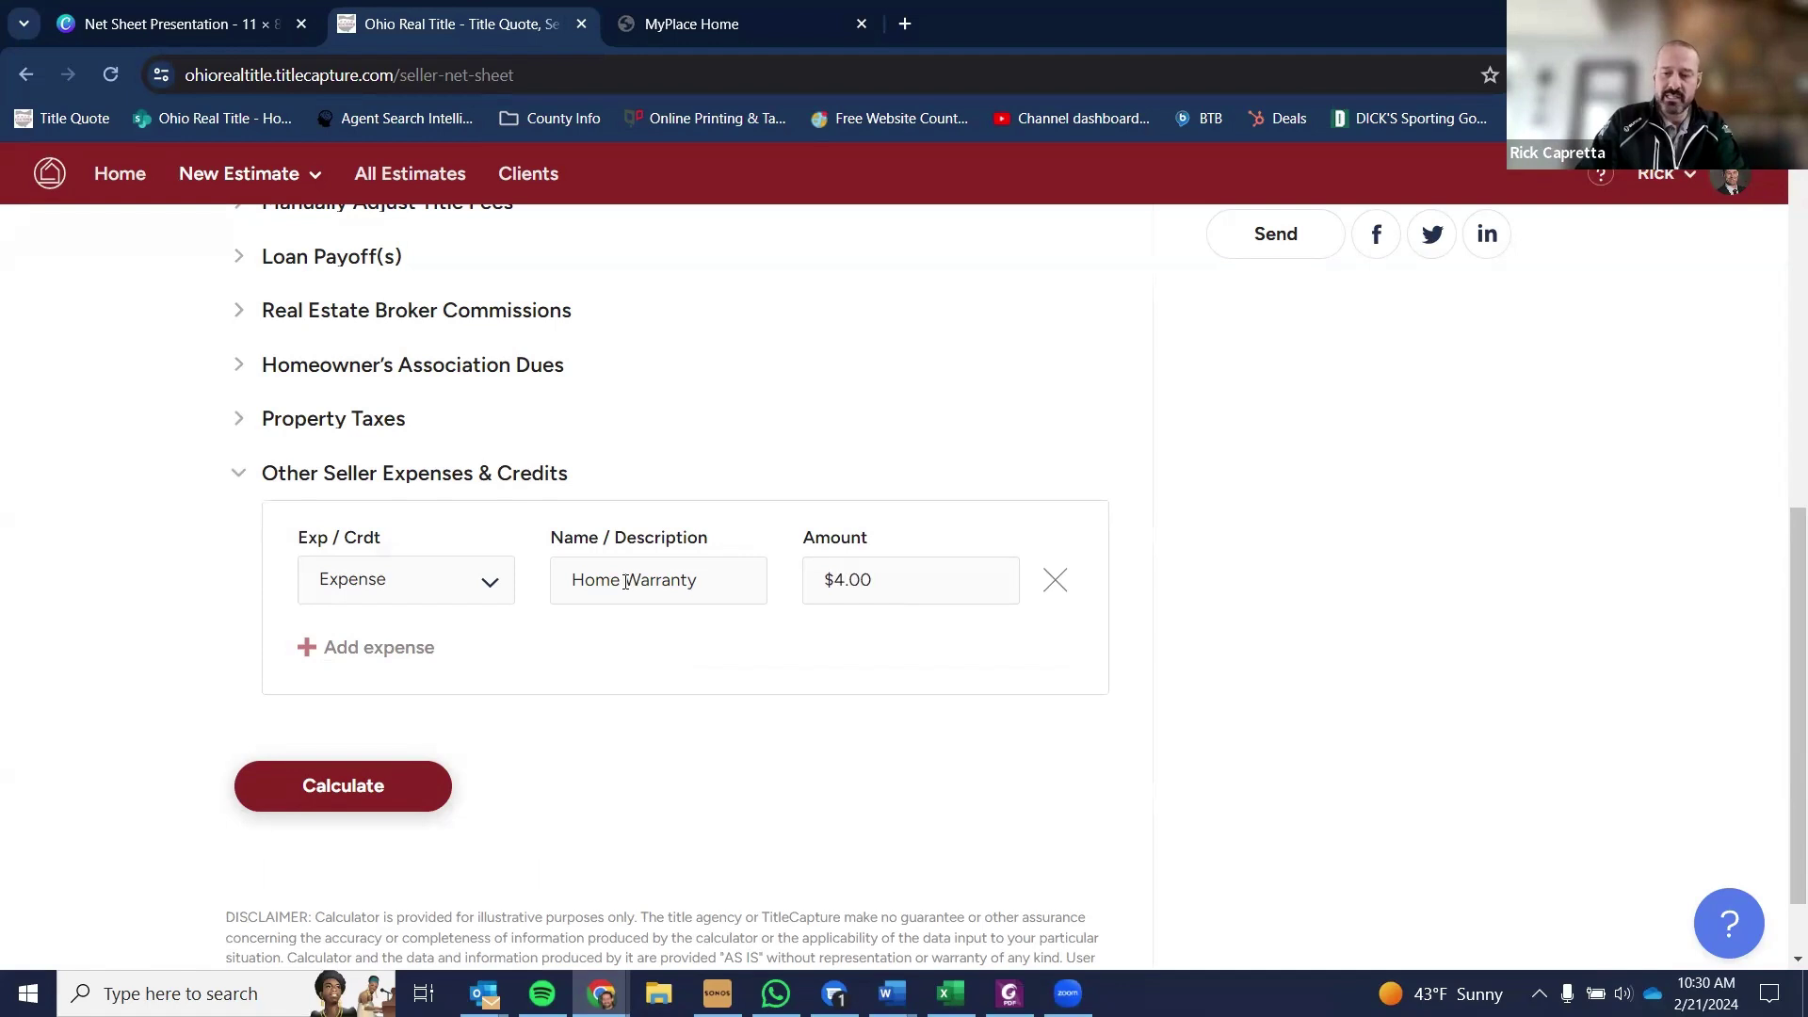
type("50")
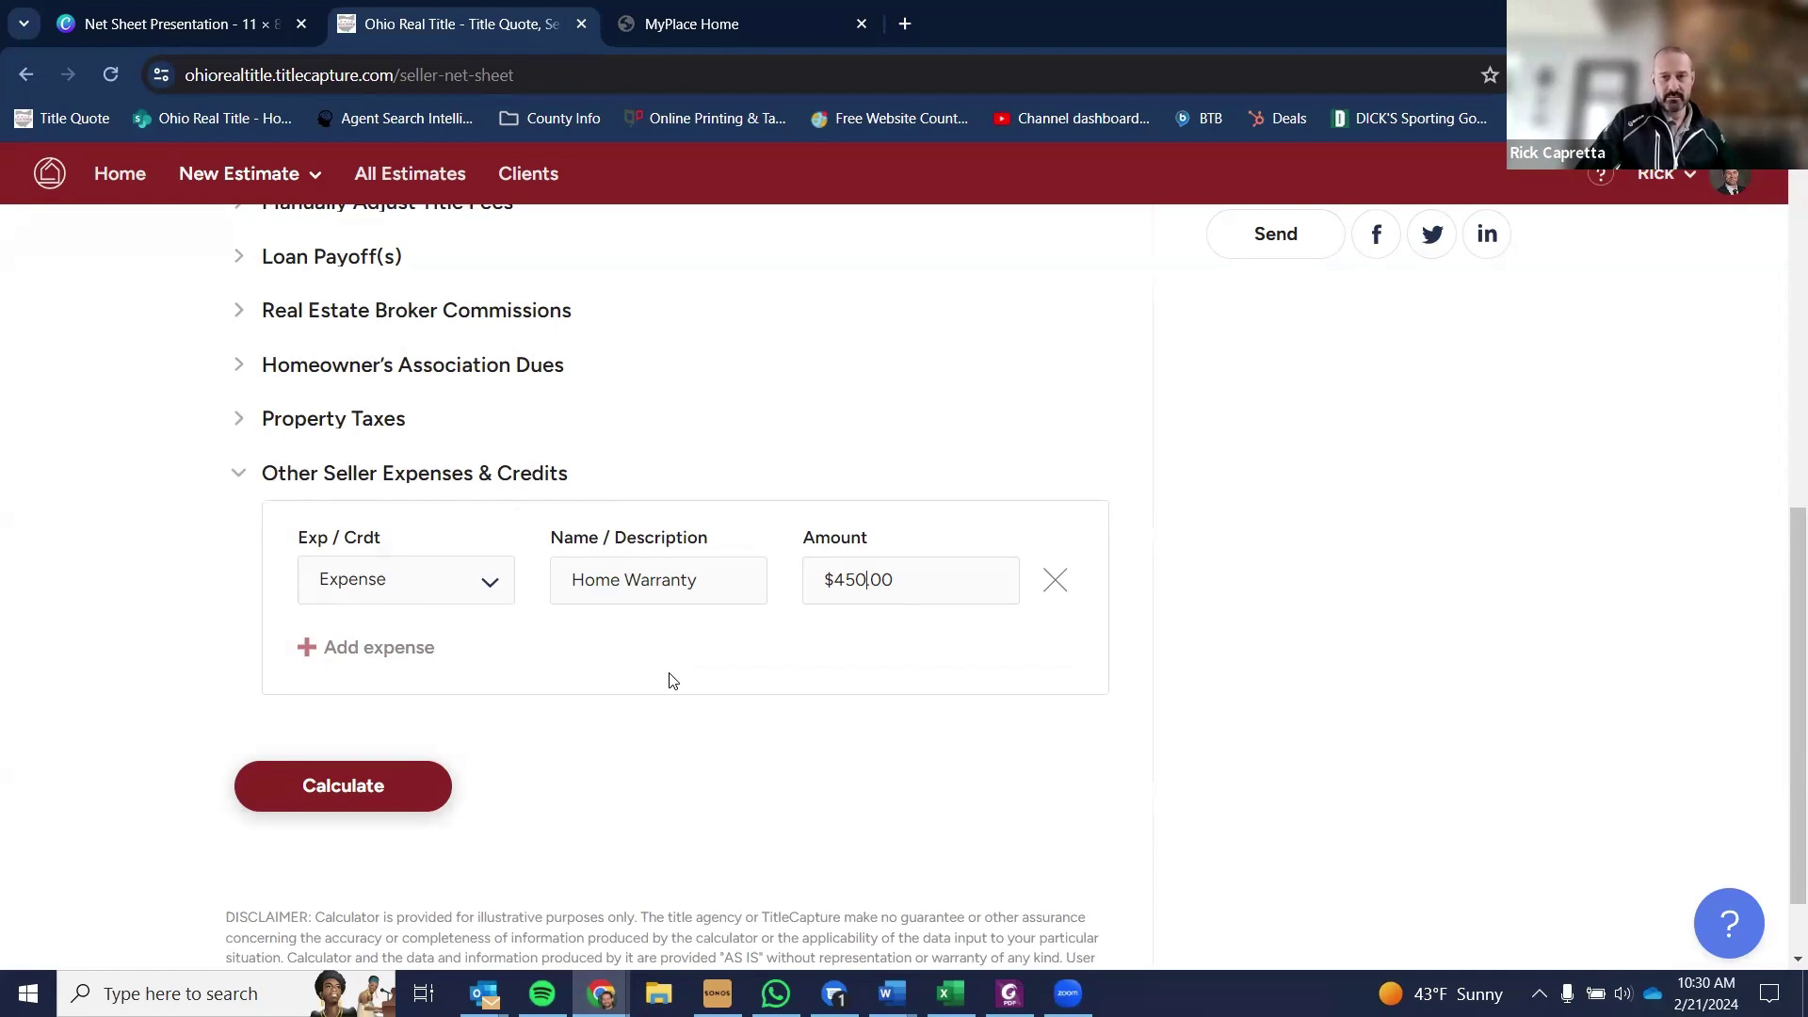
scroll(633, 670, "up", 1)
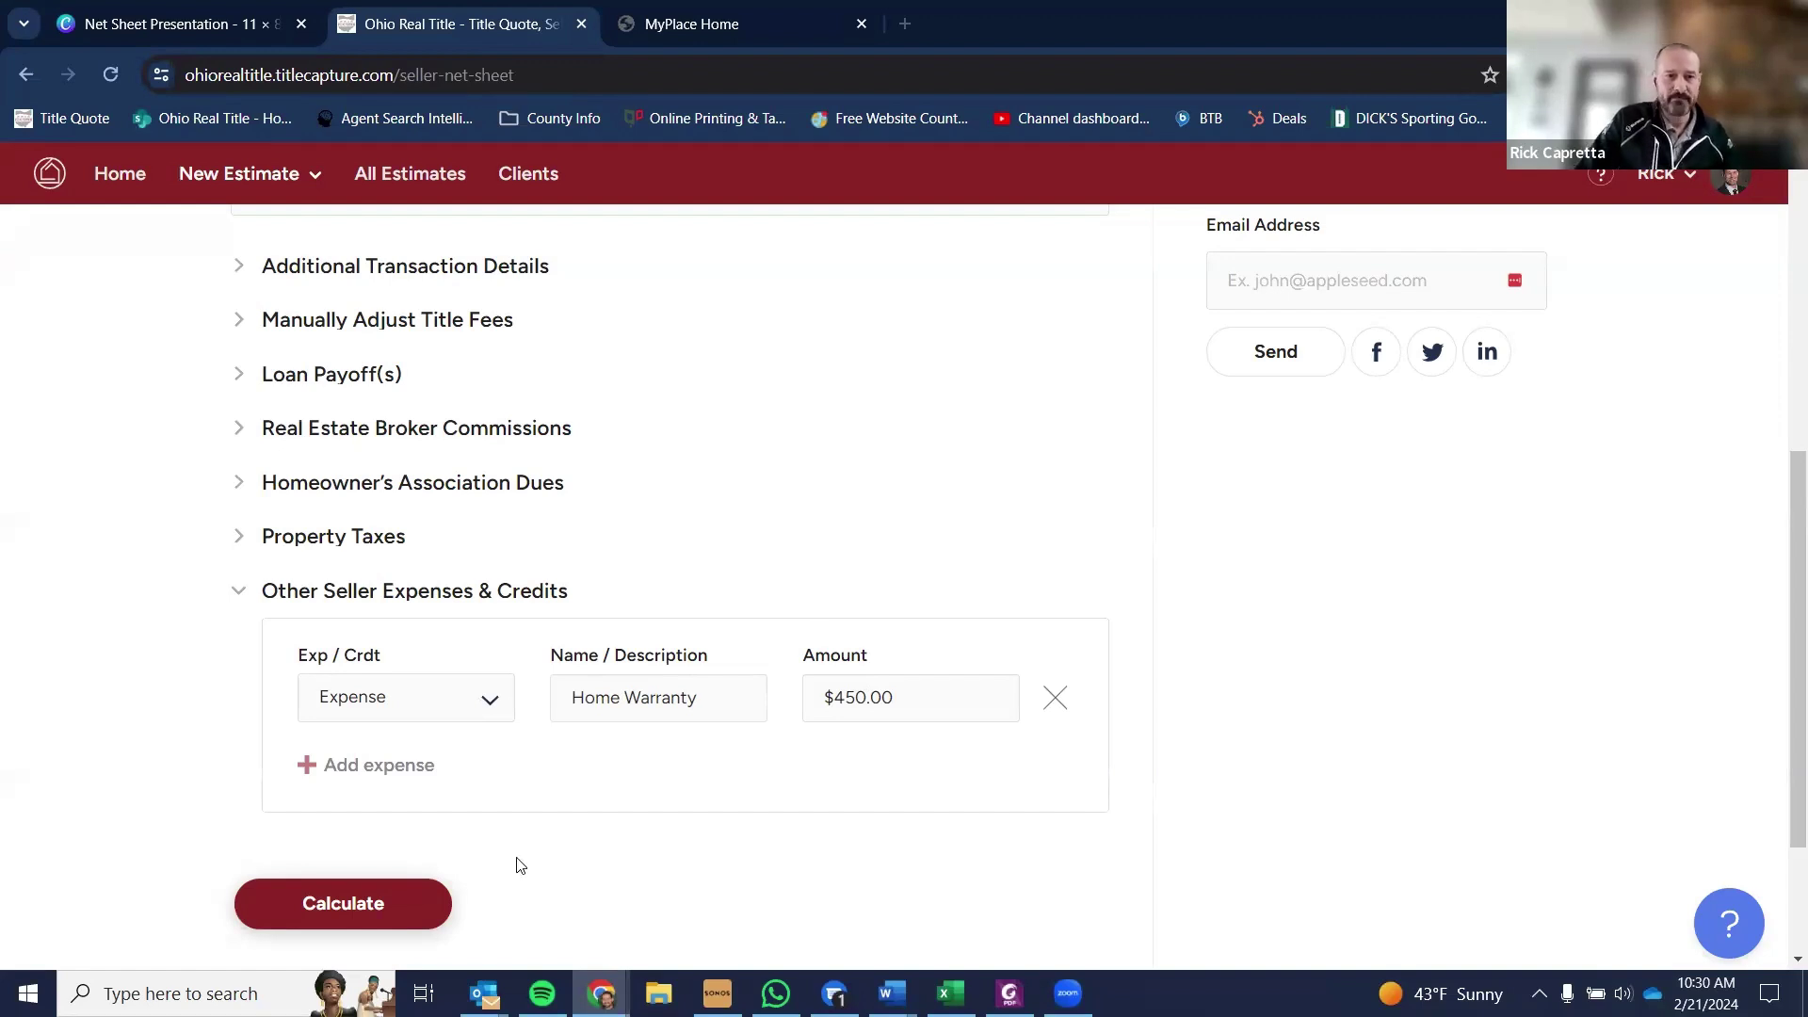
left_click(391, 900)
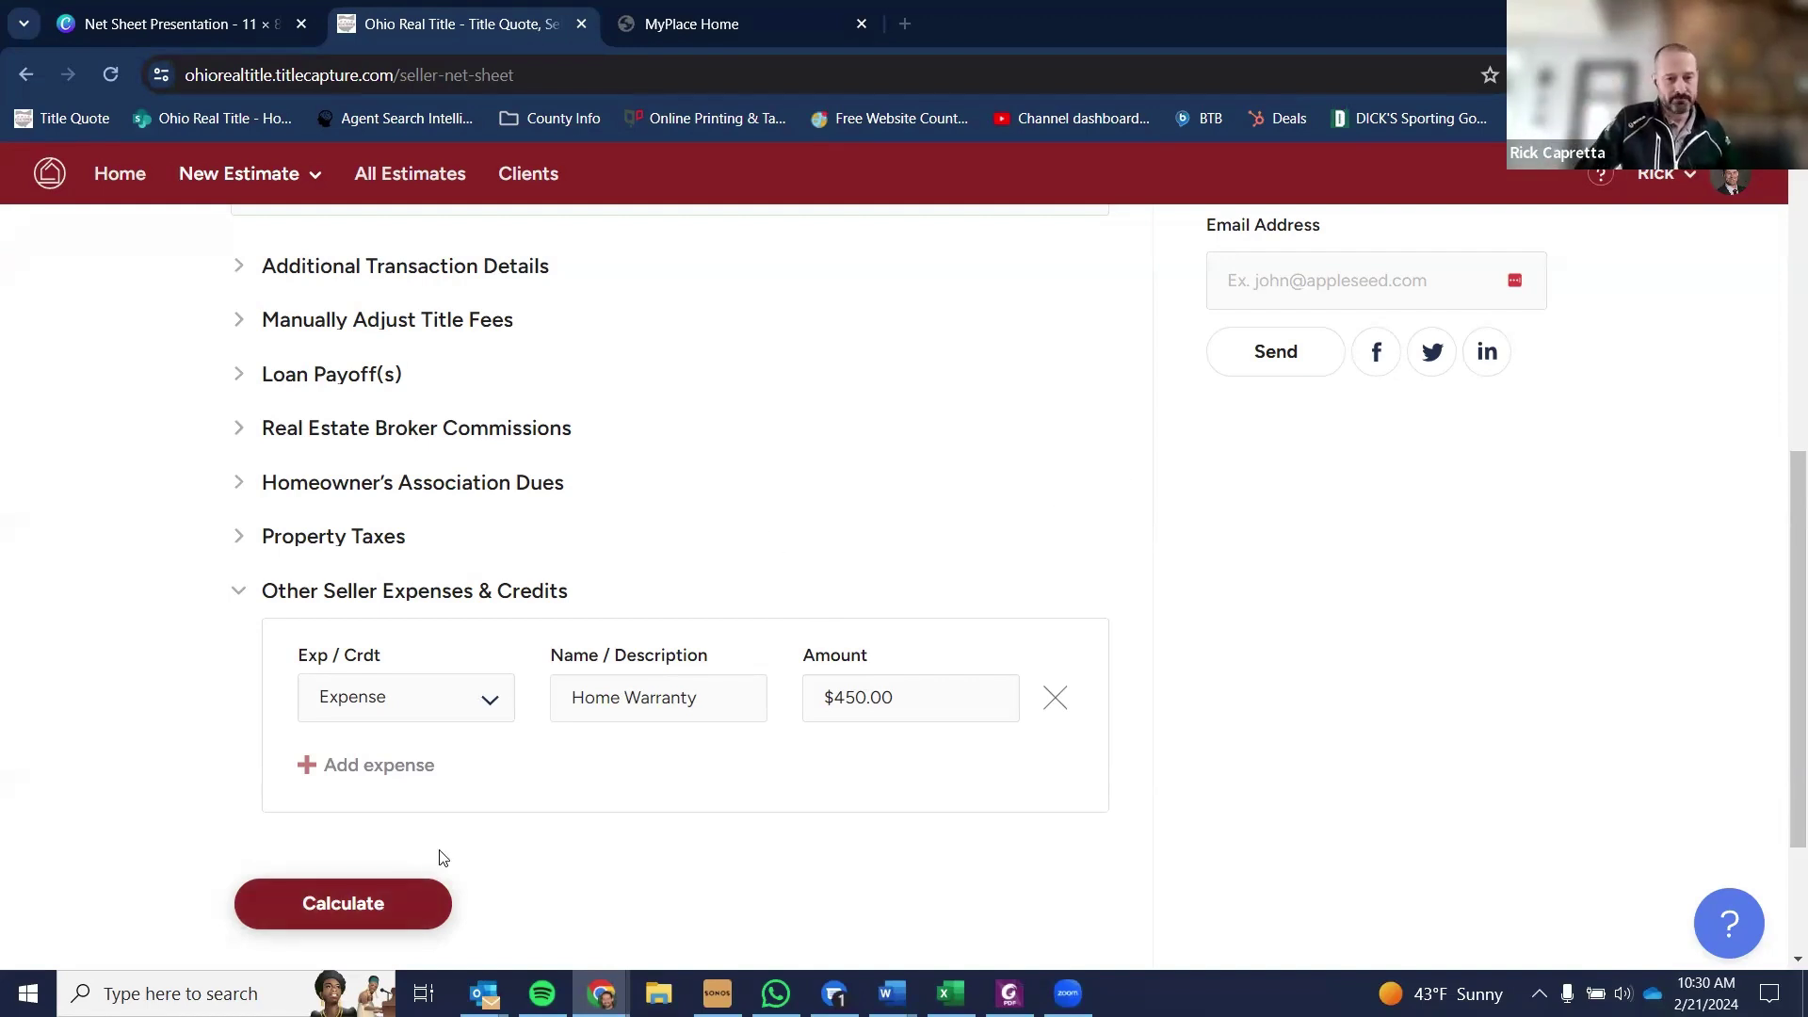
- Calculate the net sheet and highlight the -$200.00 Water Hold charge in the results
left_click(374, 904)
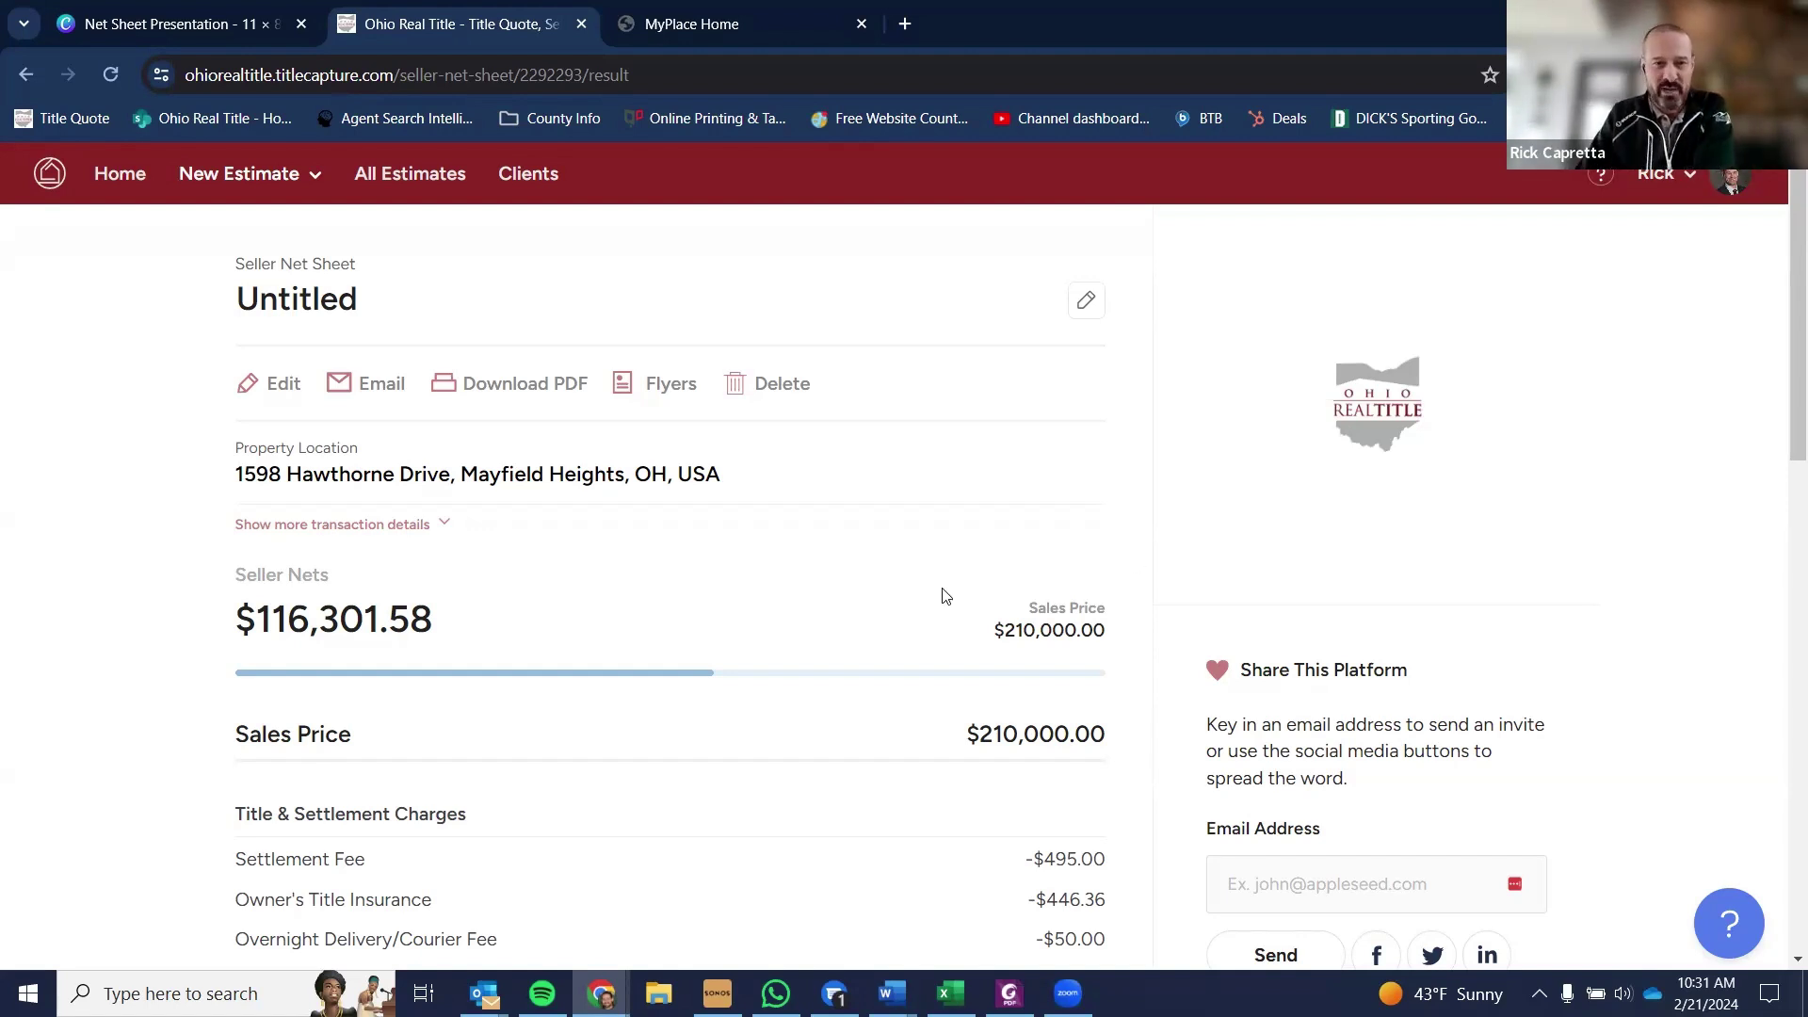
scroll(1130, 441, "down", 3)
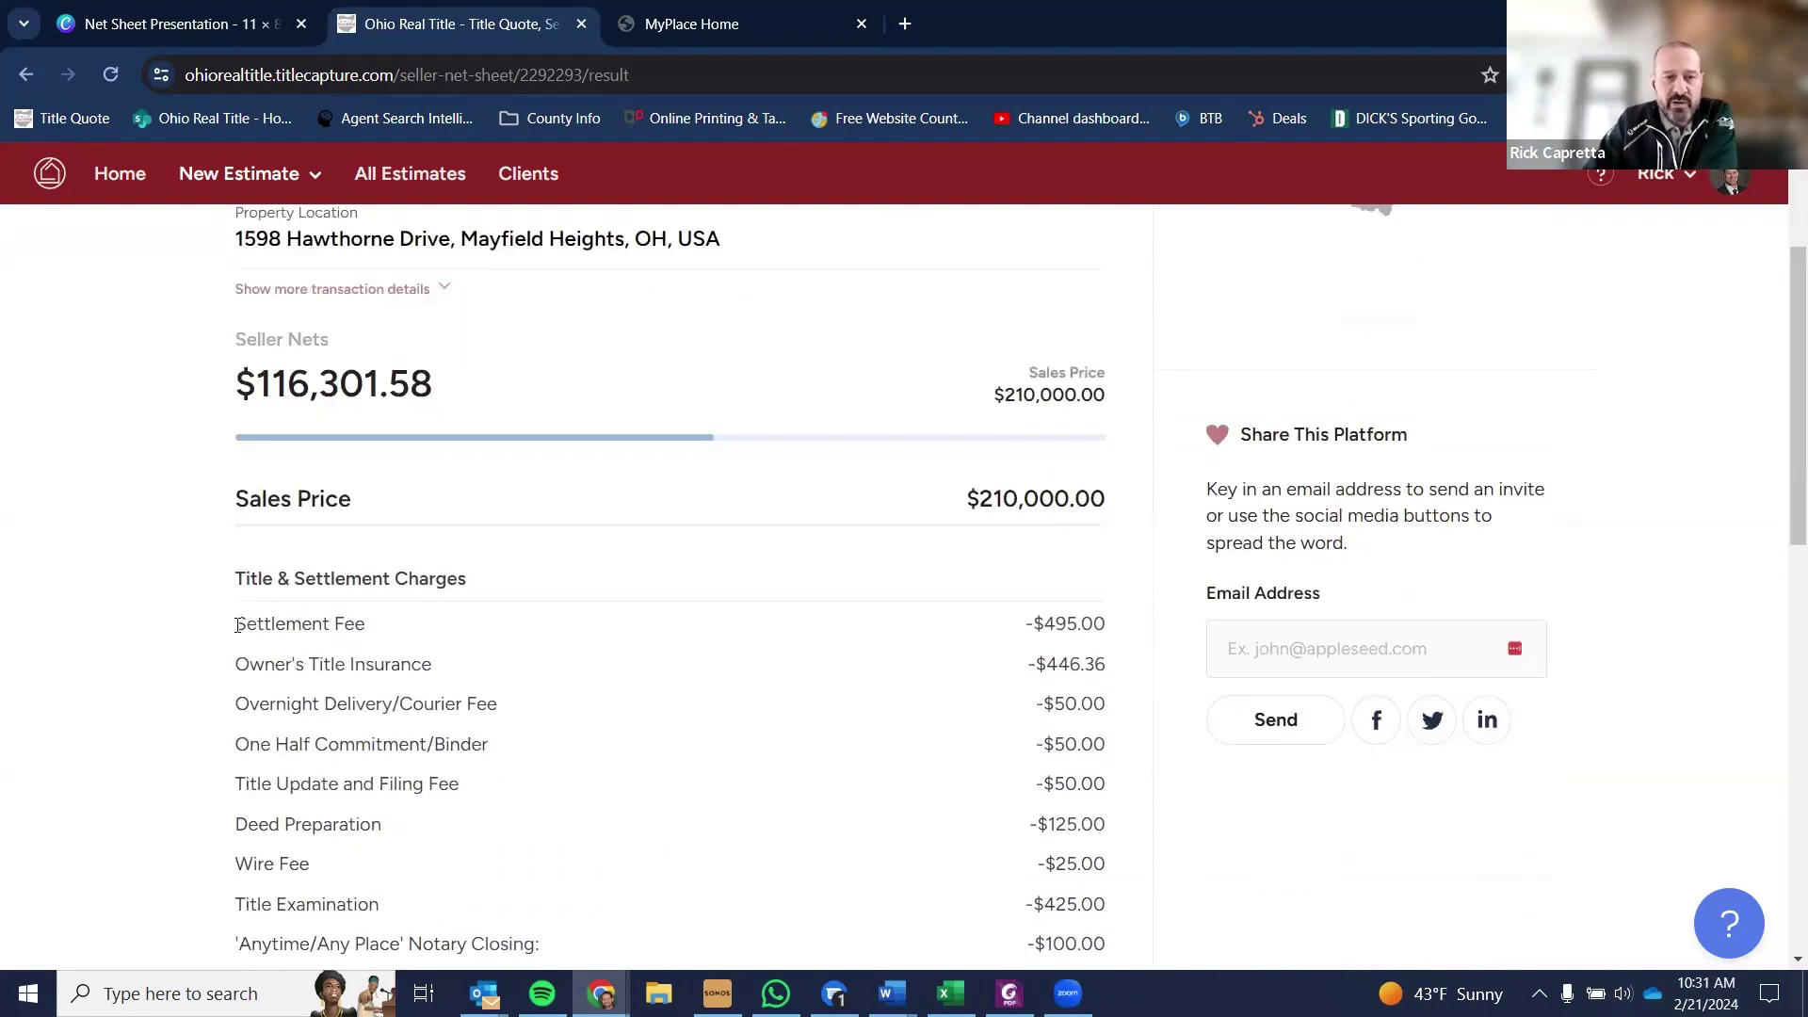
left_click_drag(237, 625, 658, 625)
scroll(892, 576, "down", 2)
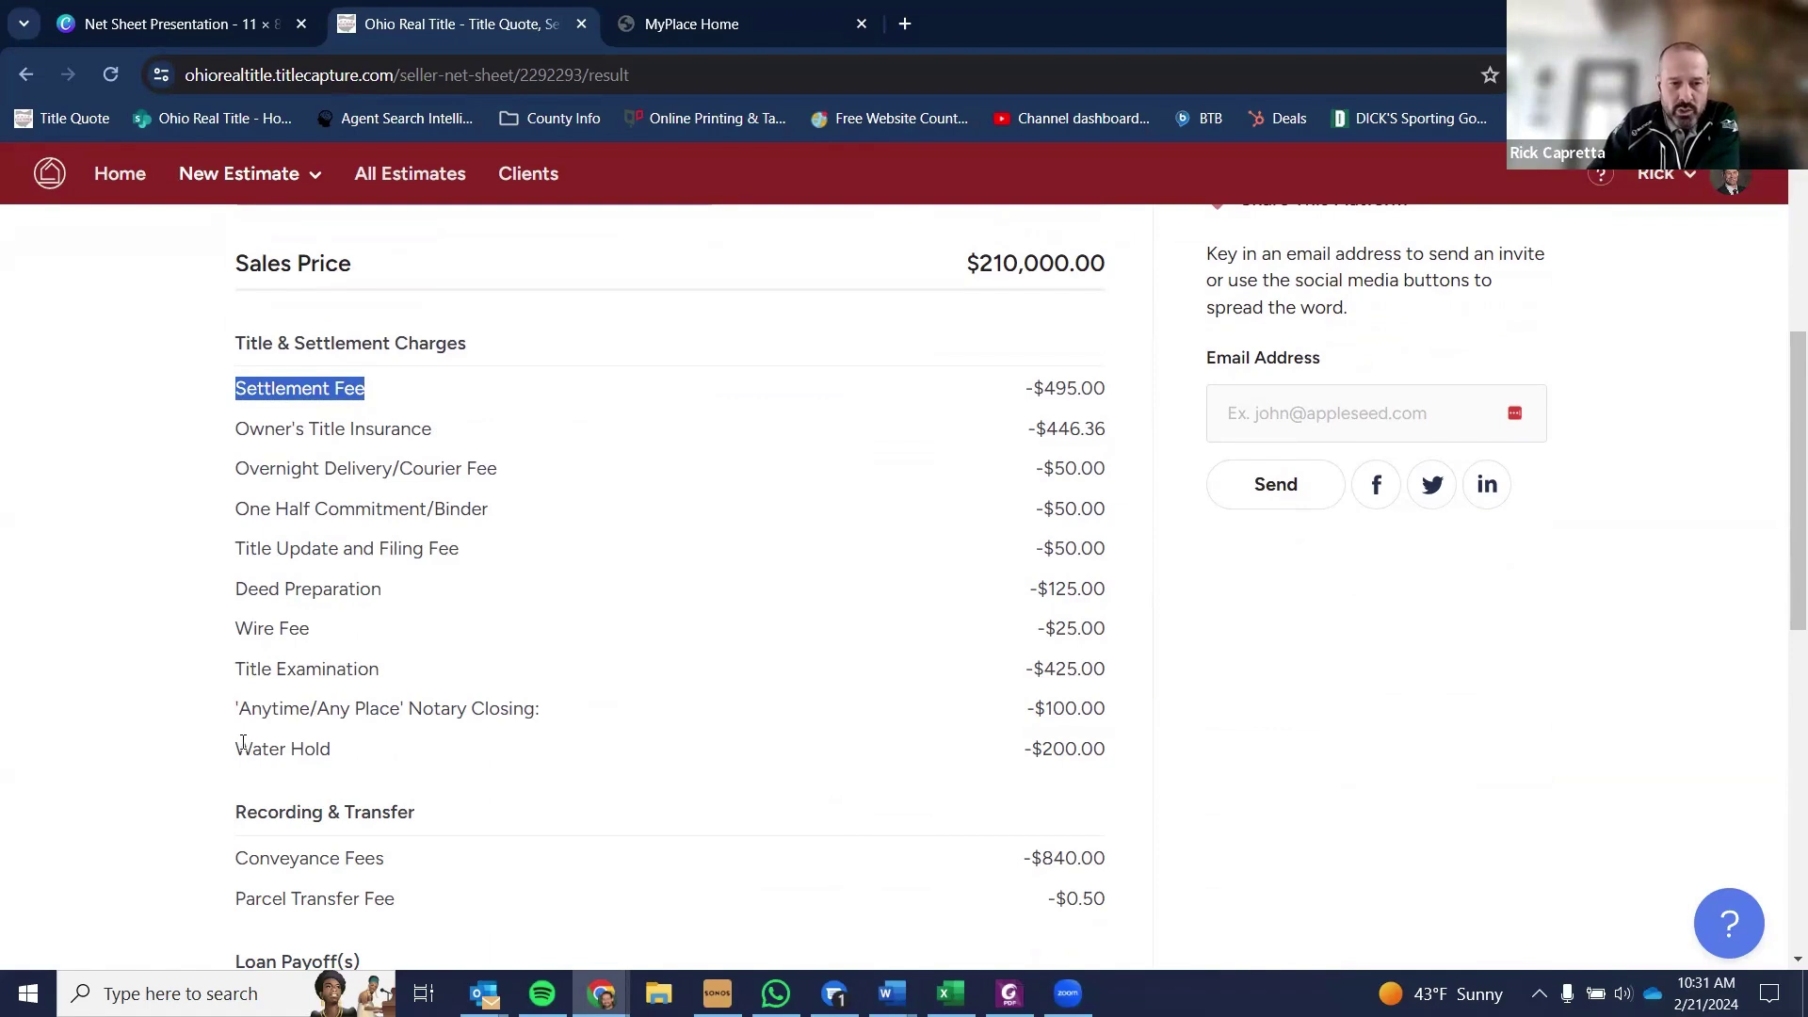
left_click_drag(235, 750, 1117, 753)
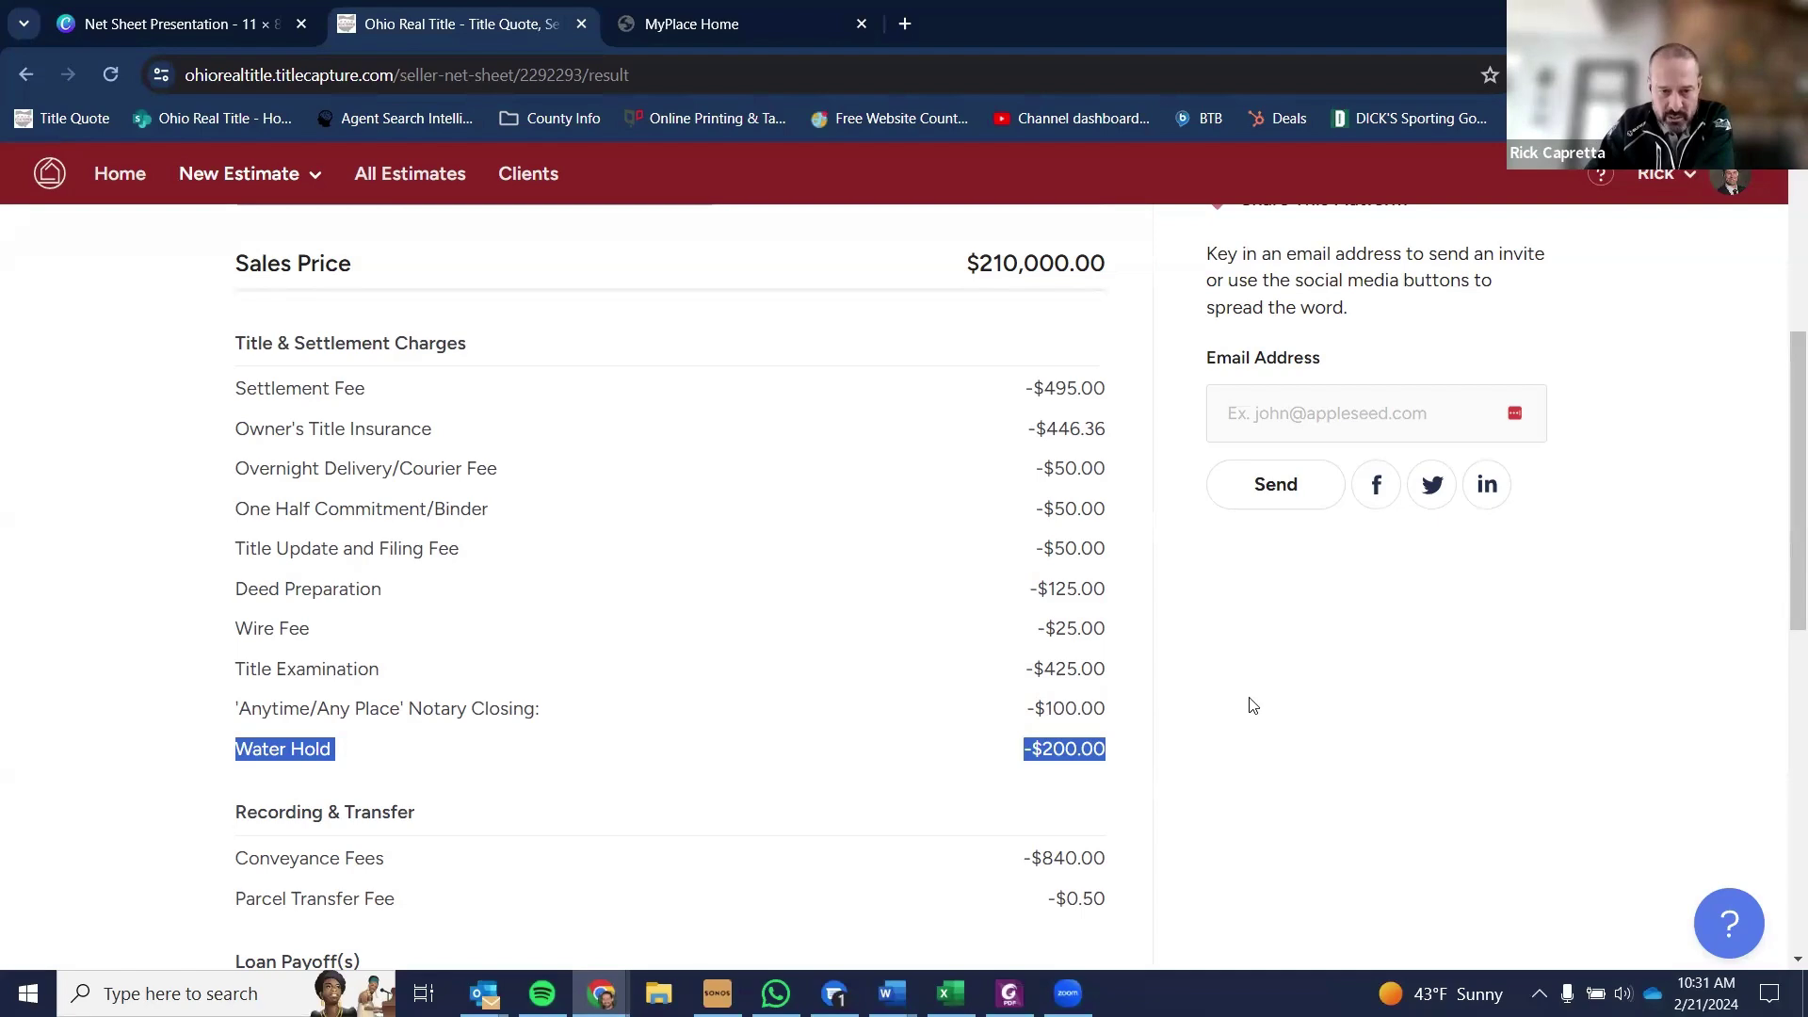
- Scroll the results, highlighting the $75,000.00 first loan payoff, down to the $116,301.58 net proceeds
scroll(1252, 706, "down", 1)
scroll(1252, 705, "down", 1)
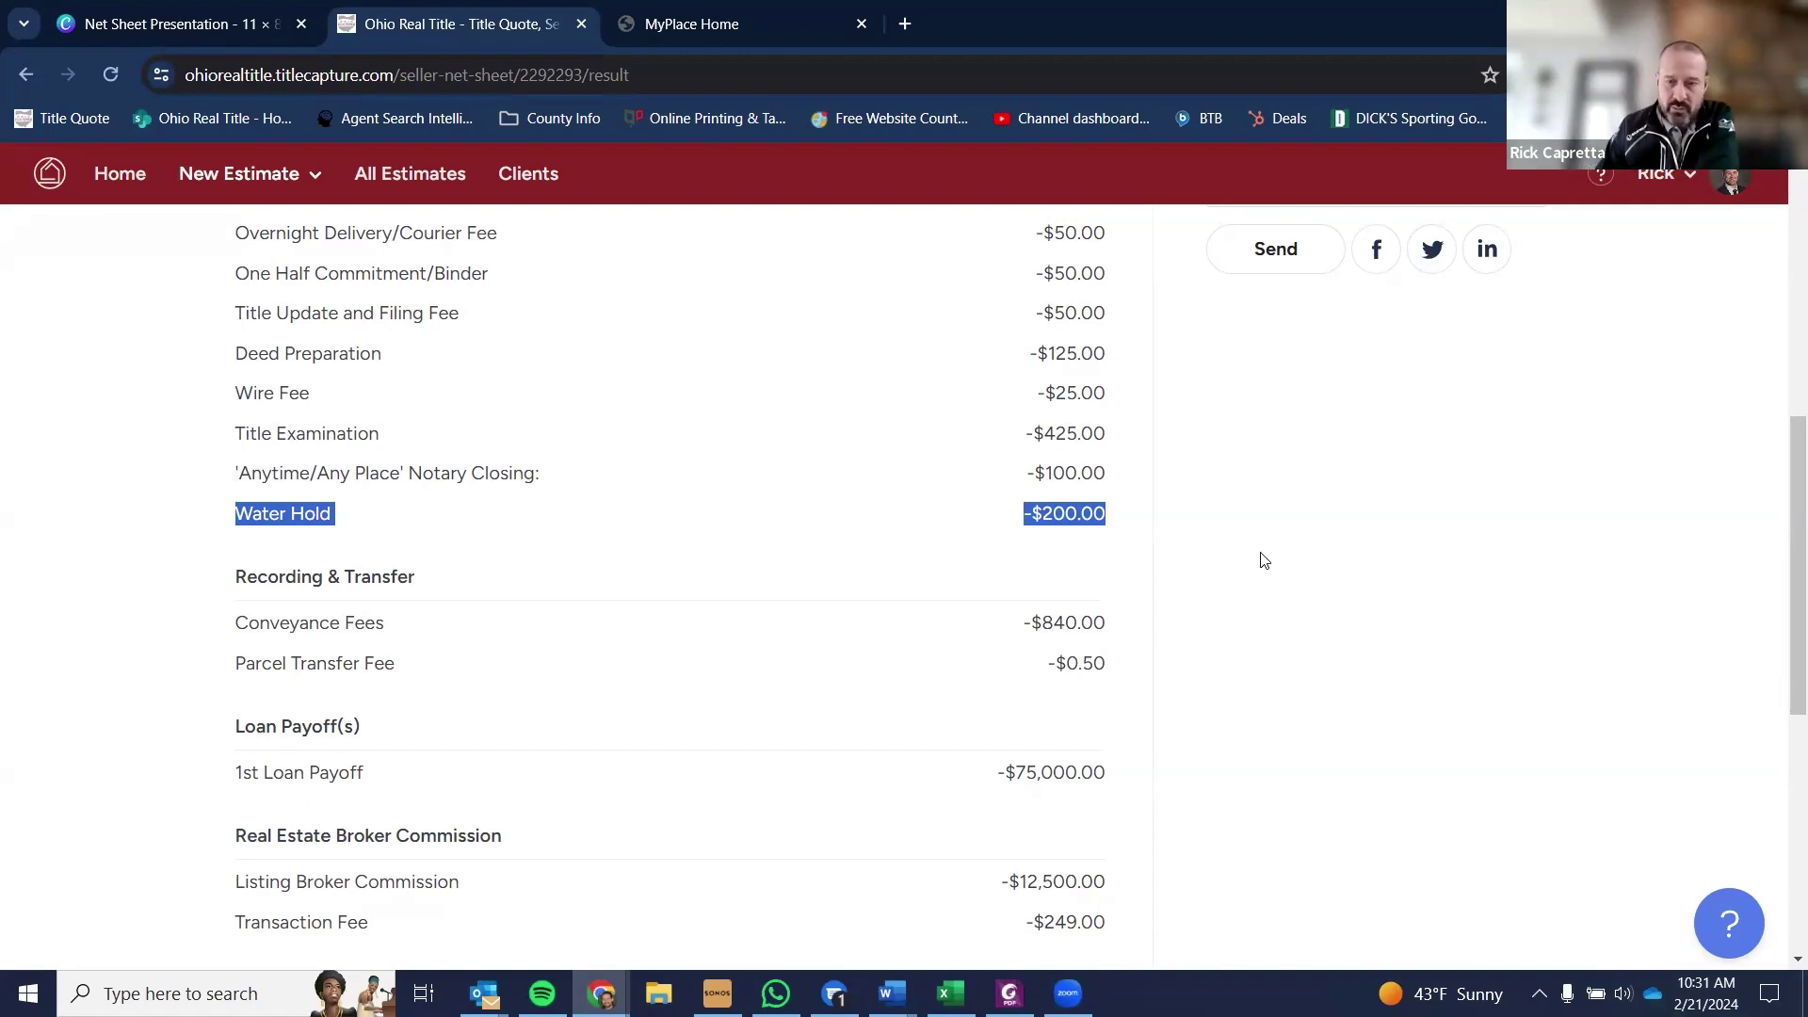
scroll(1215, 584, "up", 4)
scroll(1196, 603, "down", 1)
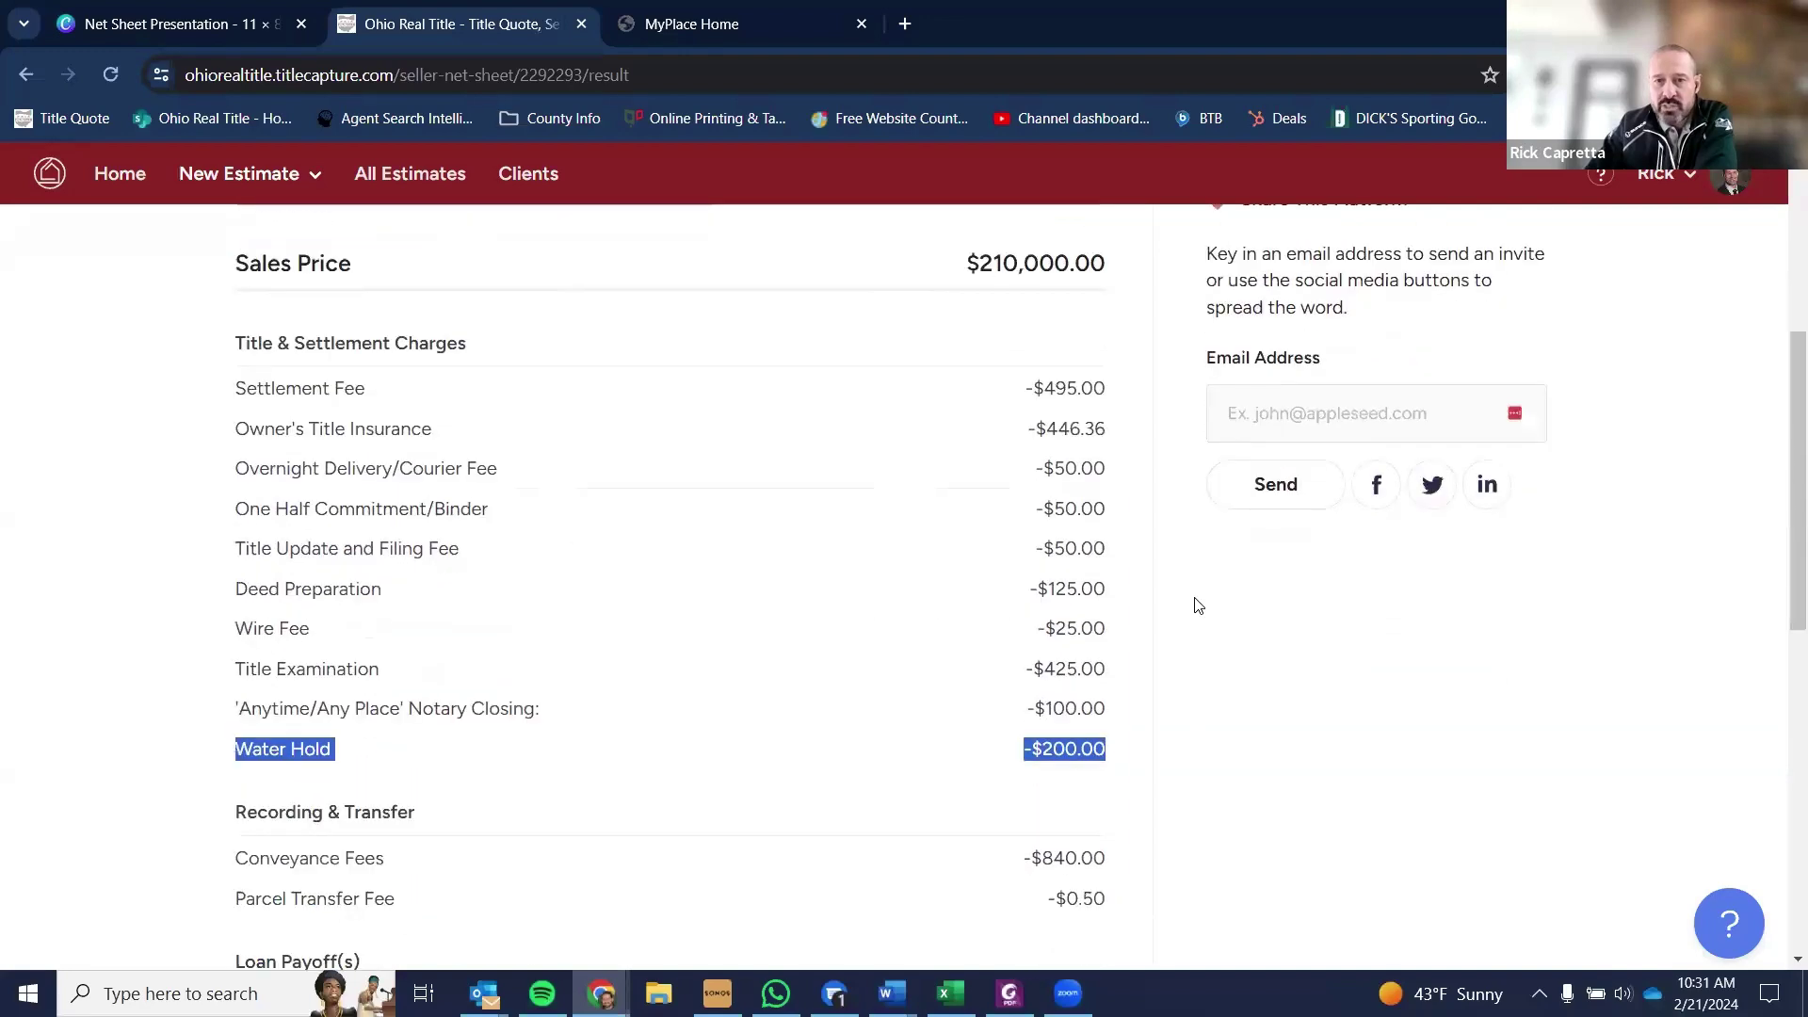
scroll(1196, 611, "down", 1)
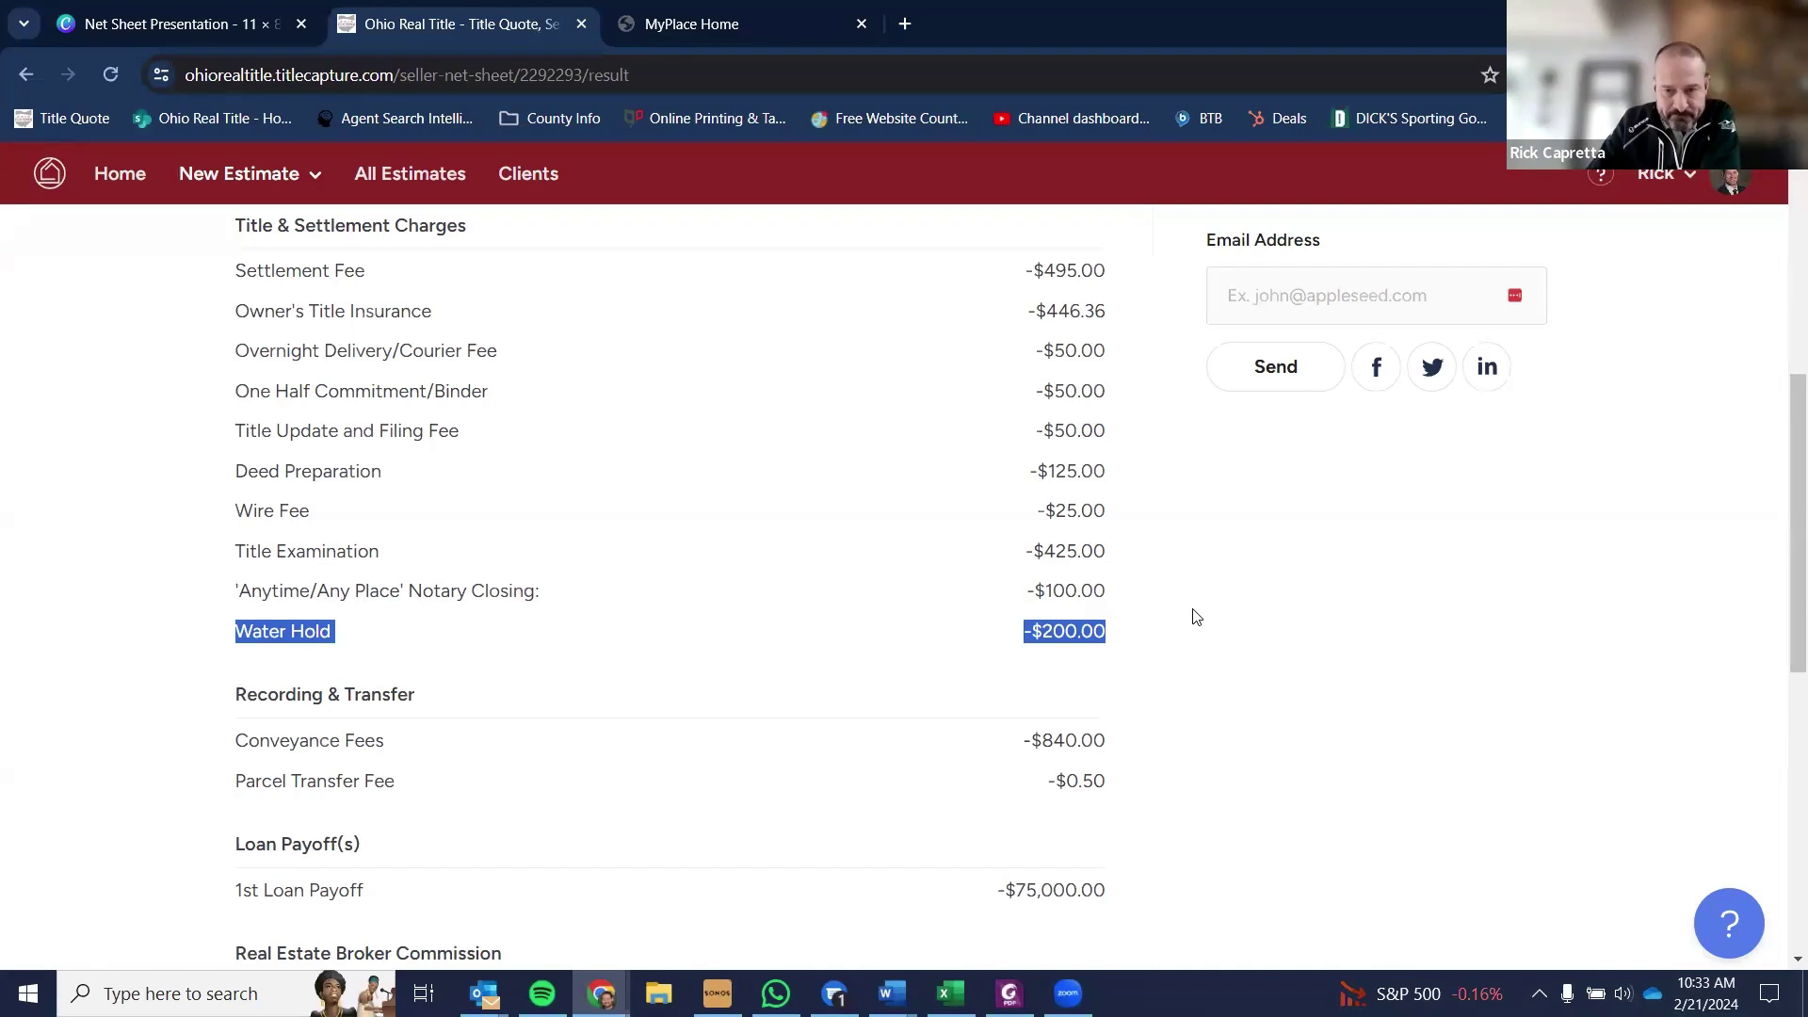
scroll(1196, 617, "down", 4)
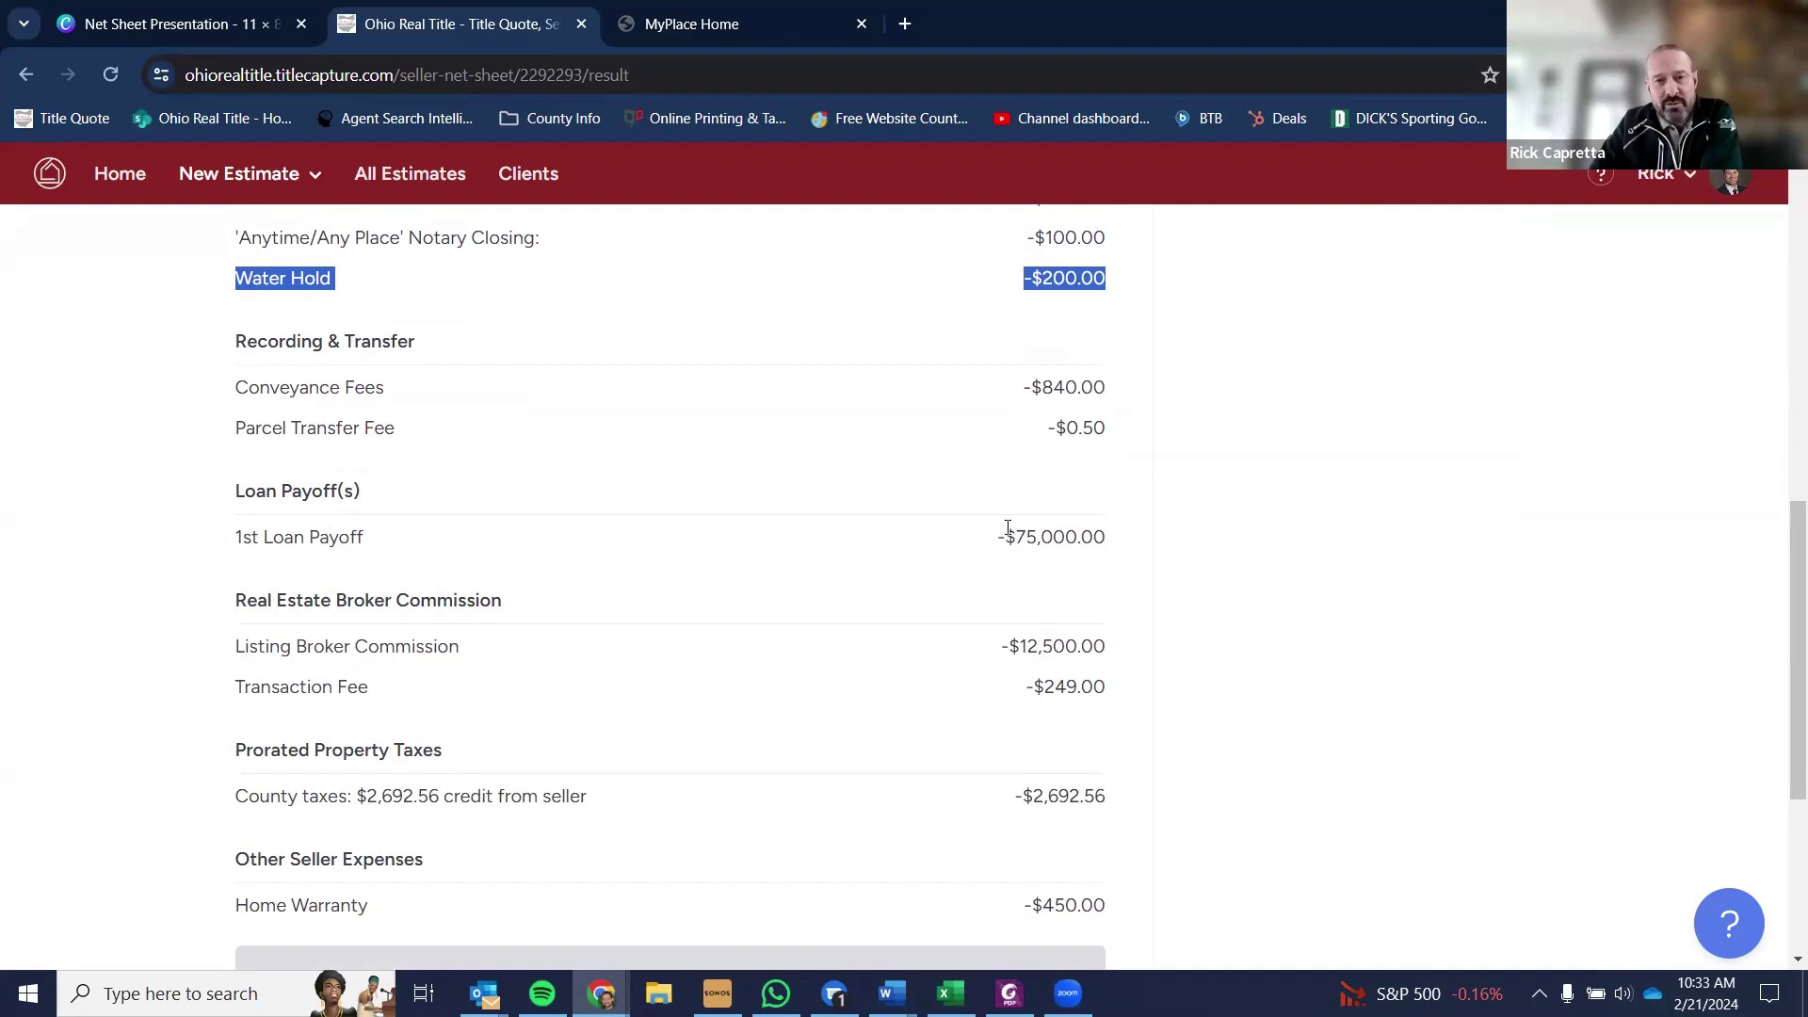
left_click_drag(1013, 535, 1126, 536)
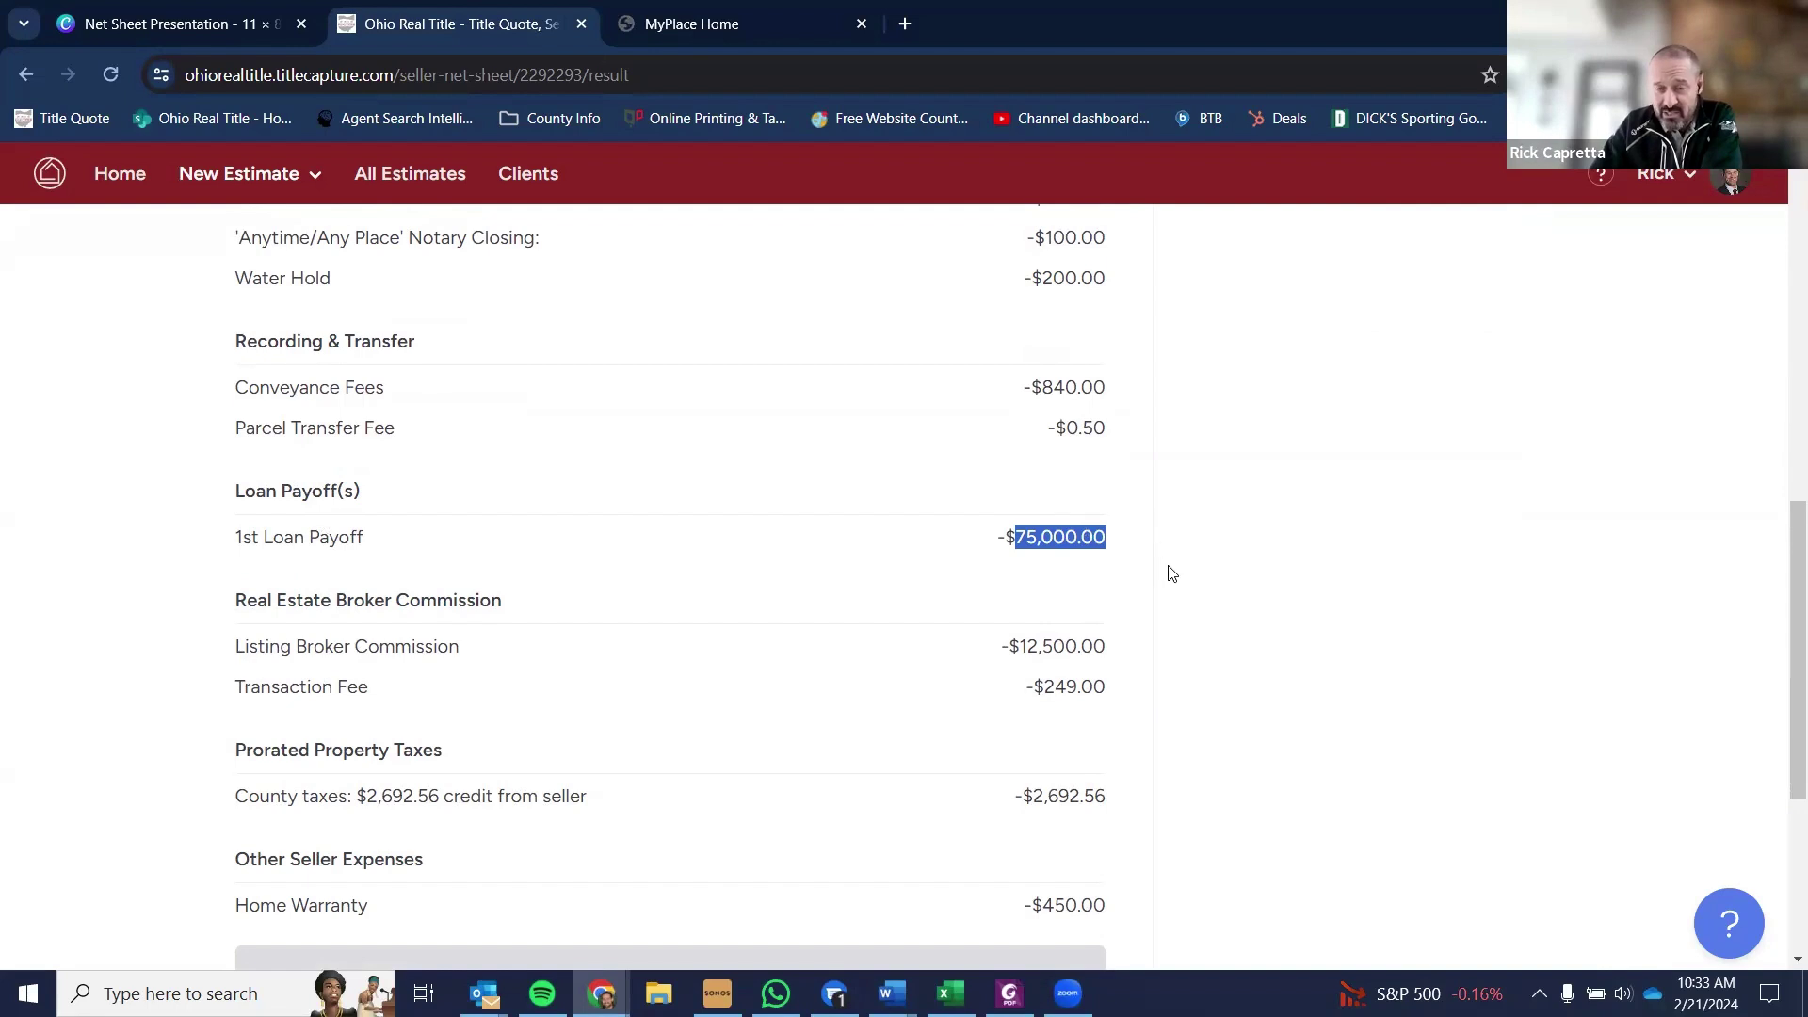
scroll(1182, 597, "down", 1)
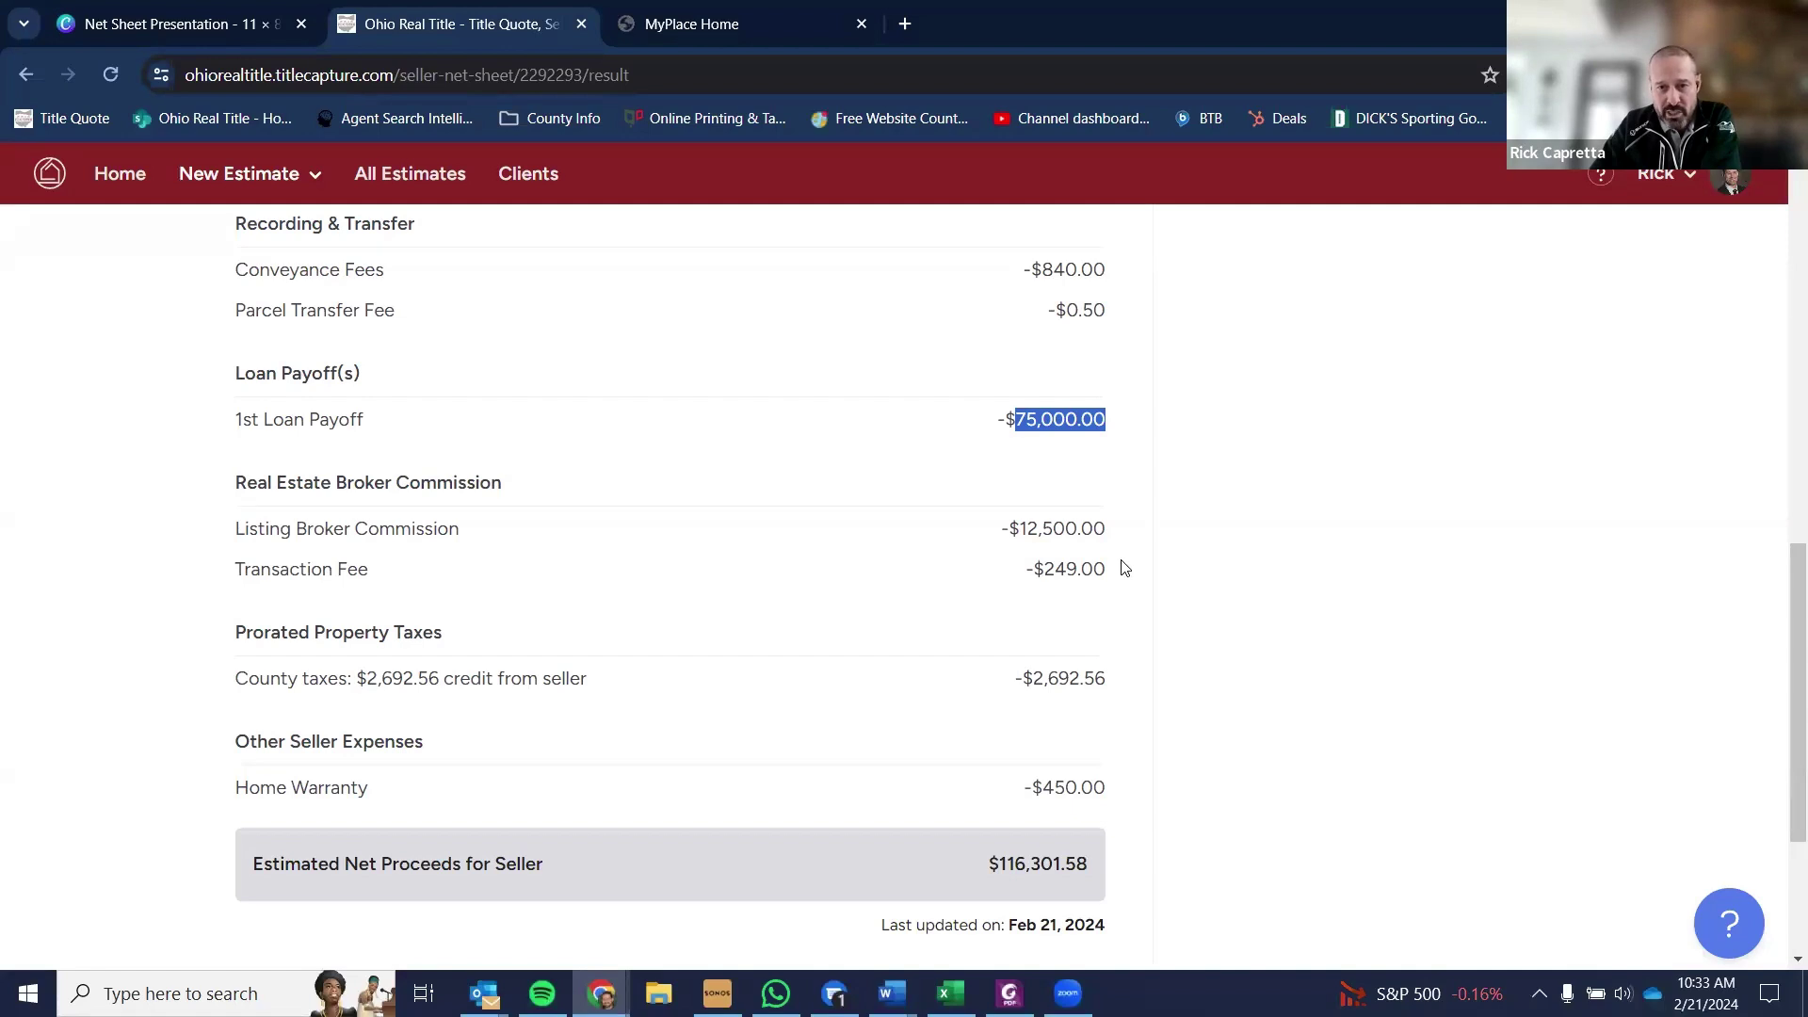
left_click_drag(1020, 528, 1110, 531)
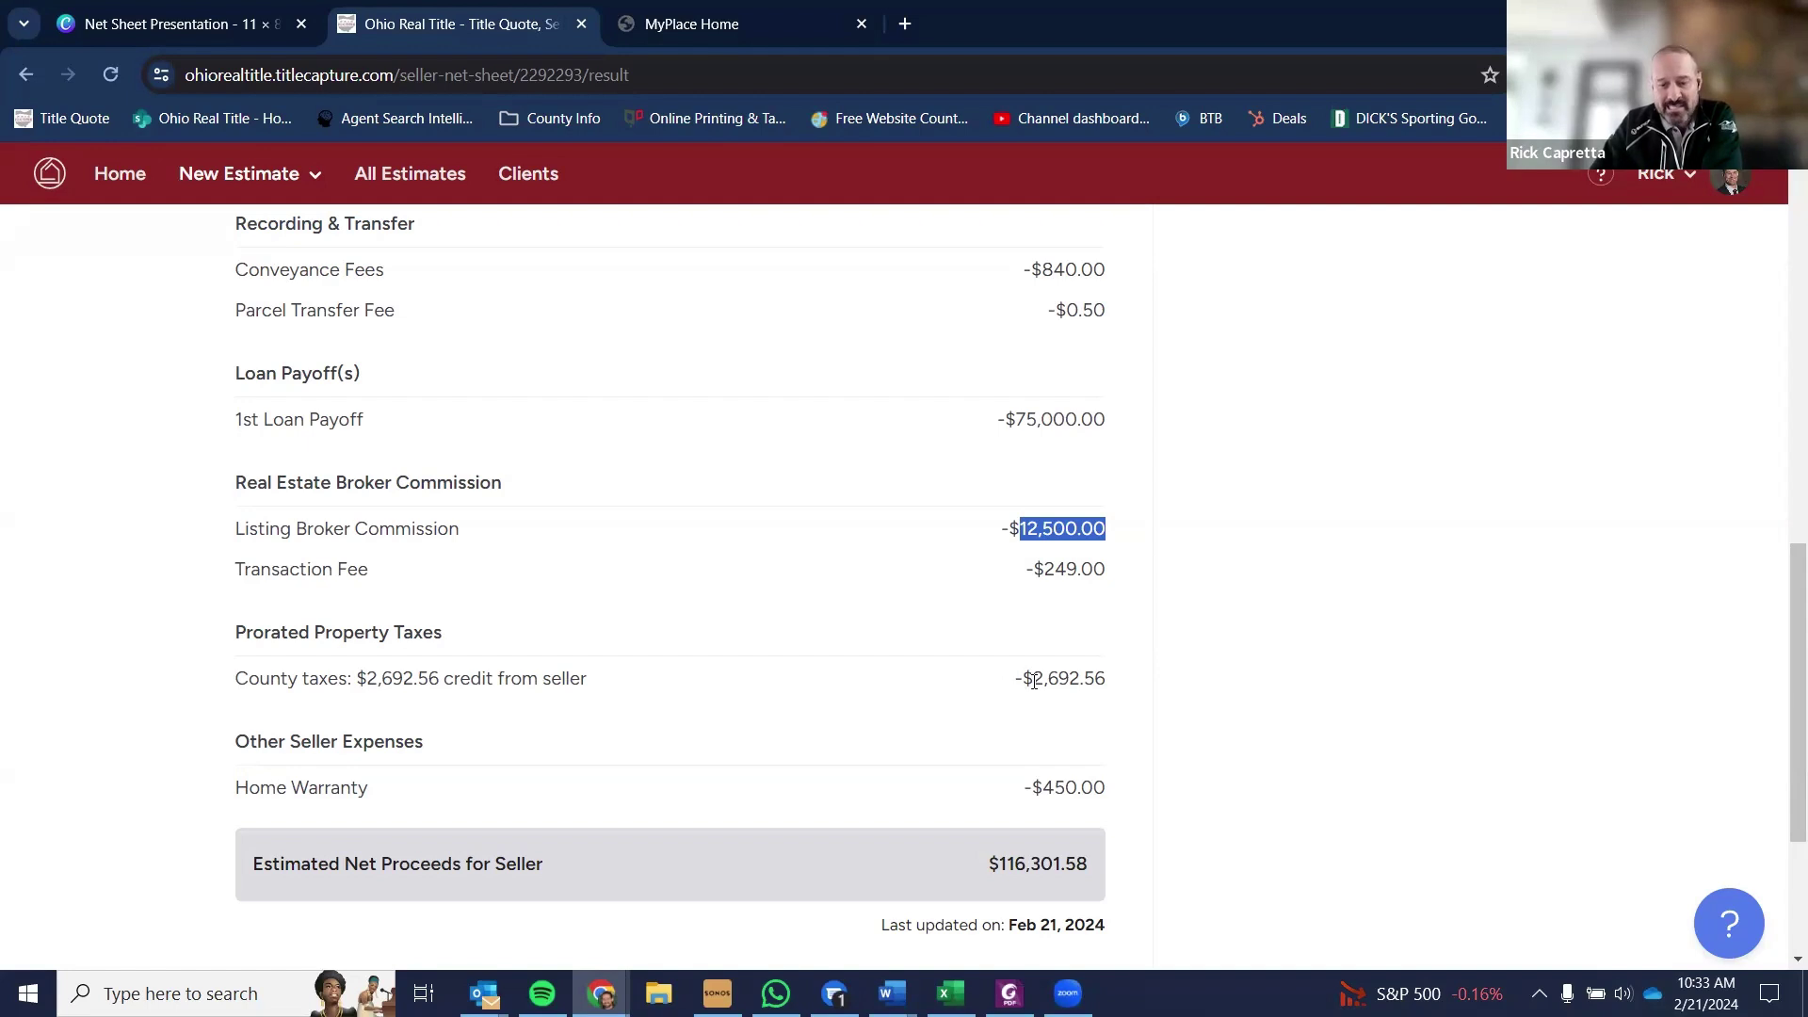
double_click(1084, 677)
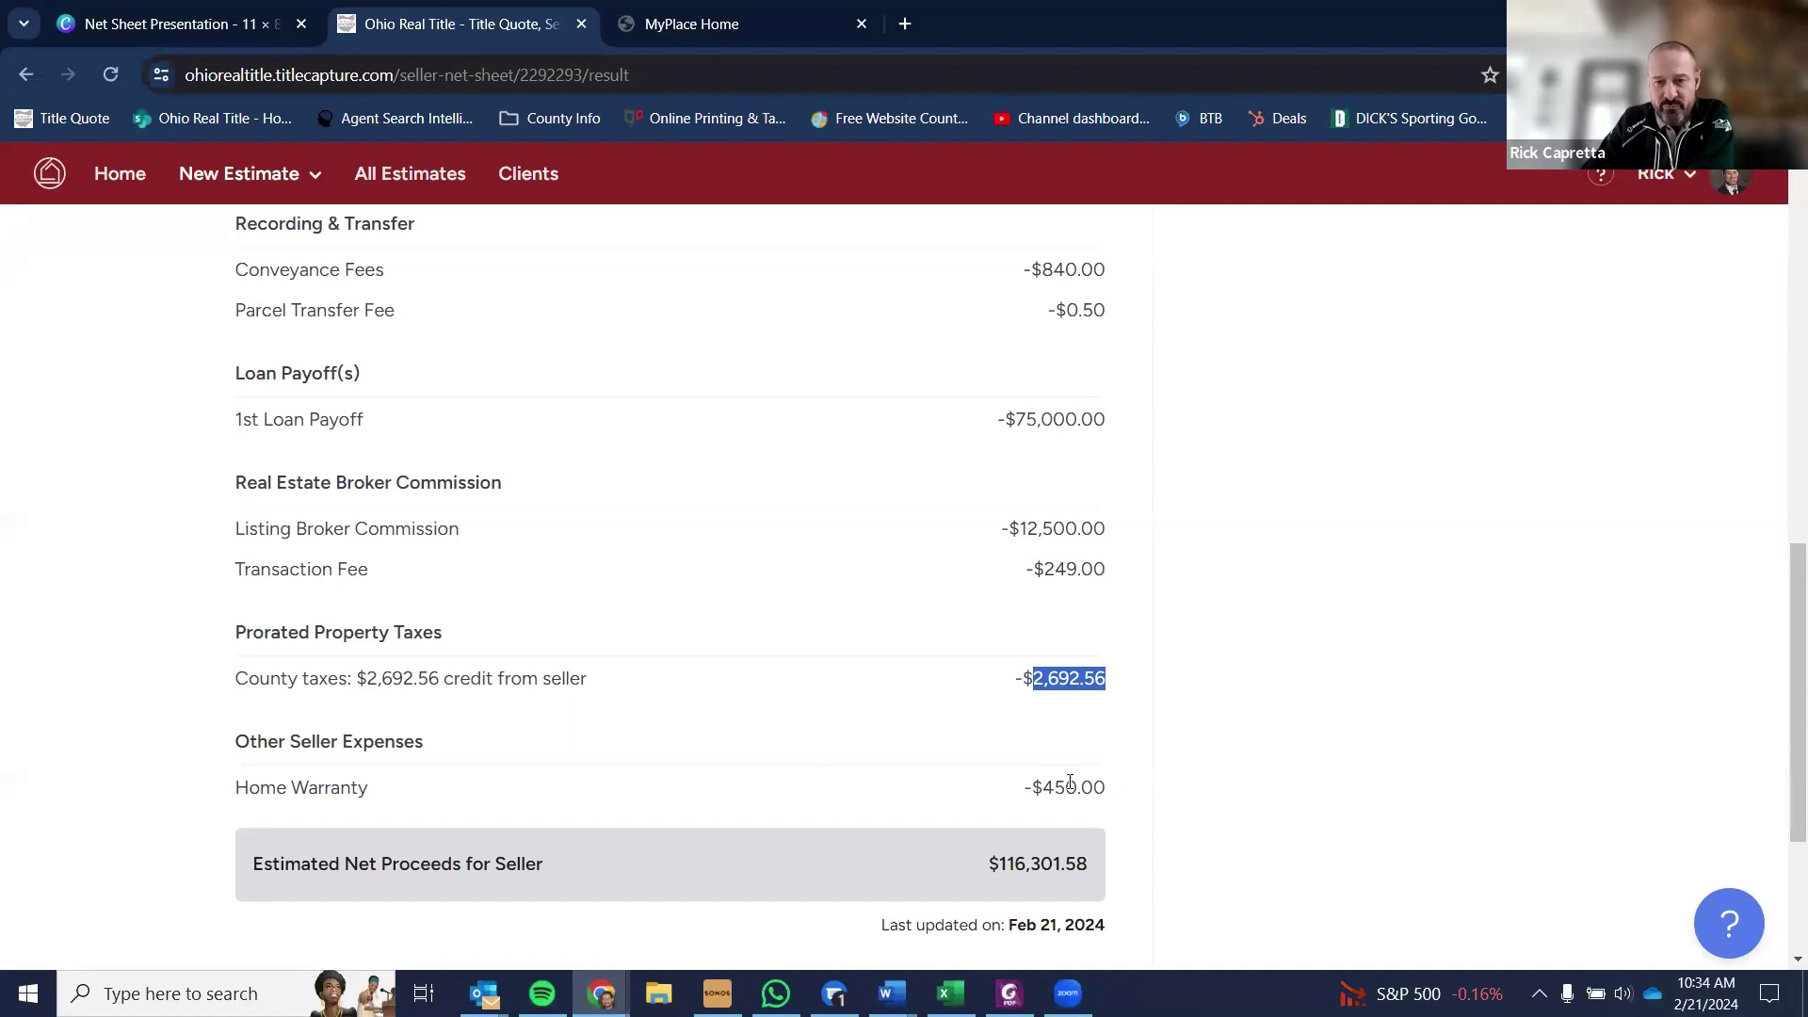
left_click_drag(1042, 787, 1112, 797)
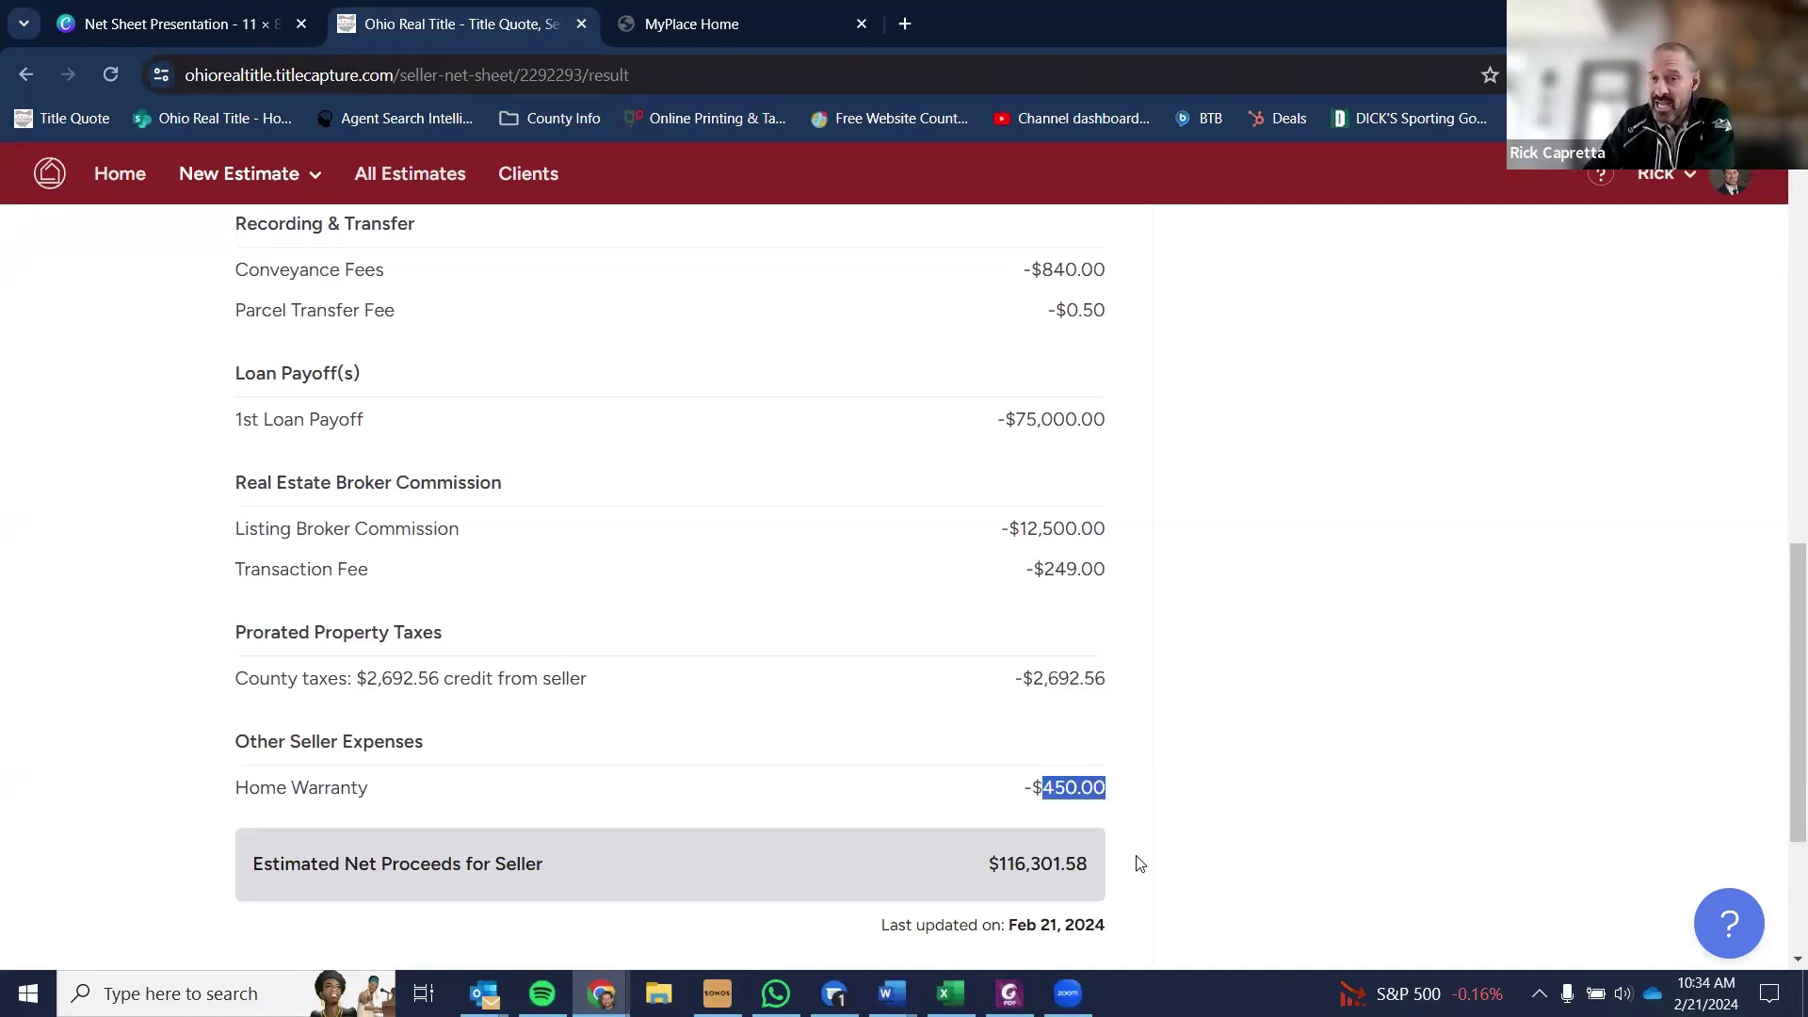
scroll(1144, 856, "up", 1)
scroll(1151, 879, "down", 1)
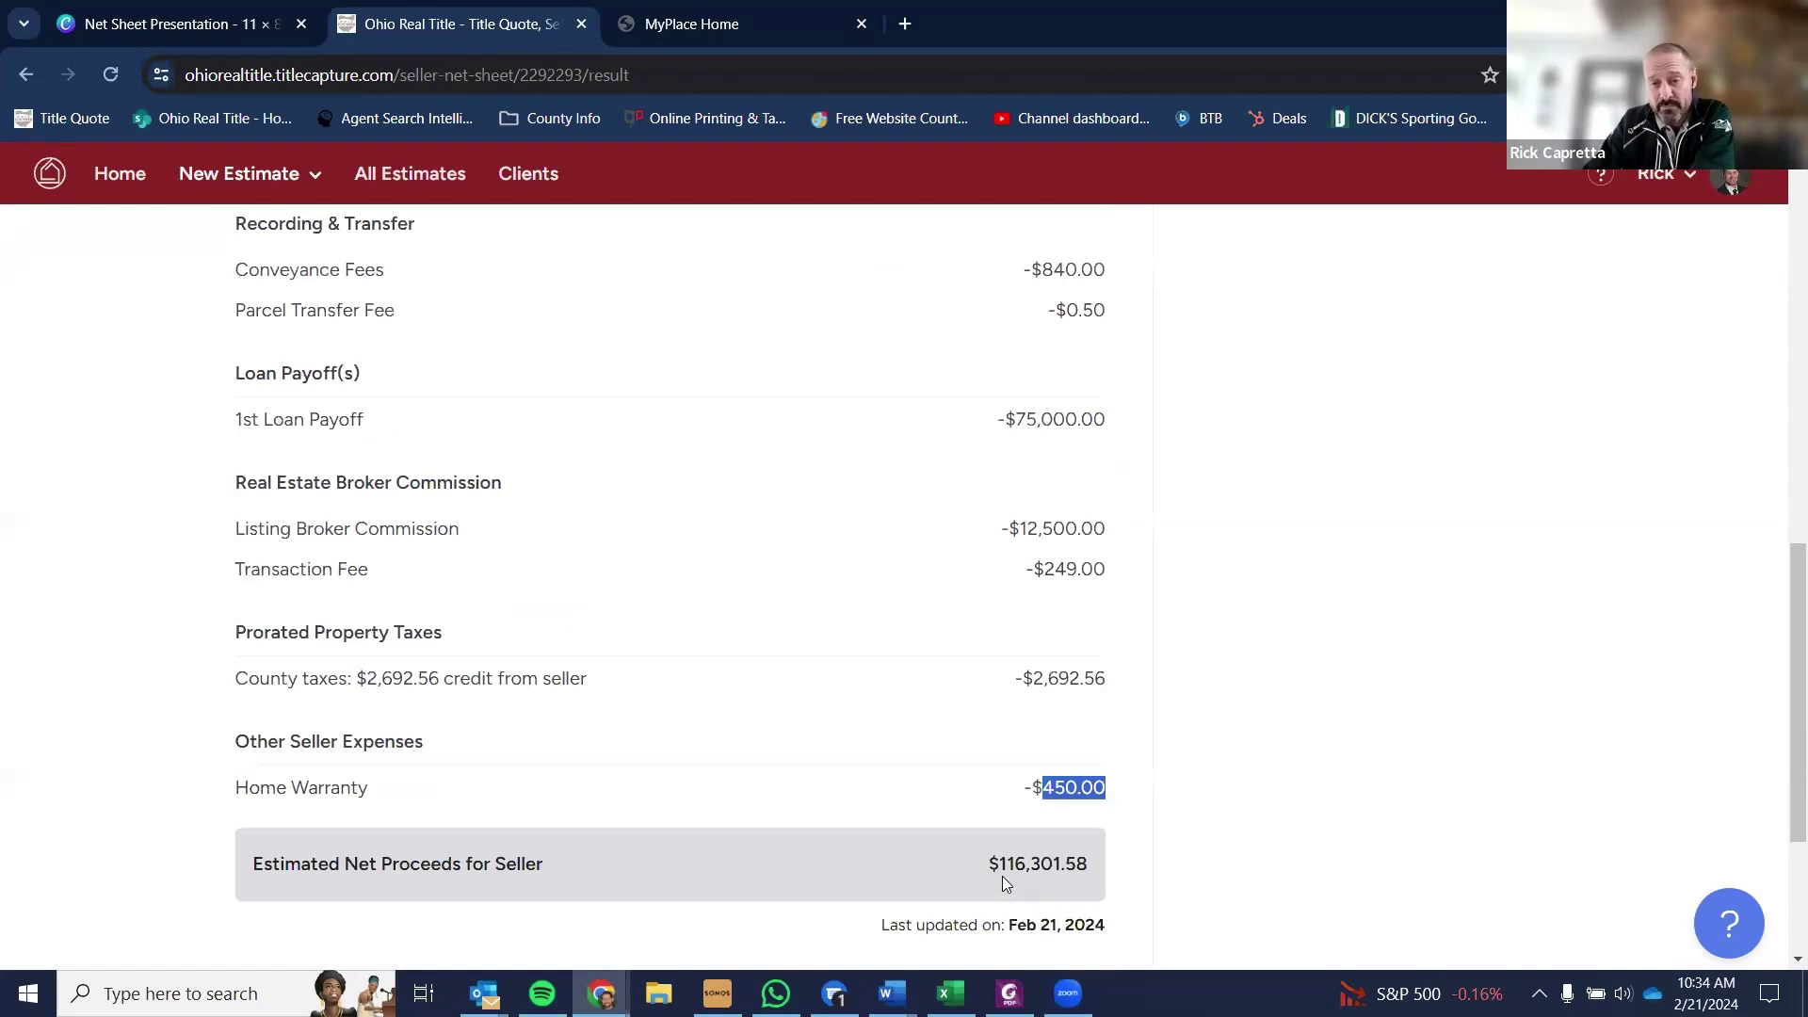
left_click_drag(1000, 865, 1100, 866)
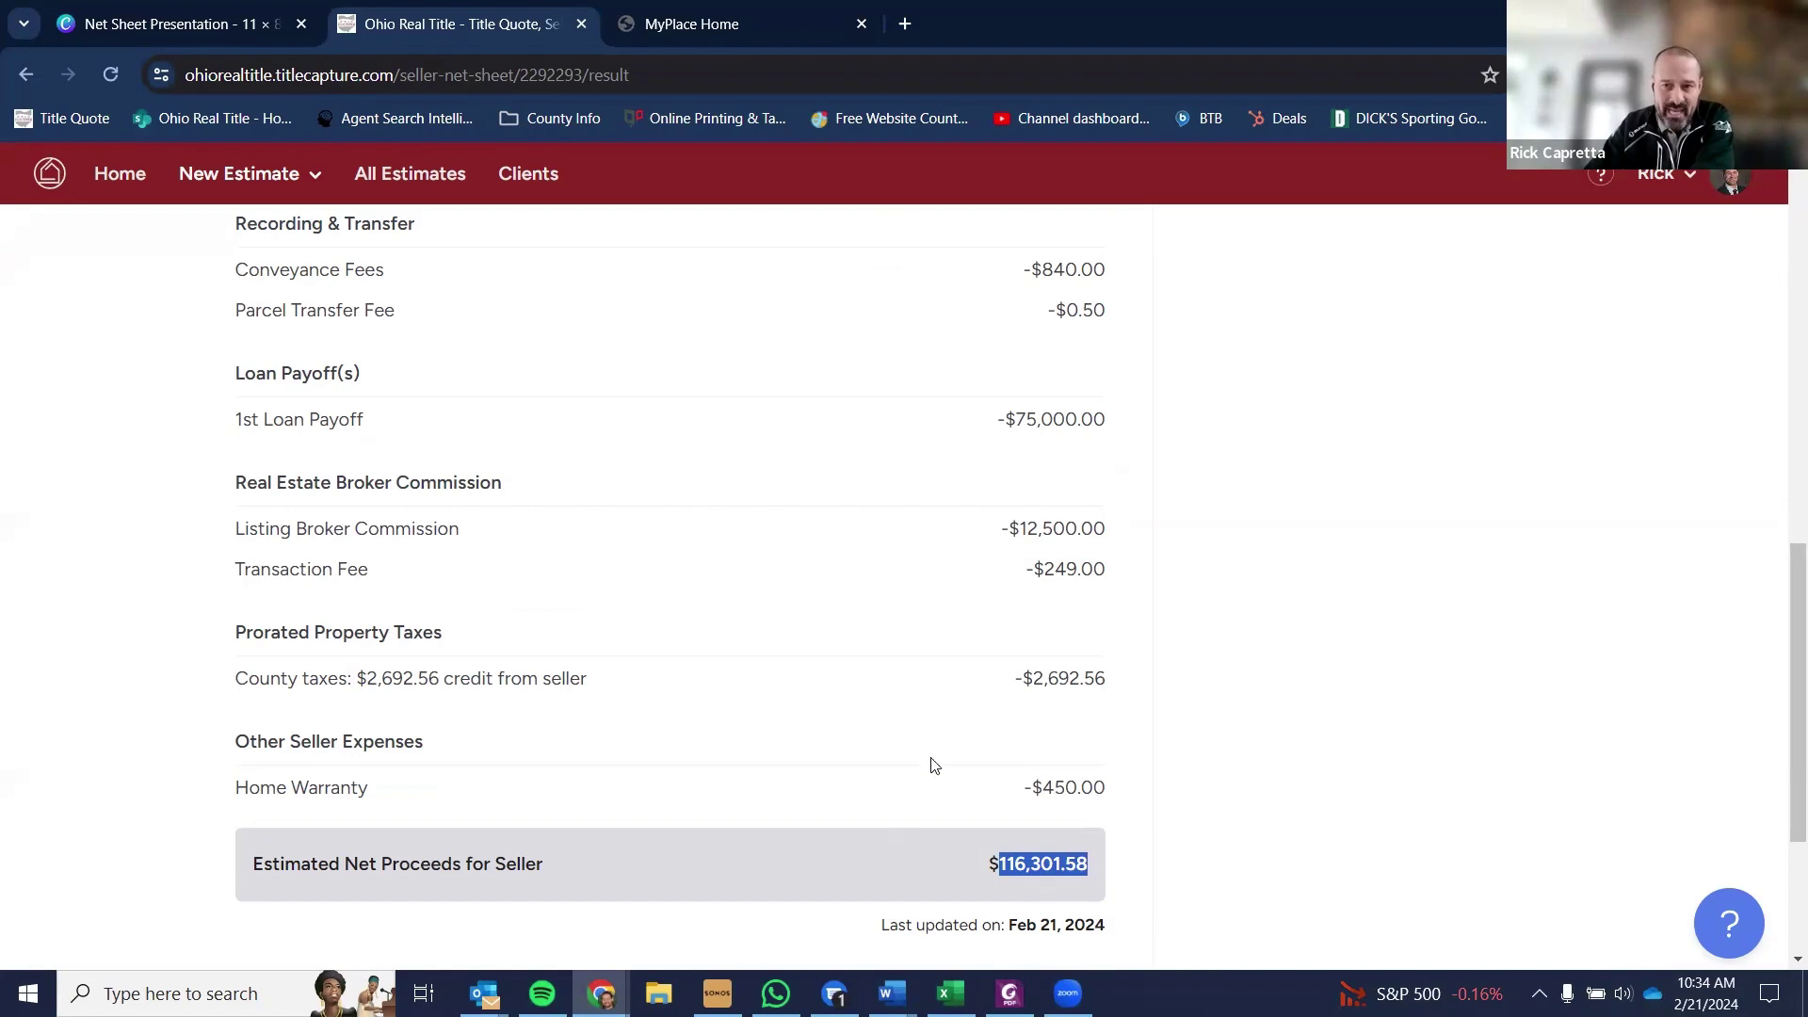
scroll(1087, 732, "up", 4)
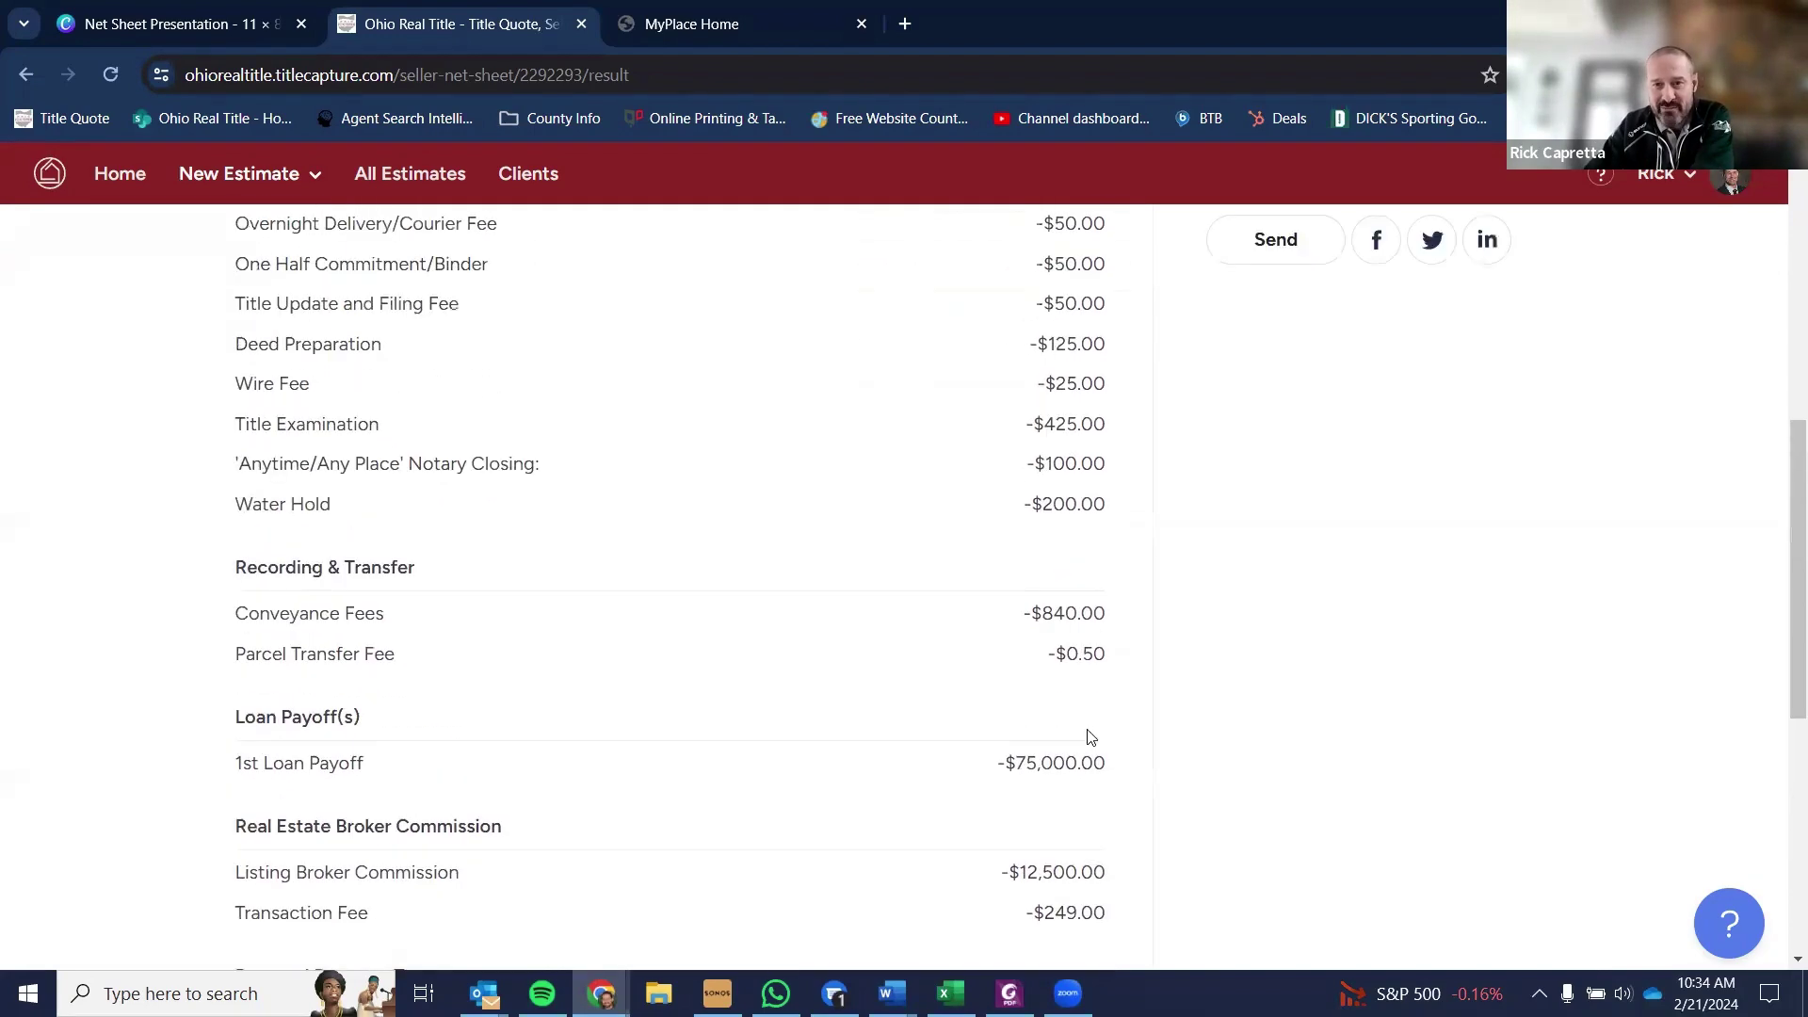
scroll(1073, 744, "up", 8)
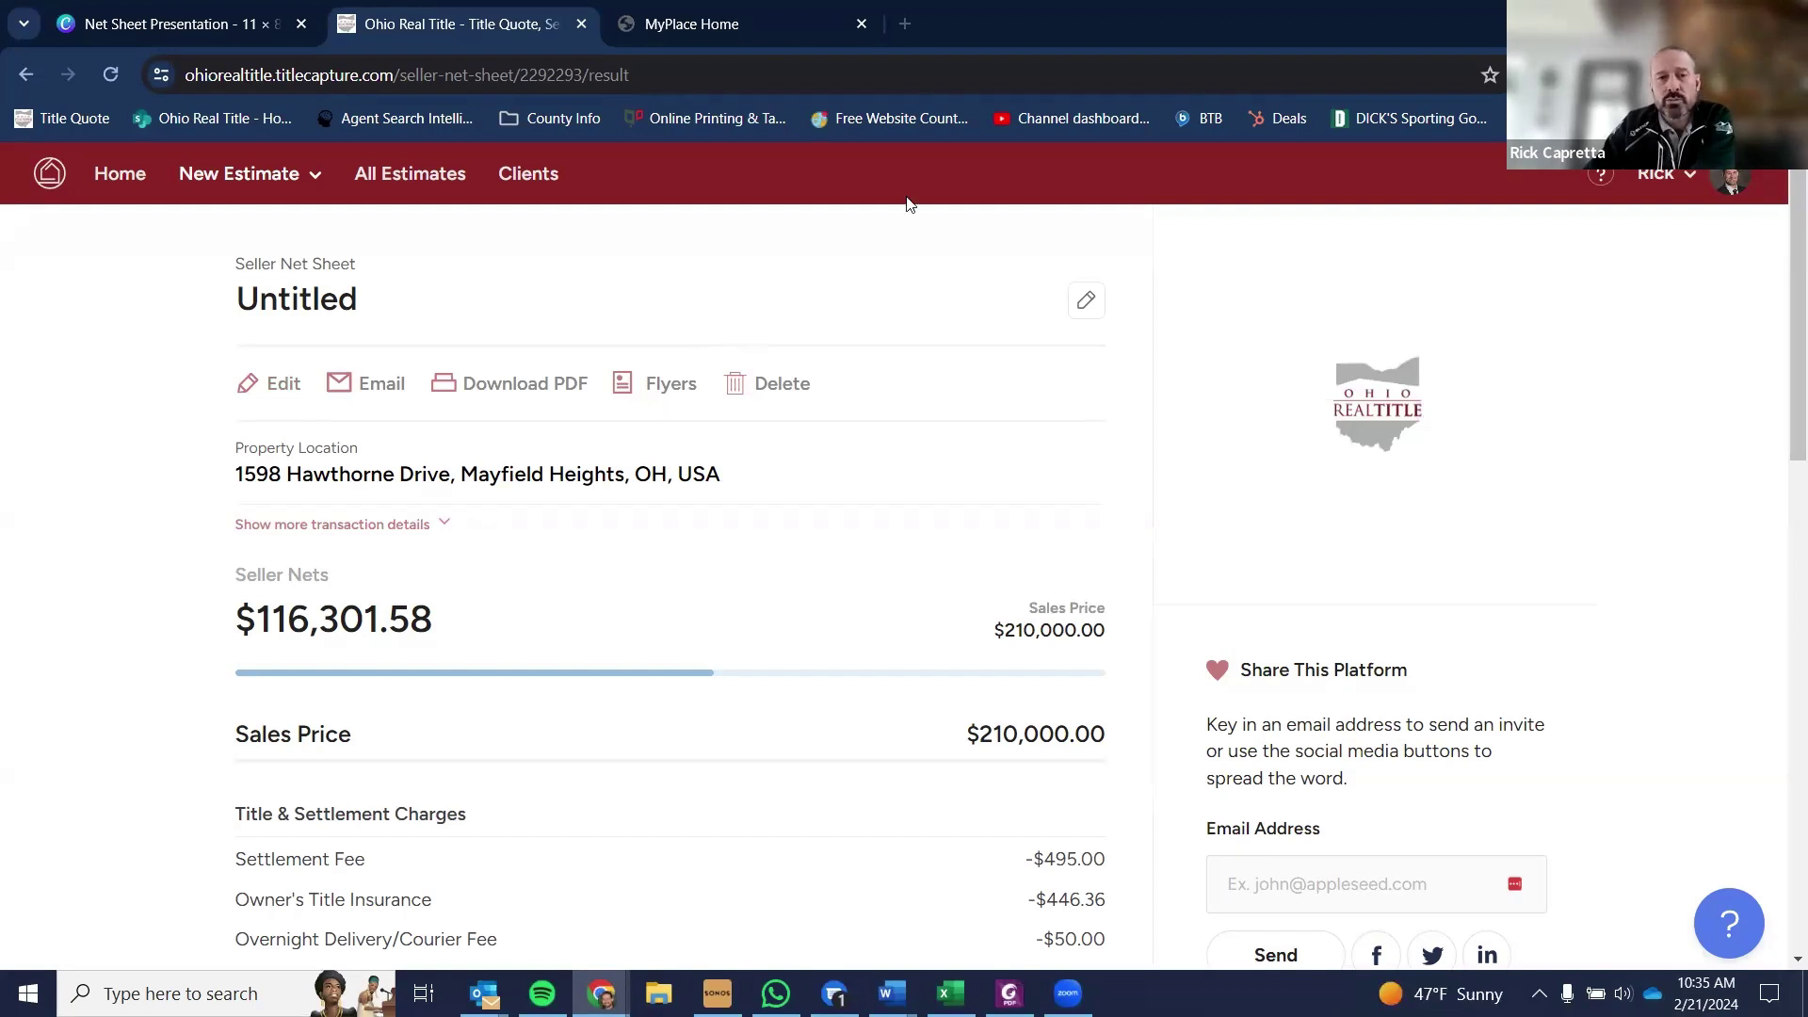
- Reopen the net sheet inputs, review the fields and recalculate
left_click(251, 386)
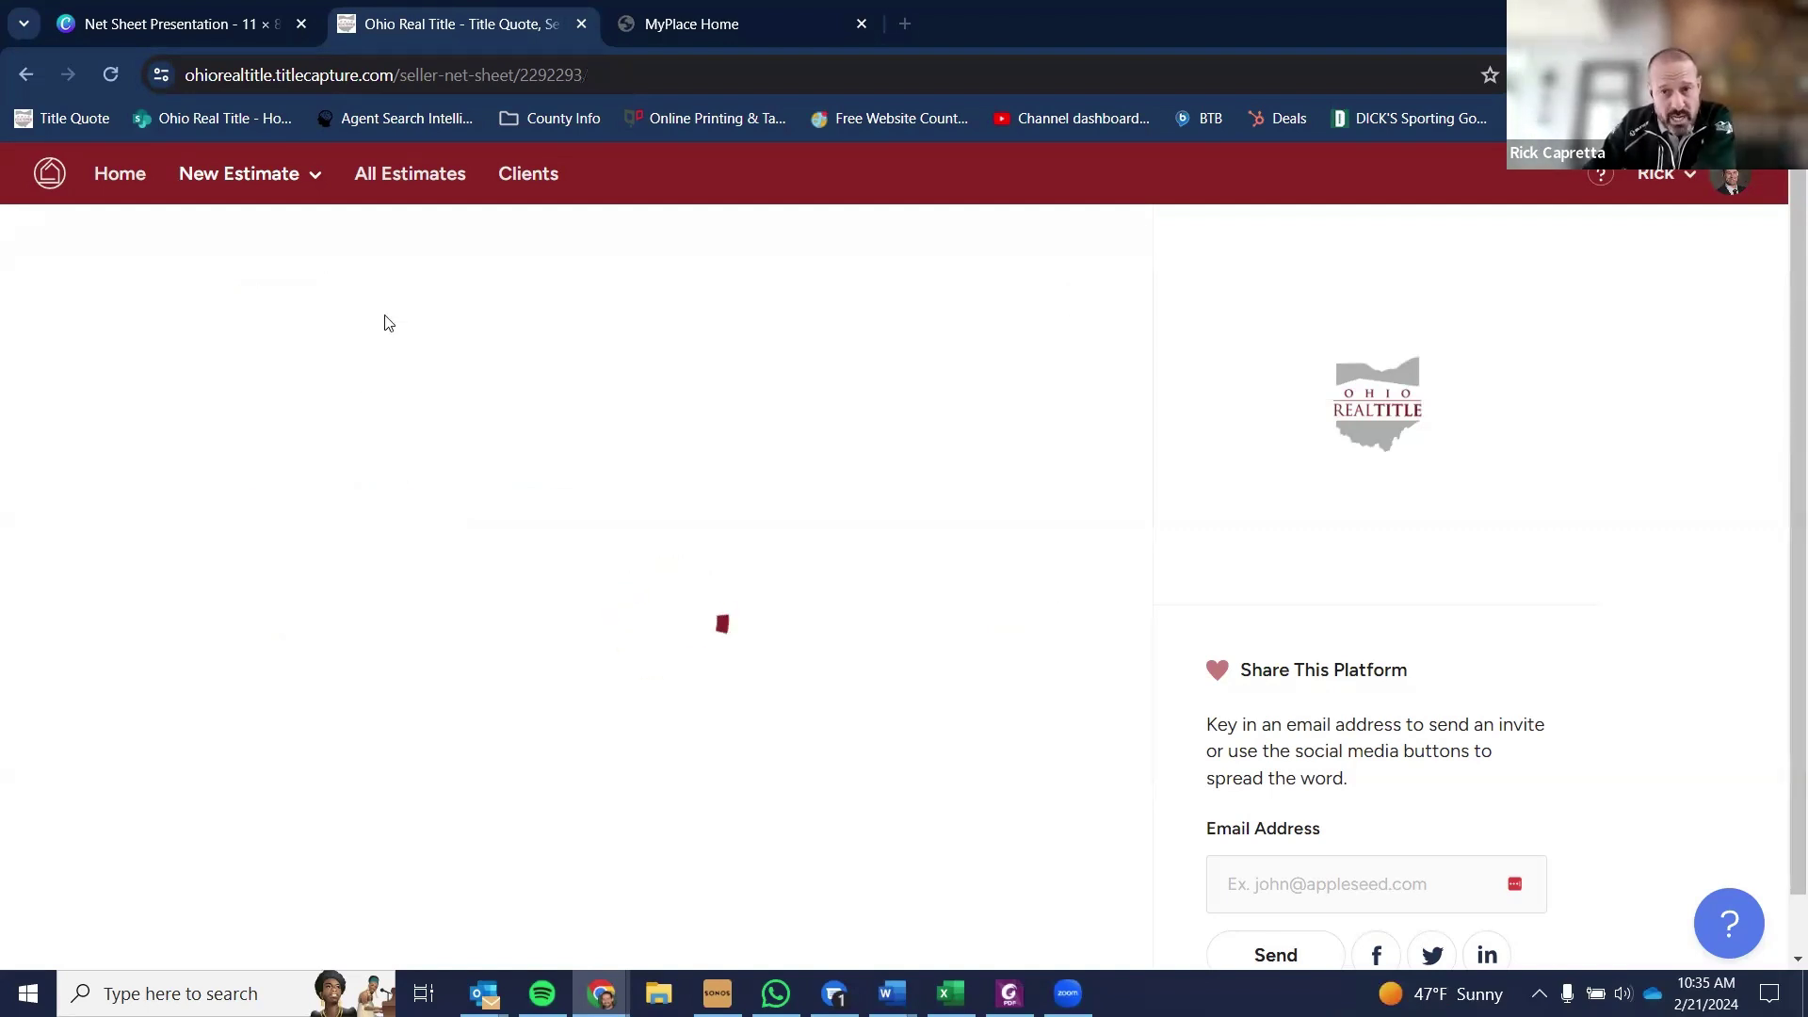
scroll(384, 820, "down", 5)
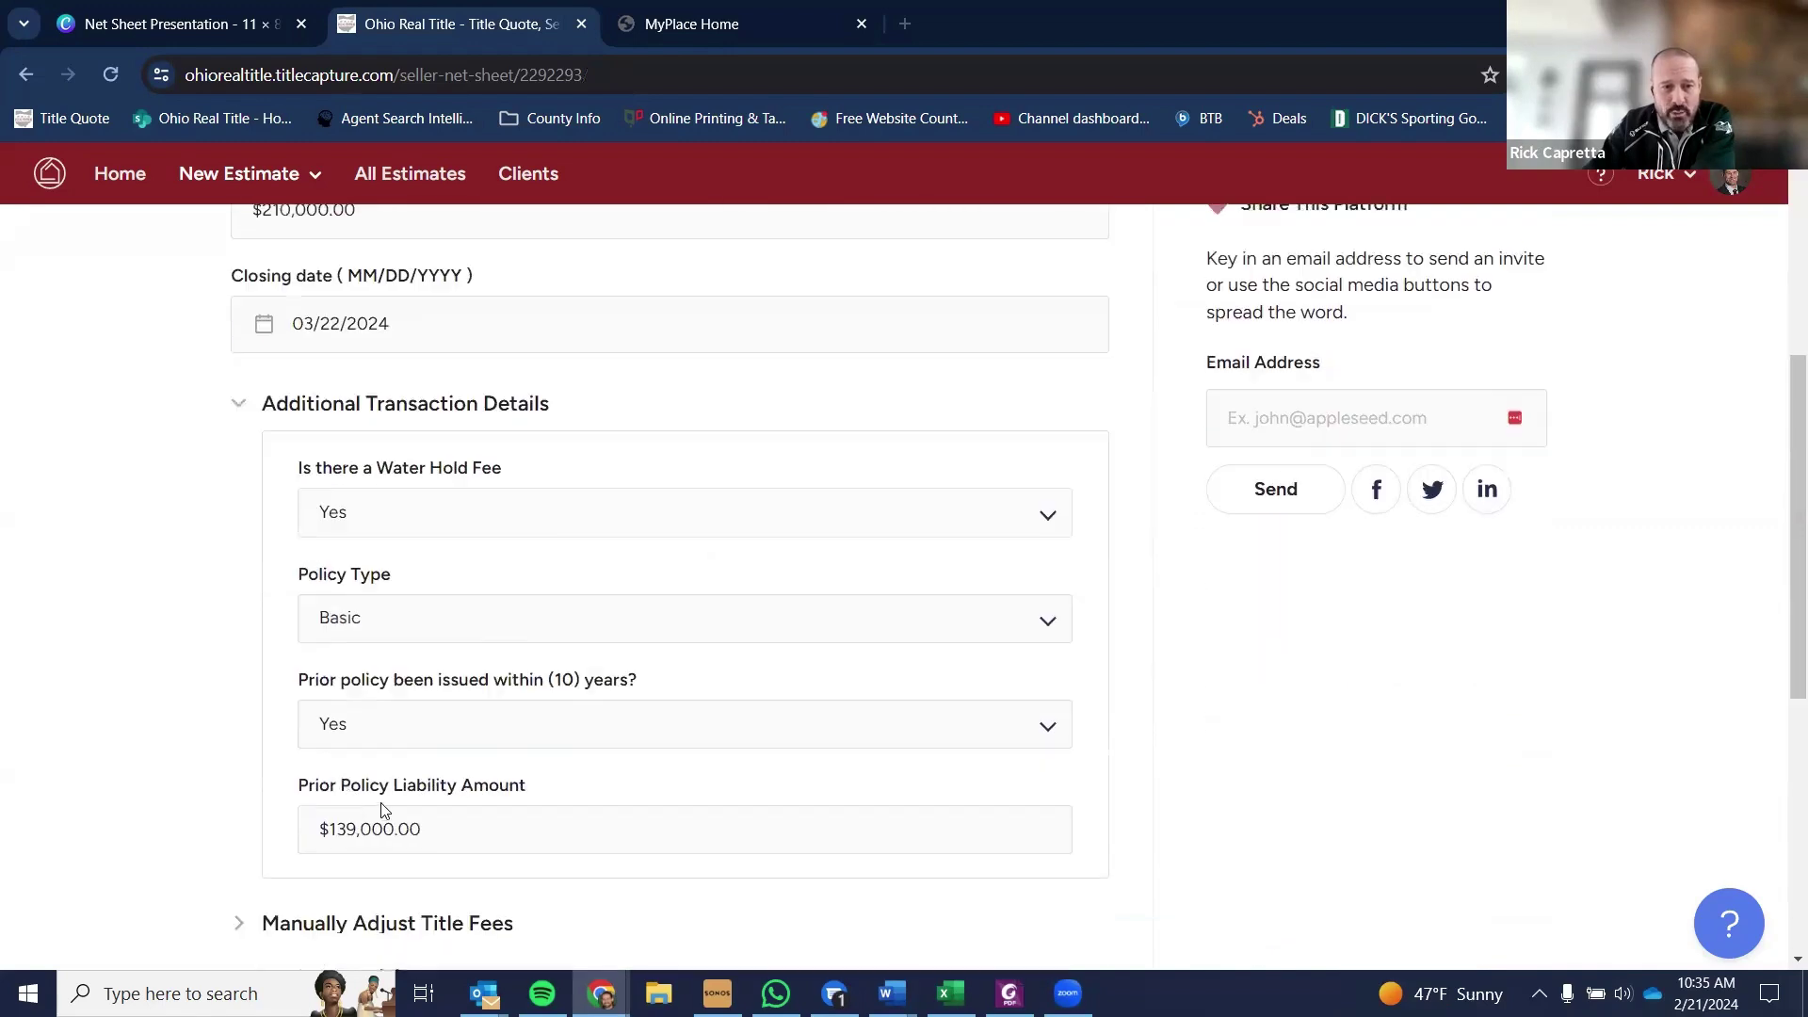
scroll(321, 848, "down", 1)
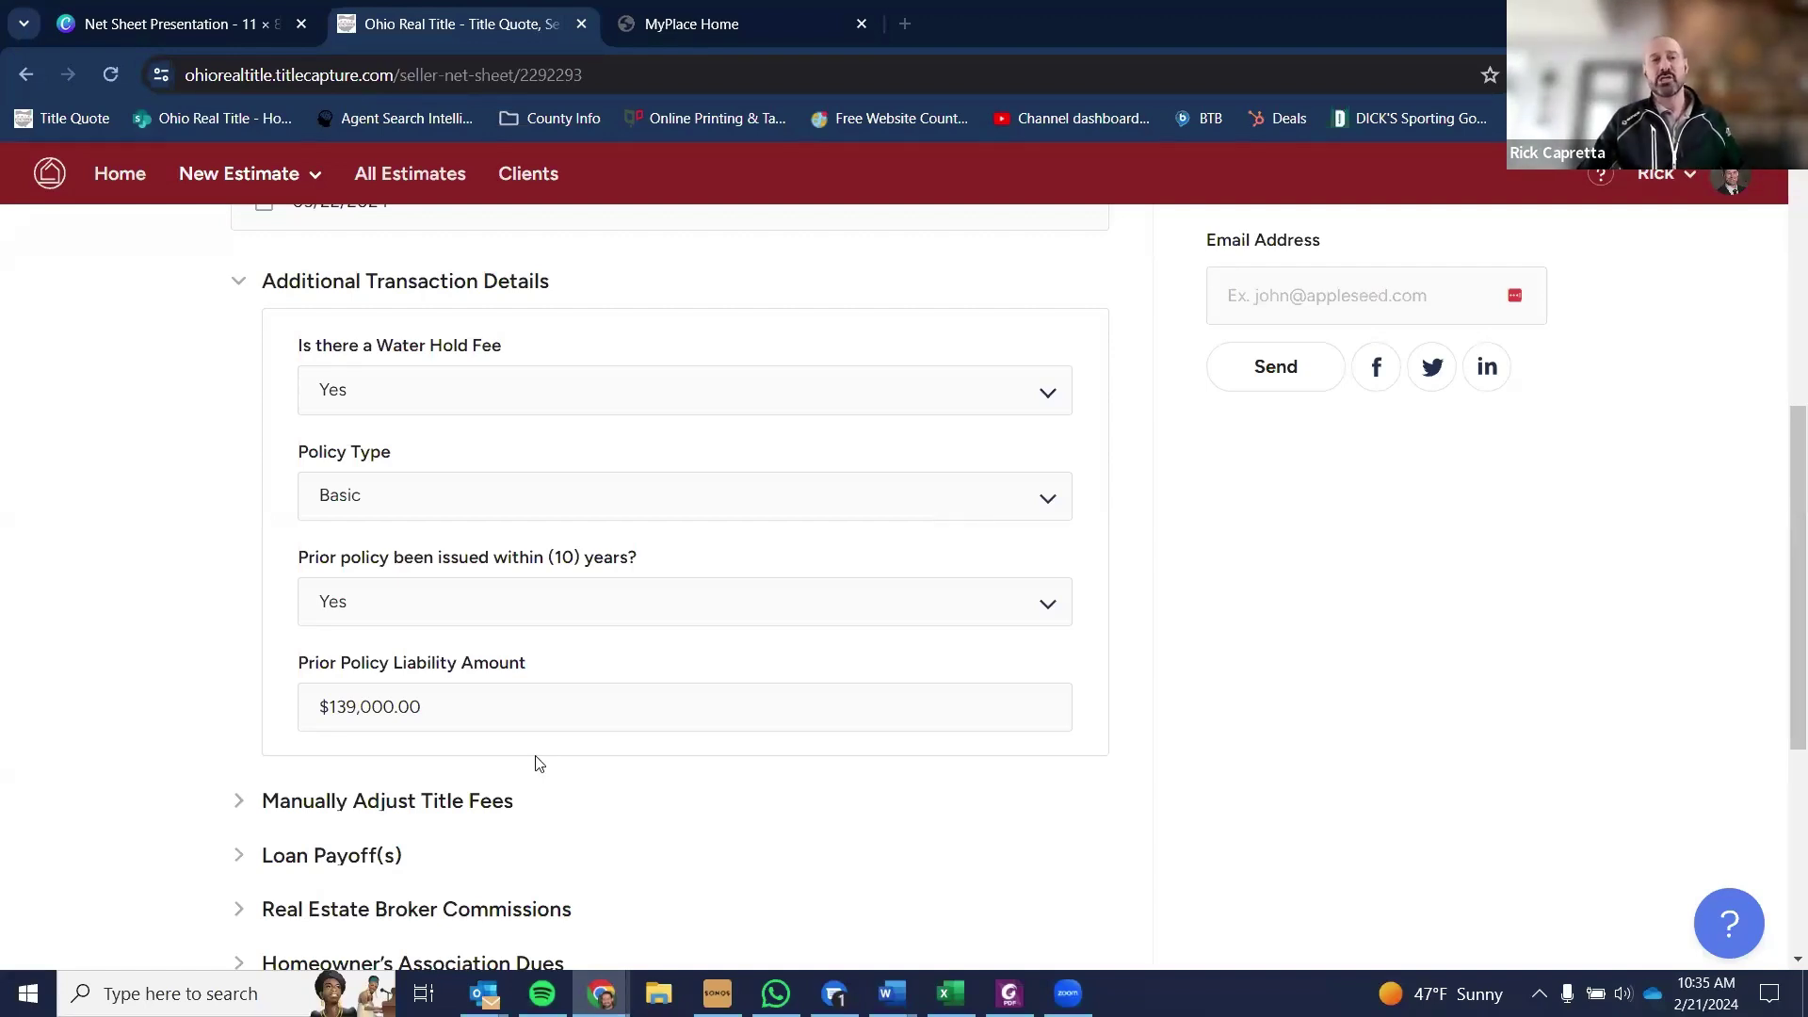
scroll(612, 706, "up", 5)
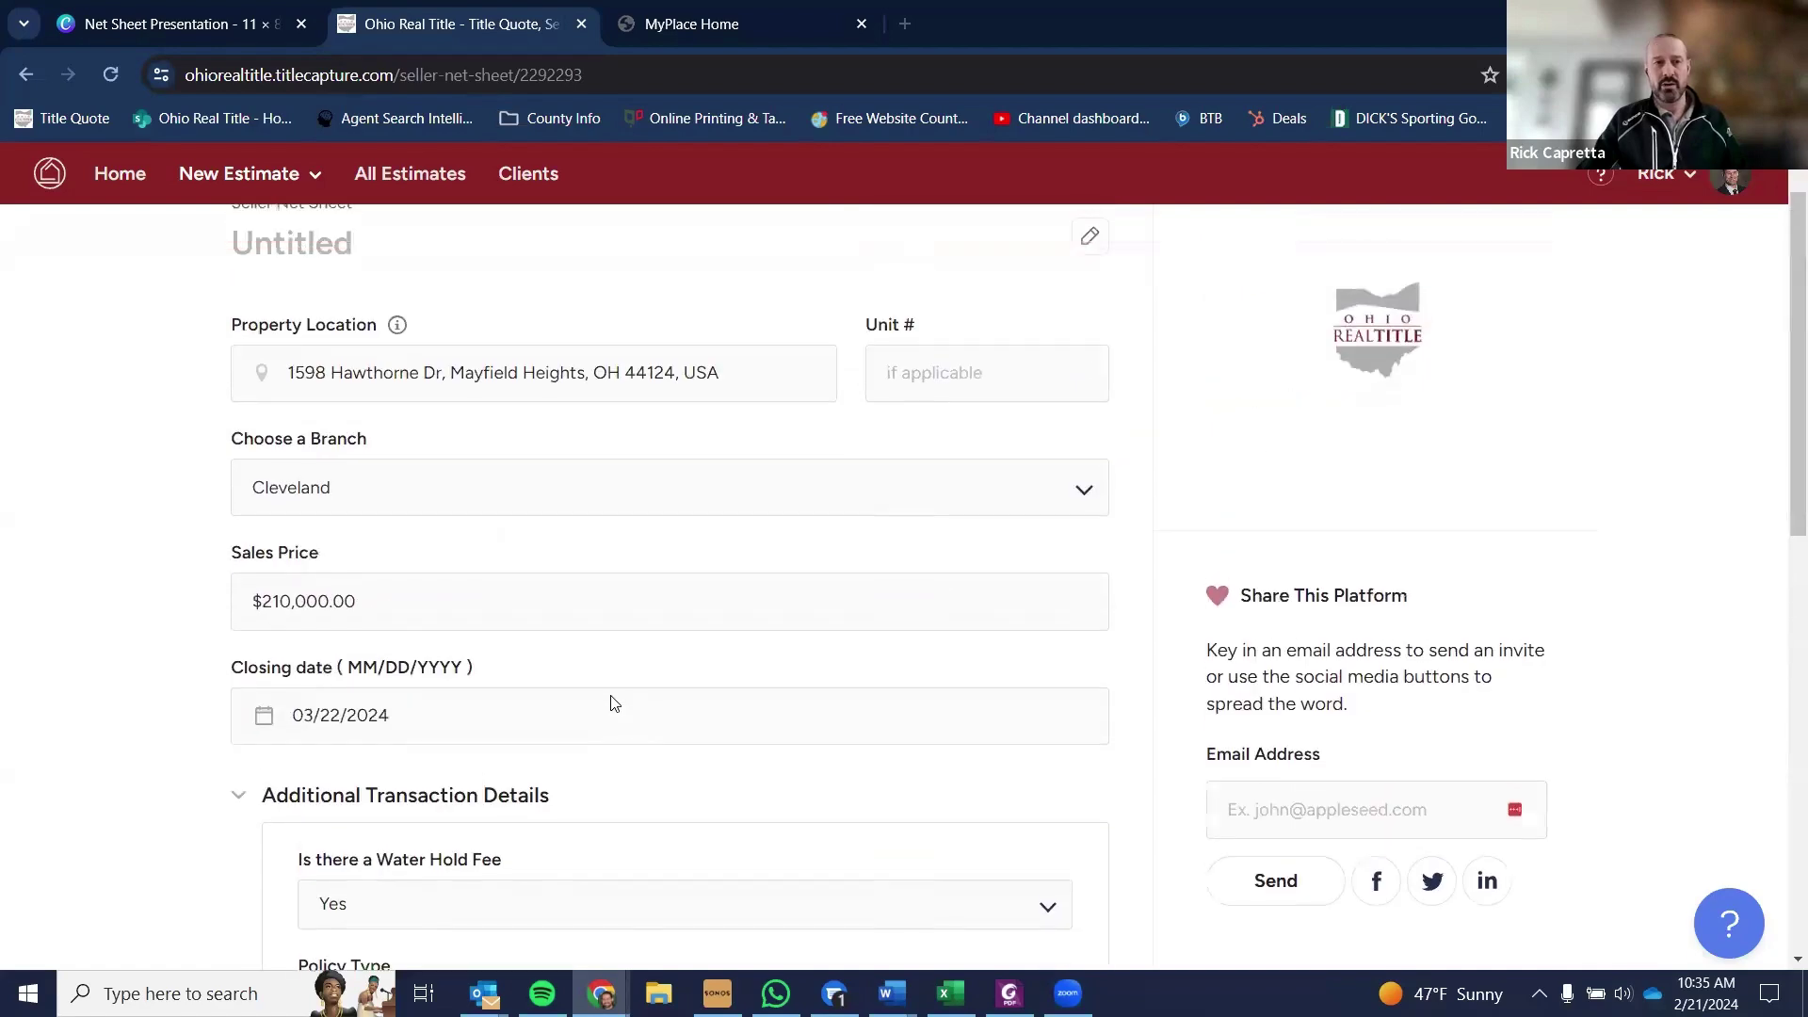
scroll(614, 710, "down", 2)
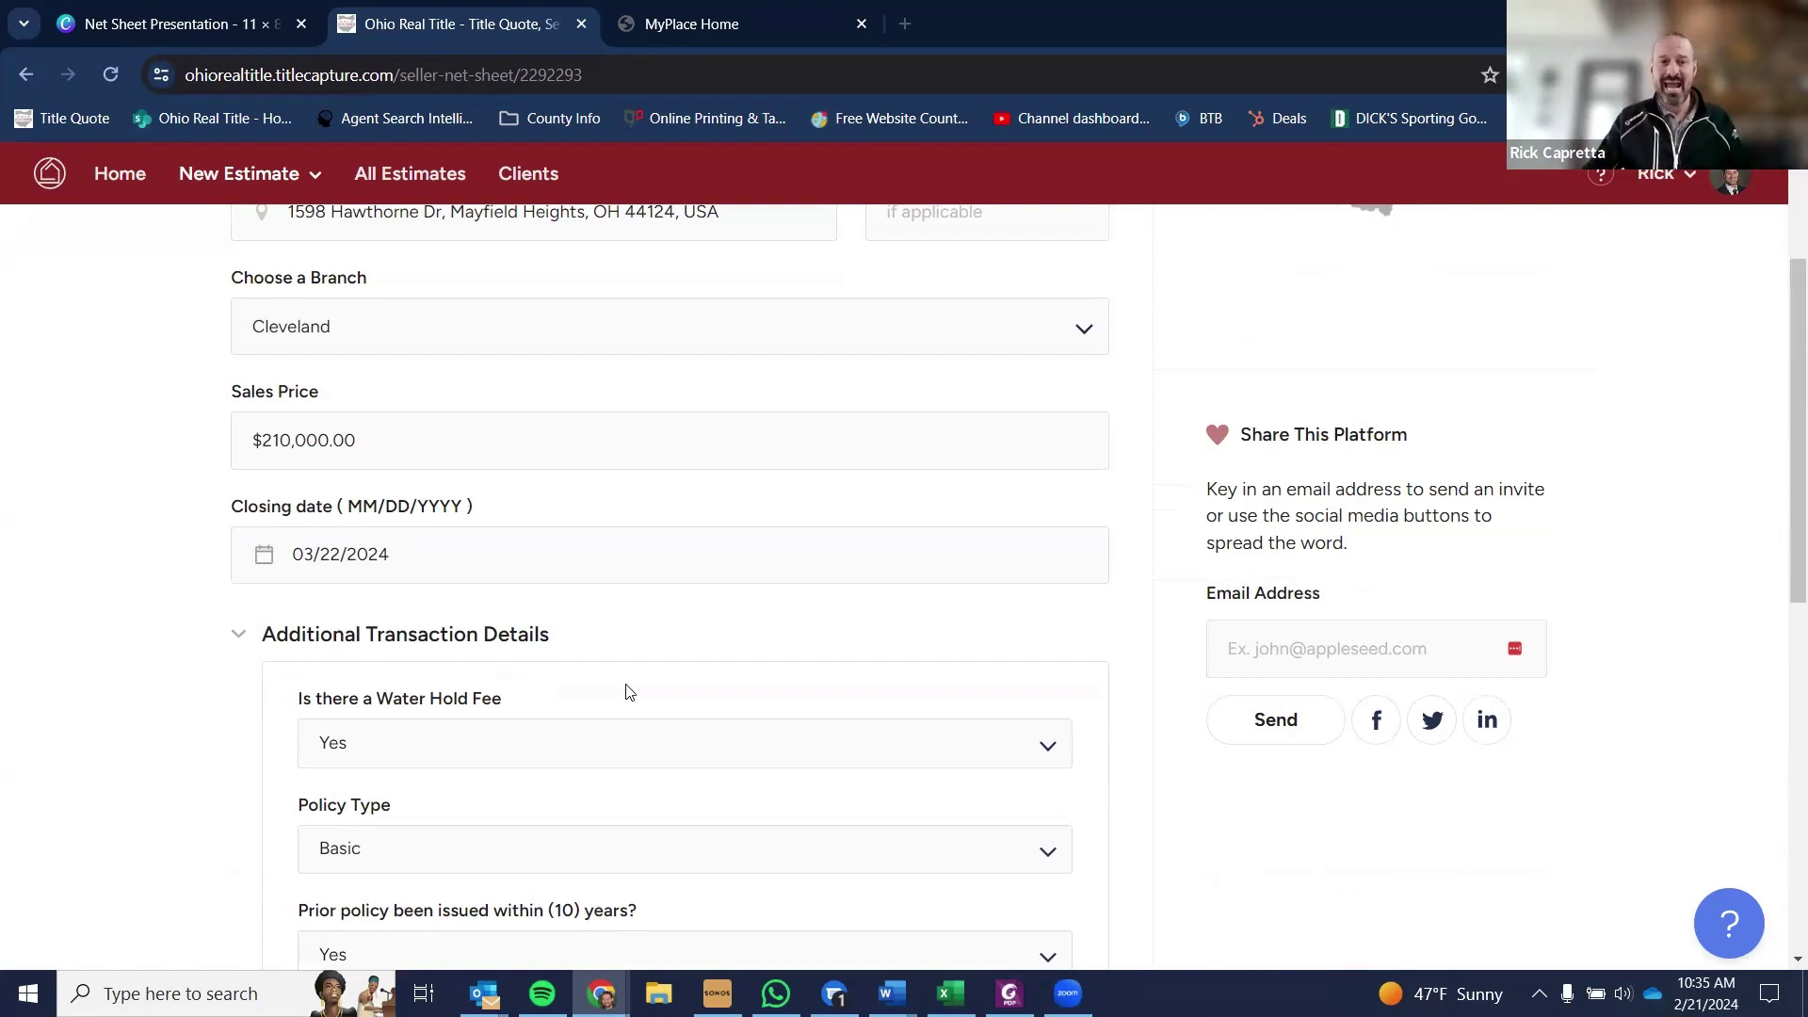
scroll(612, 692, "down", 3)
scroll(612, 692, "down", 1)
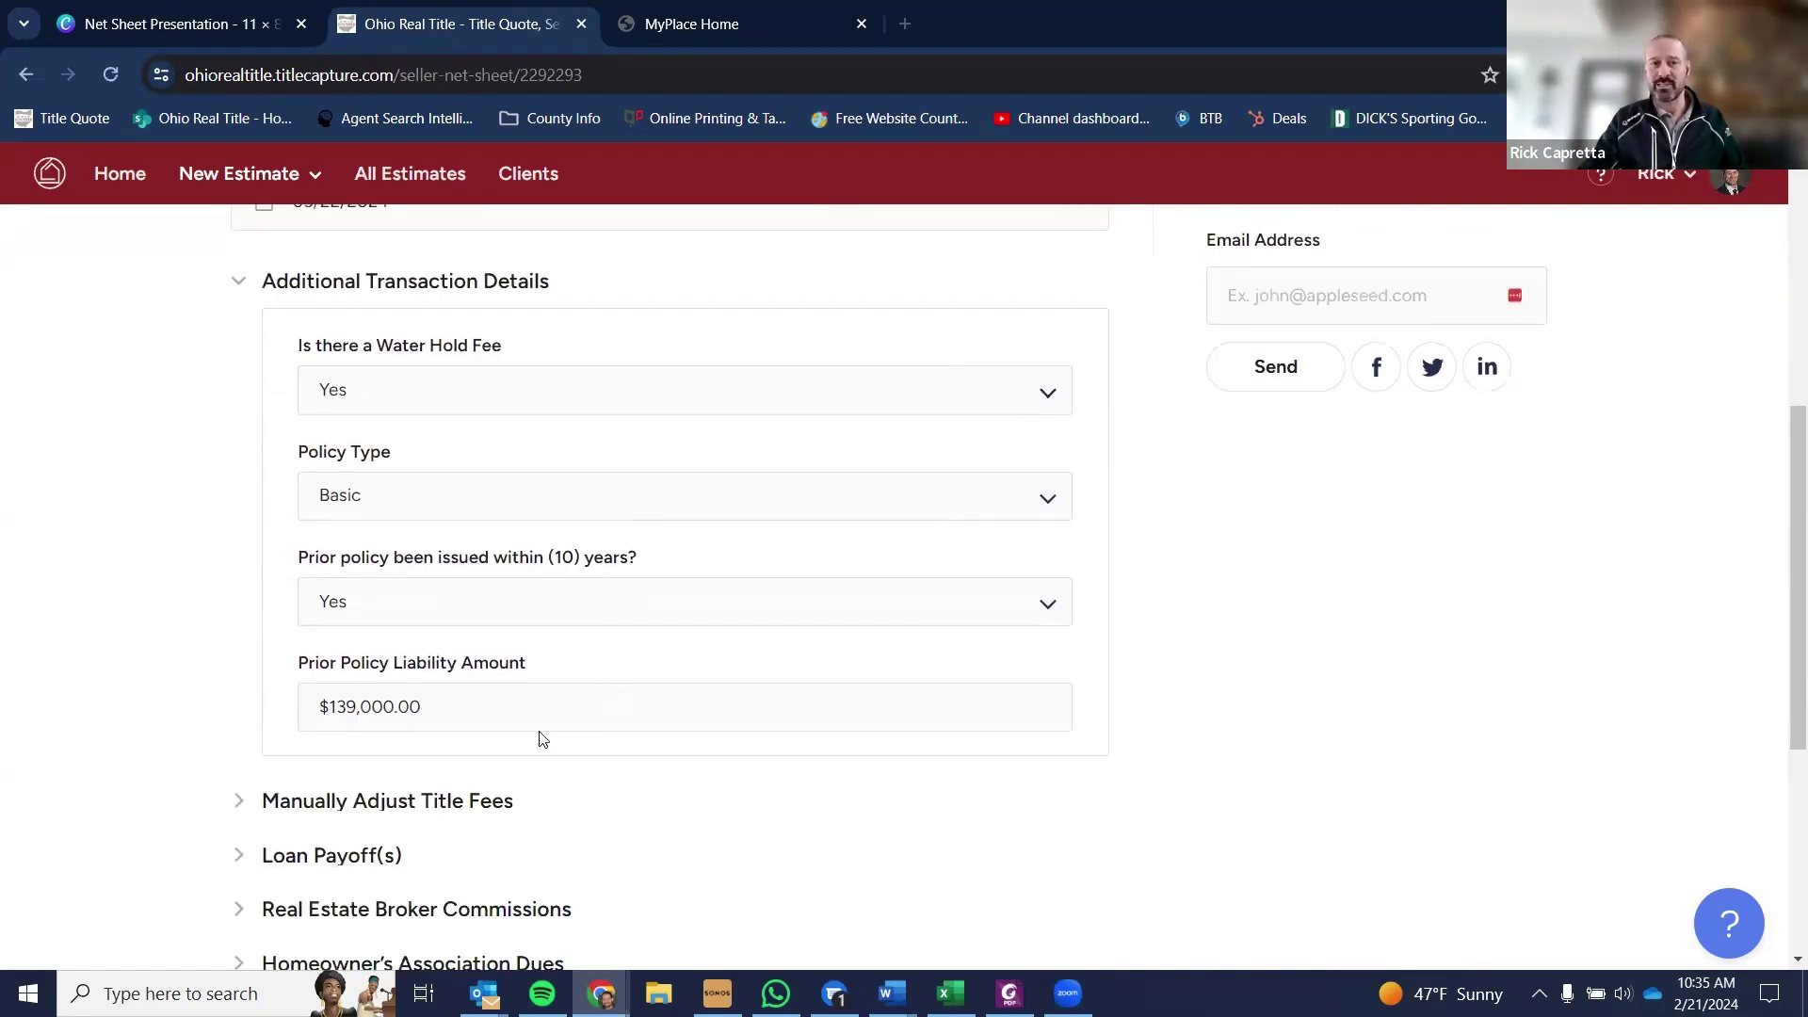
left_click_drag(504, 714, 309, 727)
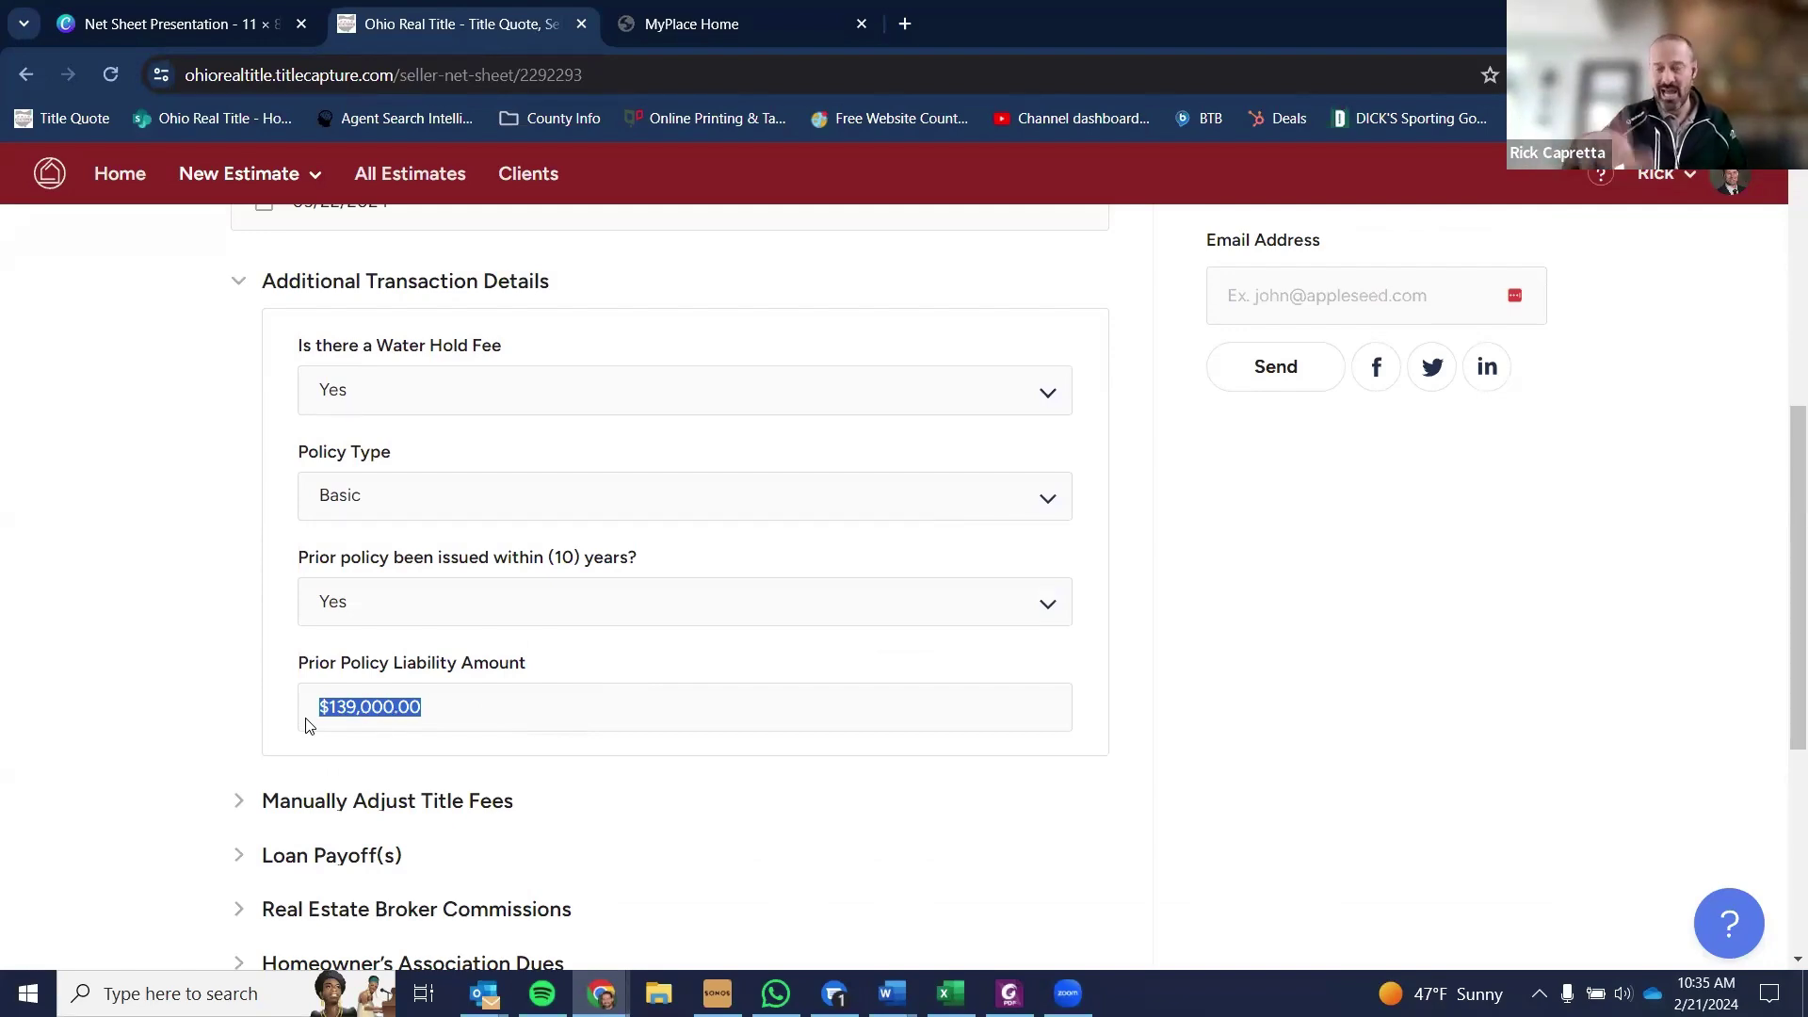
scroll(400, 645, "up", 7)
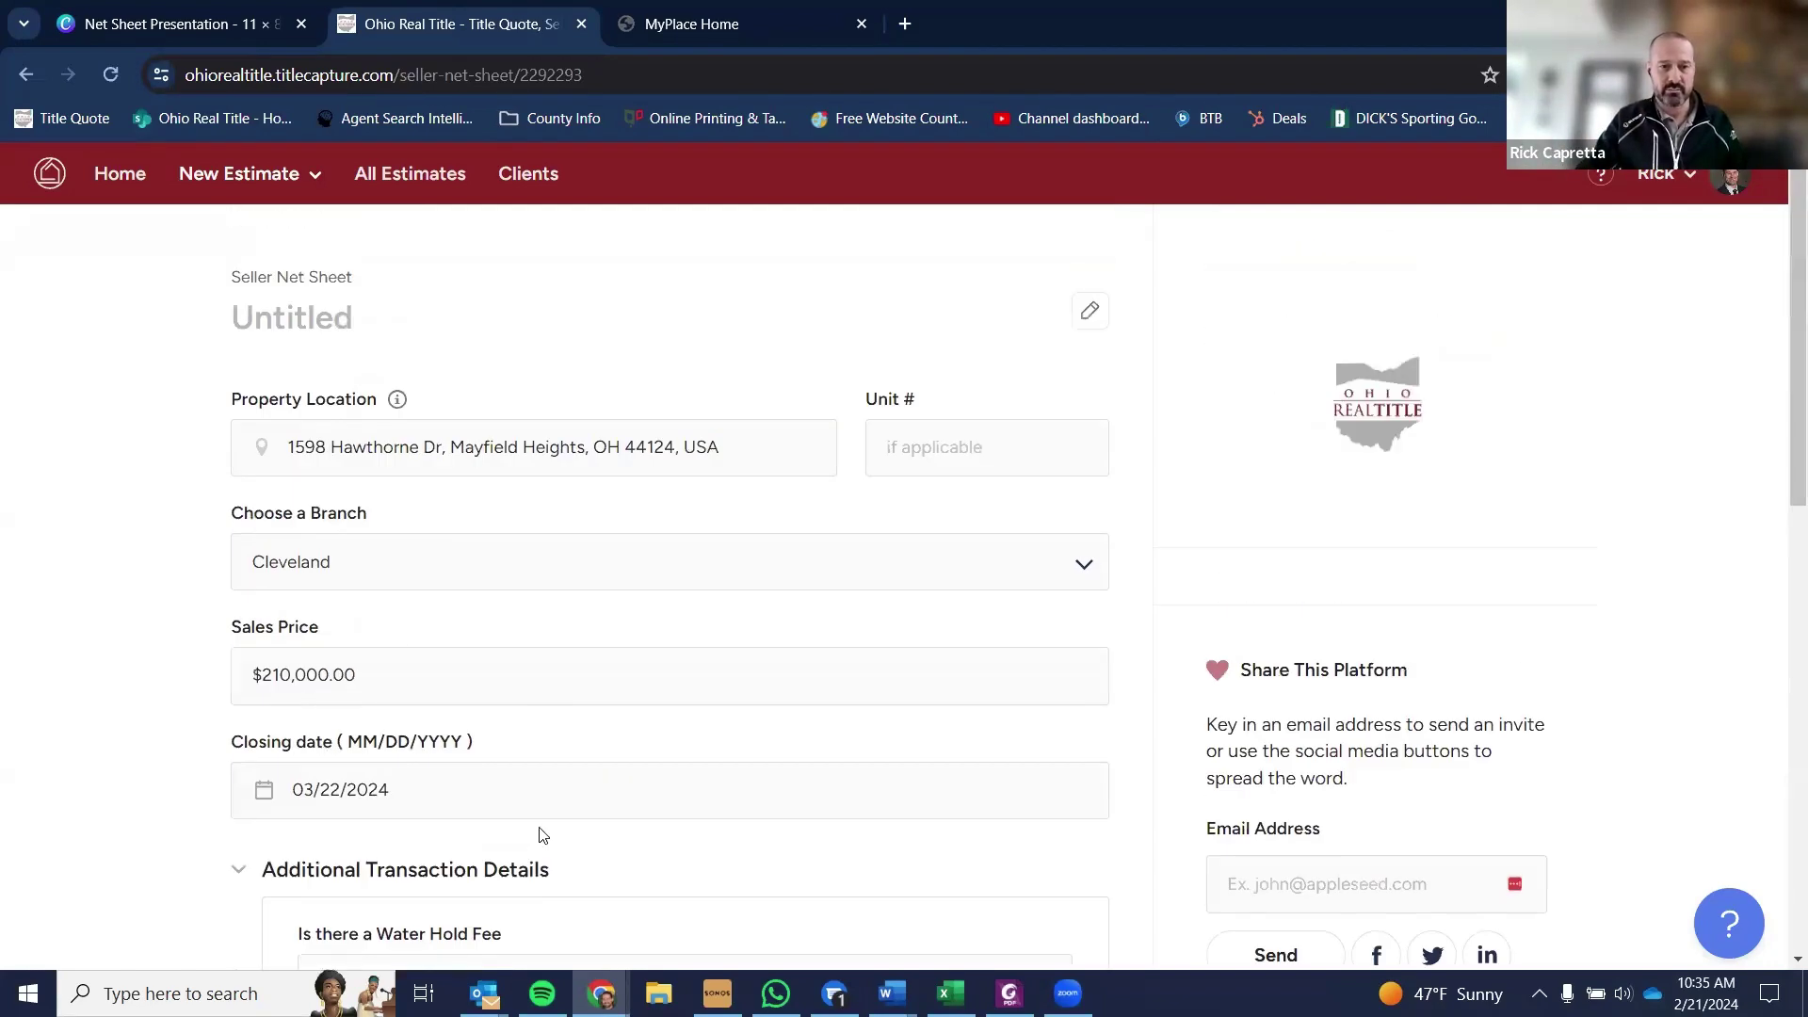
scroll(282, 838, "down", 10)
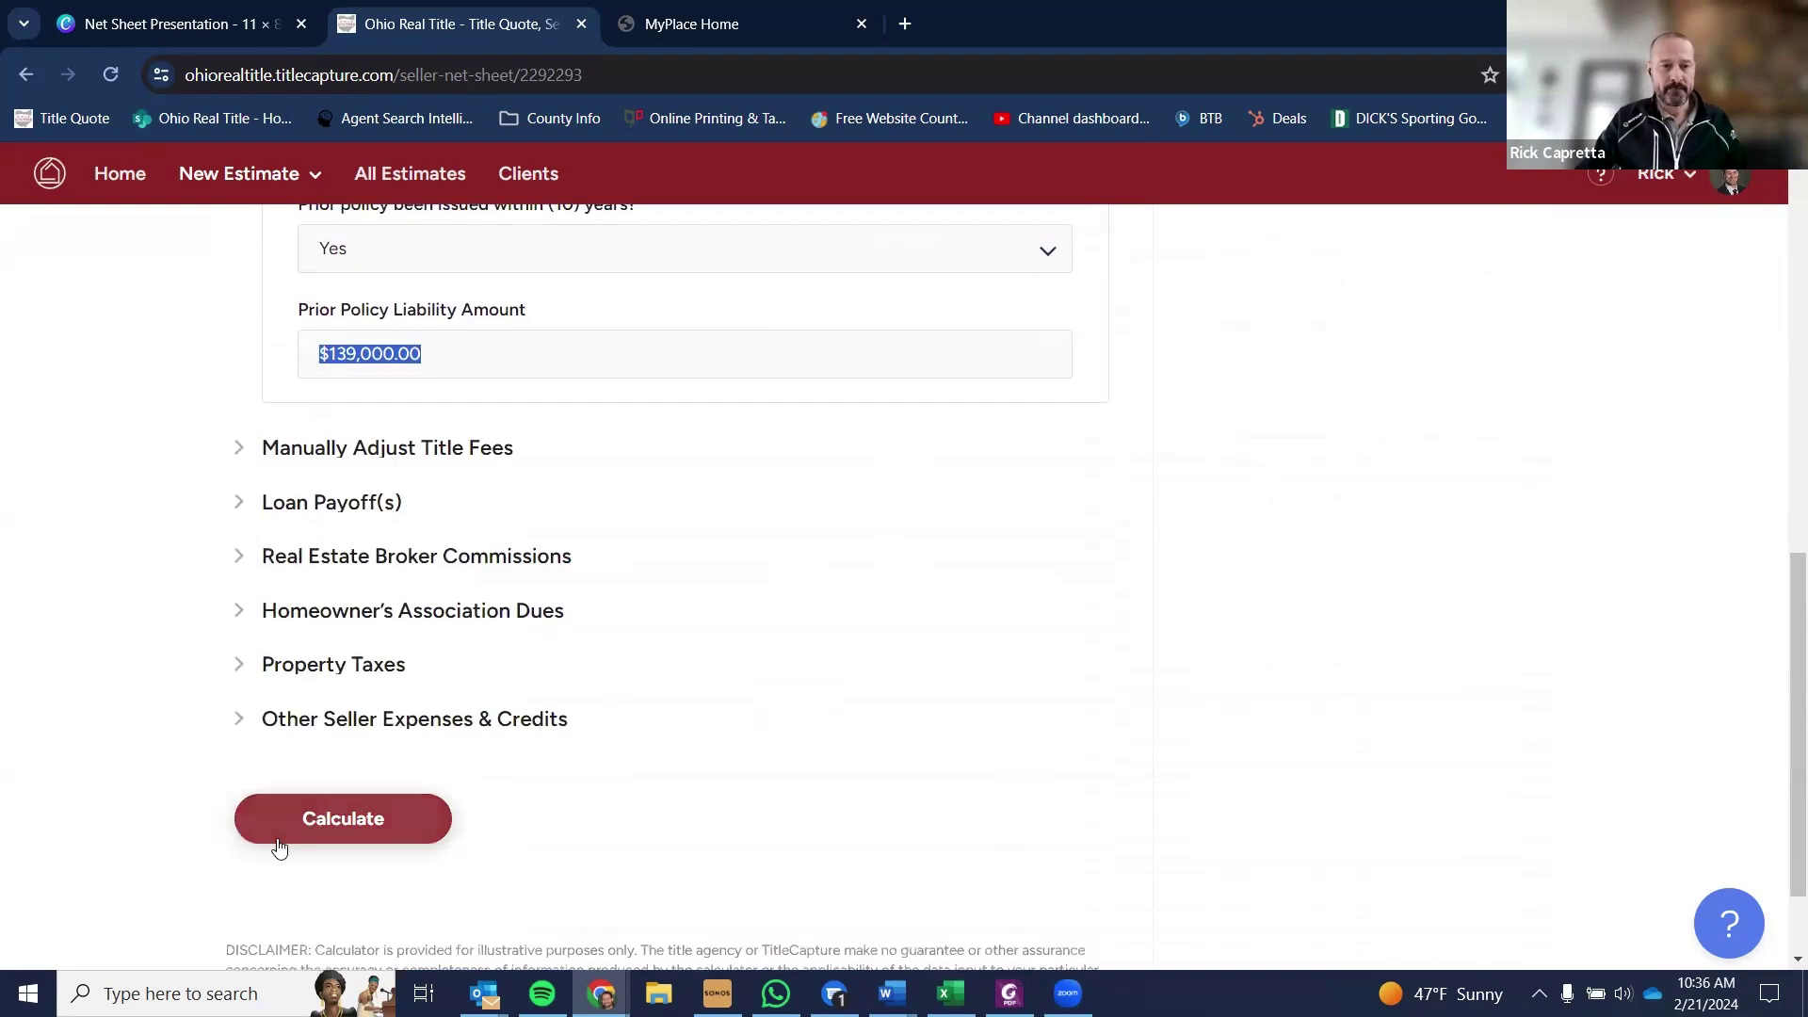
left_click(279, 844)
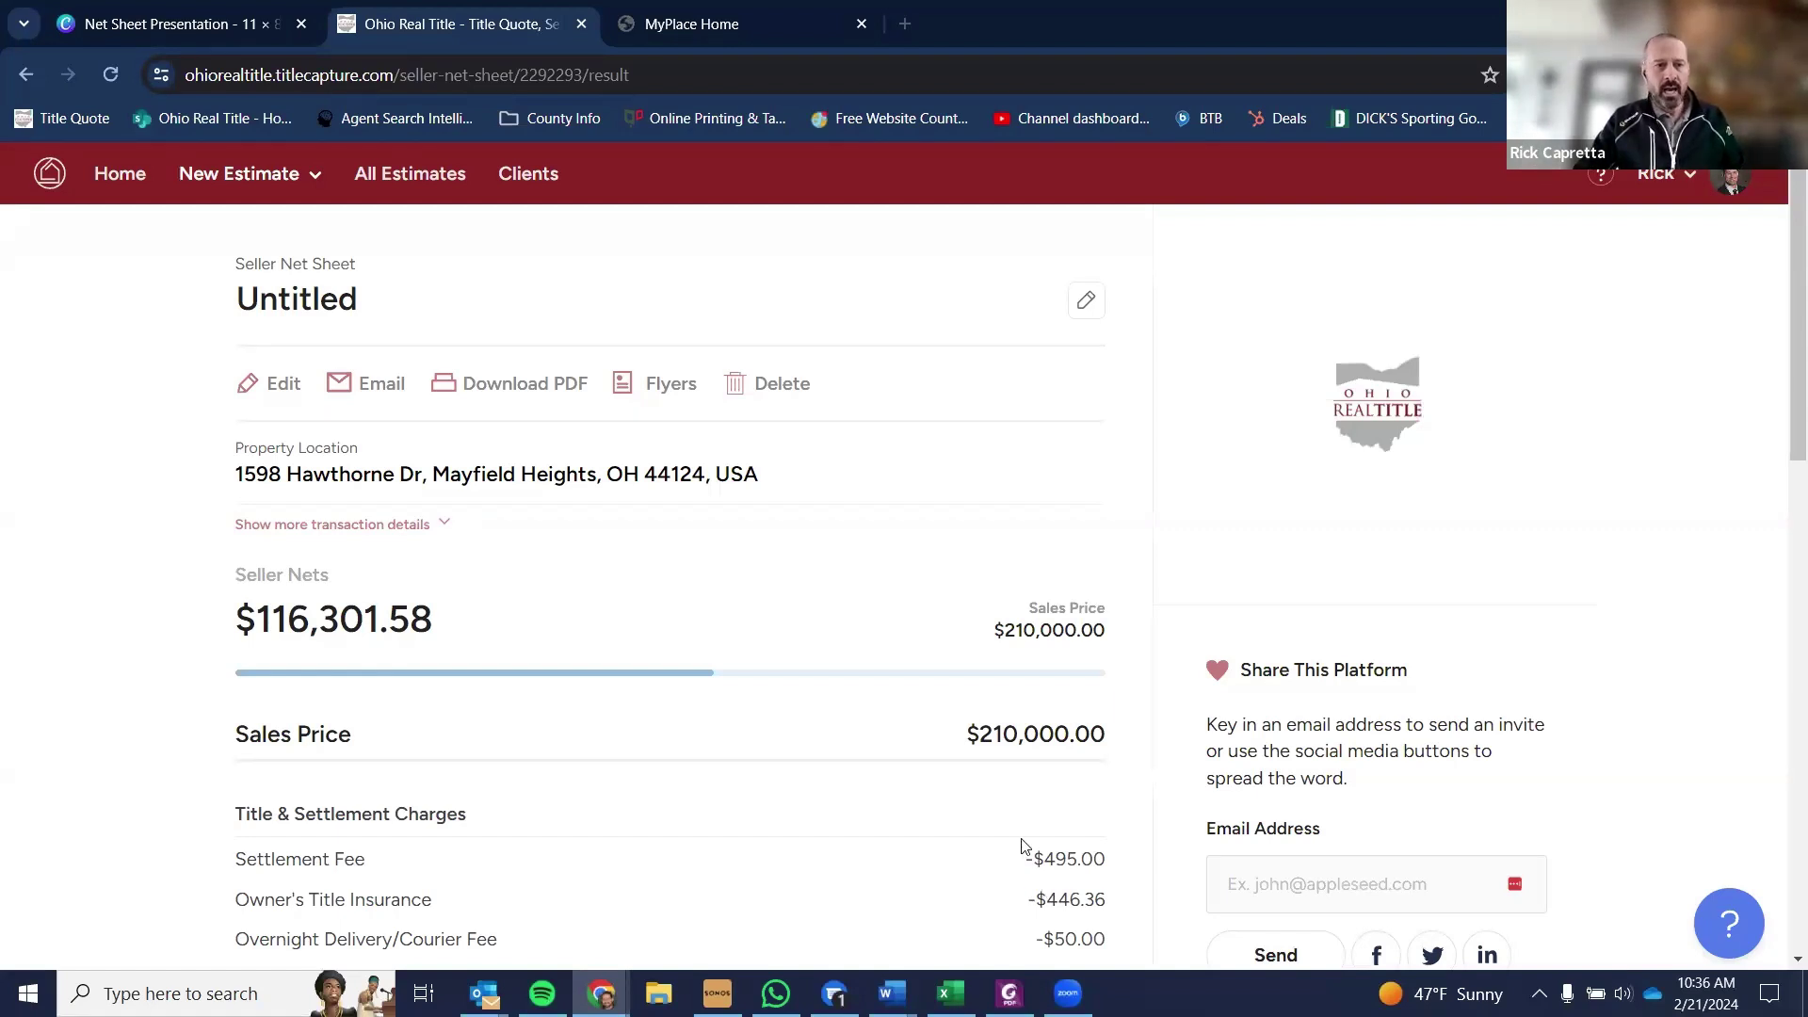
- Clear the $139,000.00 prior policy liability, answer No to prior policy within ten years, and recalculate
left_click(266, 386)
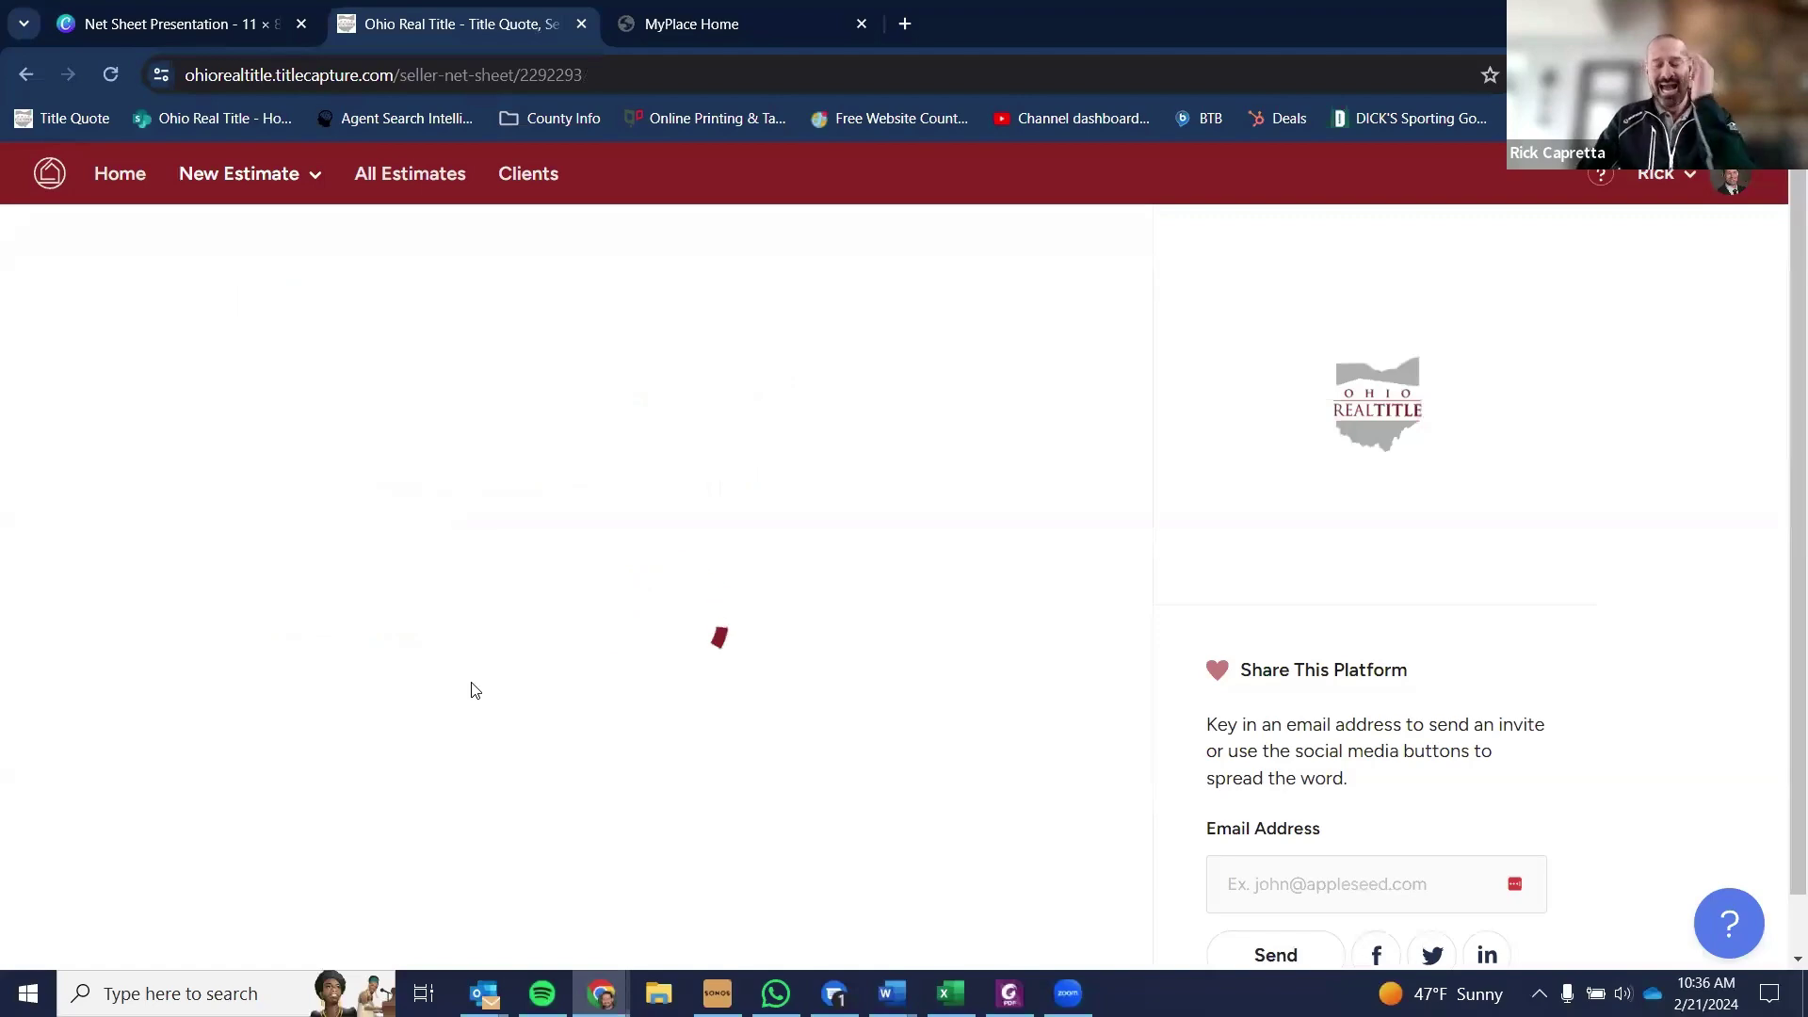
scroll(479, 622, "down", 4)
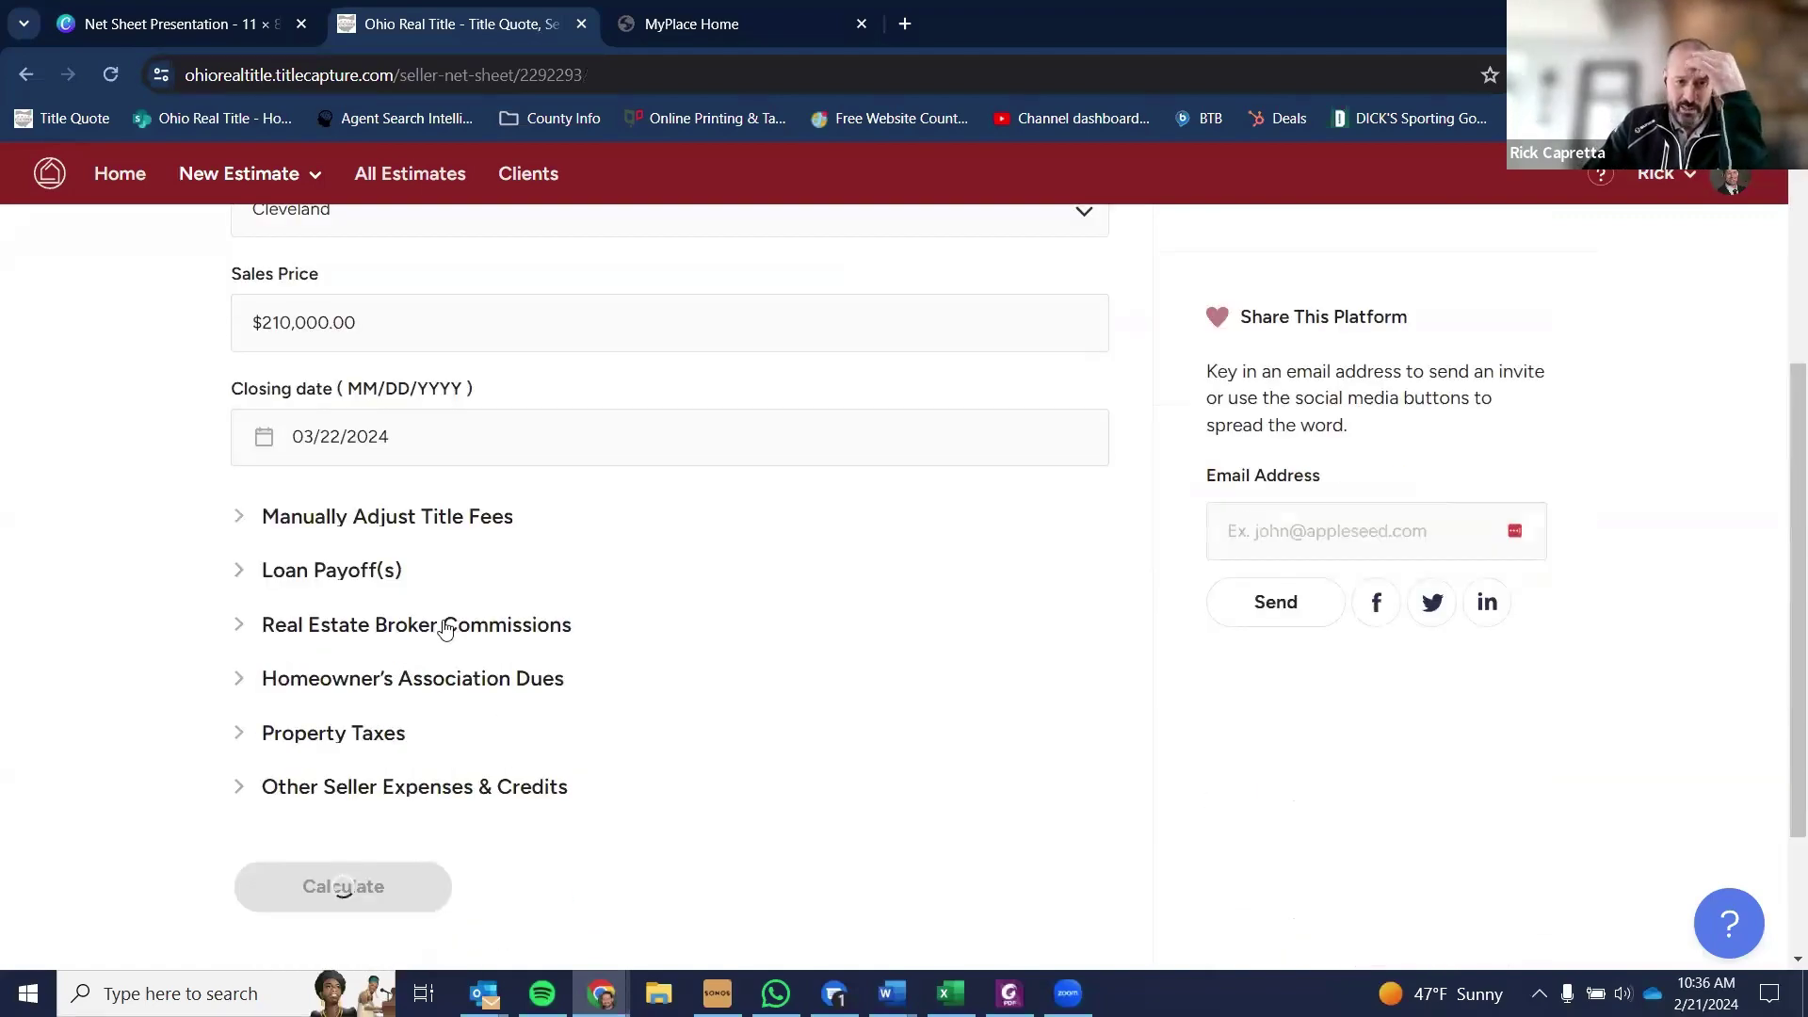
scroll(390, 761, "down", 1)
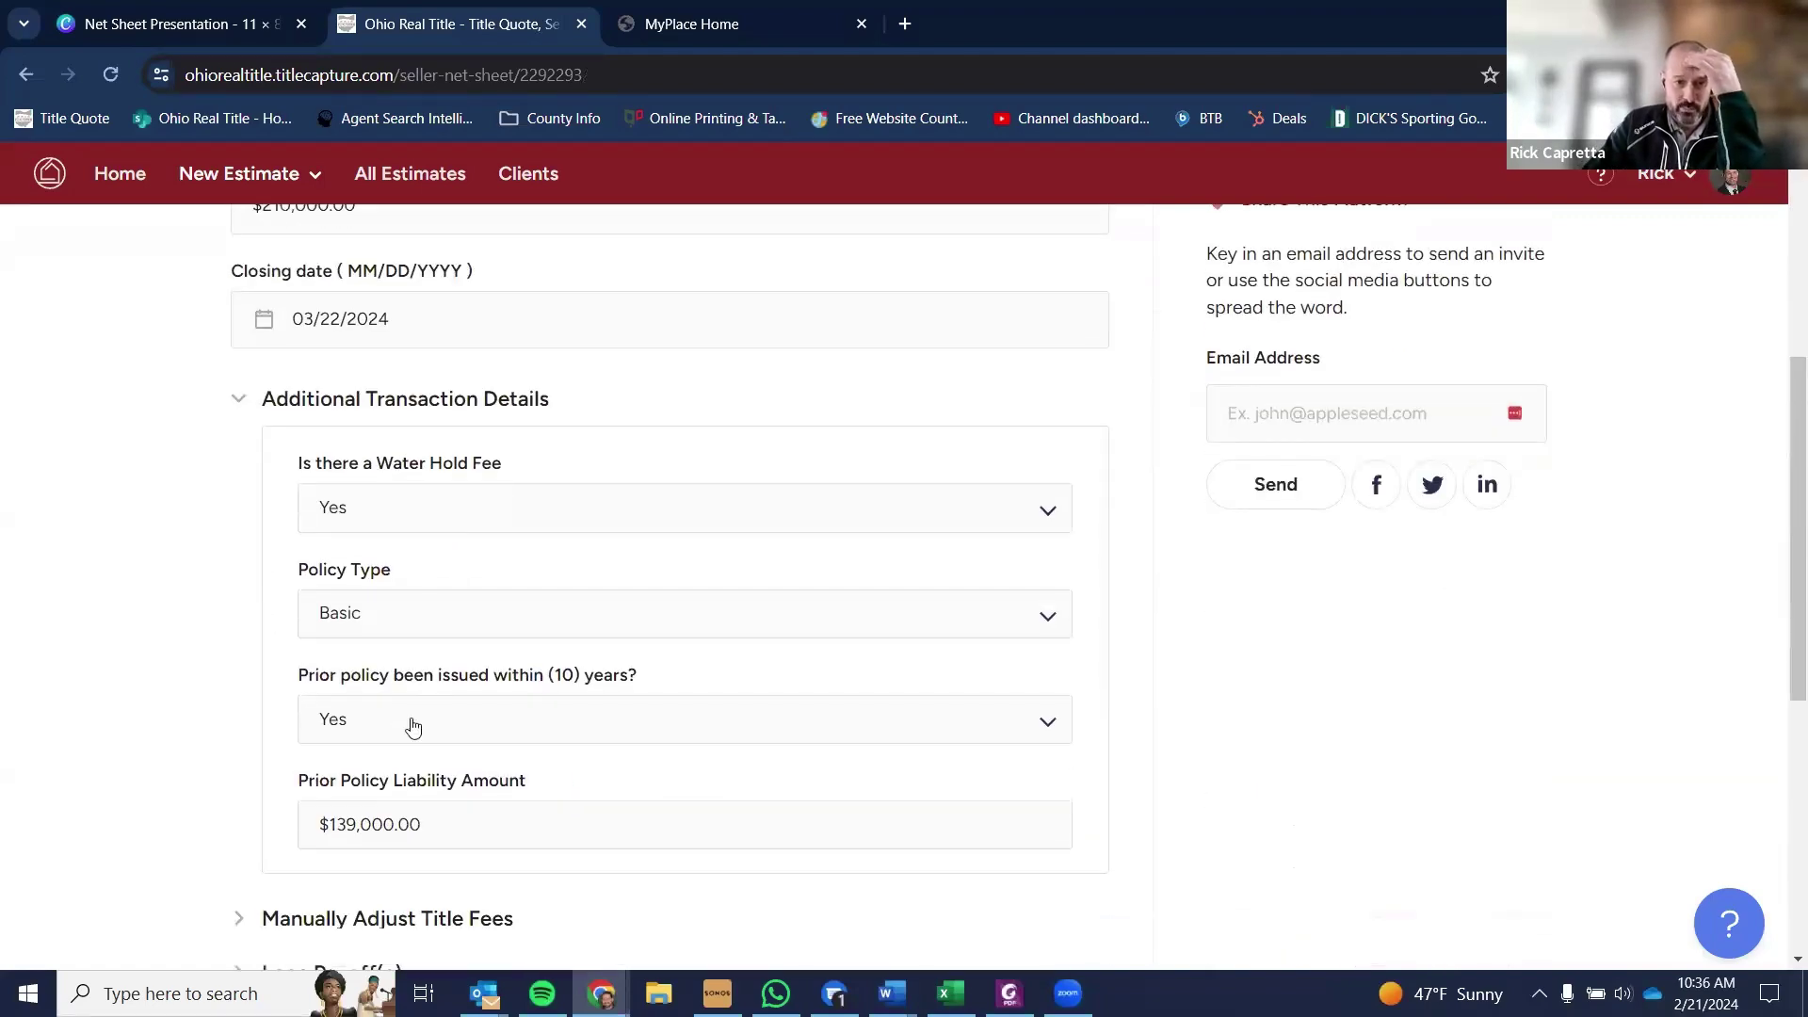
left_click_drag(458, 838, 192, 857)
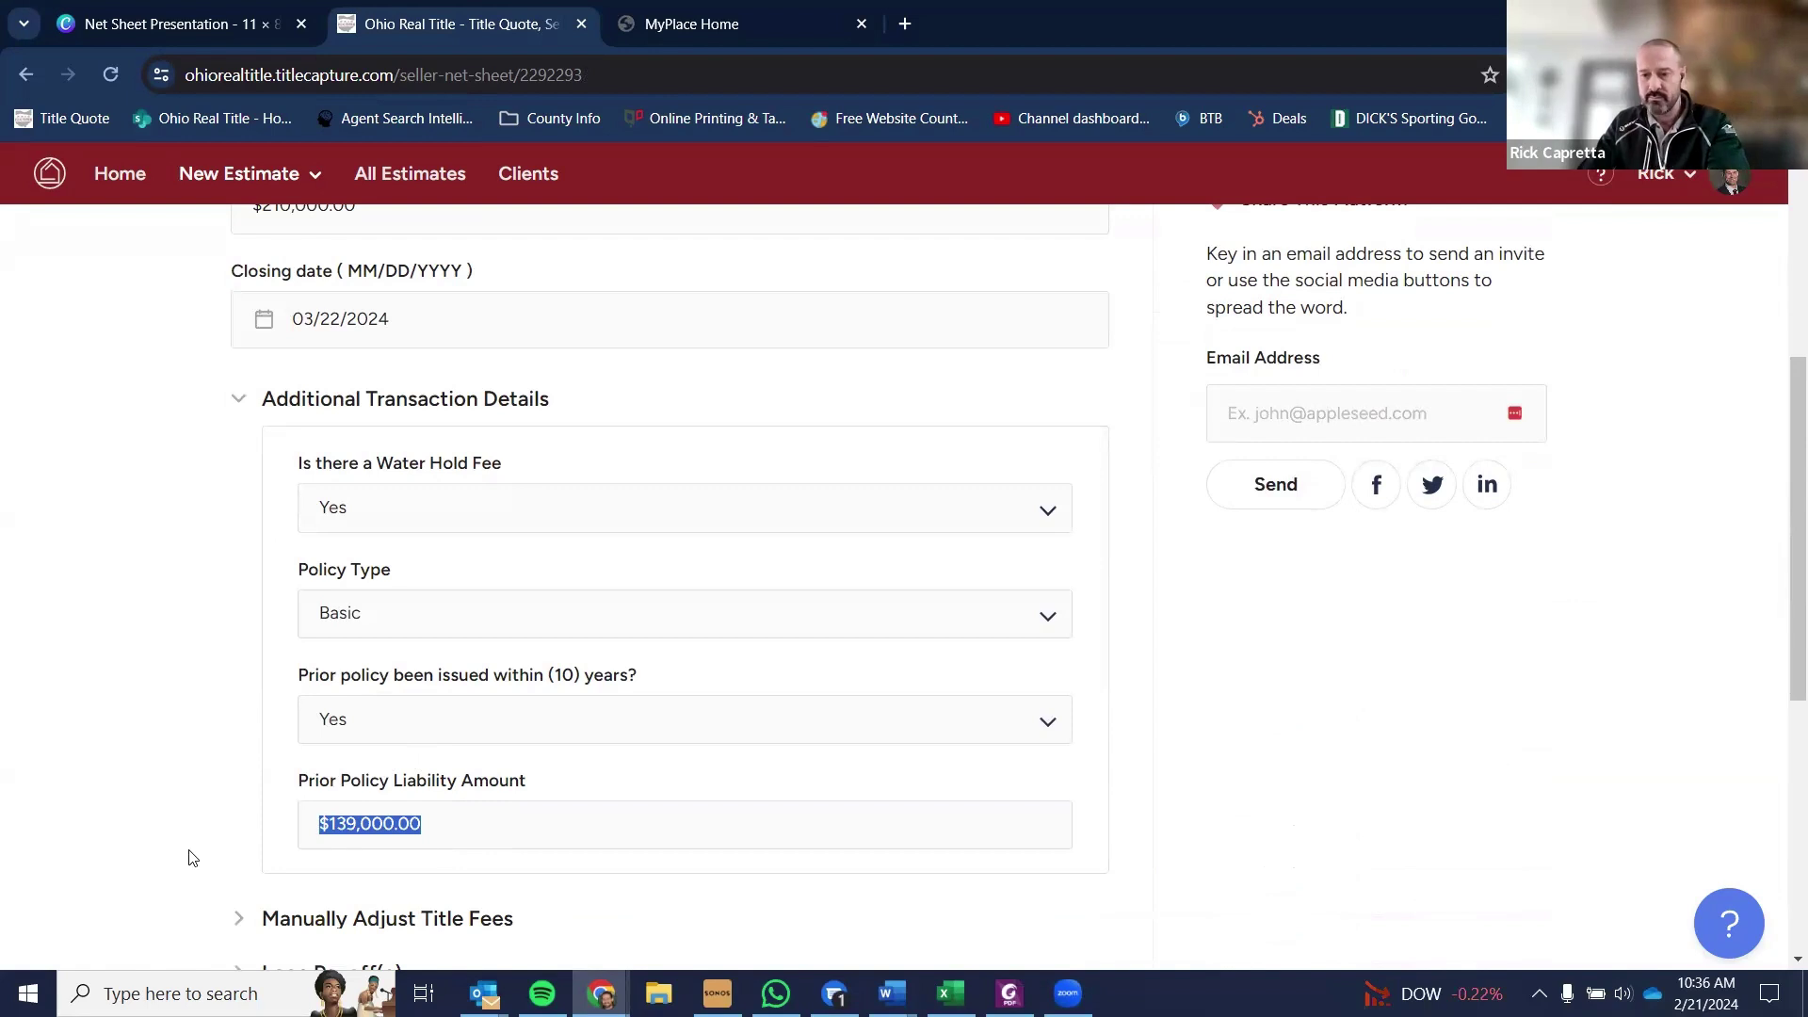
key("BackSpace")
left_click(335, 719)
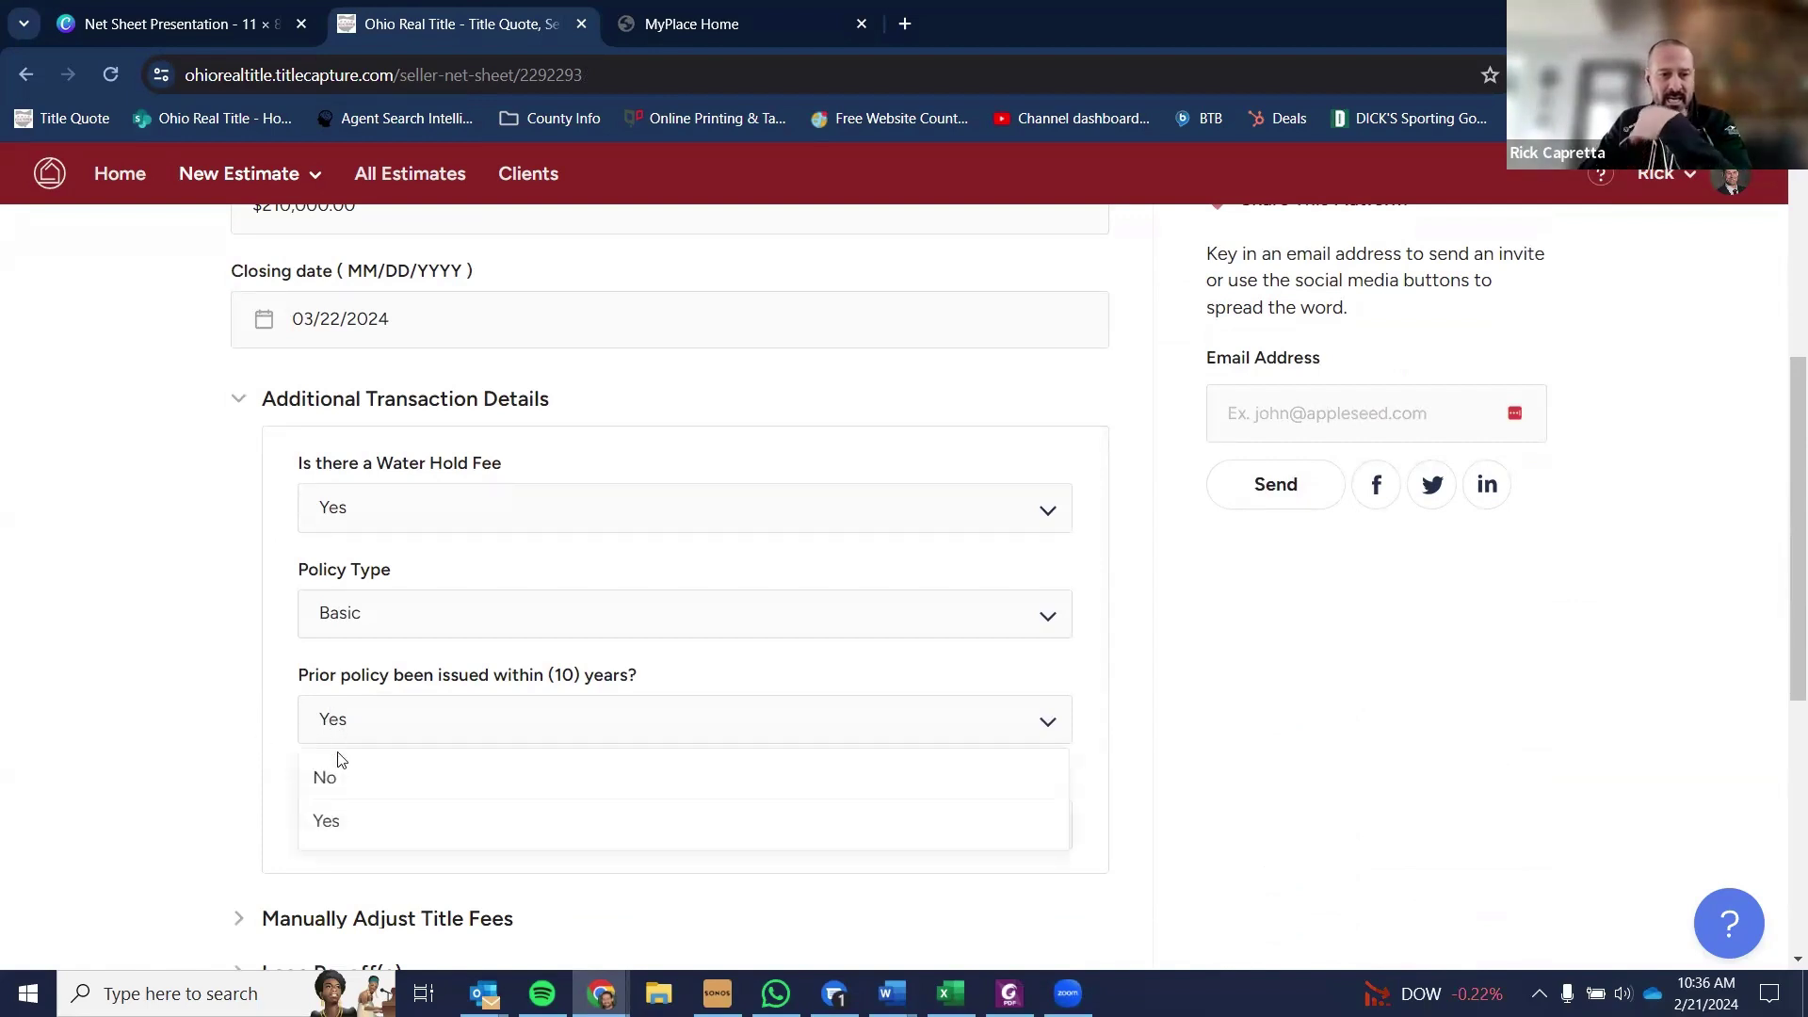
left_click(341, 780)
scroll(345, 752, "down", 6)
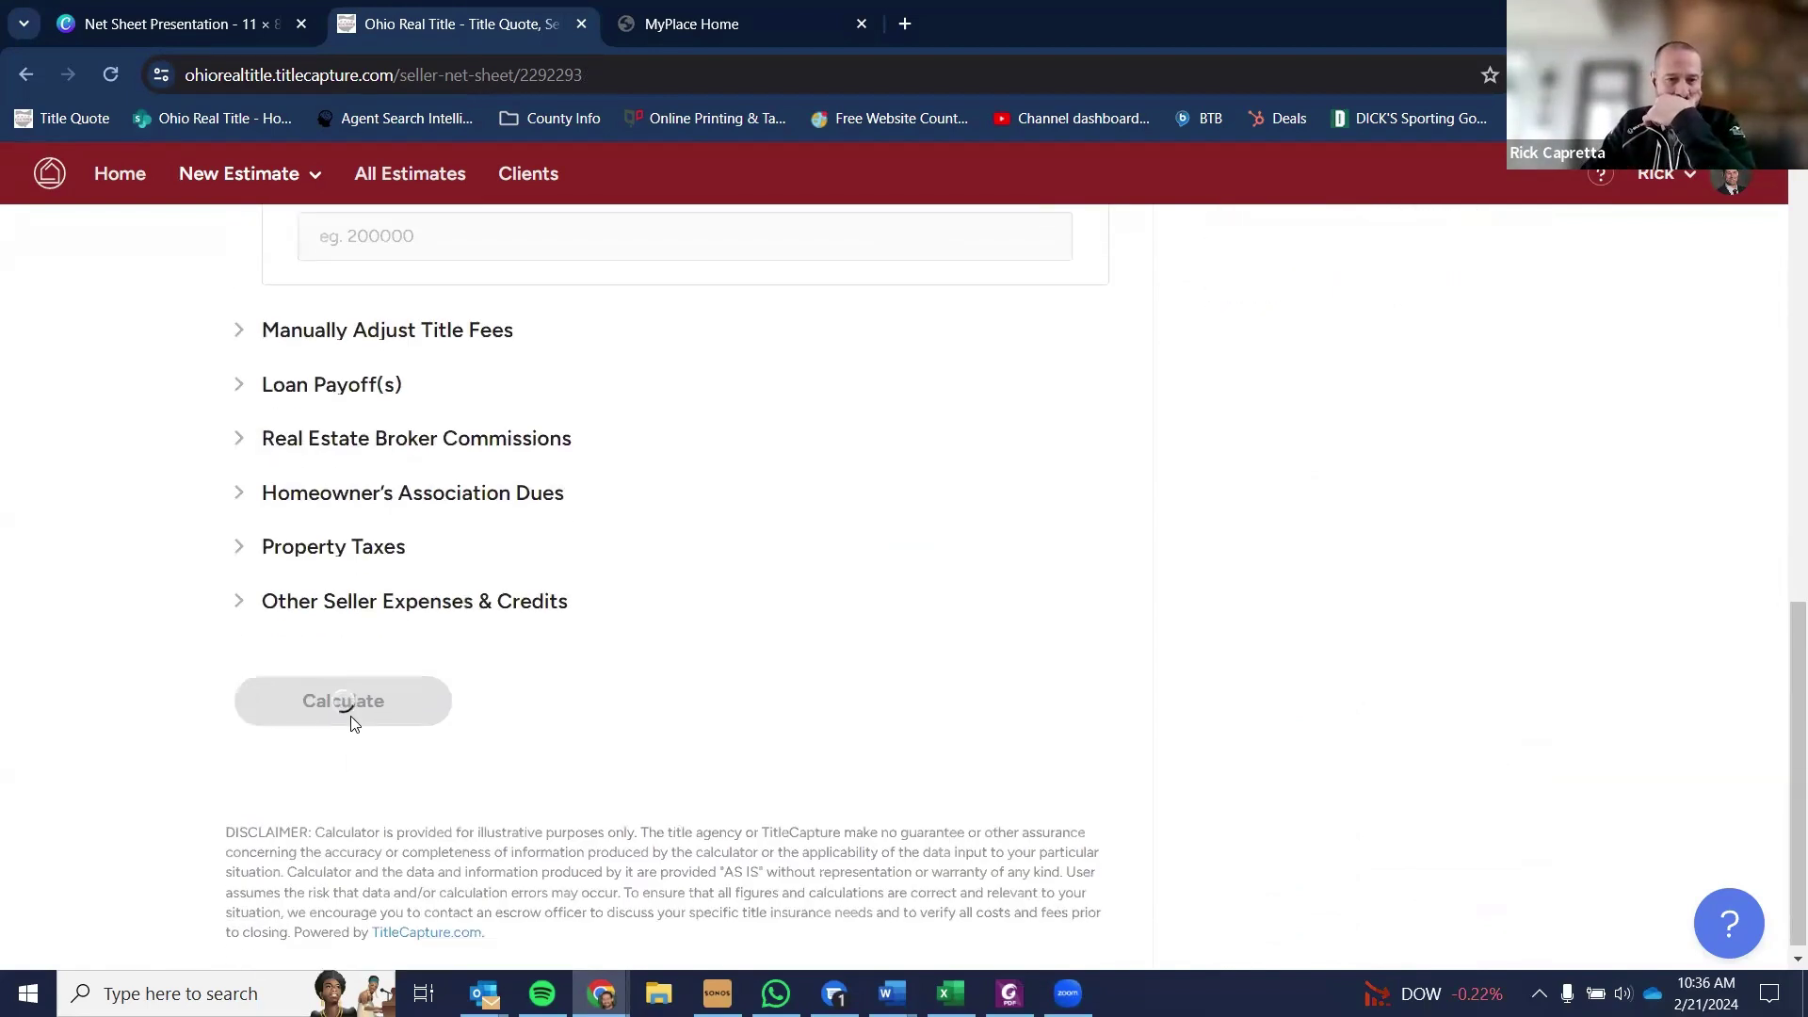
left_click(354, 721)
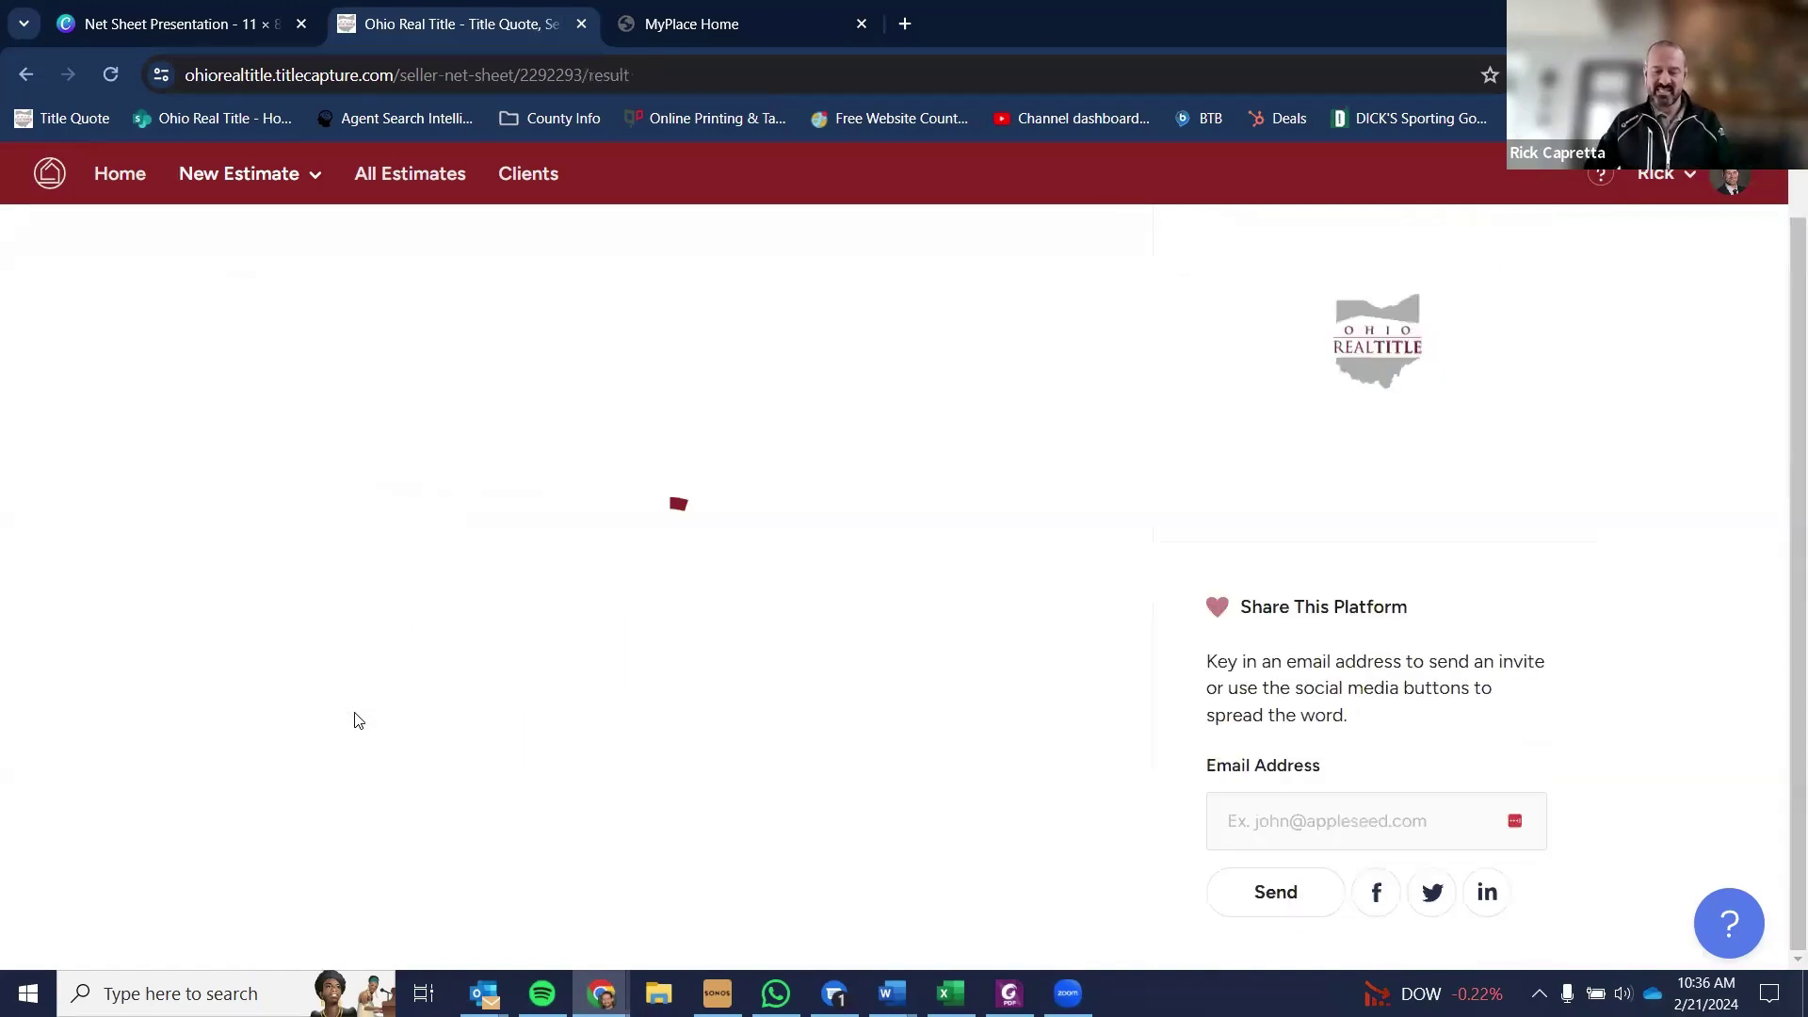
- Scroll the recalculated results showing $566.25 owner's title insurance and $116,181.69 seller nets
scroll(499, 612, "down", 3)
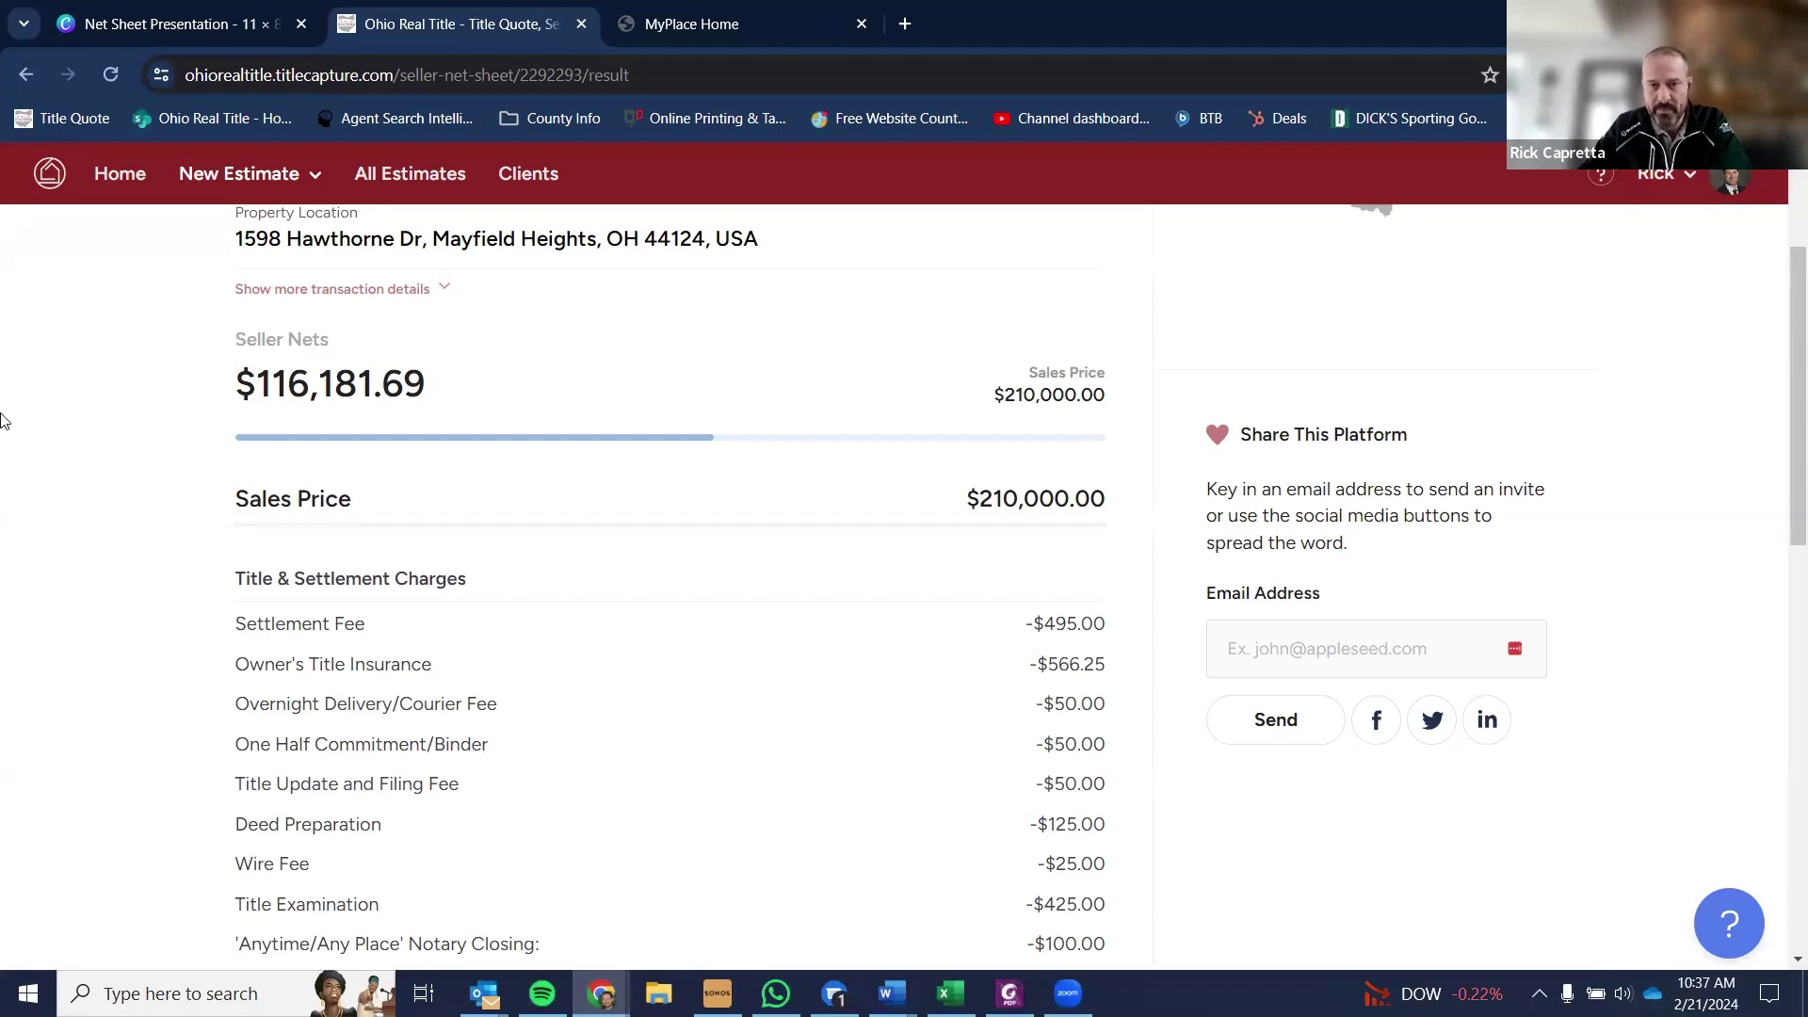
scroll(377, 462, "up", 2)
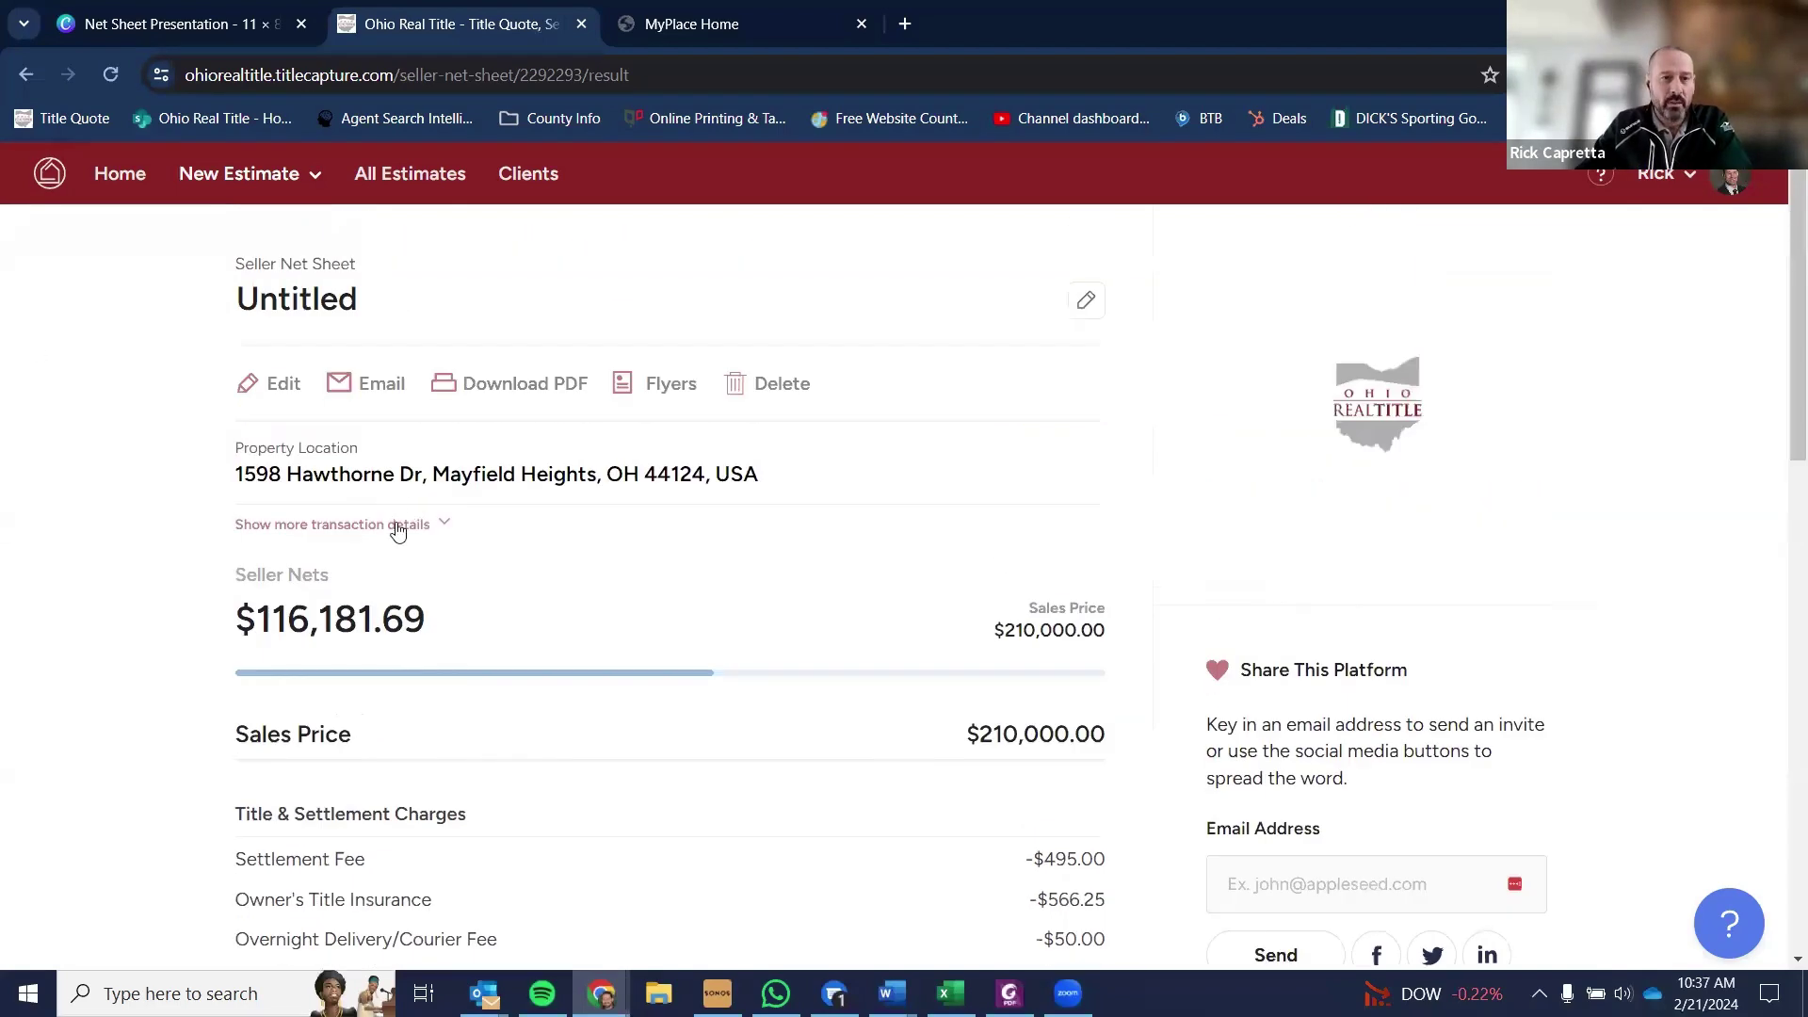
- Add a 'Water Hold Additional' expense of 300 below Home Warranty and recalculate
left_click(279, 384)
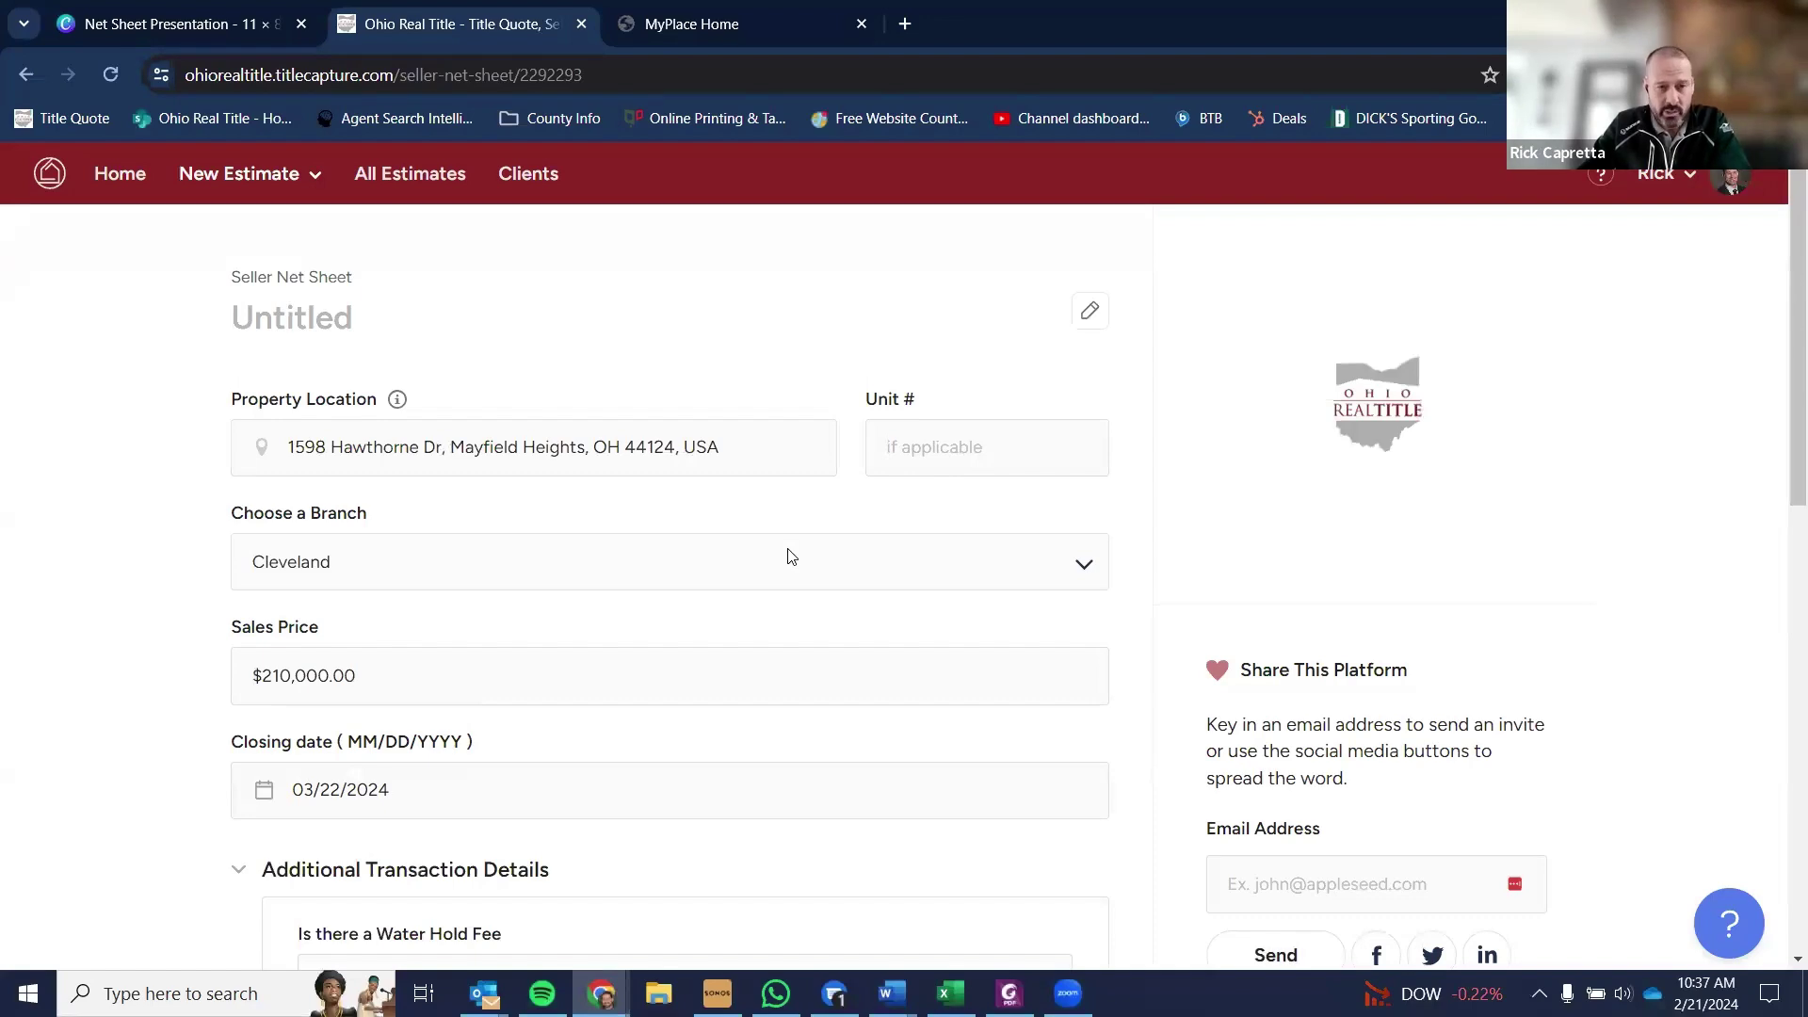
scroll(789, 556, "down", 7)
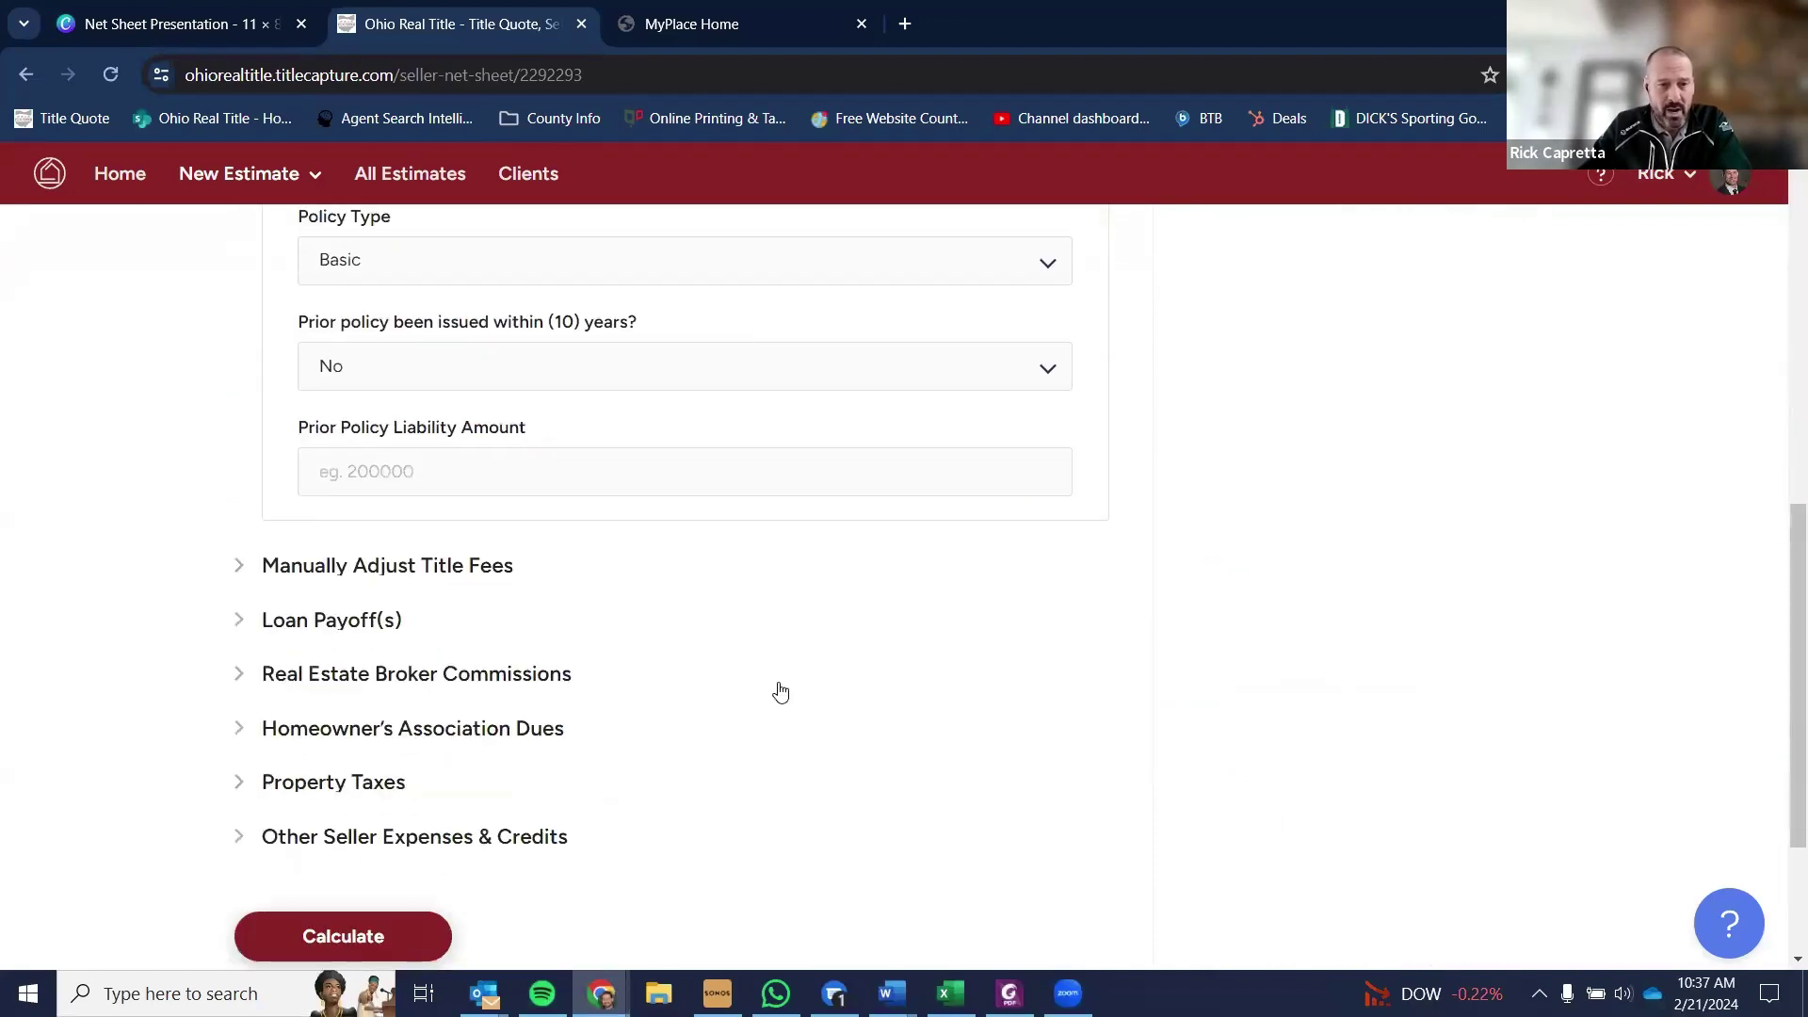
scroll(779, 695, "down", 1)
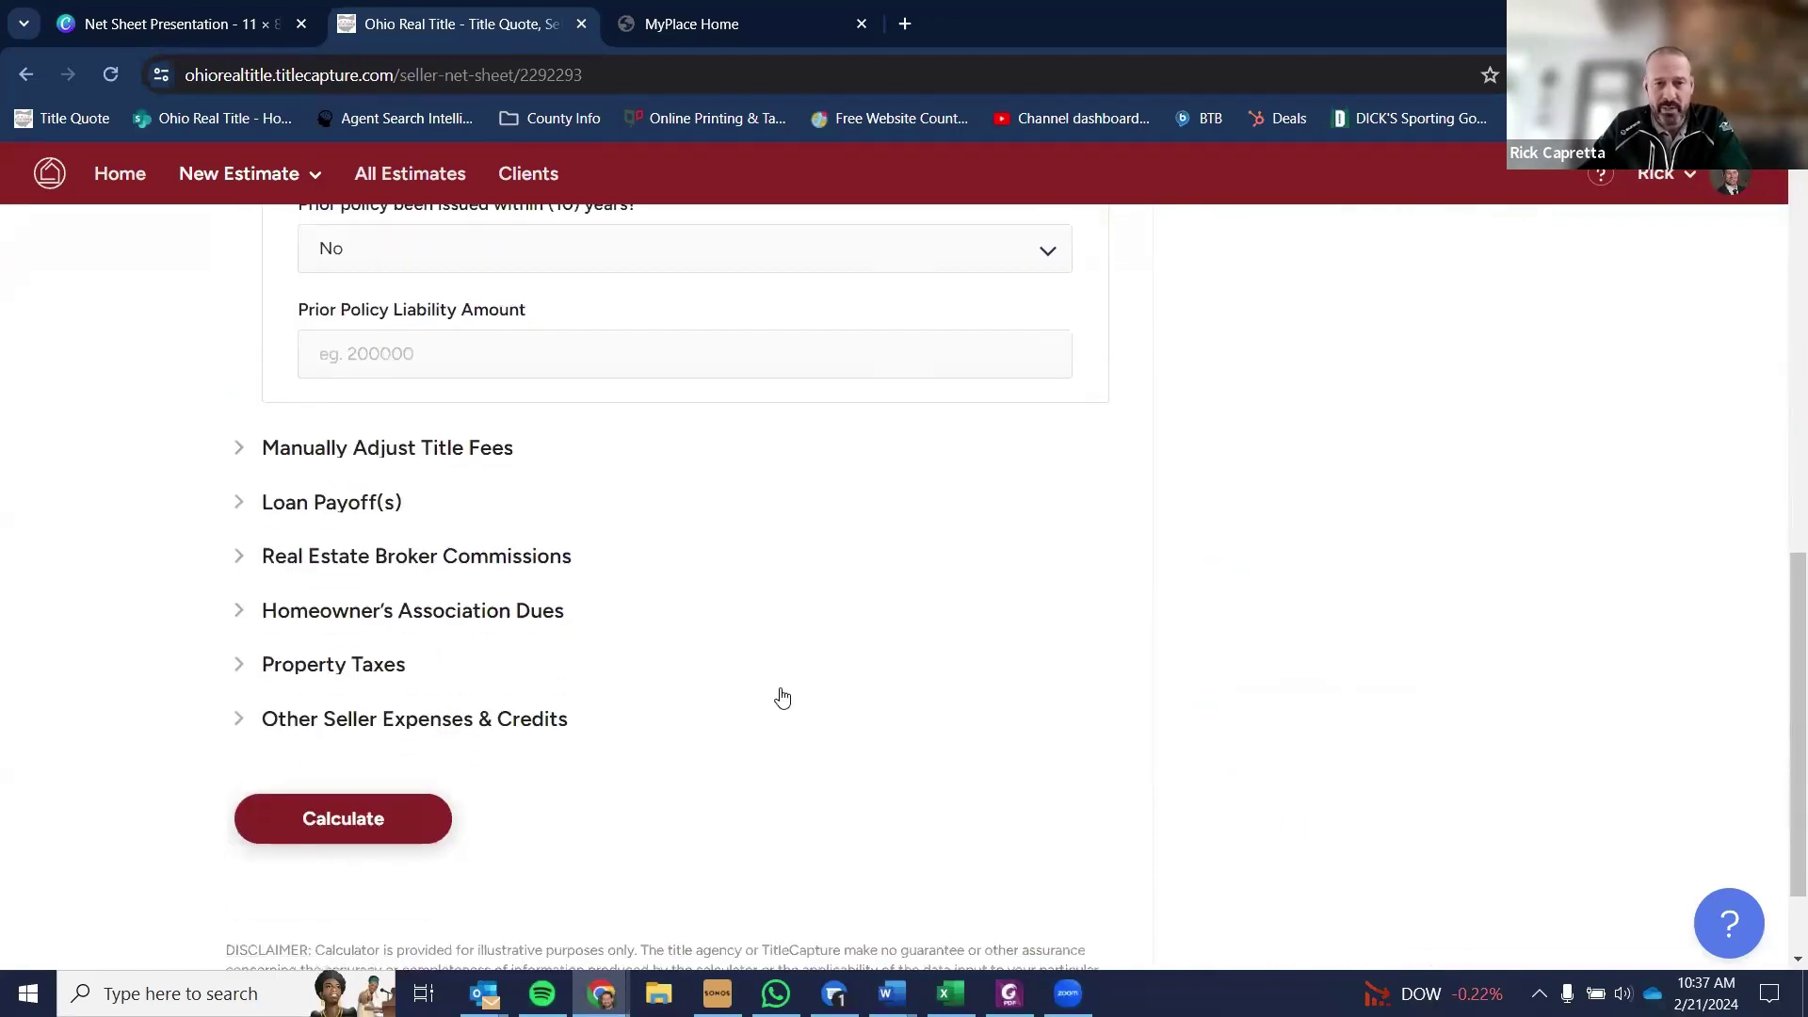
left_click(426, 718)
scroll(601, 642, "down", 3)
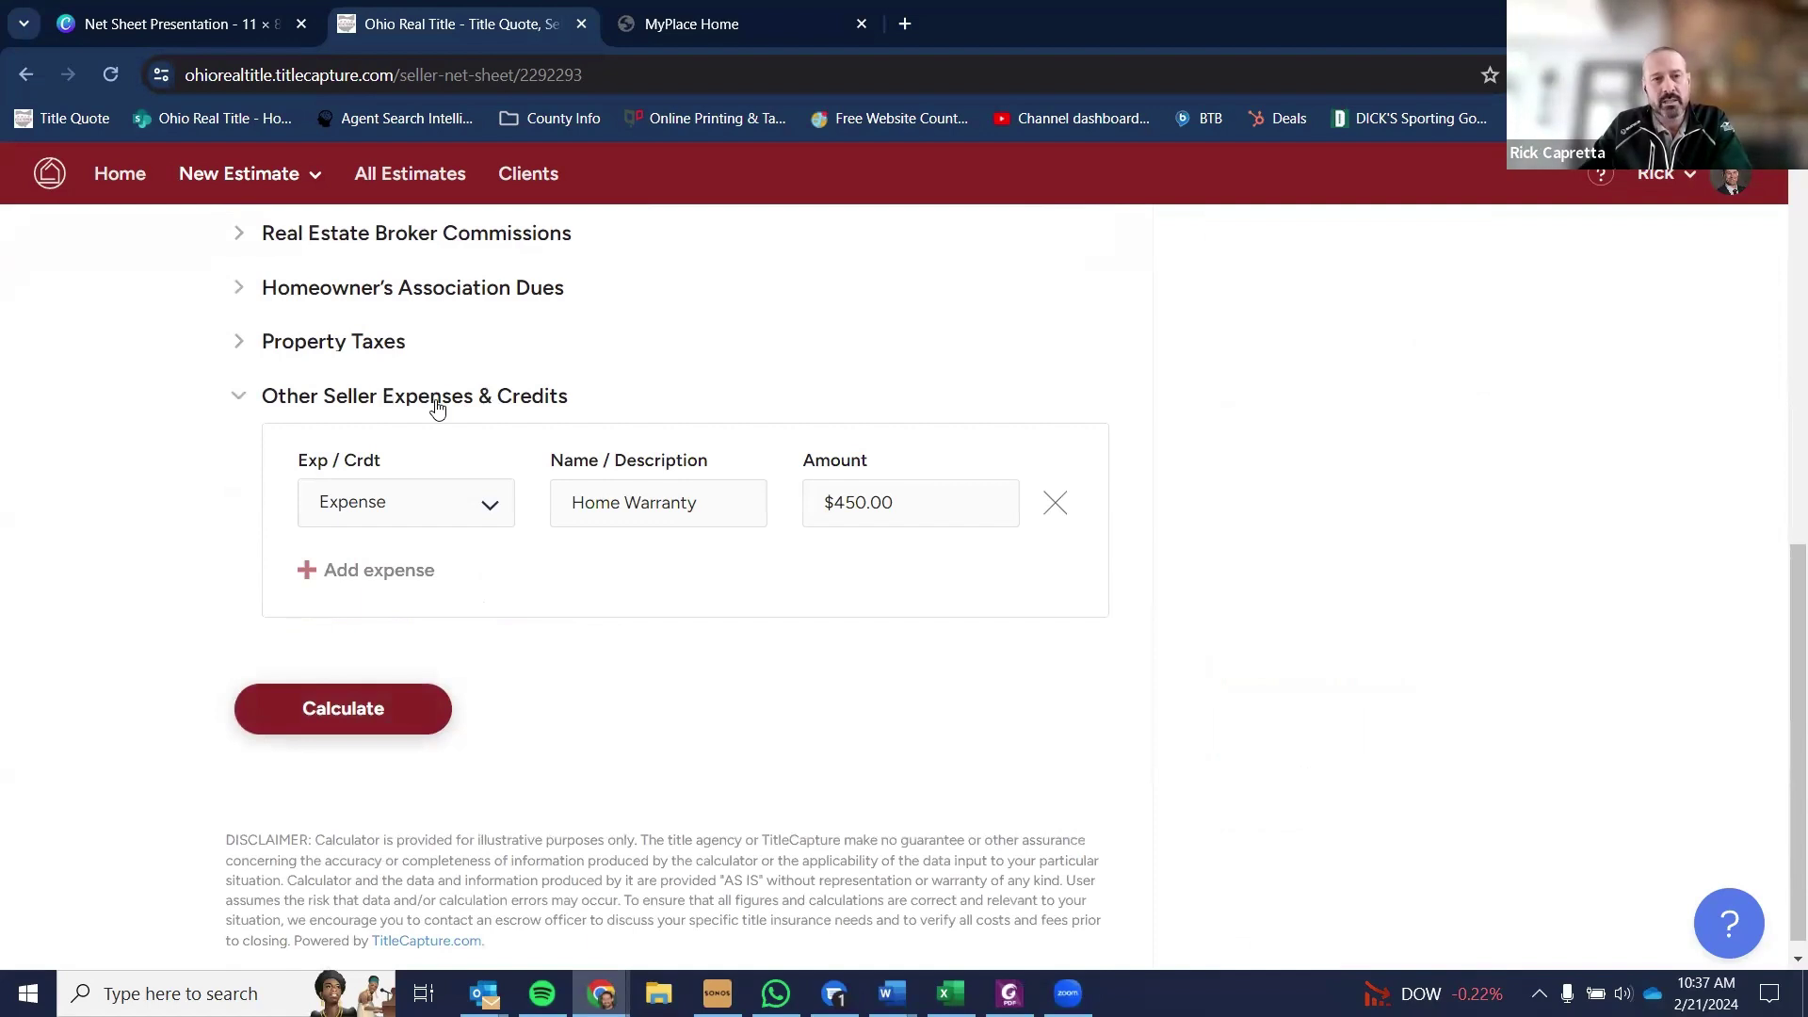
left_click(375, 573)
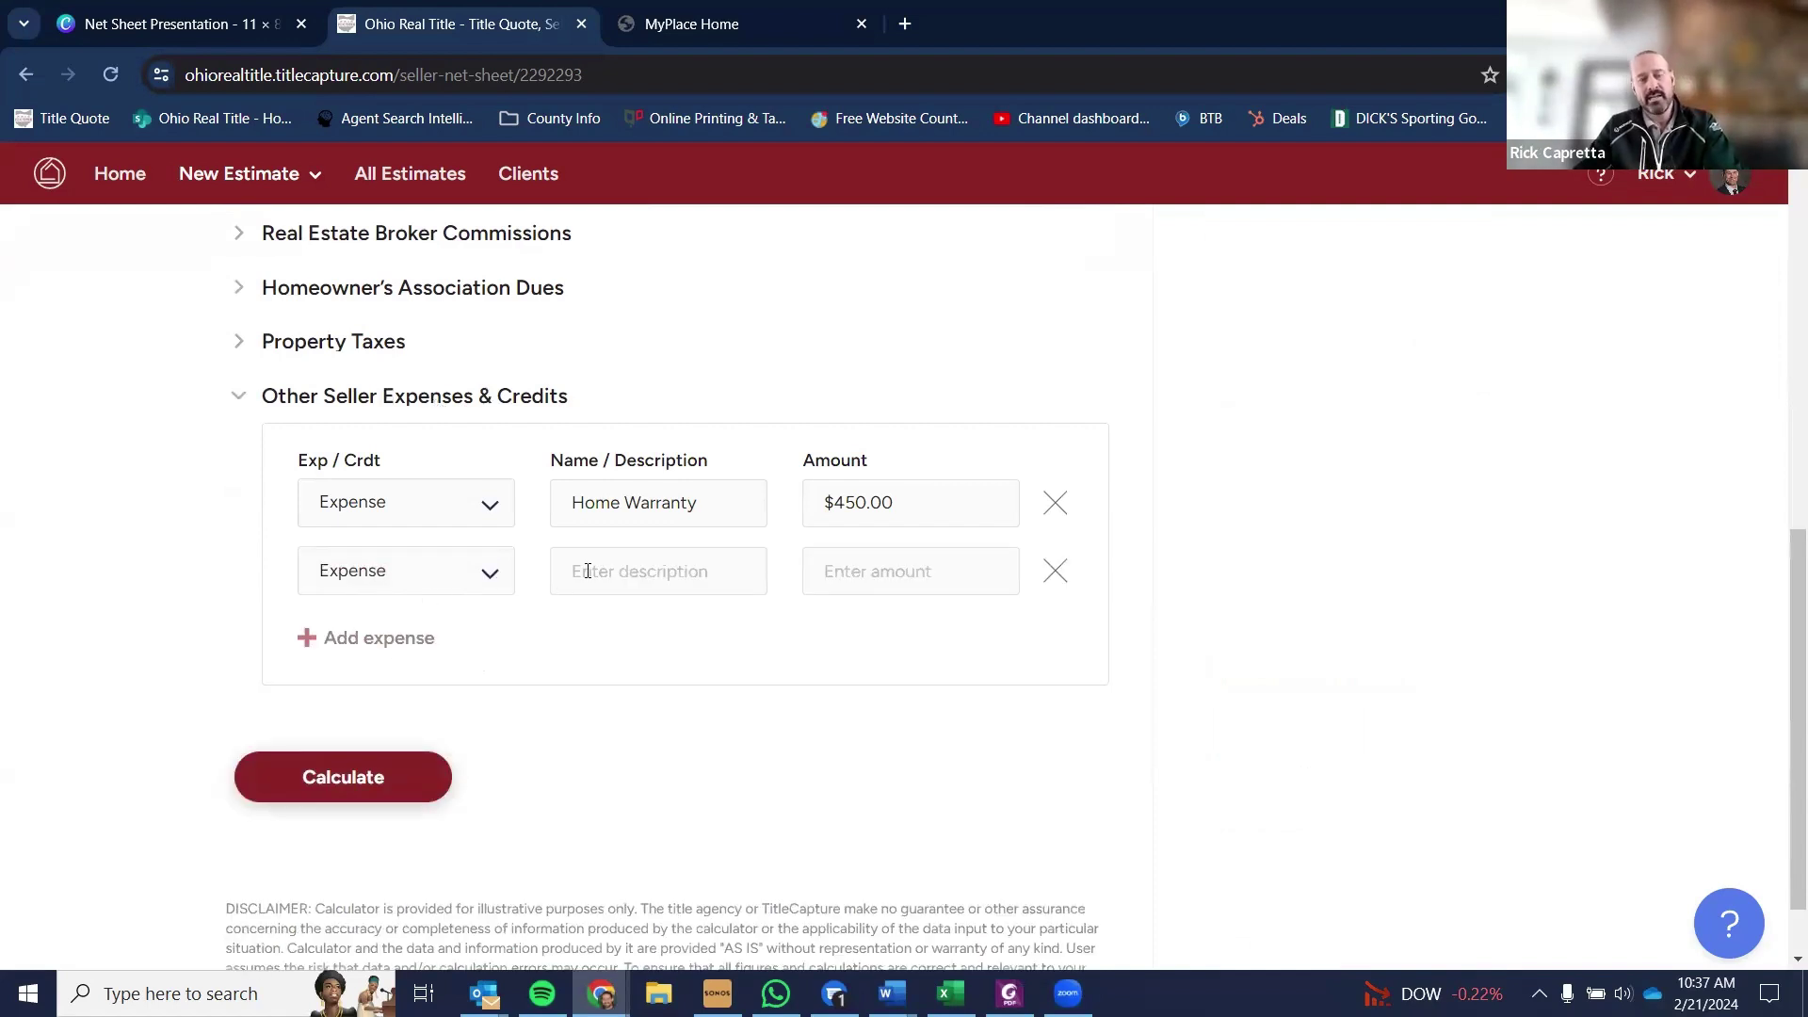
type("Wat")
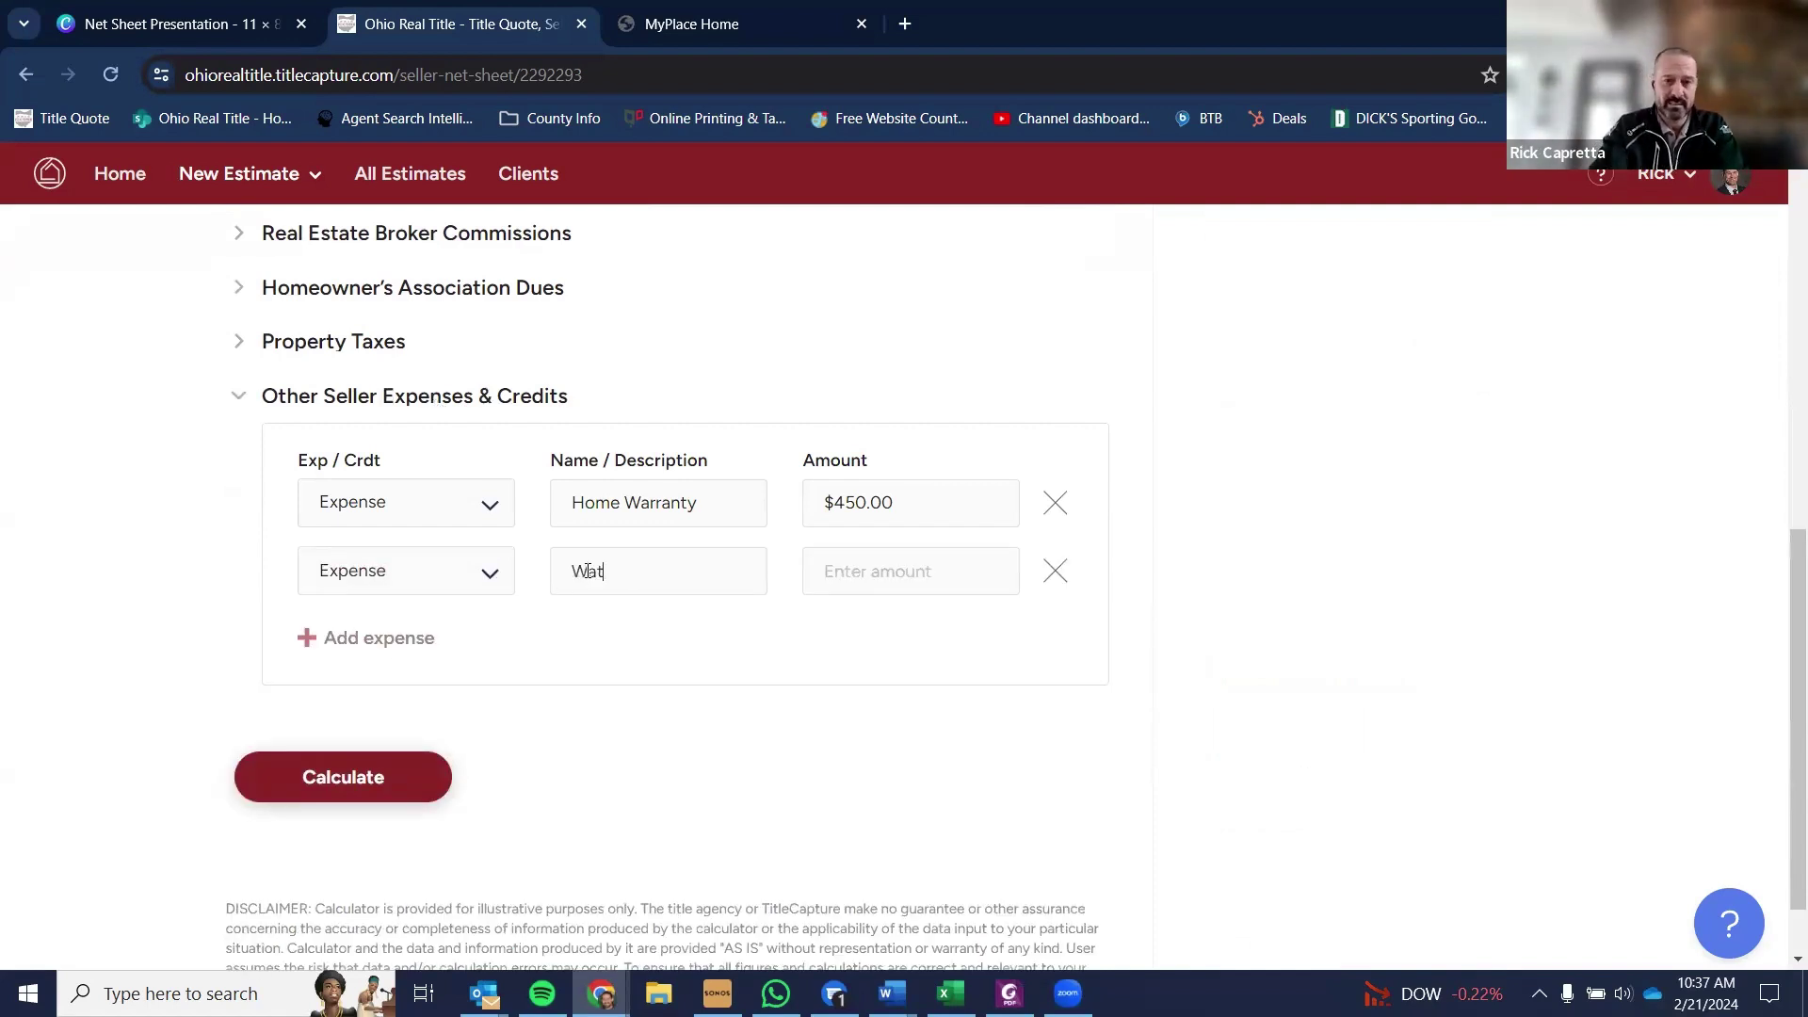
type("er Hold Additional")
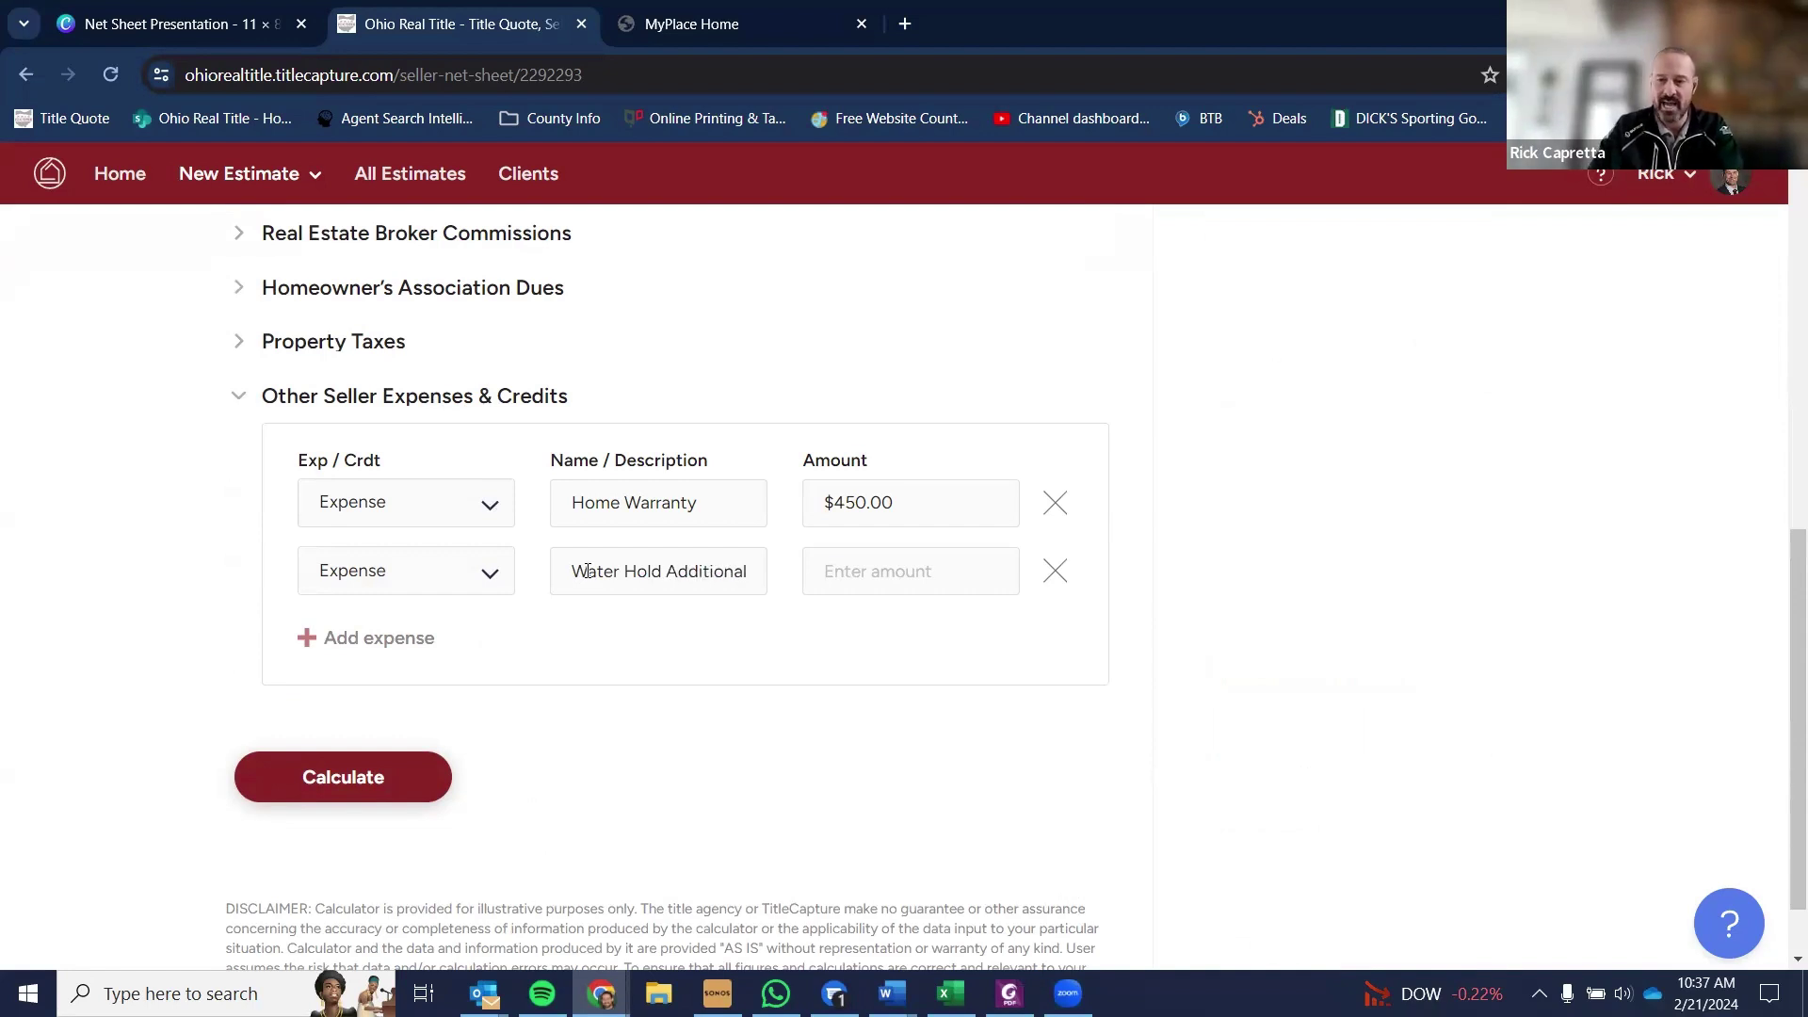
key("Tab")
type("300")
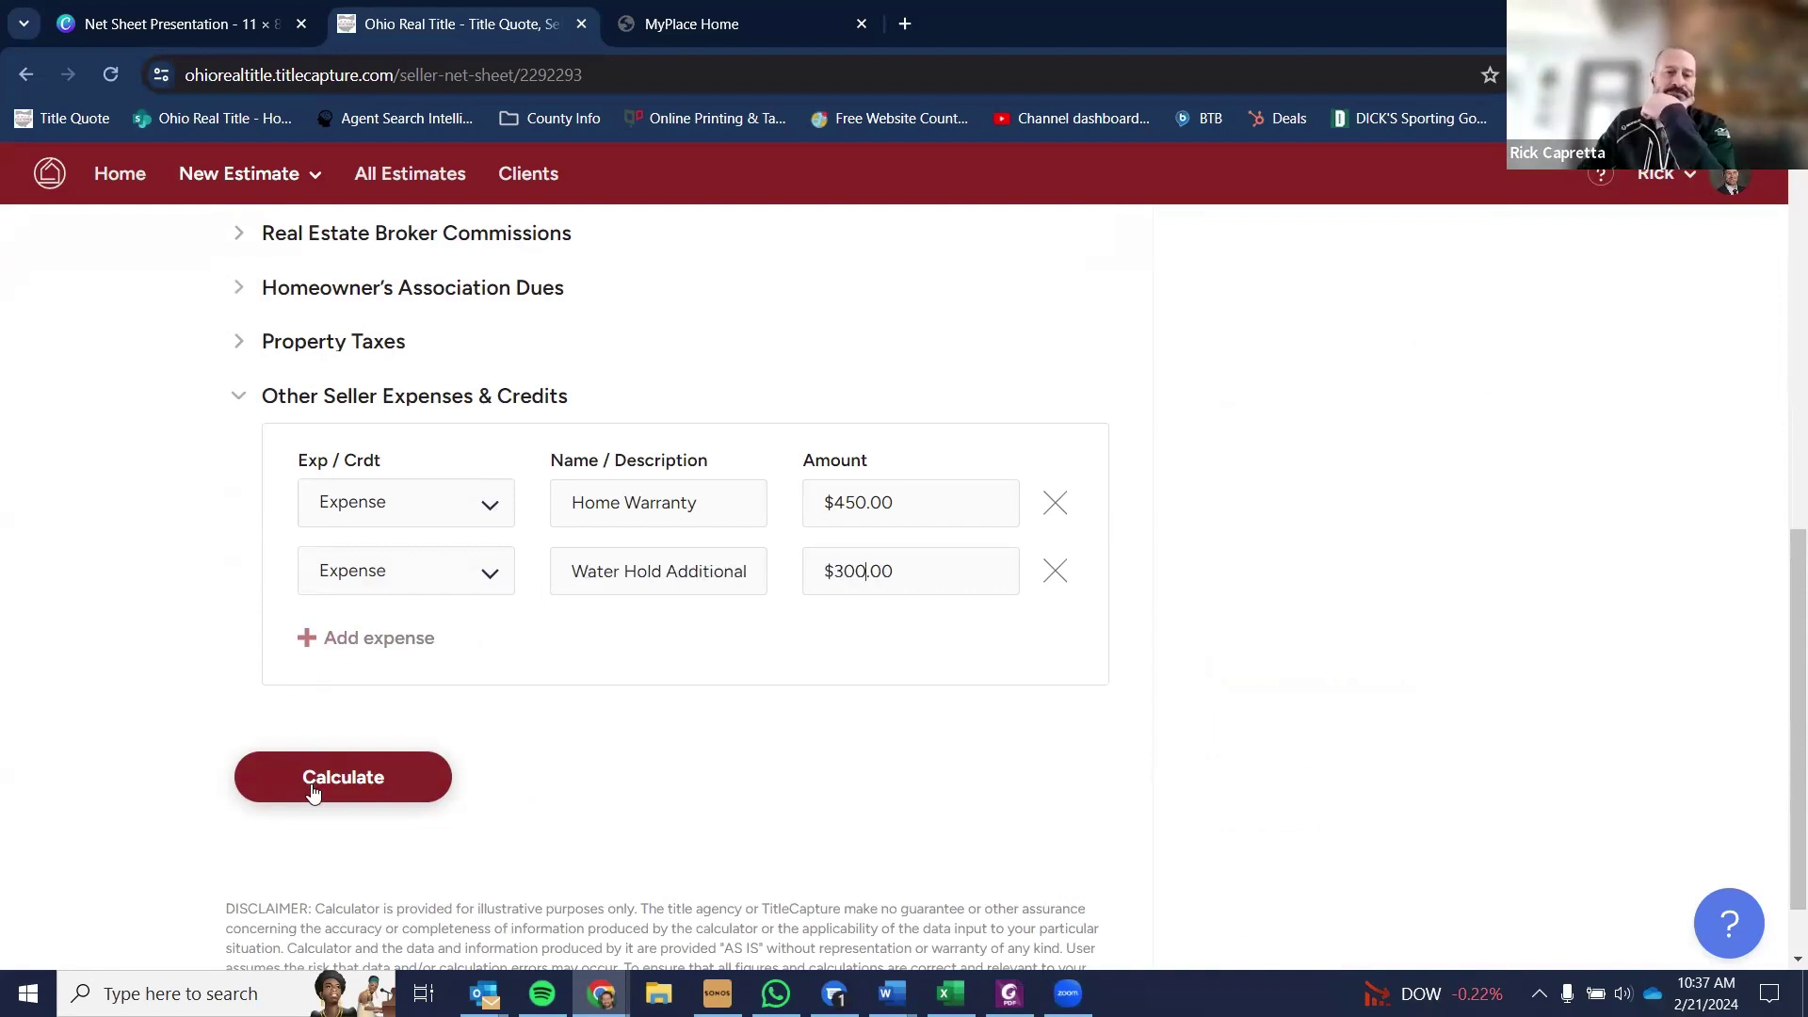
left_click(313, 791)
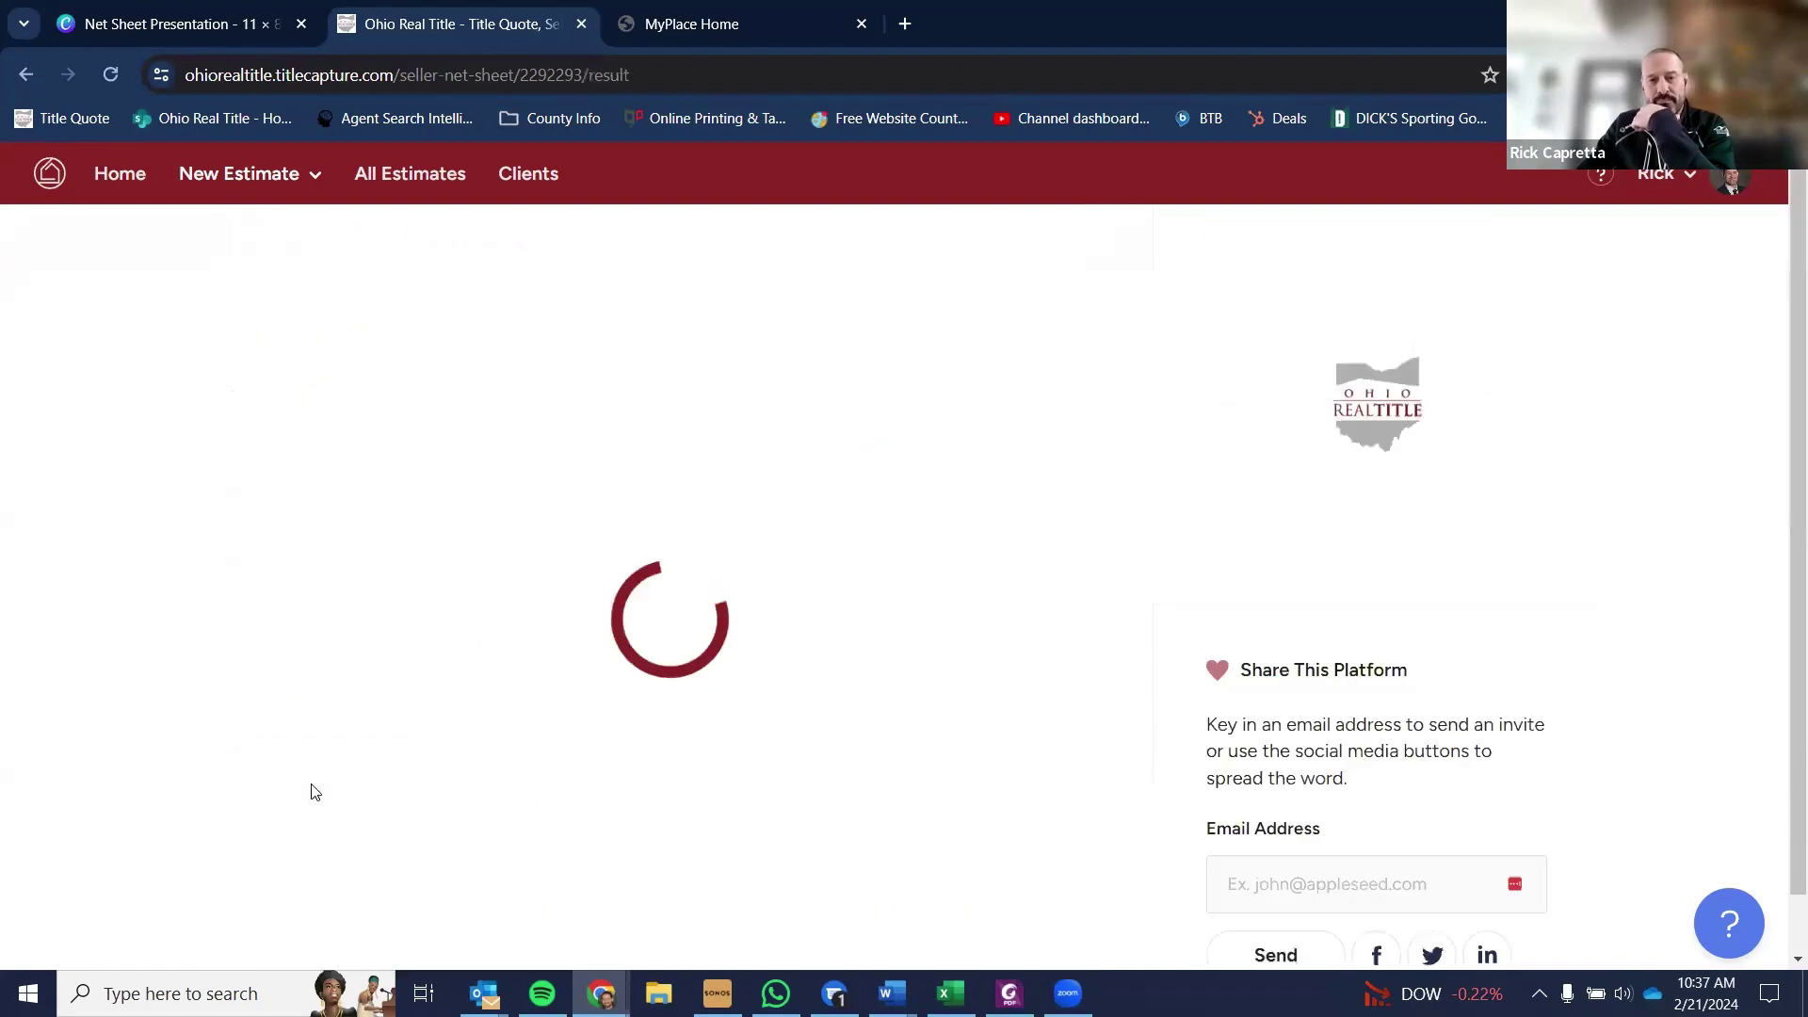
- Scroll the new results to the $300.00 Water Hold Additional line and $115,881.69 net proceeds
scroll(746, 735, "down", 5)
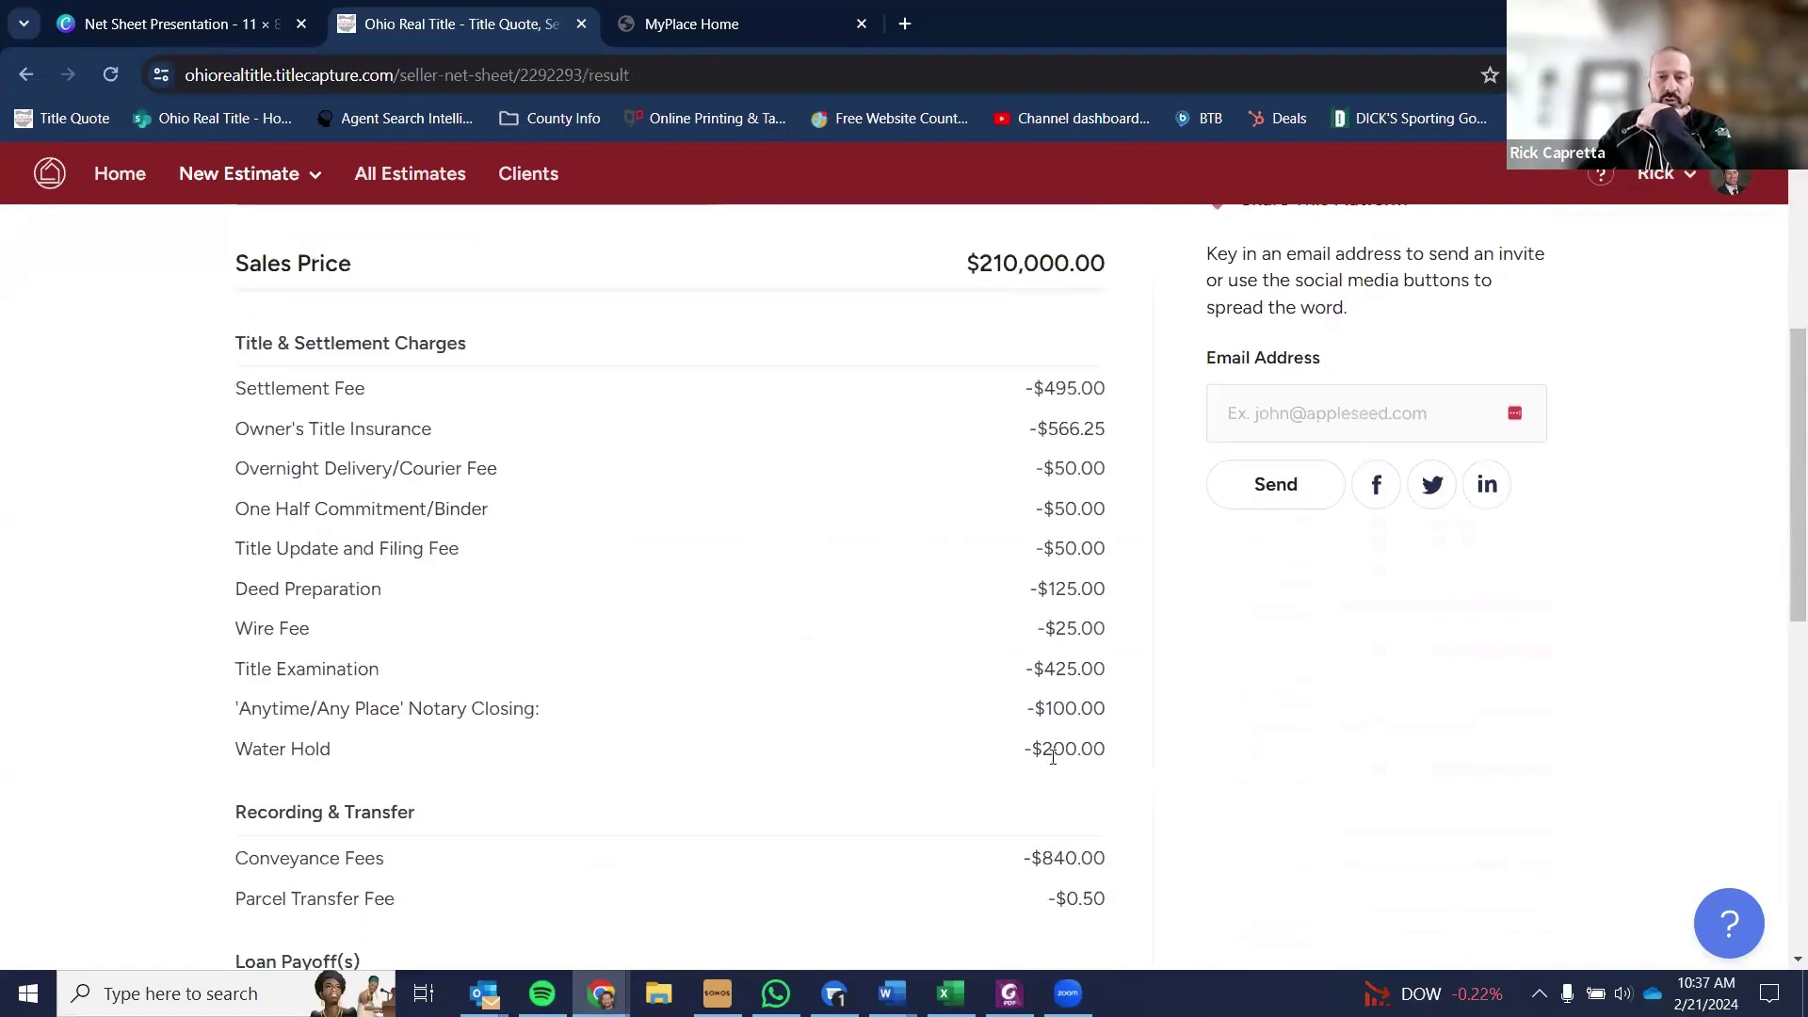
scroll(1121, 735, "down", 6)
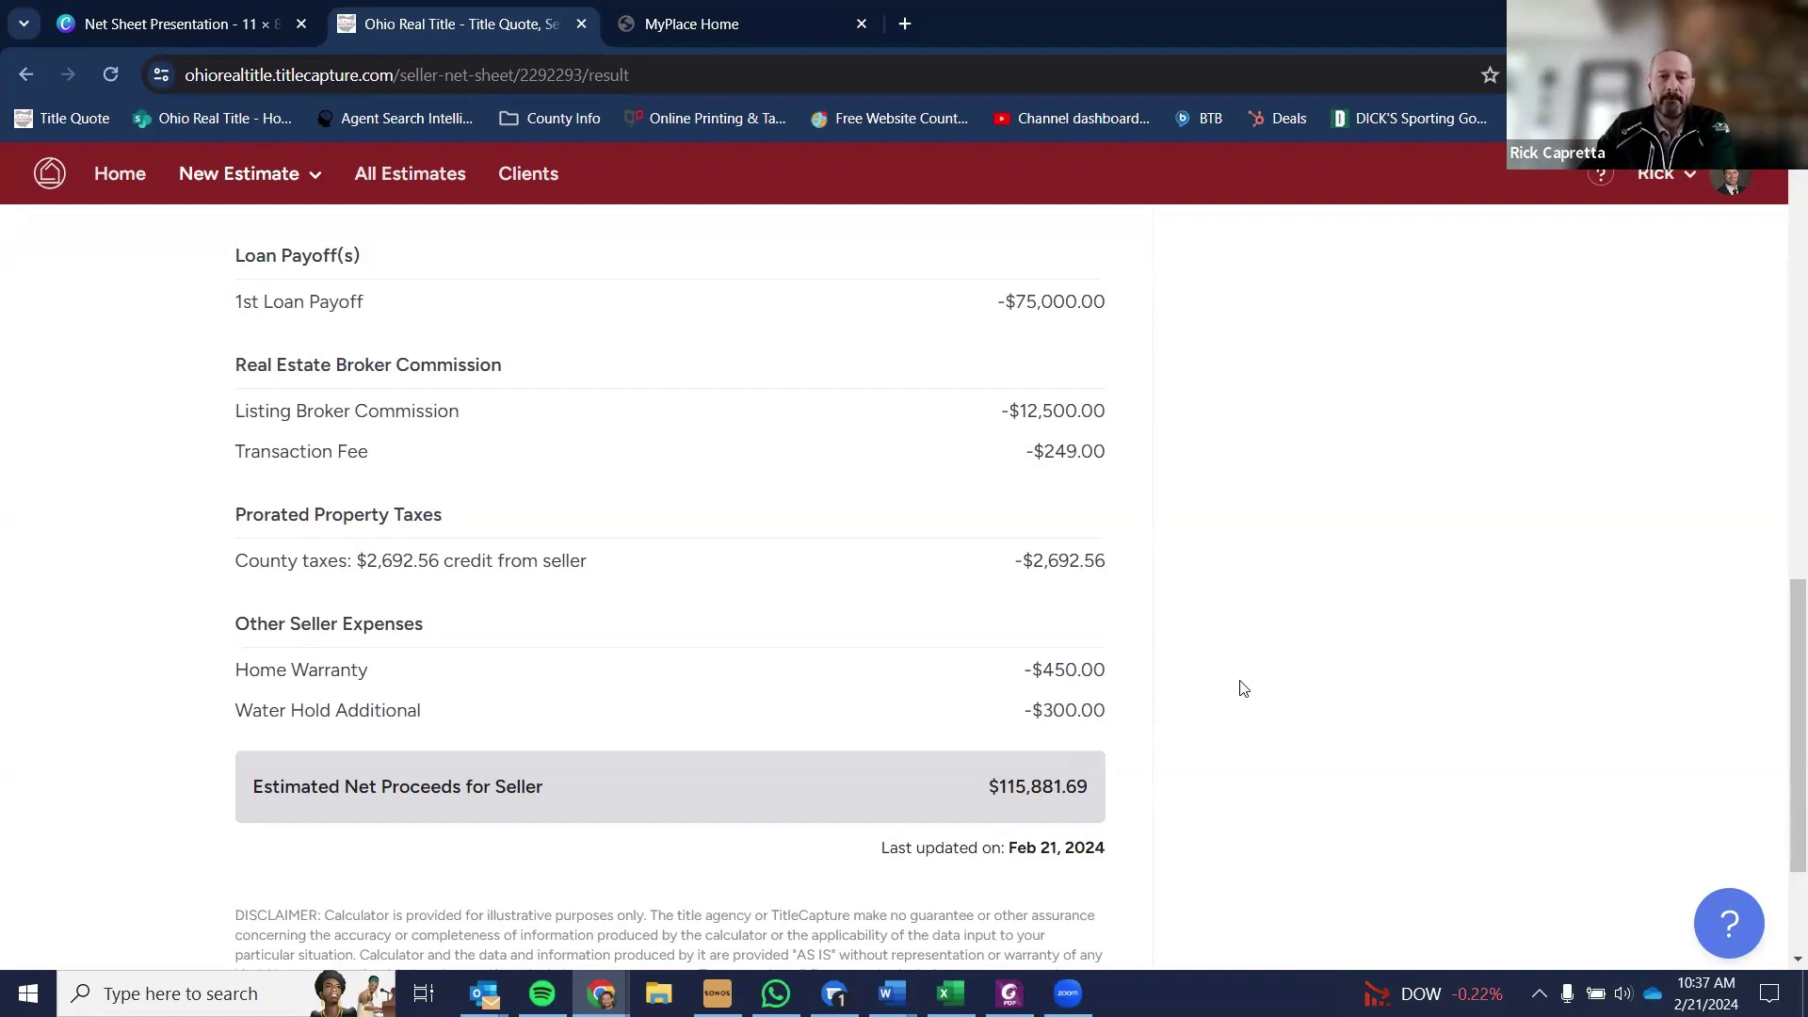
scroll(1243, 688, "up", 13)
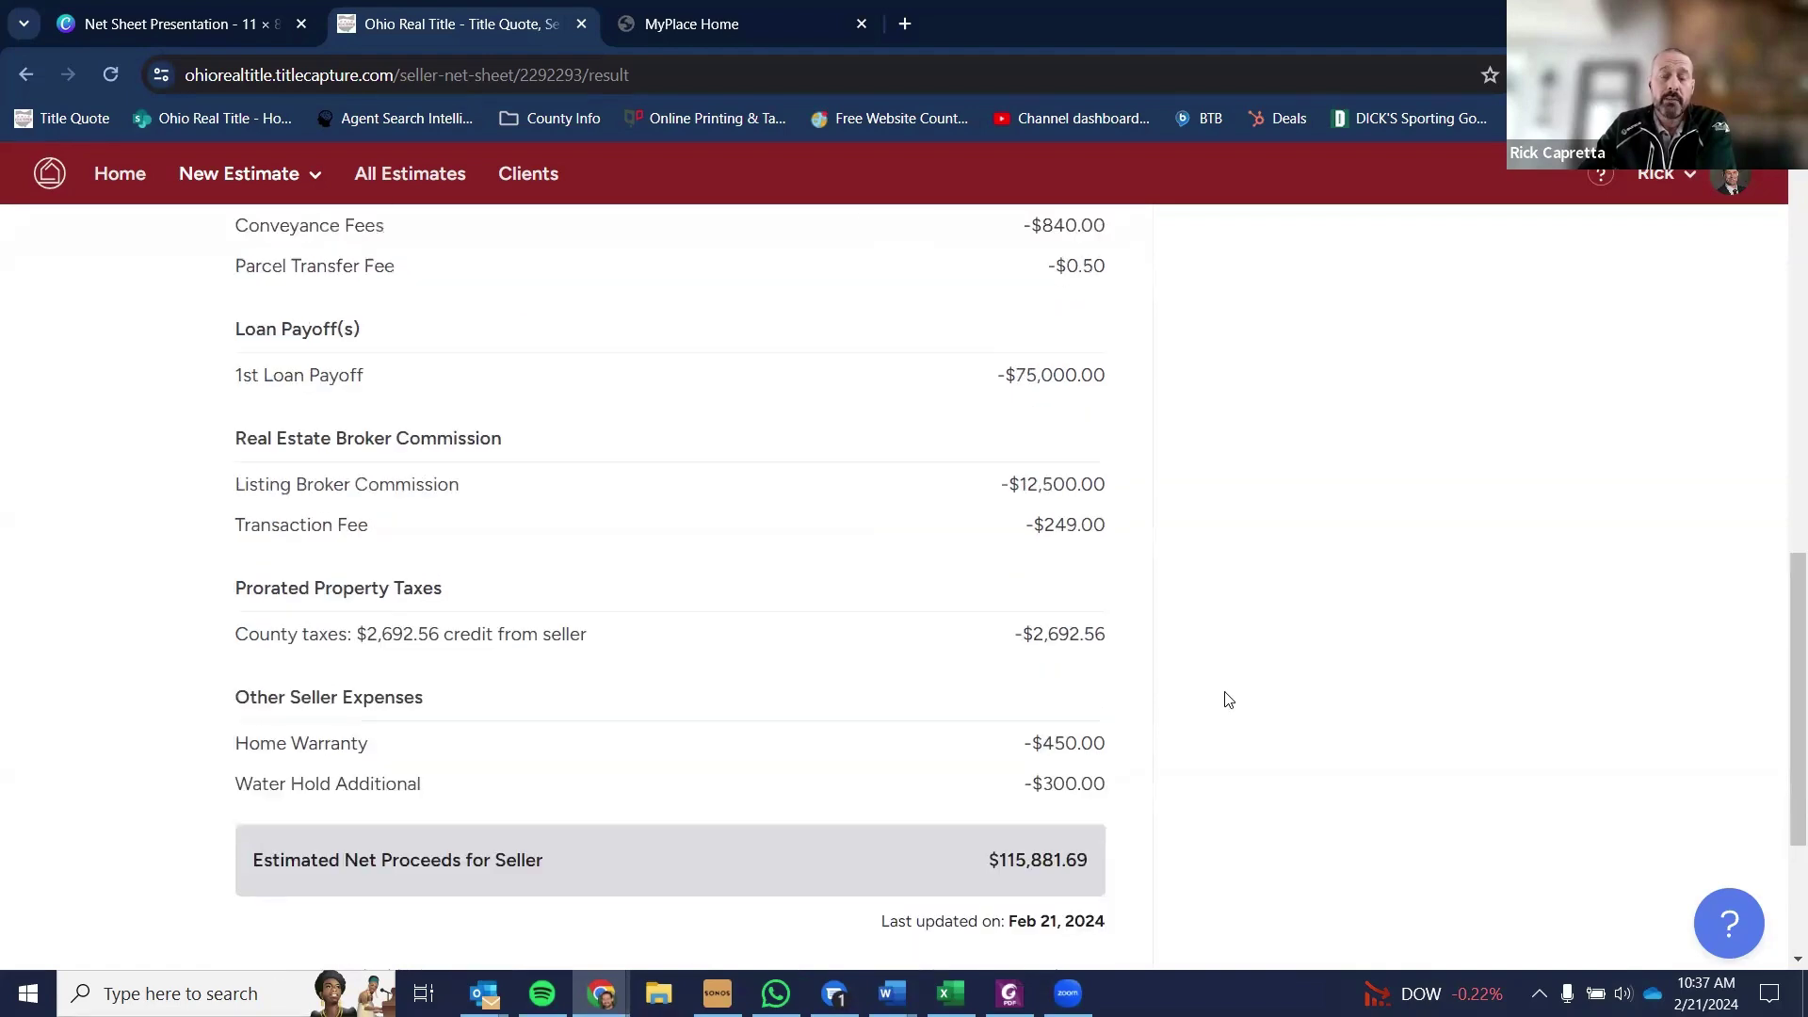
- Reopen the estimate and add a third Other Seller Expenses & Credits row set to Credit
left_click(258, 398)
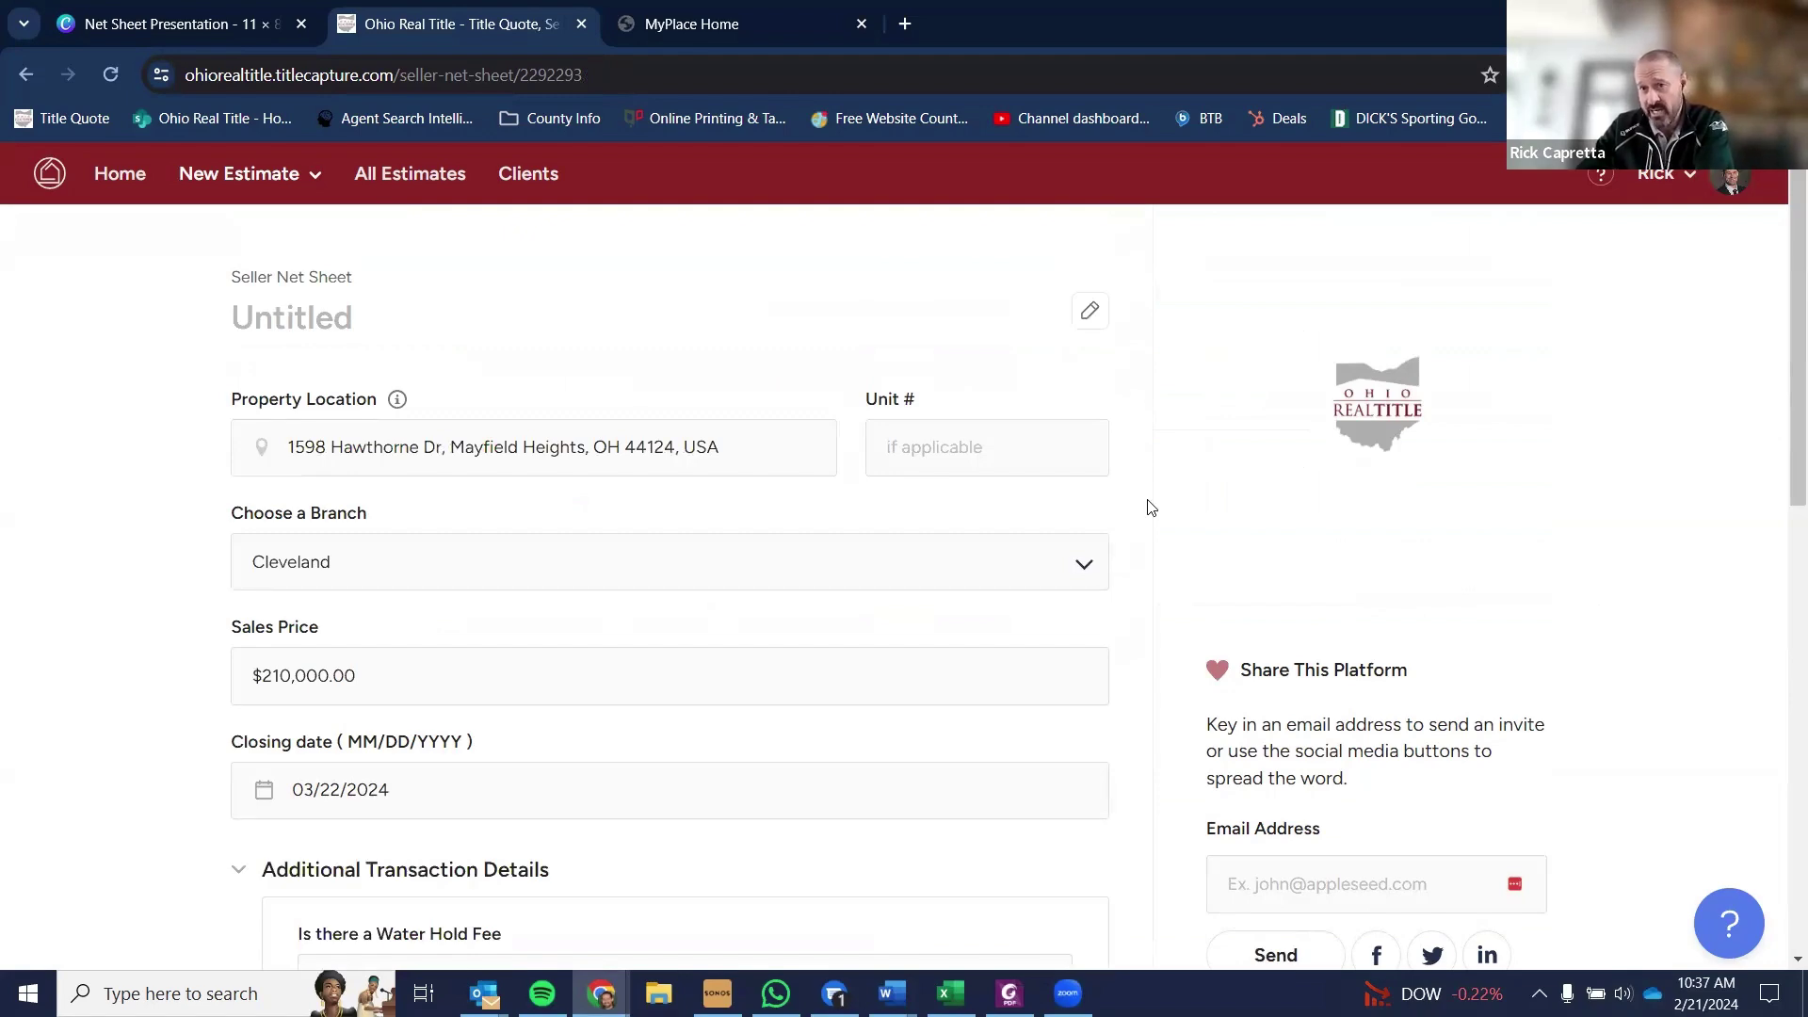
scroll(1151, 509, "down", 8)
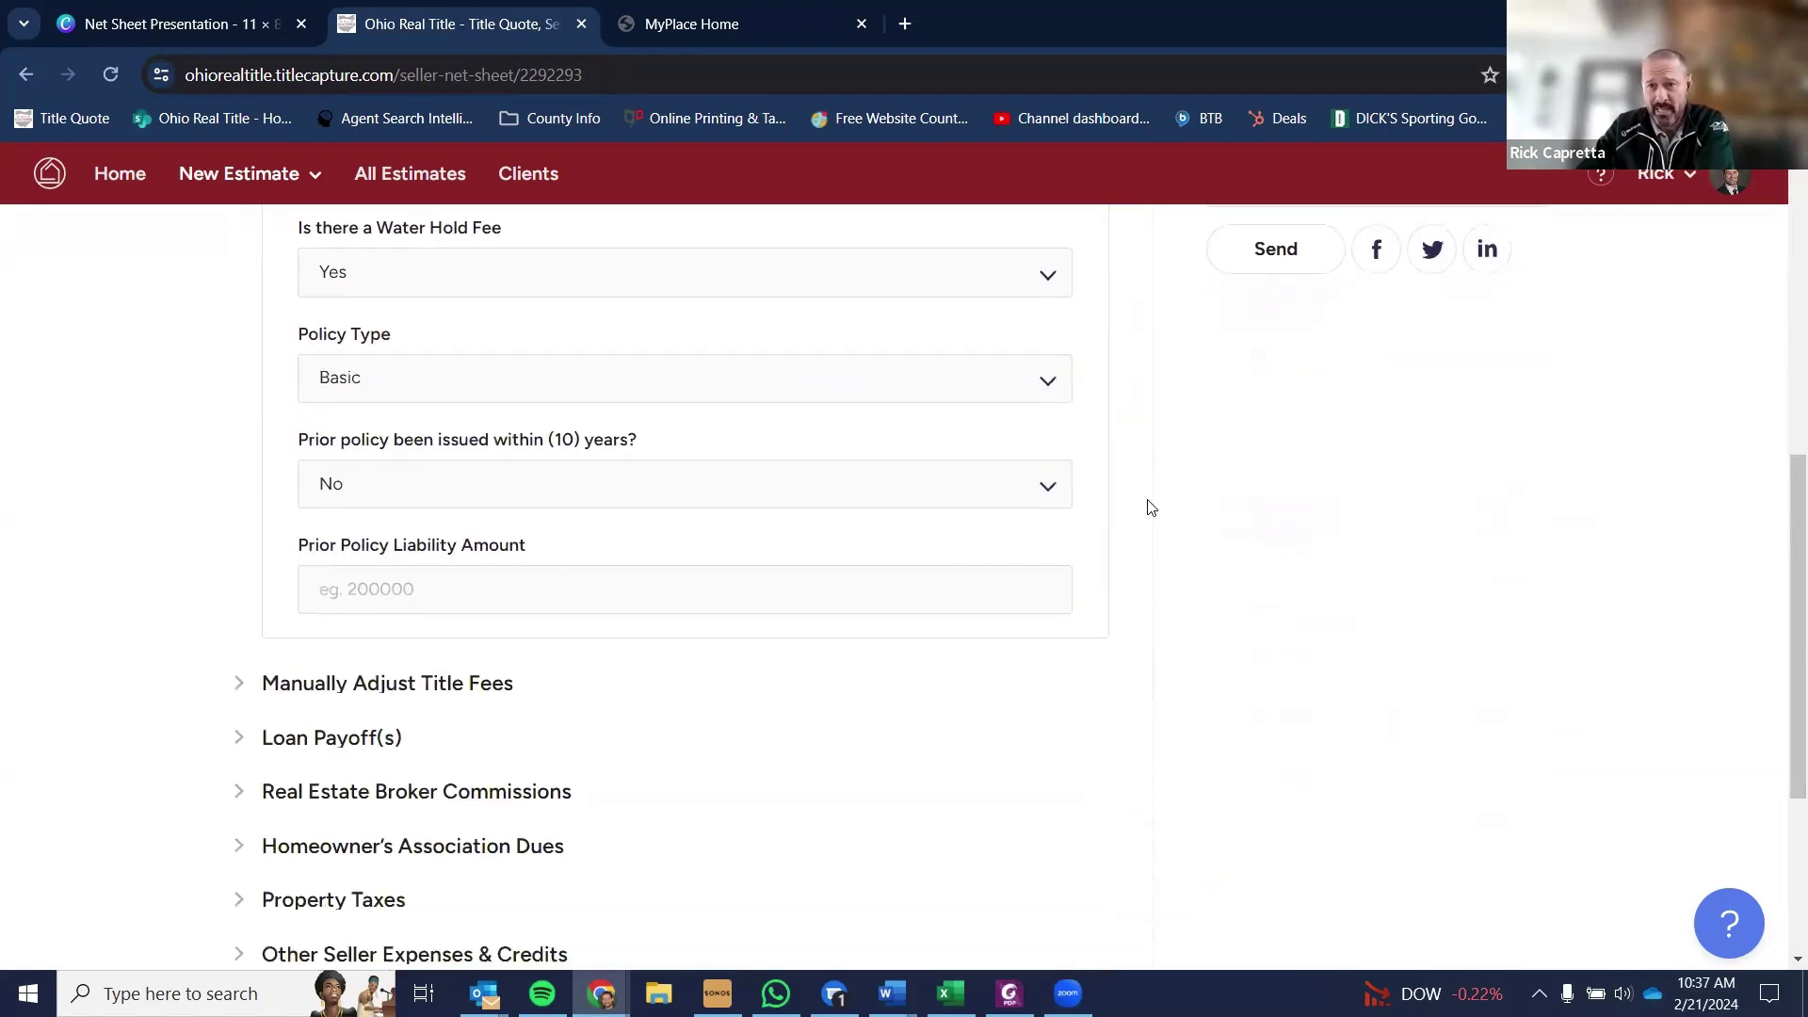
scroll(1150, 509, "down", 2)
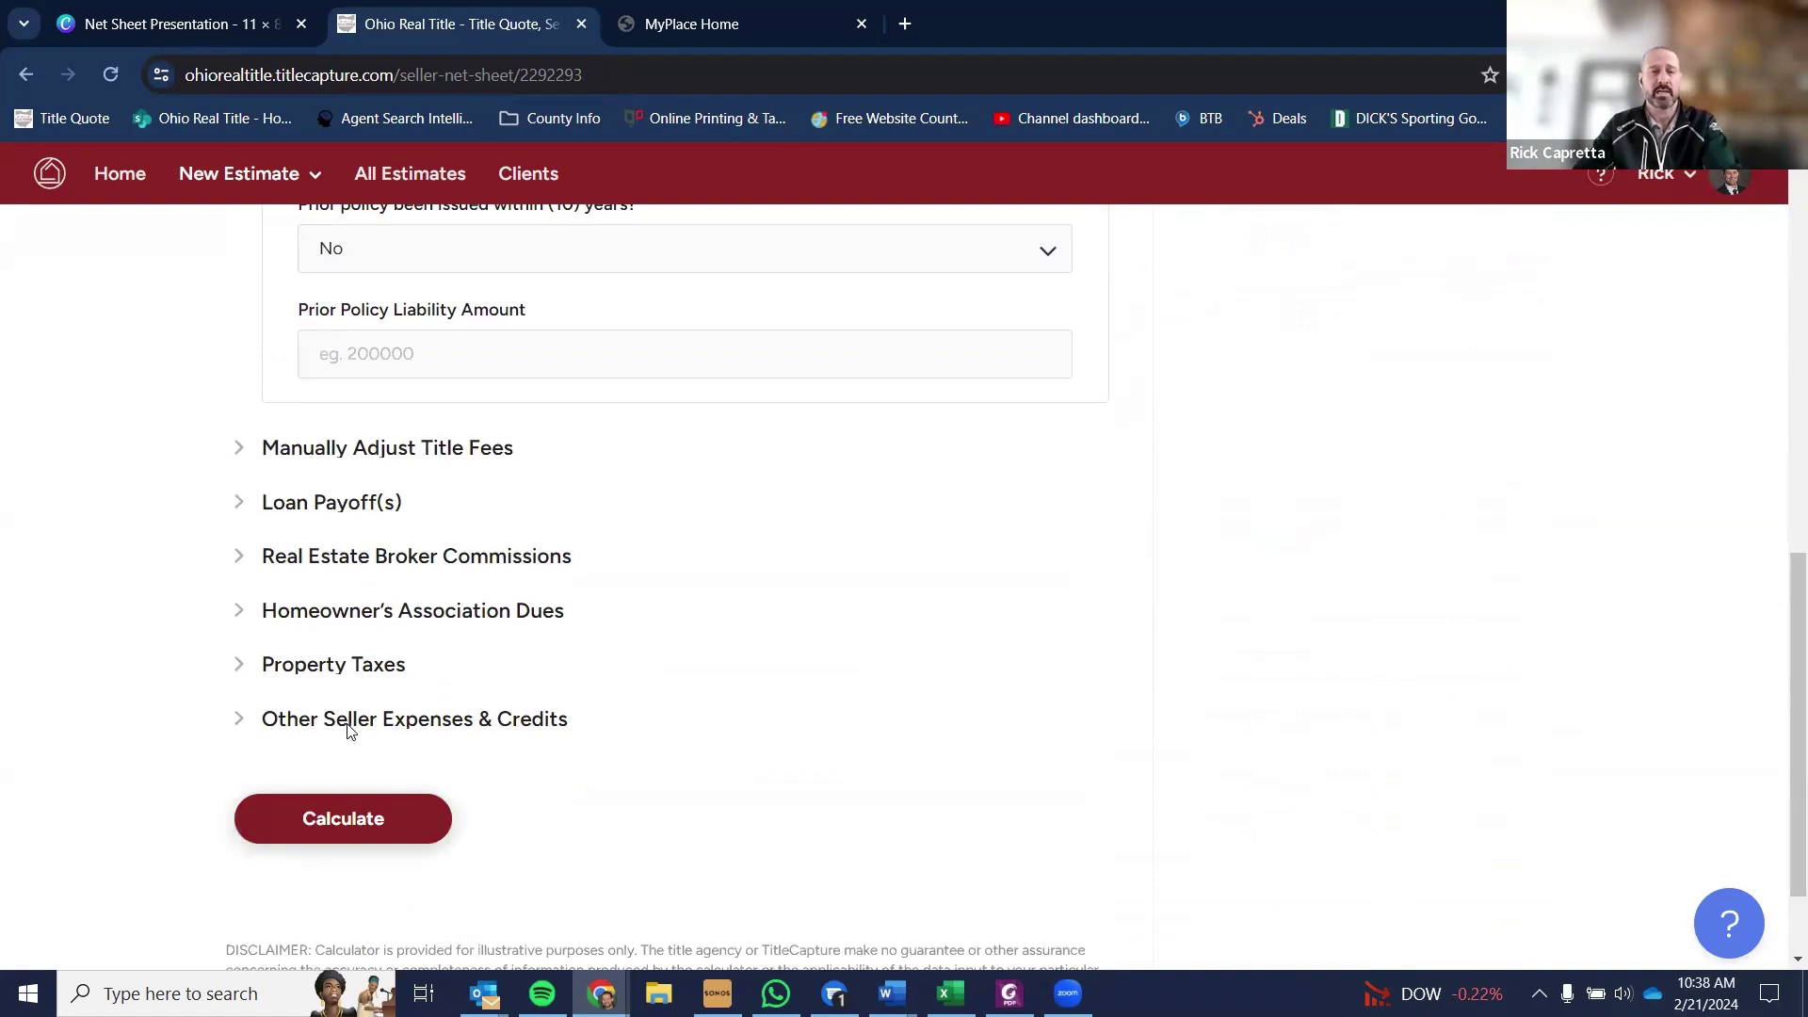
left_click(348, 731)
left_click(375, 570)
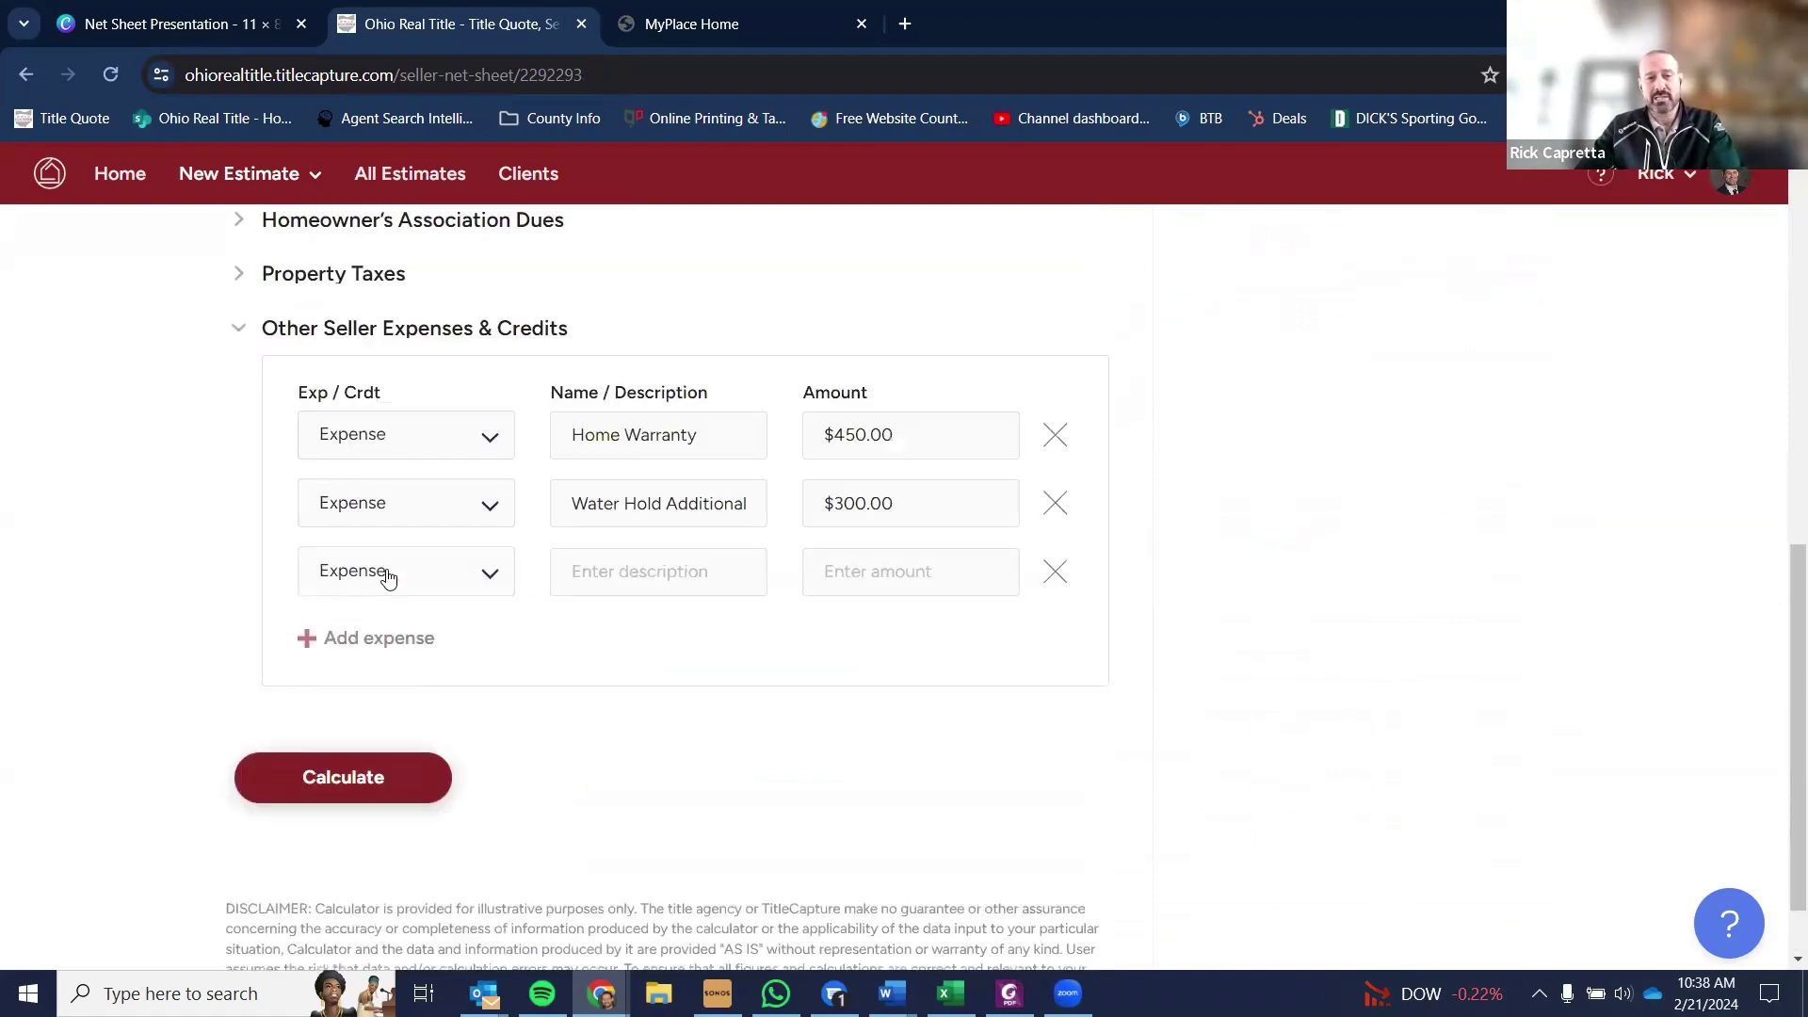
left_click(386, 578)
left_click(393, 666)
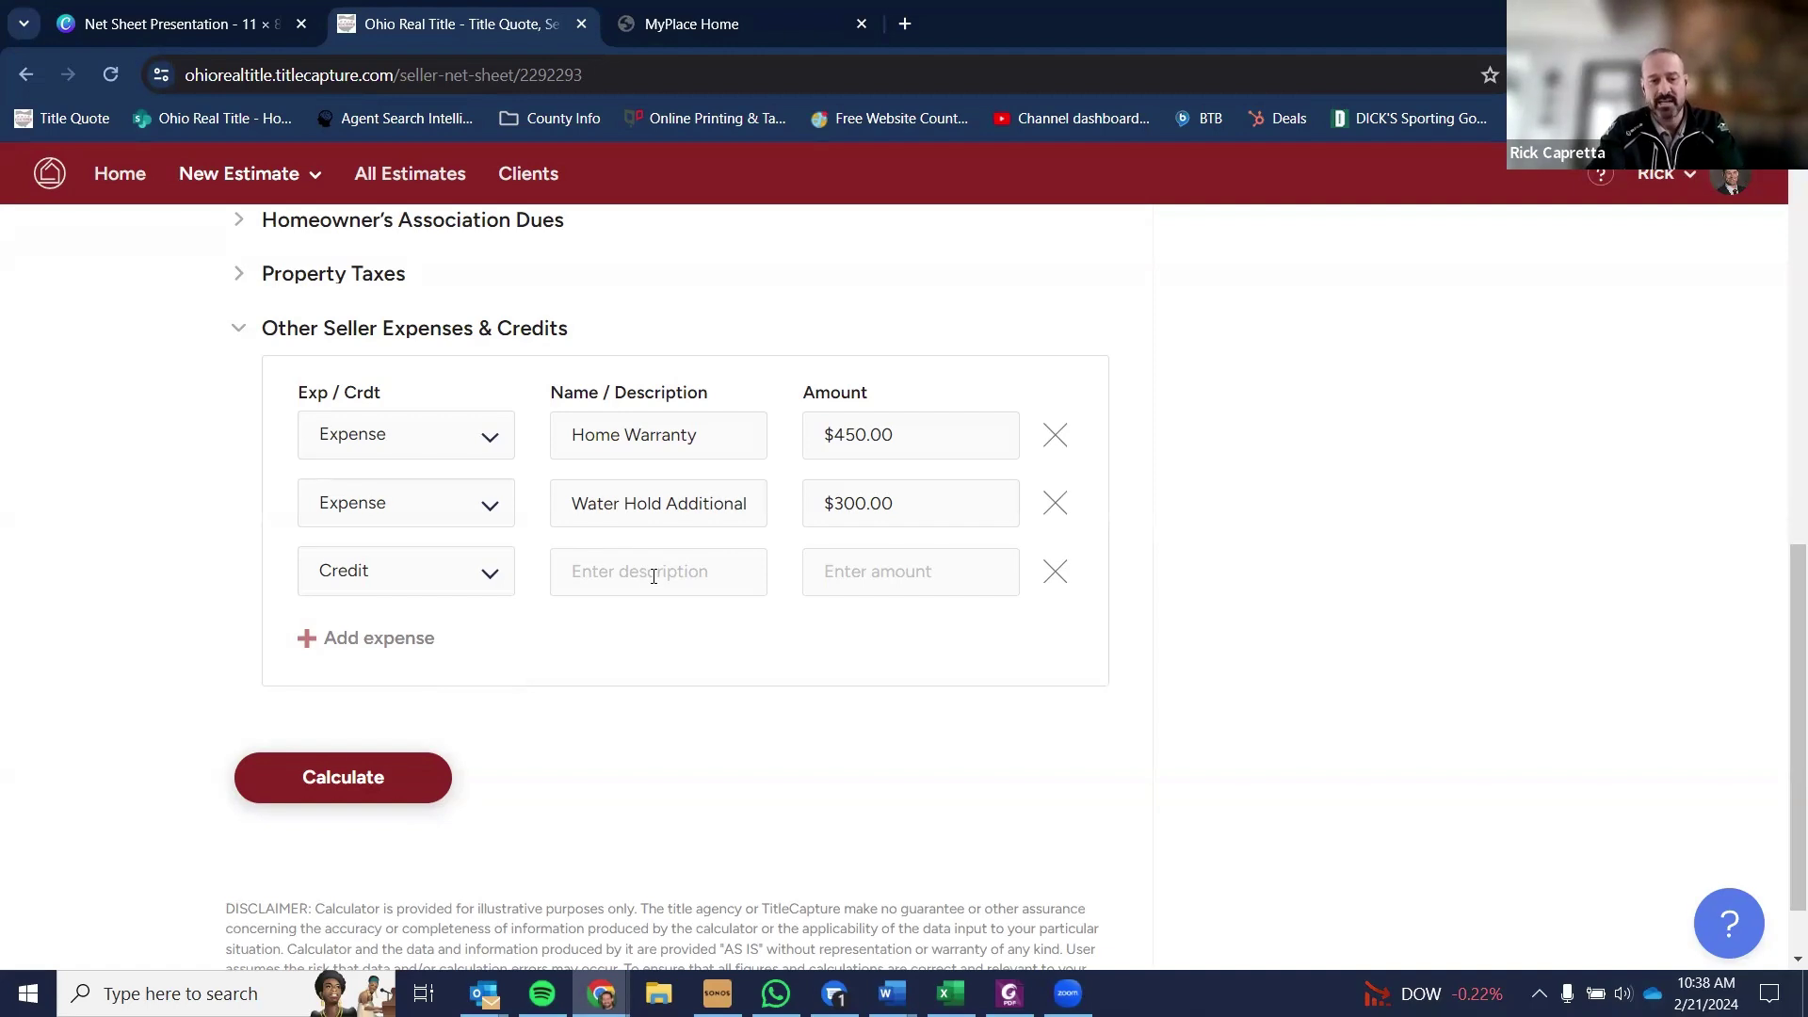
- Enter 'Buyer Paid/Seller Closing Costs' with an amount of 2500 and recalculate the net sheet
type("Buyer Paid")
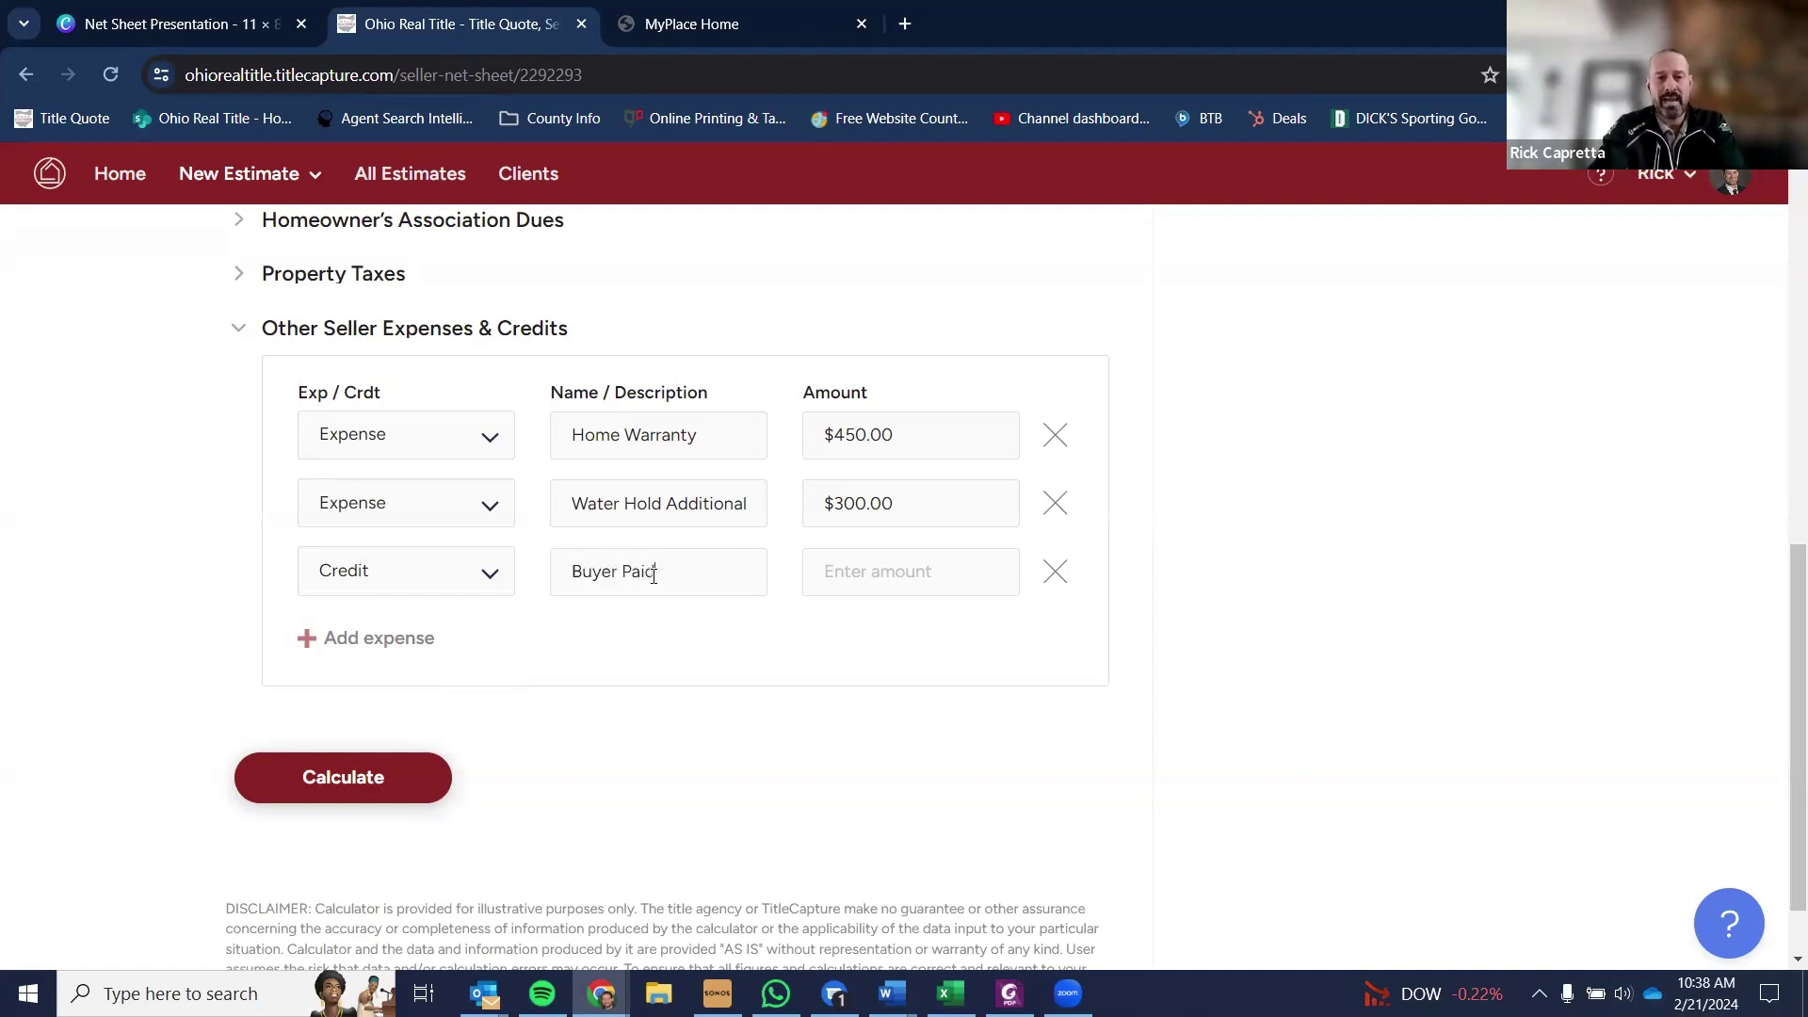
type("/Seller CLosin")
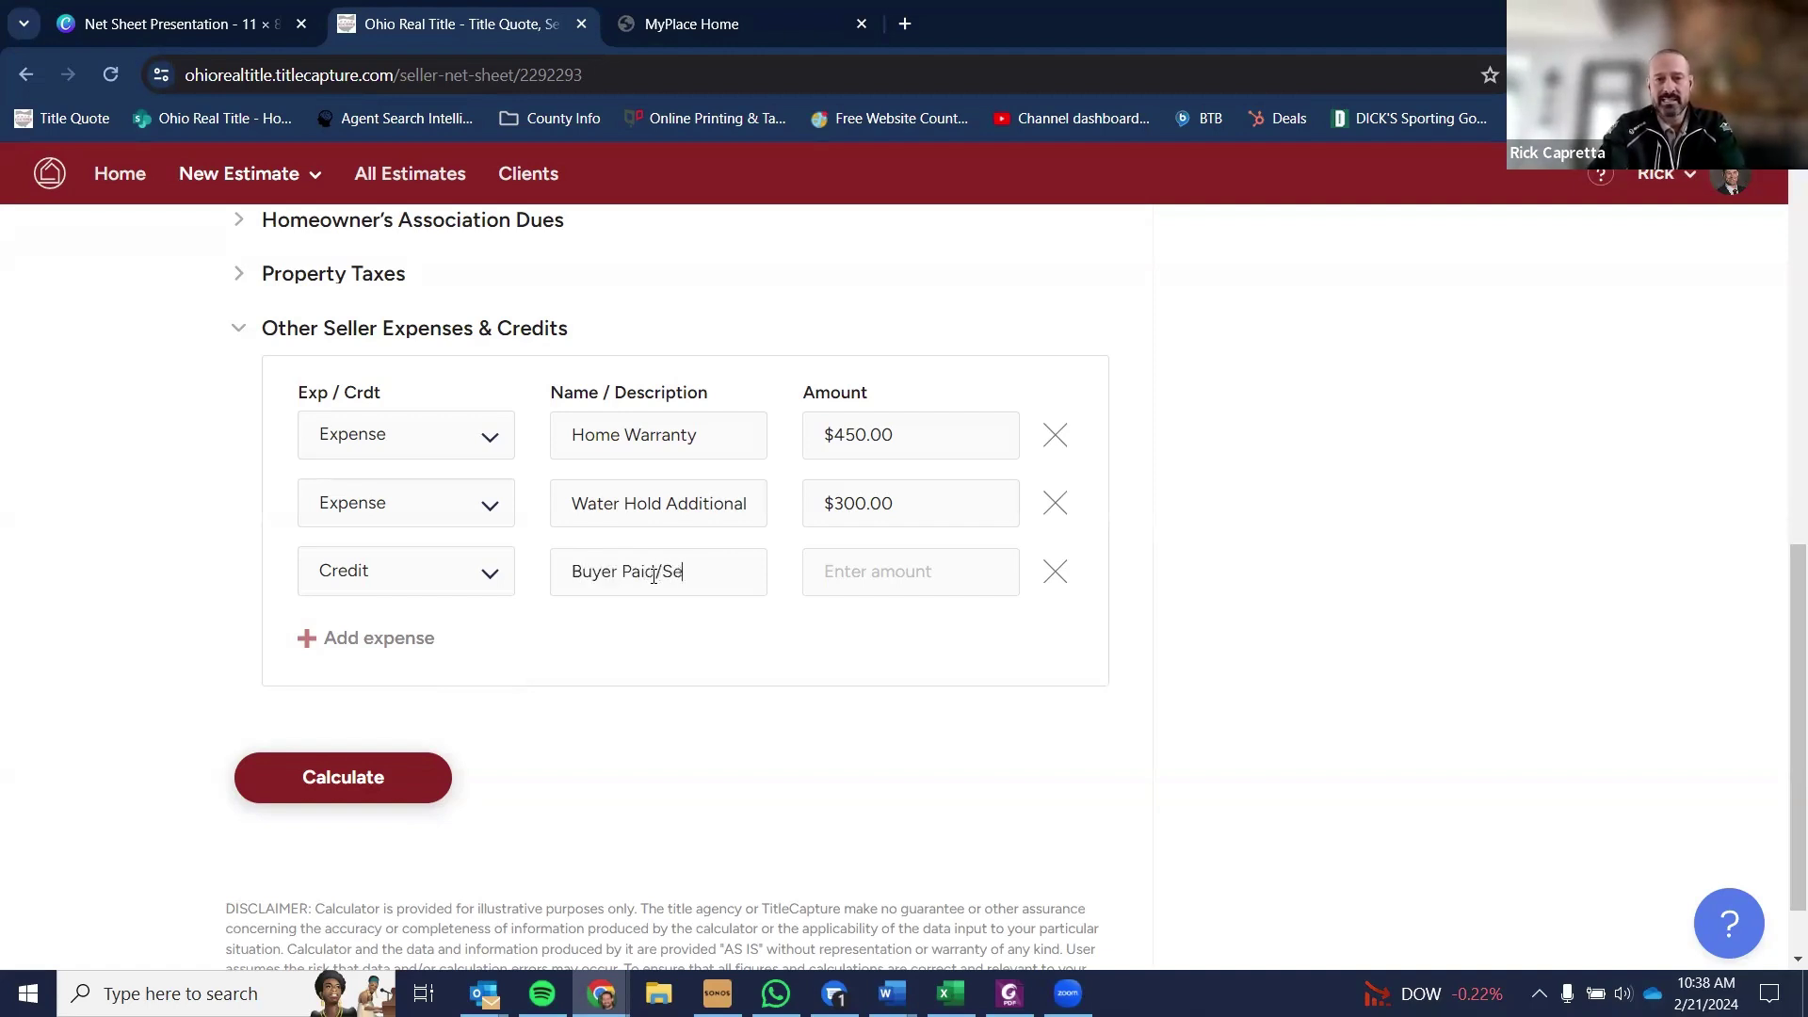
key("BackSpace")
key("BackSpace")
key("BackSpace")
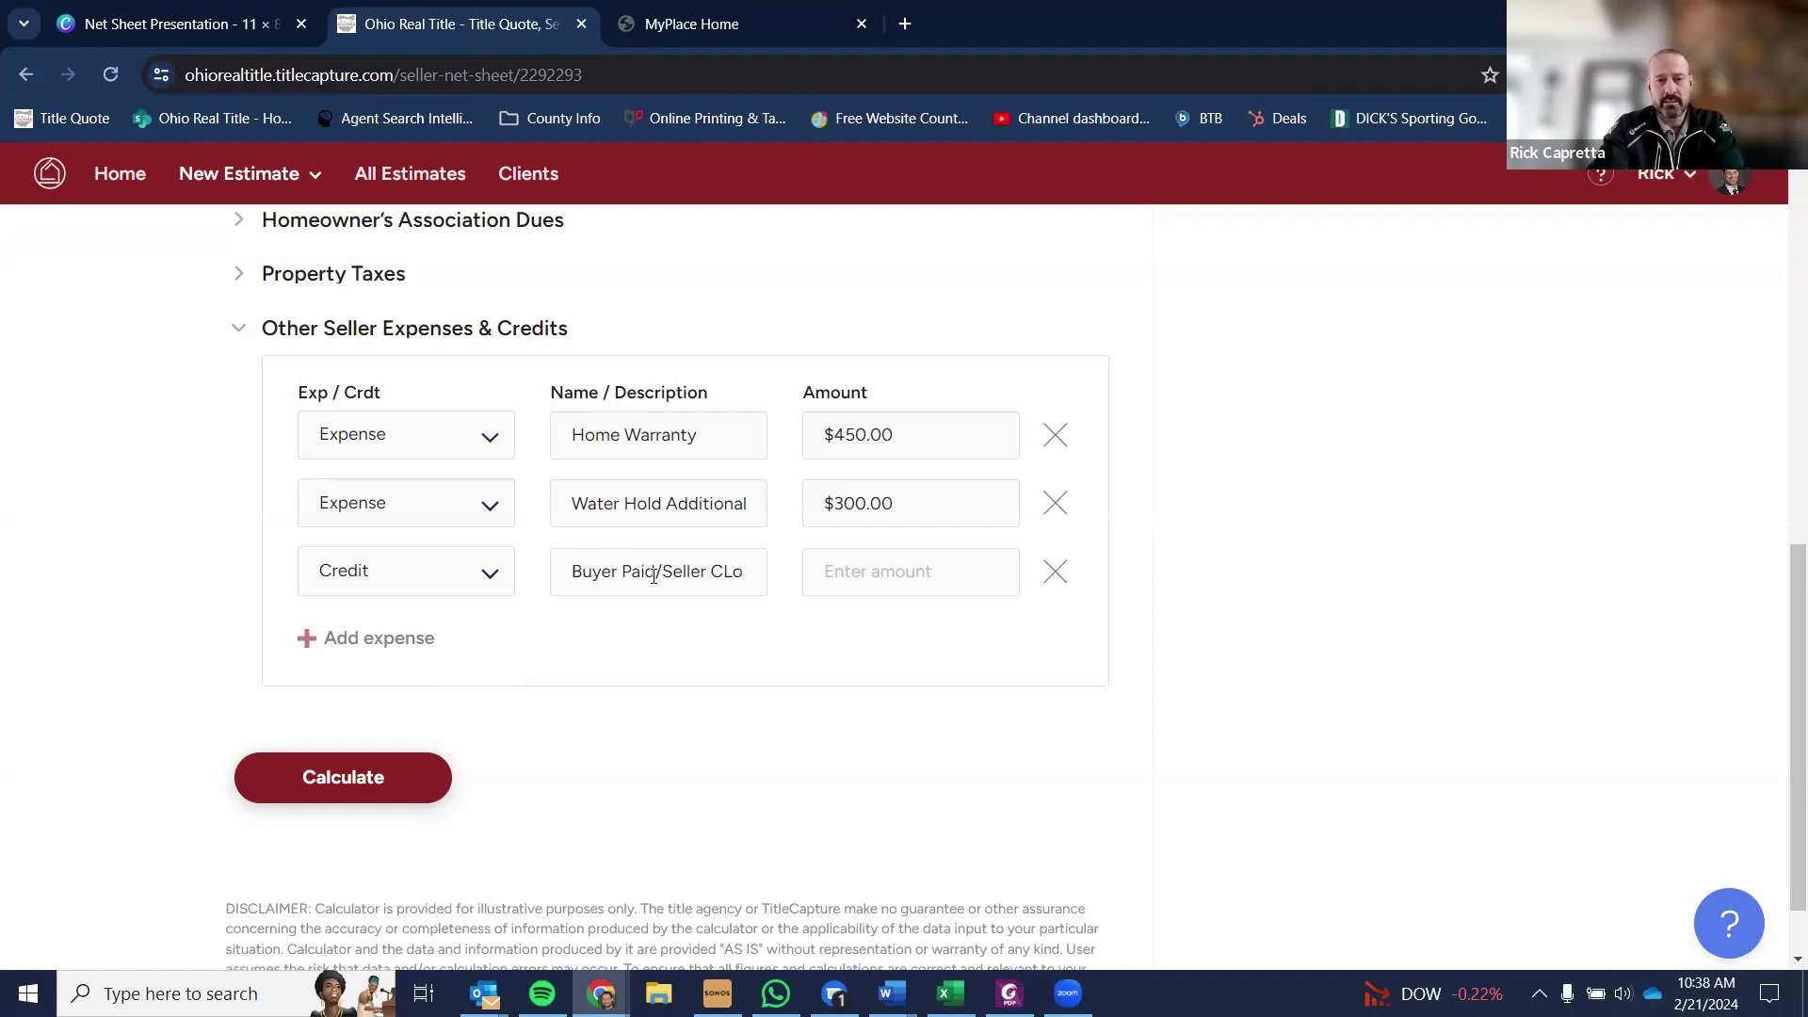
type("losing")
type("Costs")
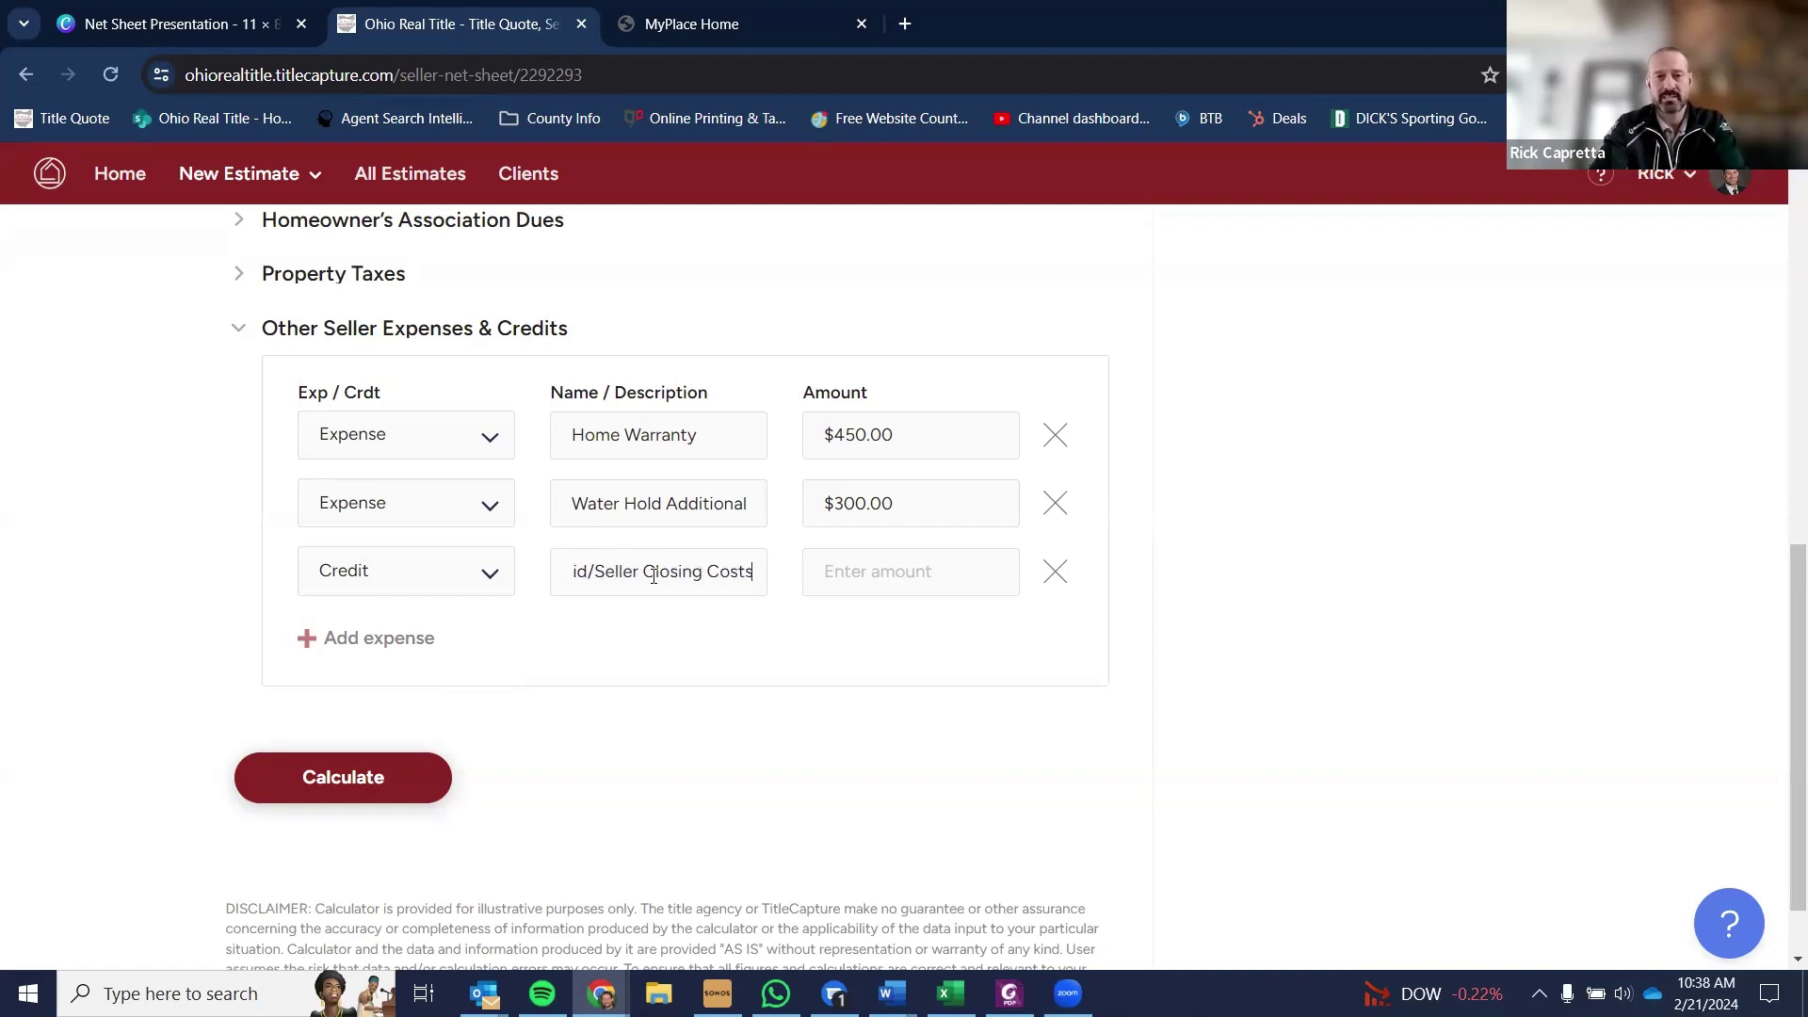
key("Tab")
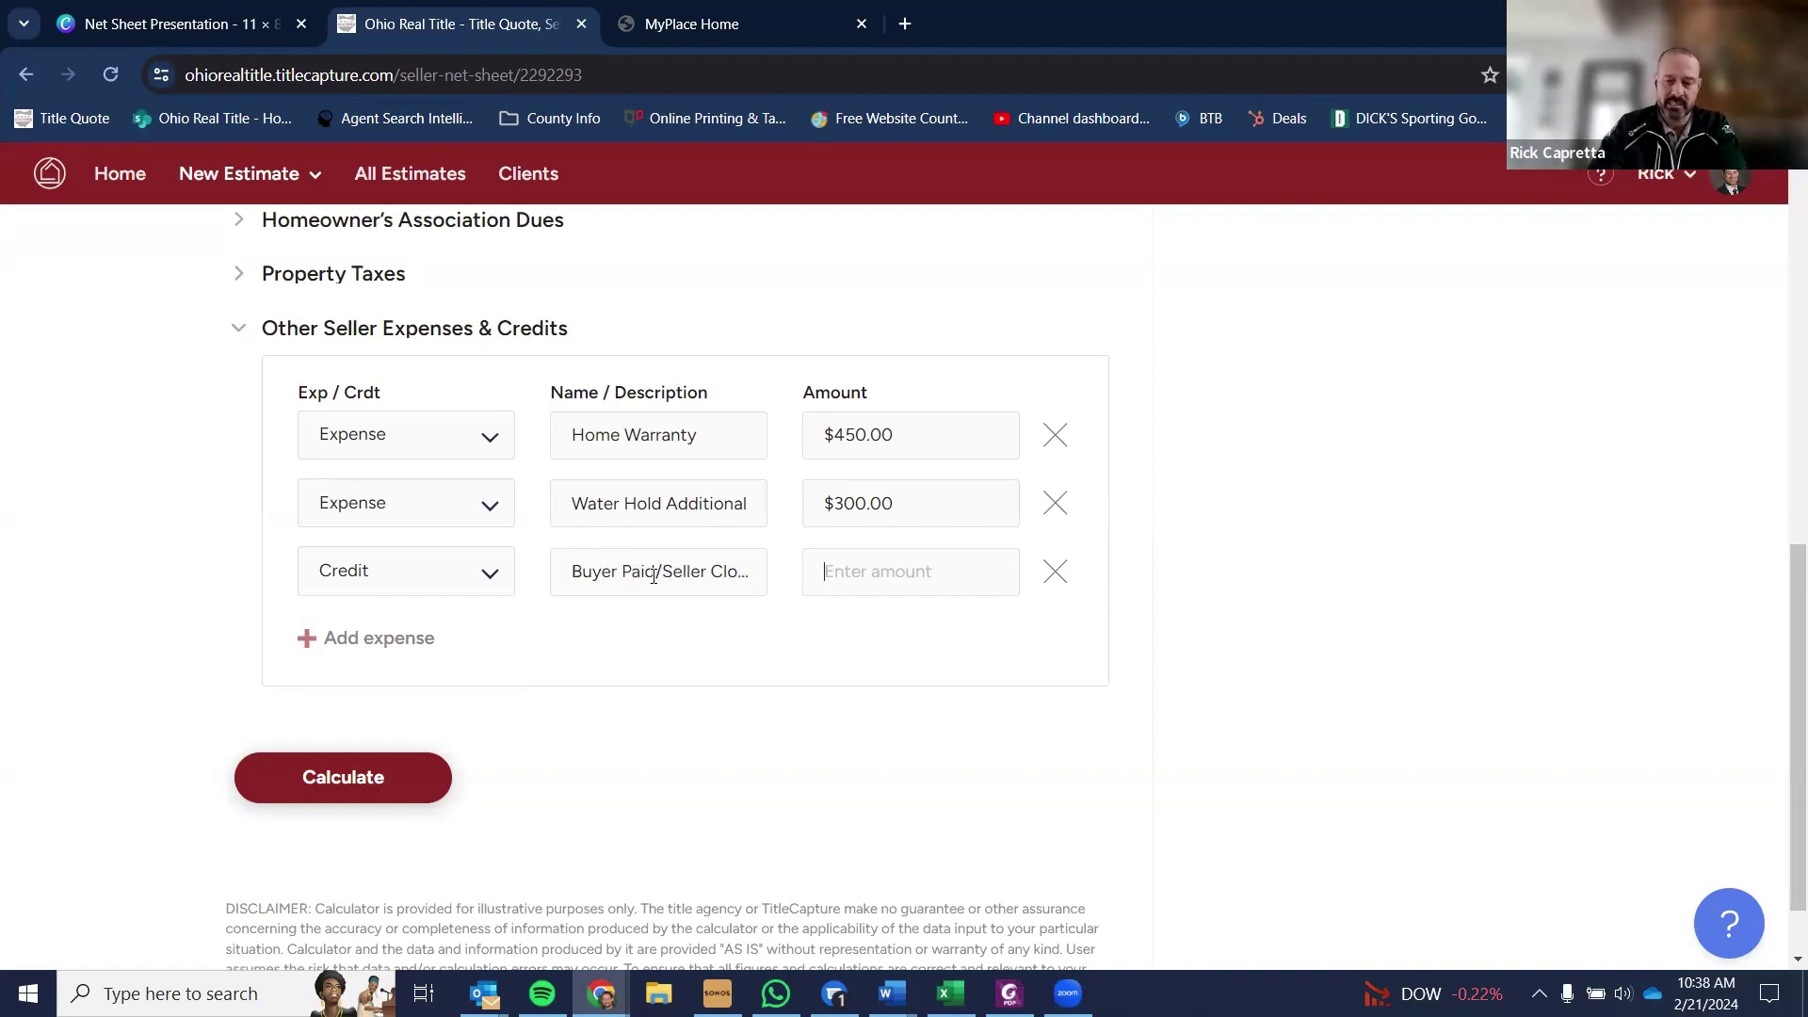
type("2500")
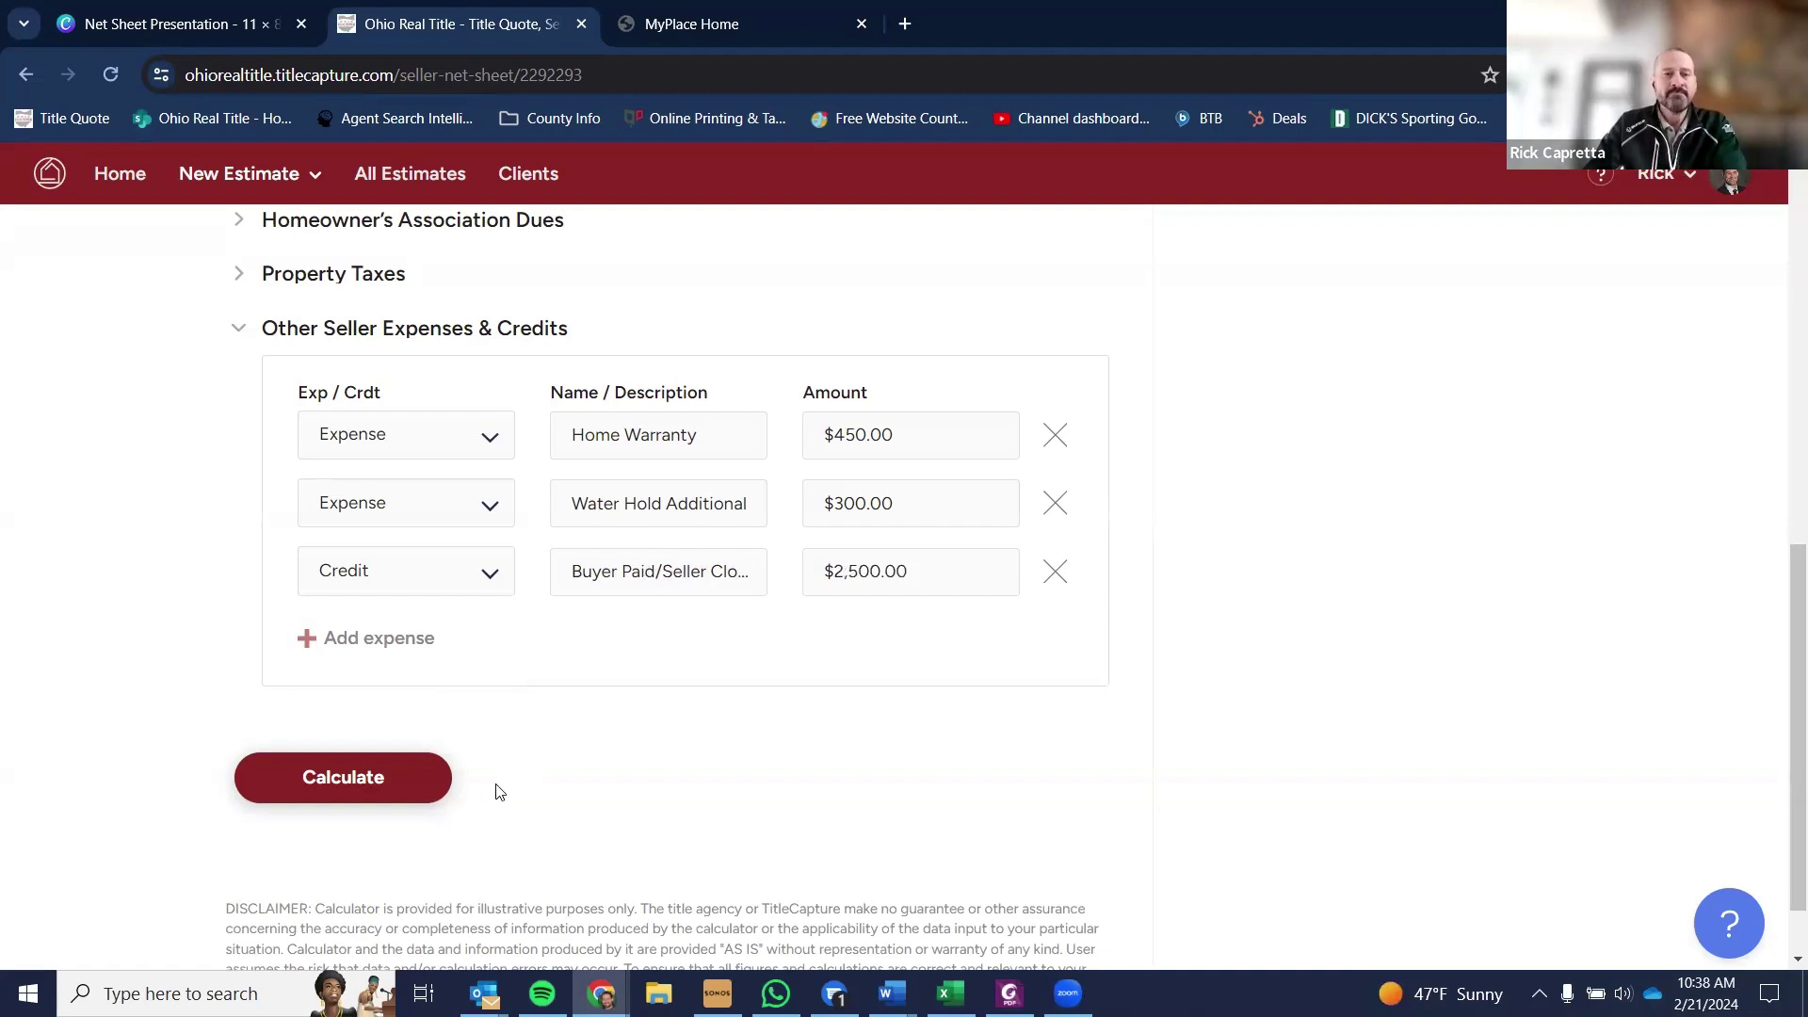
scroll(479, 937, "up", 1)
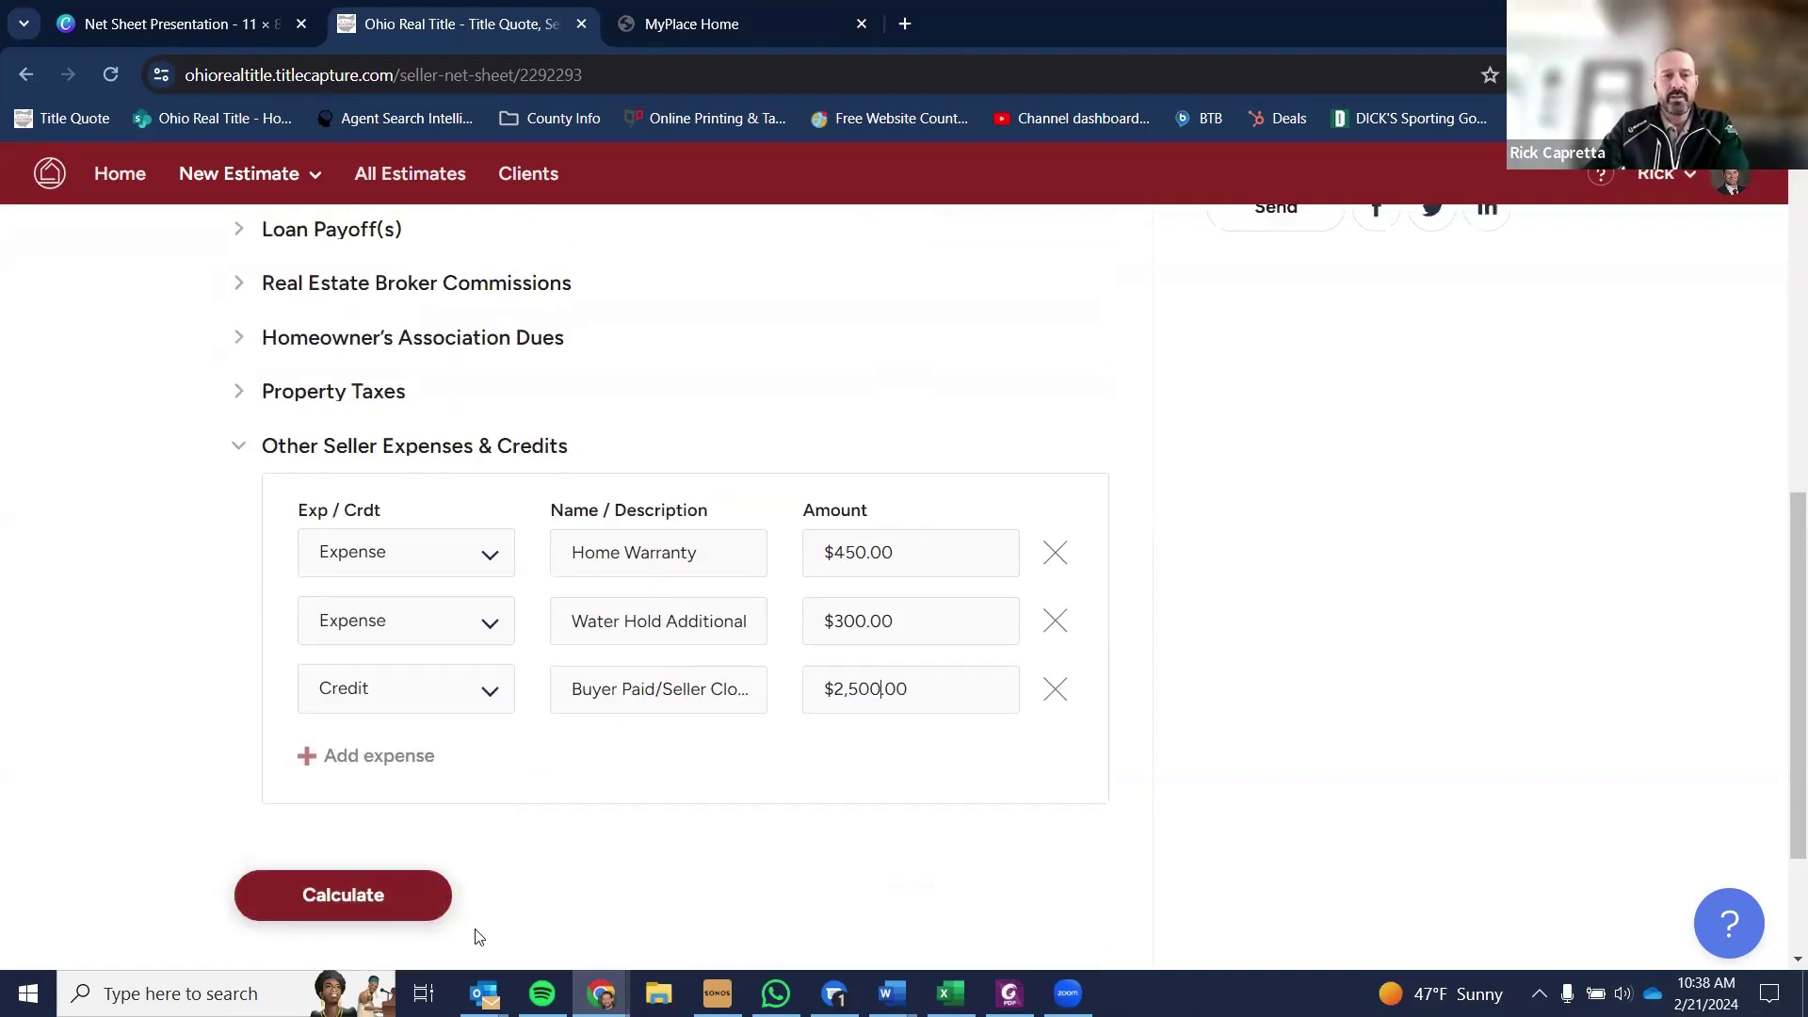
left_click(403, 913)
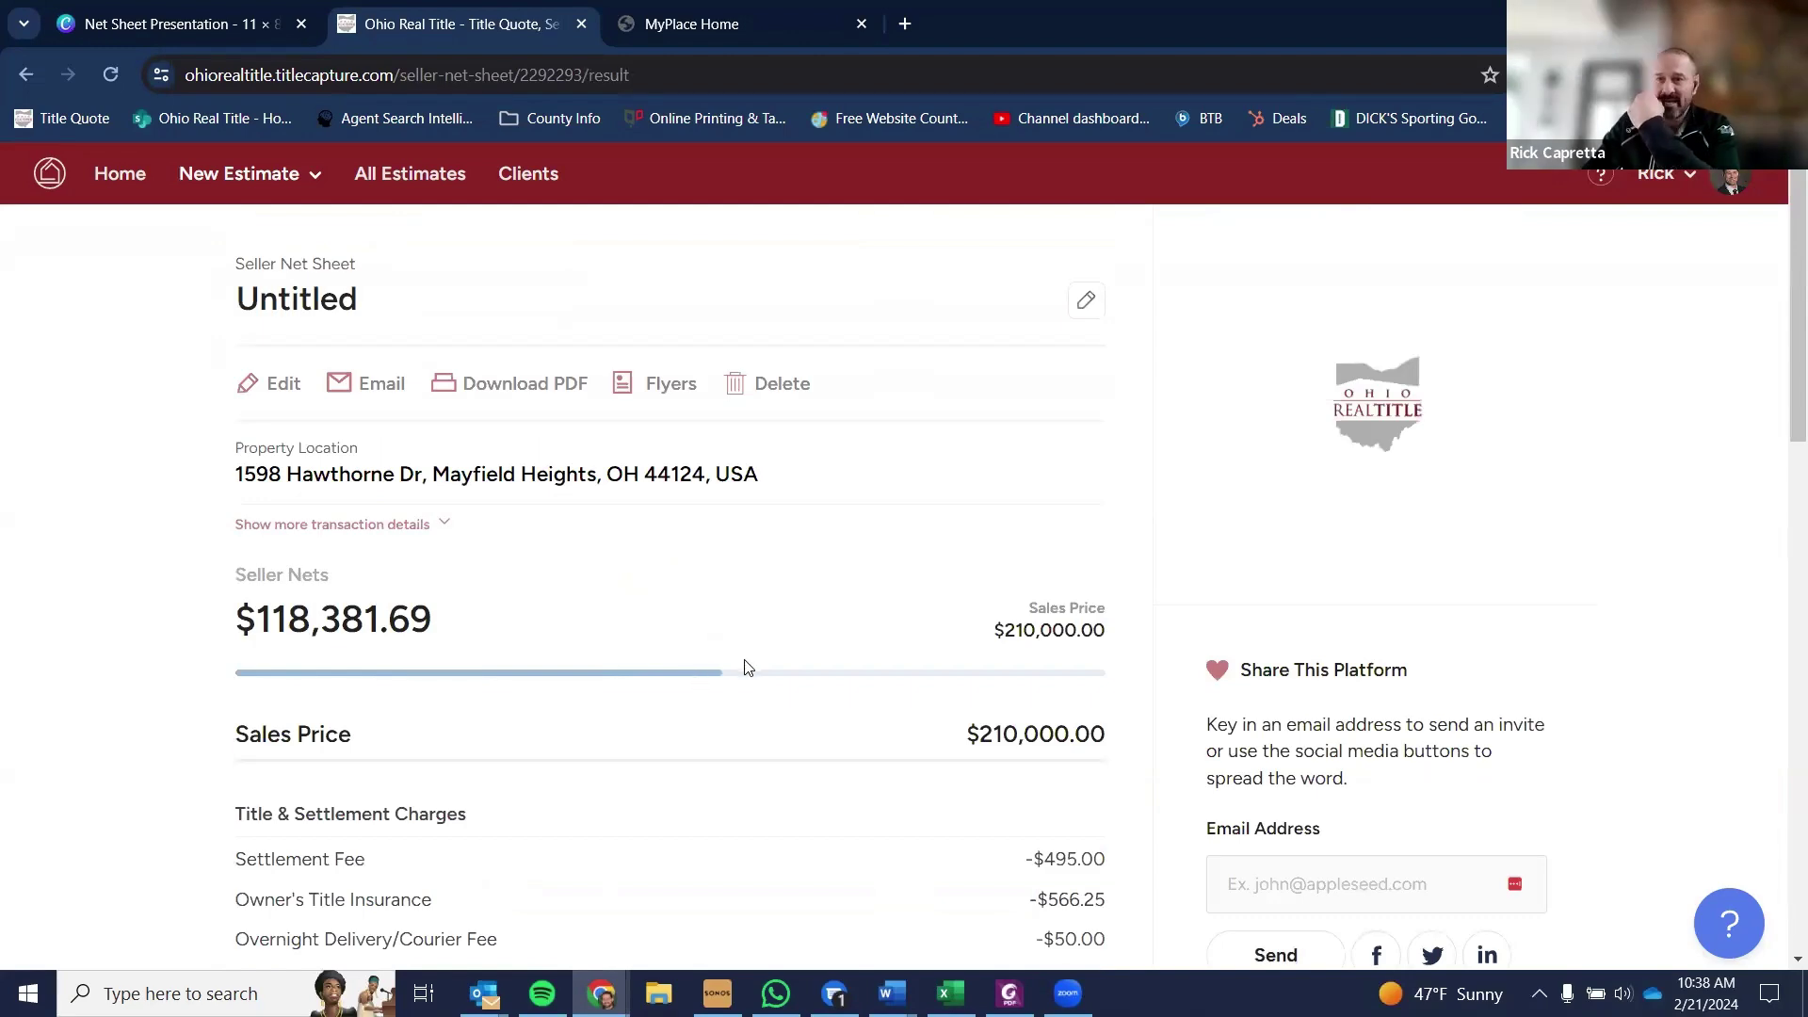
- Scroll the result to the $2,500.00 Other Seller Credits entry and $118,381.69 estimated net proceeds
scroll(753, 671, "down", 2)
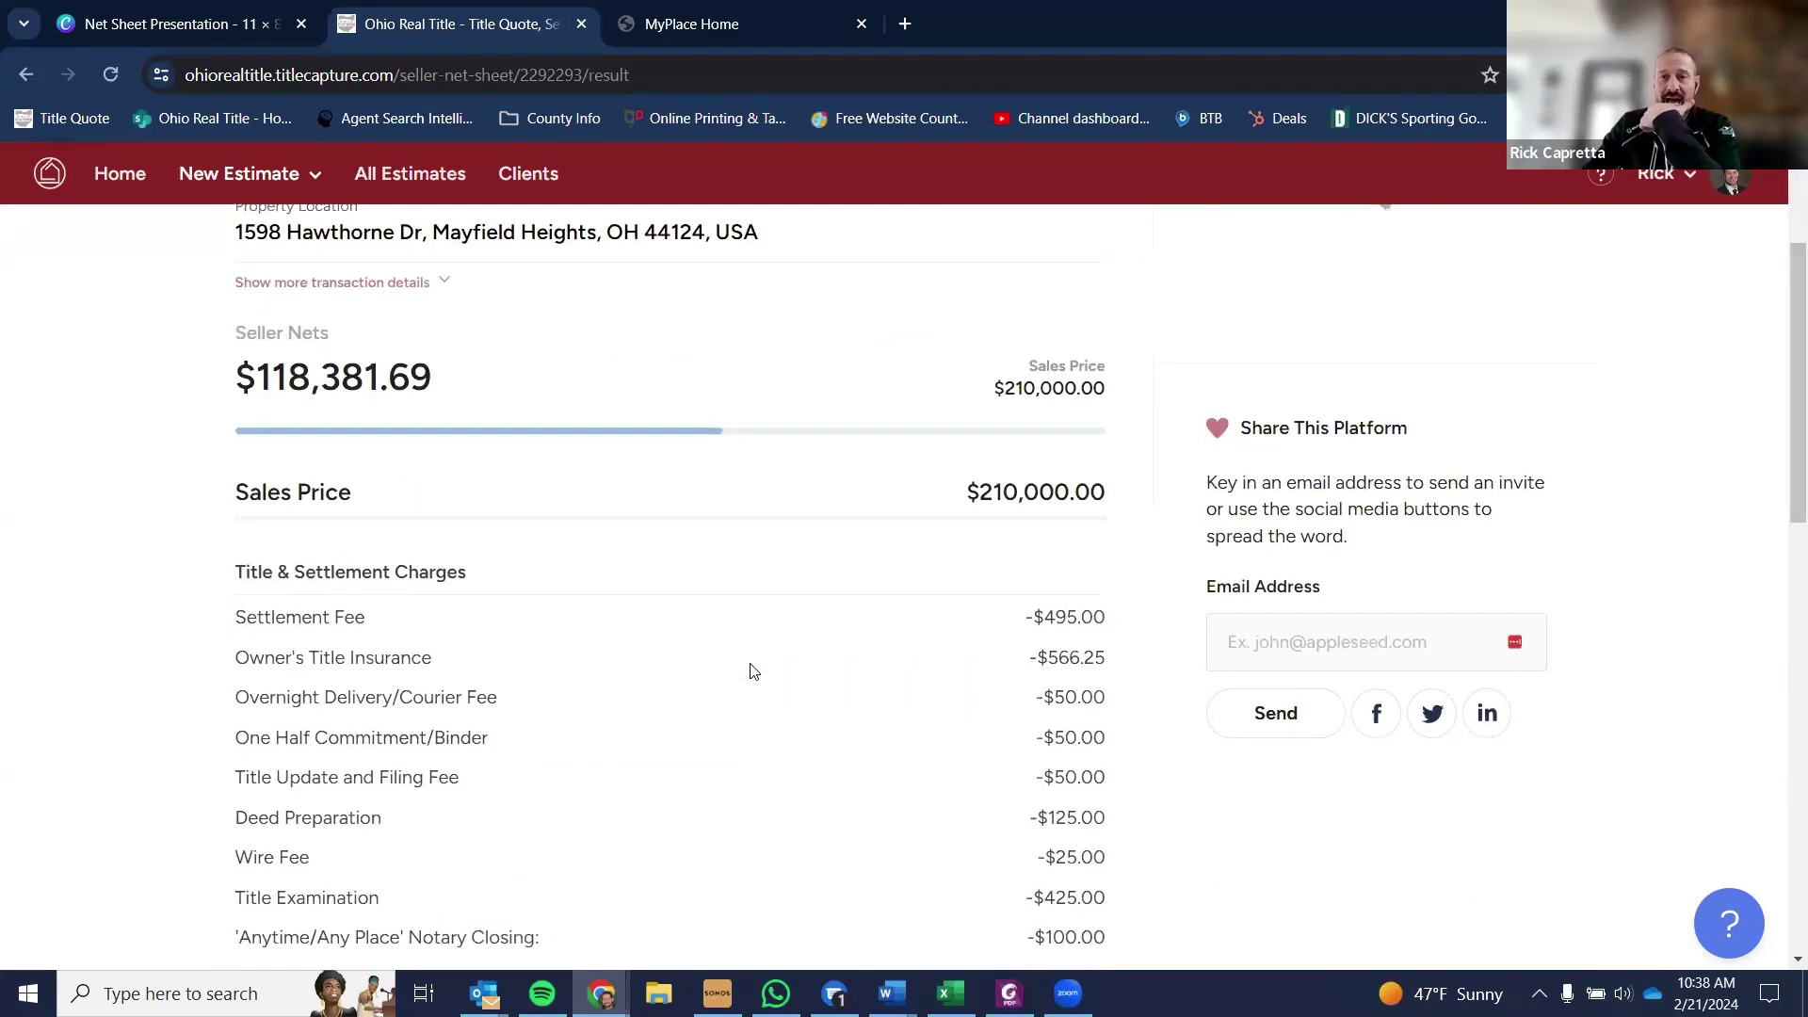
scroll(756, 676, "down", 3)
scroll(976, 872, "down", 5)
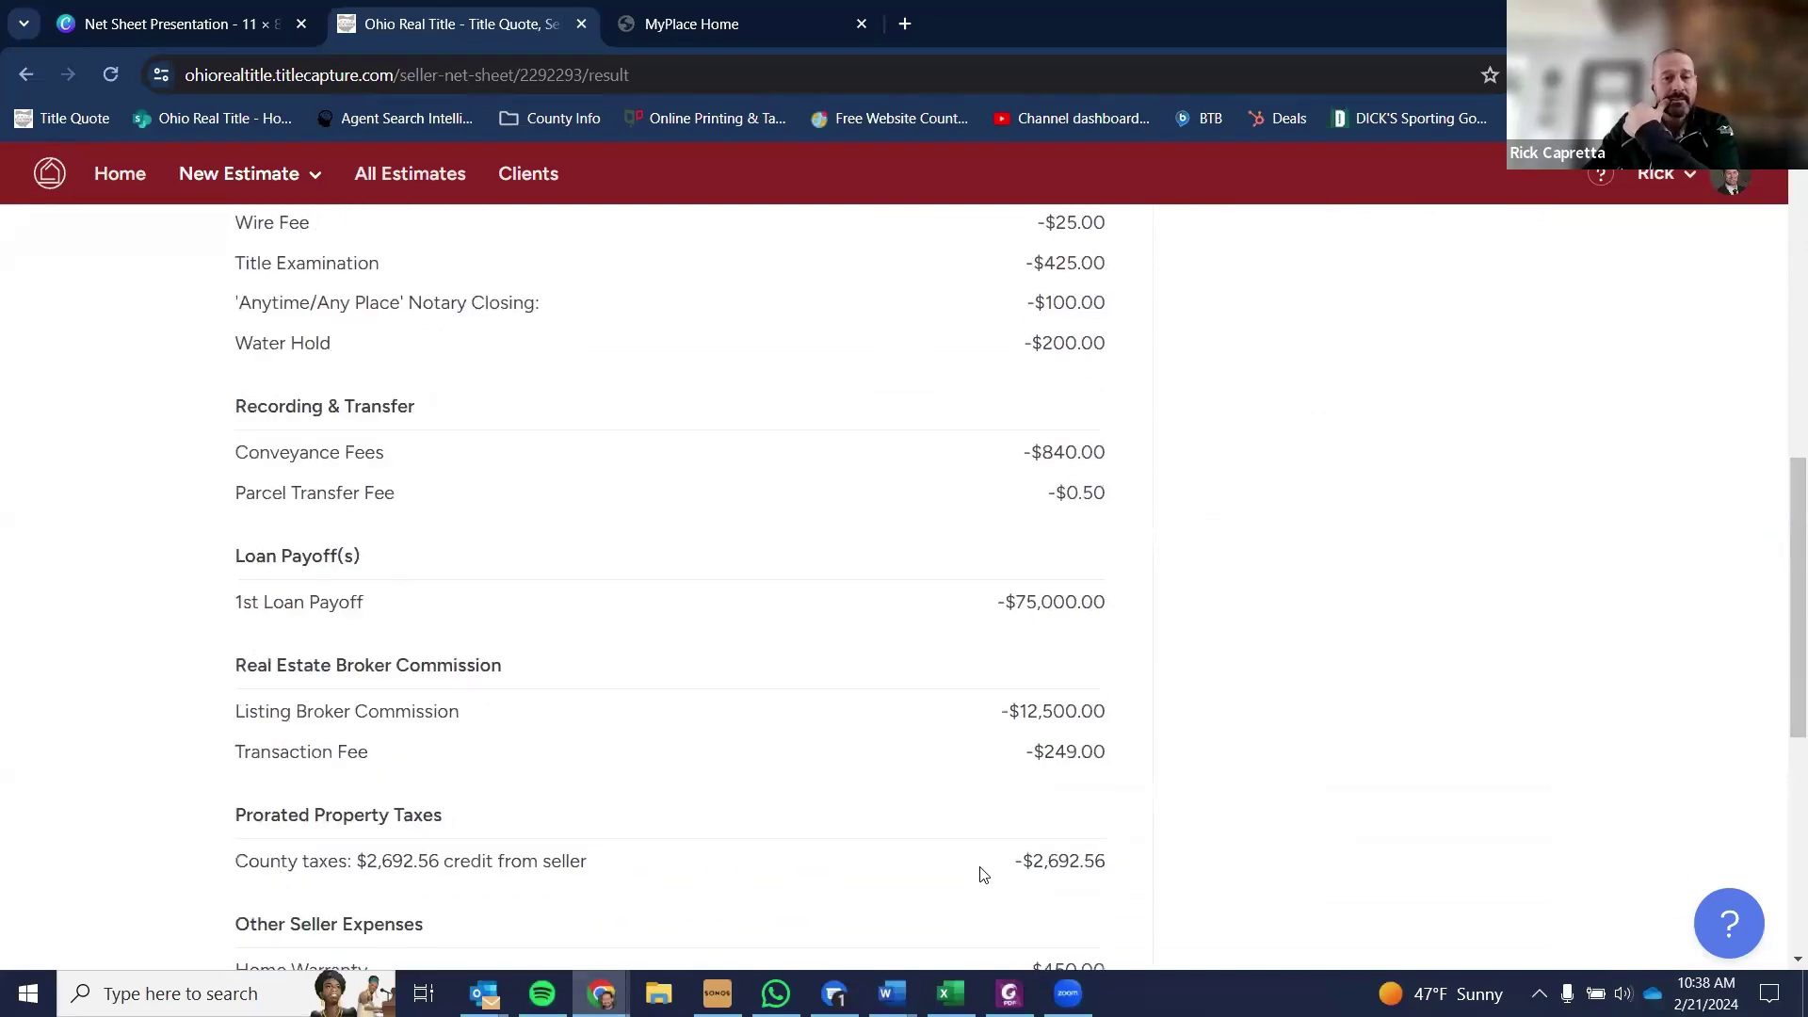
scroll(1035, 927, "down", 1)
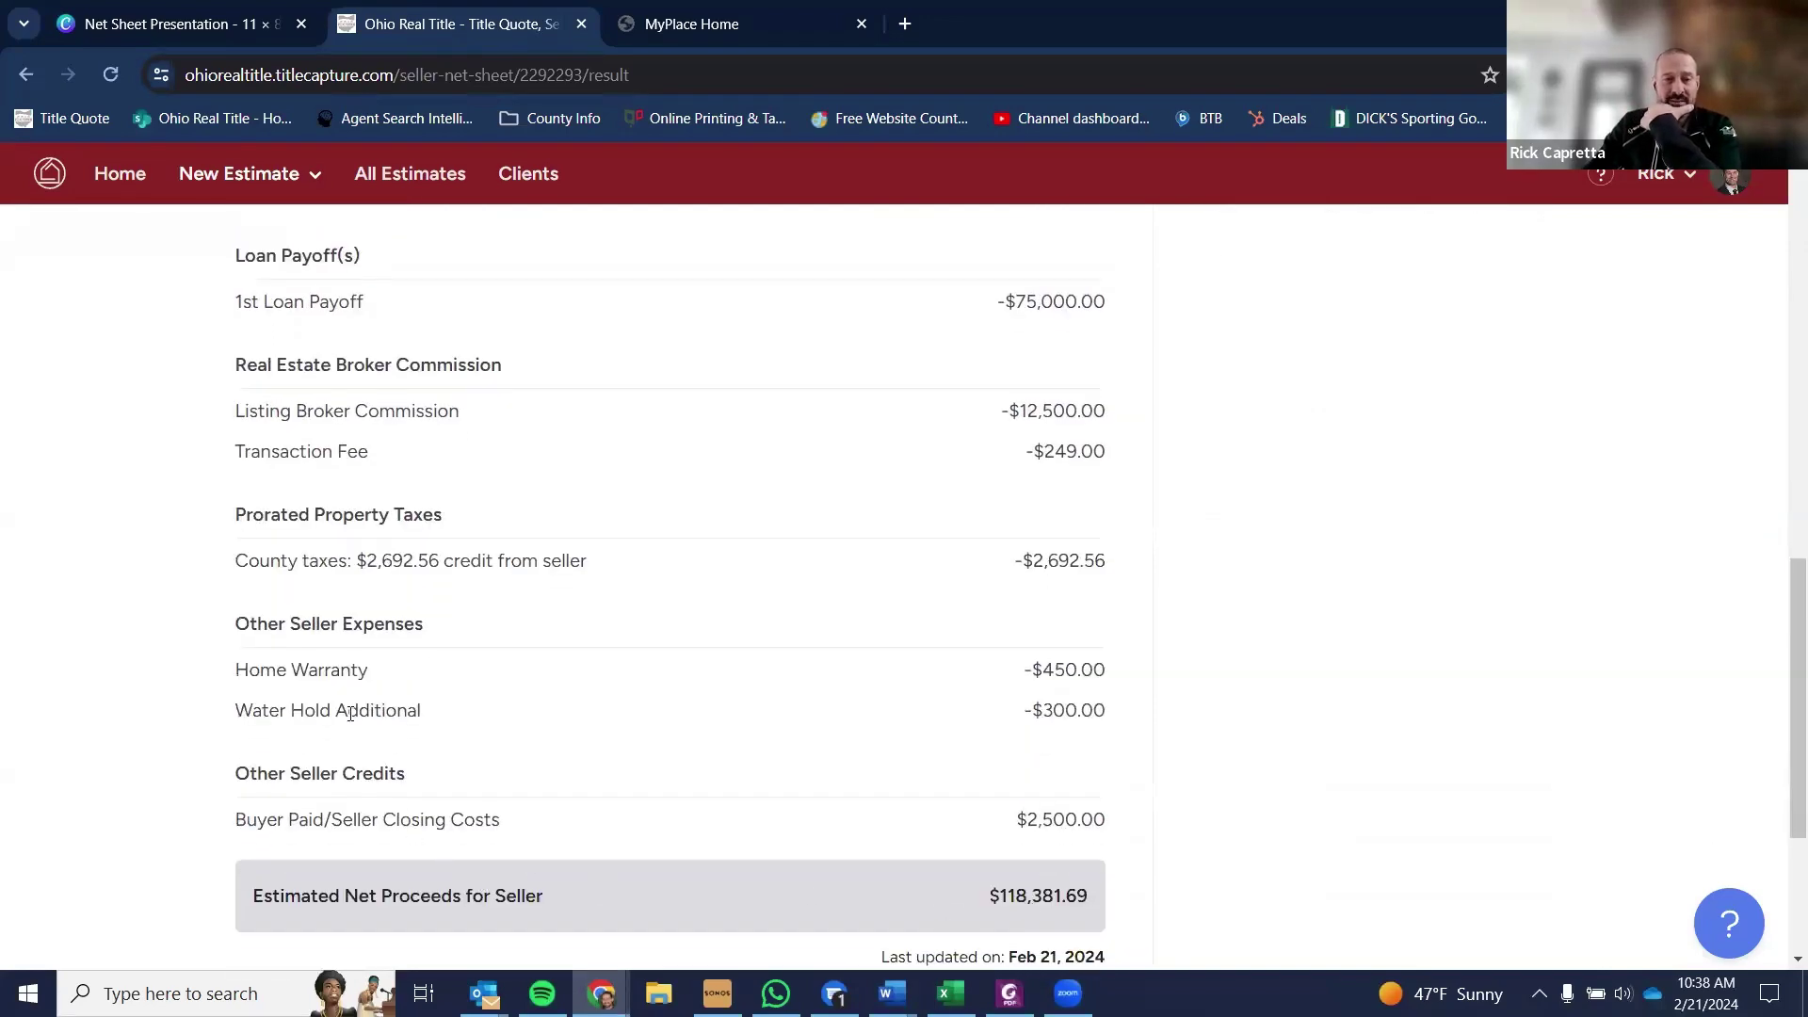